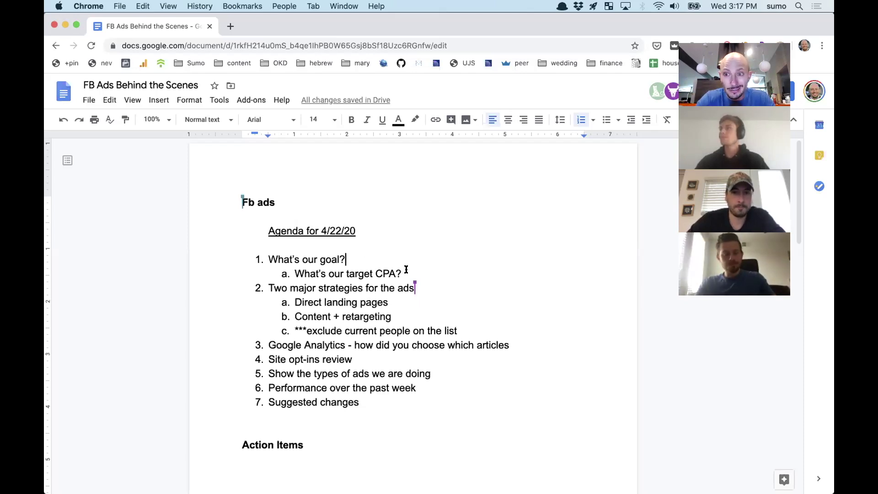
- Load Facebook Ads Manager from the bookmarks in a background tab while keeping the agenda document in view
{"action": "left_click", "coordinate": [406, 270]}
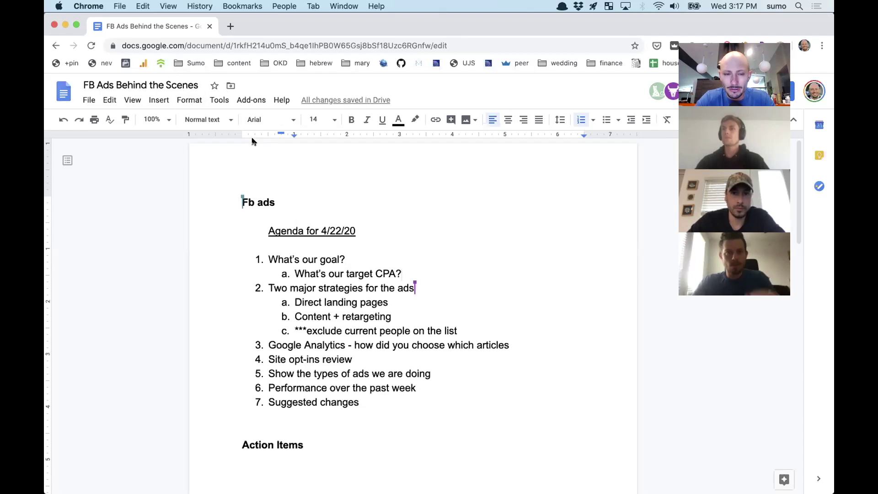
{"action": "left_click", "coordinate": [125, 64], "text": "super"}
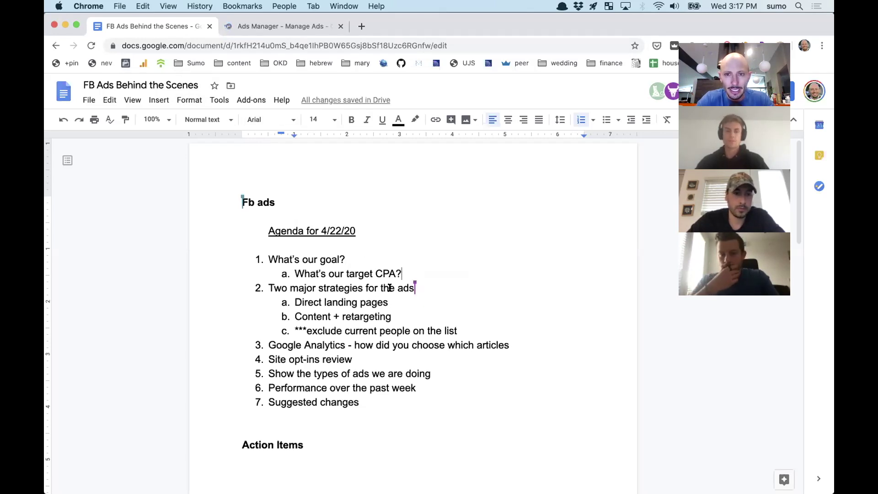
{"action": "key", "text": "super+Tab"}
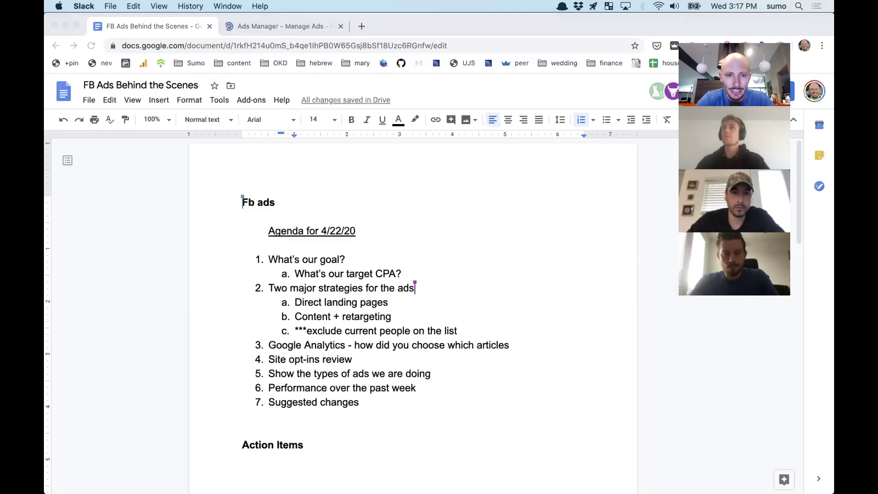
{"action": "left_click", "coordinate": [374, 477]}
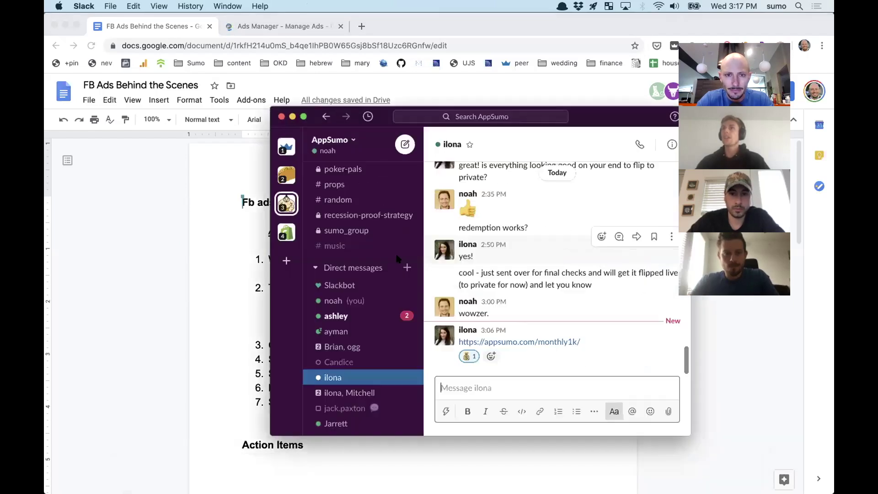
{"action": "left_click", "coordinate": [225, 294]}
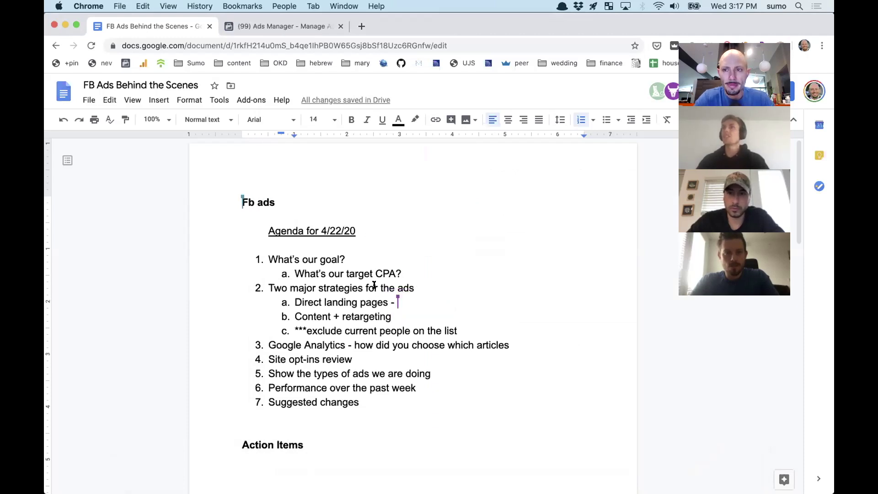
{"action": "key", "text": "super+Tab"}
{"action": "key", "text": "super+Tab"}
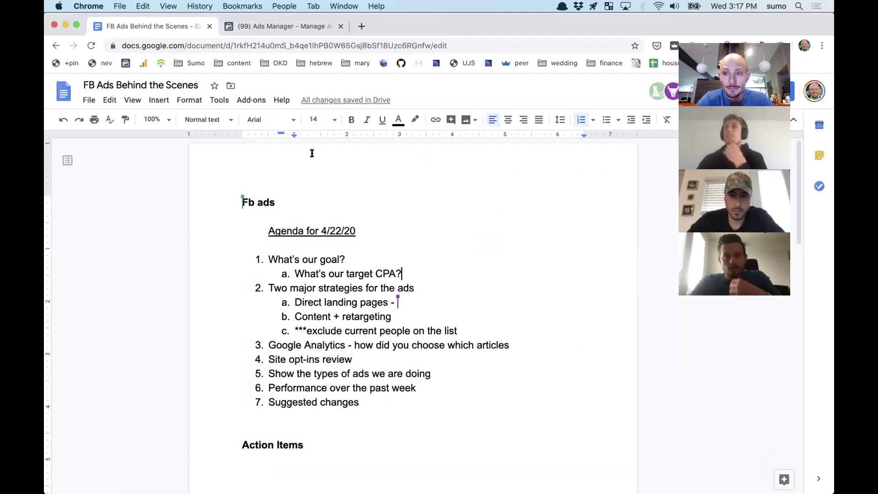
{"action": "key", "text": "super+Tab"}
{"action": "key", "text": "Tab"}
{"action": "key", "text": "Tab"}
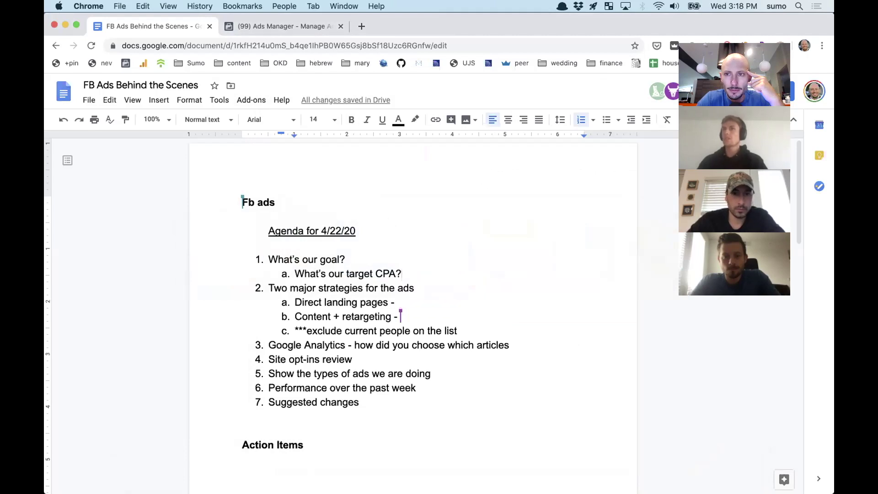
{"action": "left_click", "coordinate": [703, 41]}
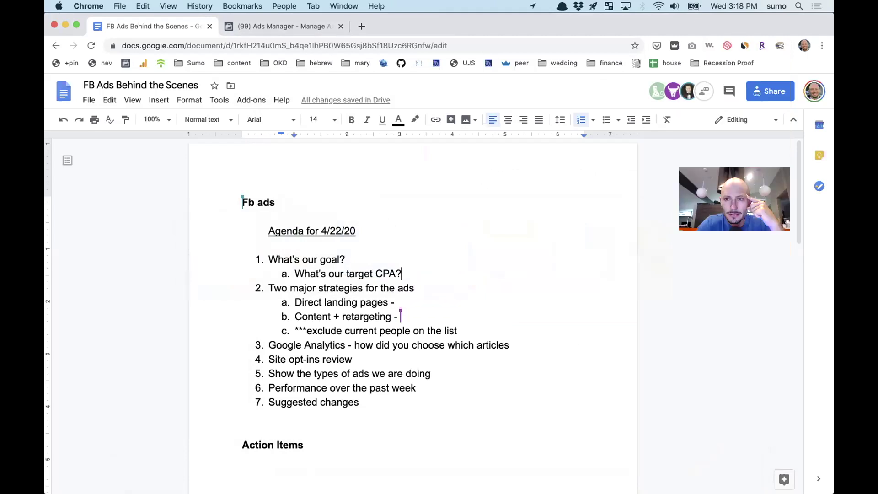
{"action": "left_click", "coordinate": [715, 159]}
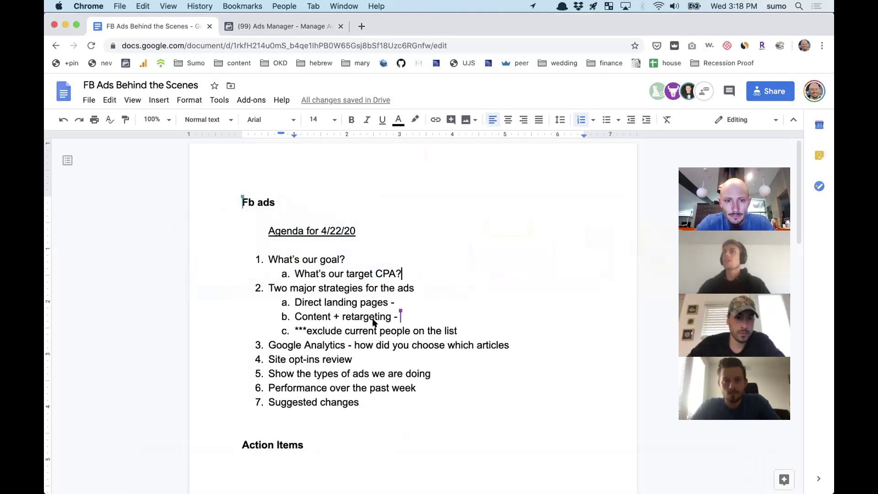
- Highlight the agenda item on excluding current people, and look up the total active subscribers on the SendFox dashboard in a new tab
{"action": "triple_click", "coordinate": [398, 329]}
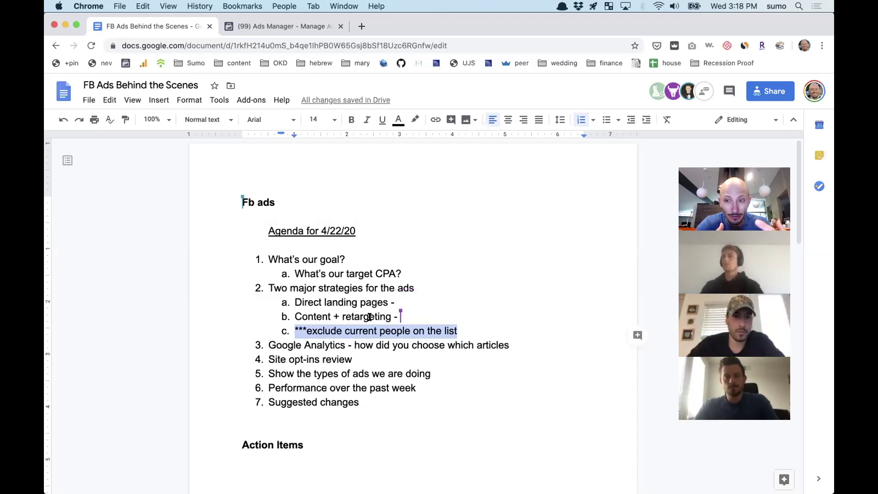
{"action": "key", "text": "super+t"}
{"action": "type", "text": "se"}
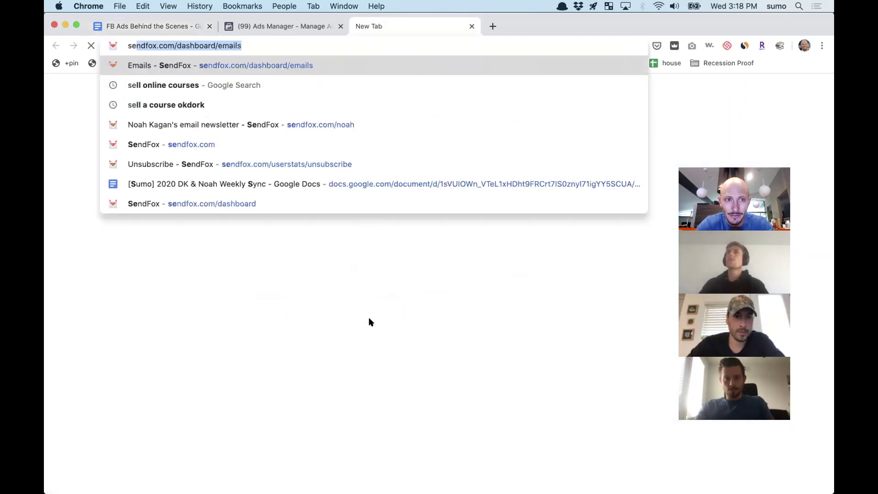
{"action": "key", "text": "Return"}
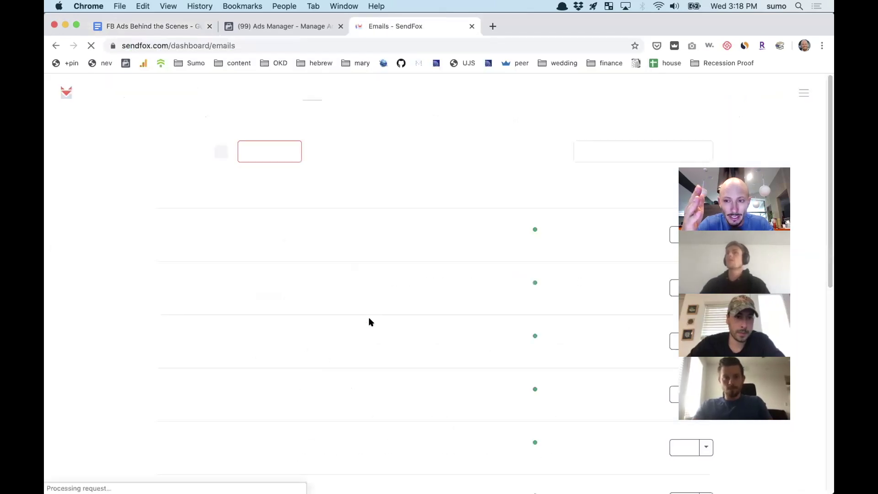
{"action": "left_click", "coordinate": [266, 90]}
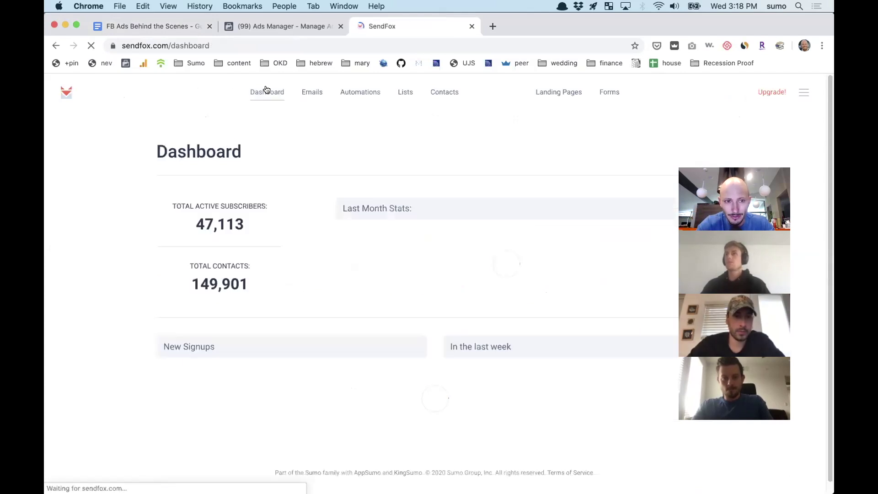
{"action": "left_click_drag", "start_coordinate": [195, 220], "coordinate": [243, 225]}
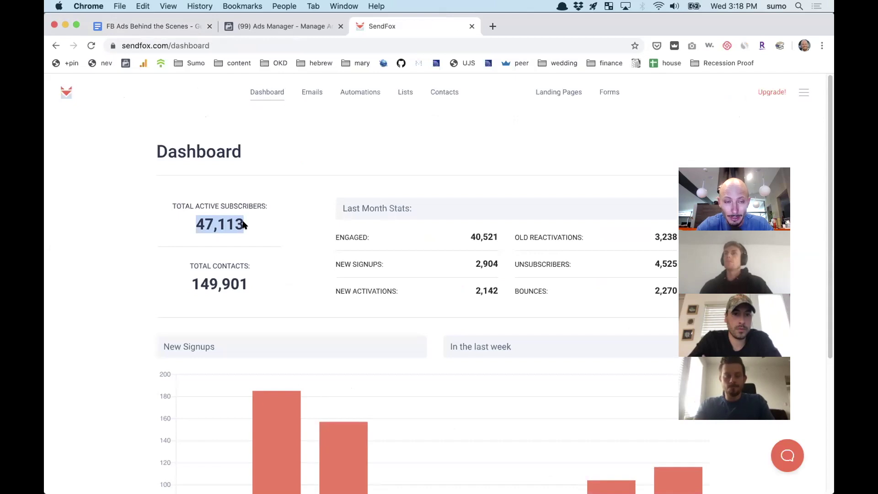
- Check the campaign list in Ads Manager and return to the FB Ads Behind the Scenes agenda document
{"action": "key", "text": "ctrl+shift+Tab"}
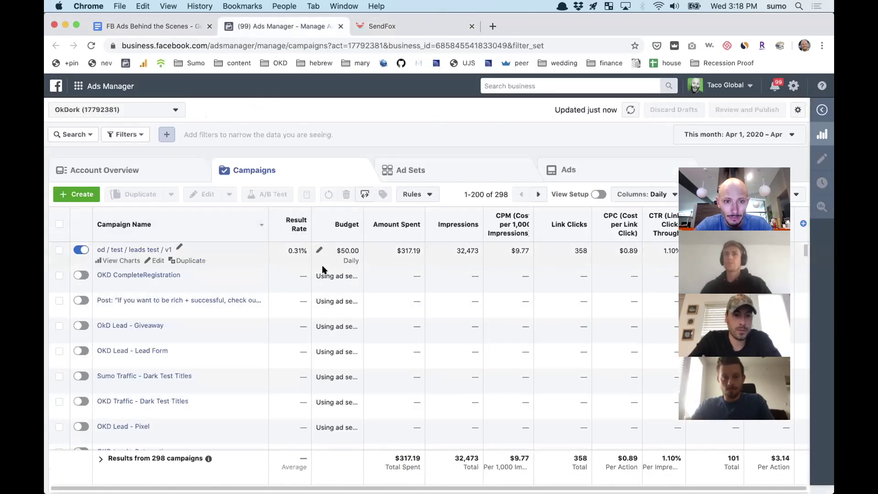
{"action": "key", "text": "super+Tab"}
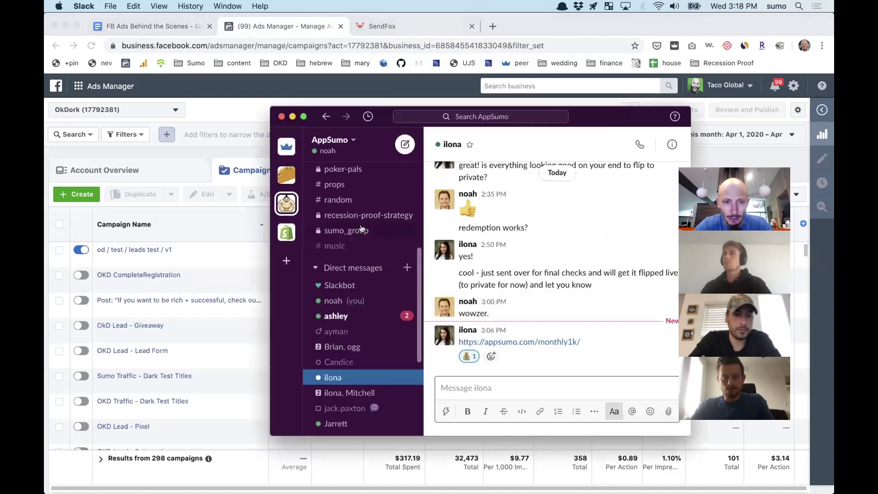
{"action": "key", "text": "super+Tab"}
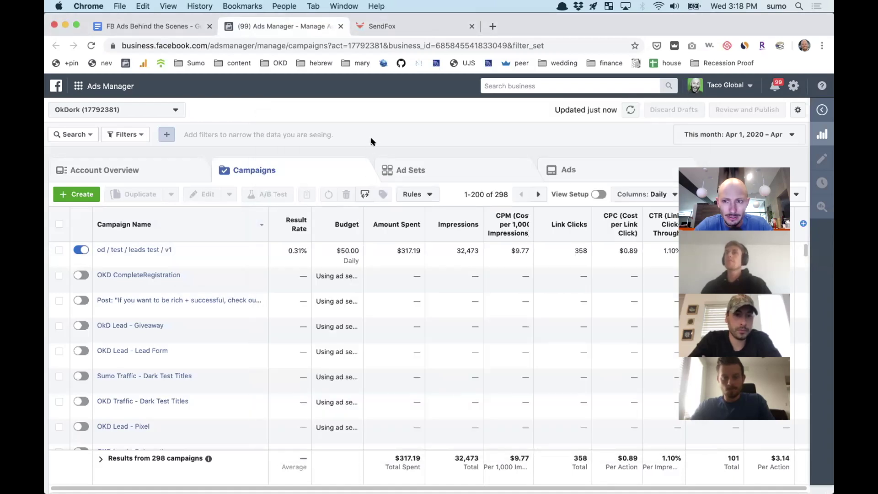
{"action": "left_click", "coordinate": [160, 25]}
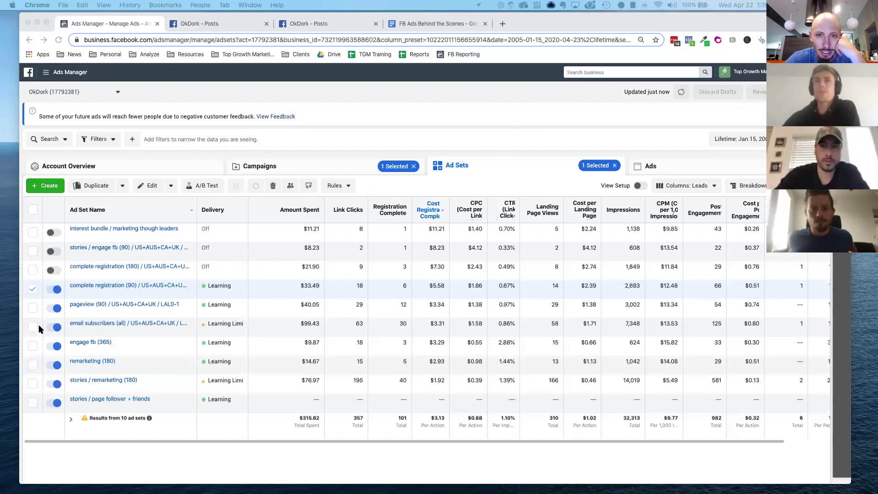
- Deselect the complete registration (90) ad set and widen the Ad Set Name column to fit the full names
{"action": "left_click", "coordinate": [32, 289]}
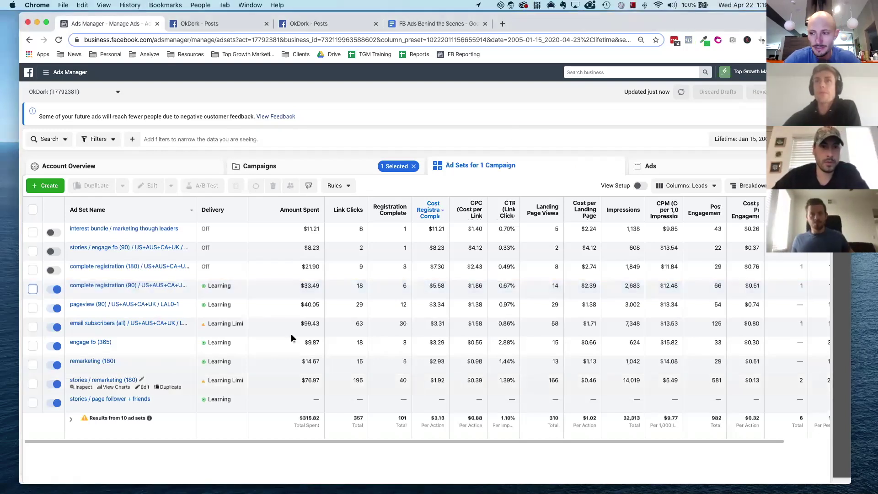
{"action": "left_click_drag", "start_coordinate": [197, 201], "coordinate": [238, 200]}
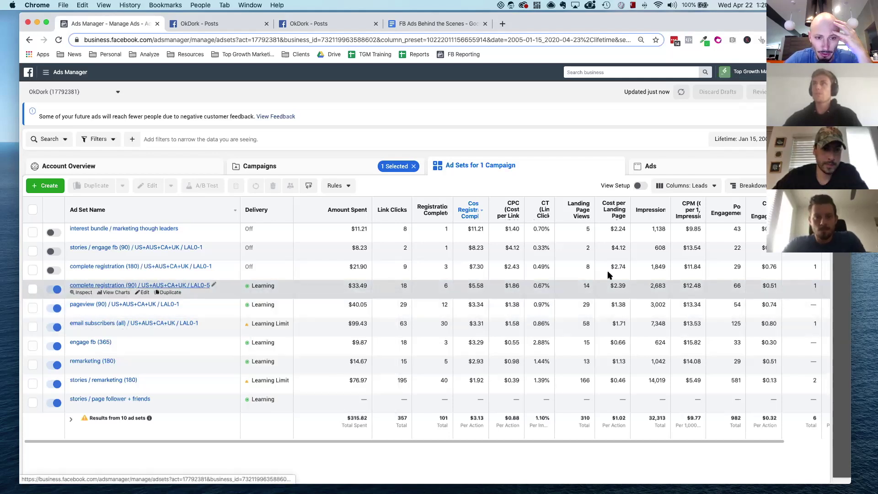
{"action": "left_click", "coordinate": [737, 138]}
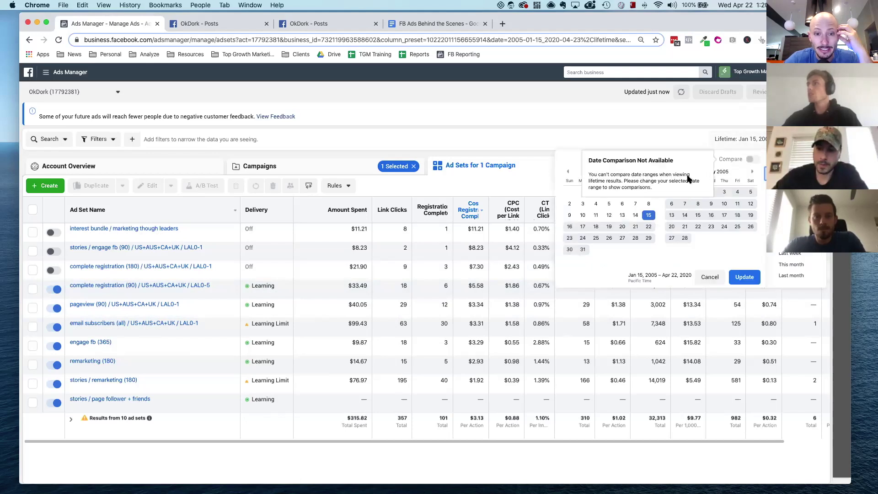
{"action": "left_click", "coordinate": [616, 130]}
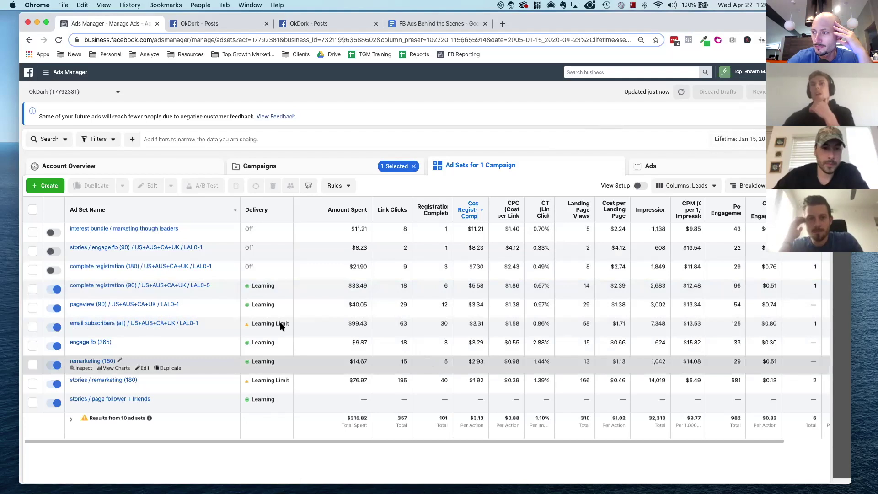
- Widen the Cost per Registration Completed column to show its full heading, and slightly reduce the browser window's height
{"action": "mouse_move", "coordinate": [87, 237]}
{"action": "mouse_move", "coordinate": [114, 401]}
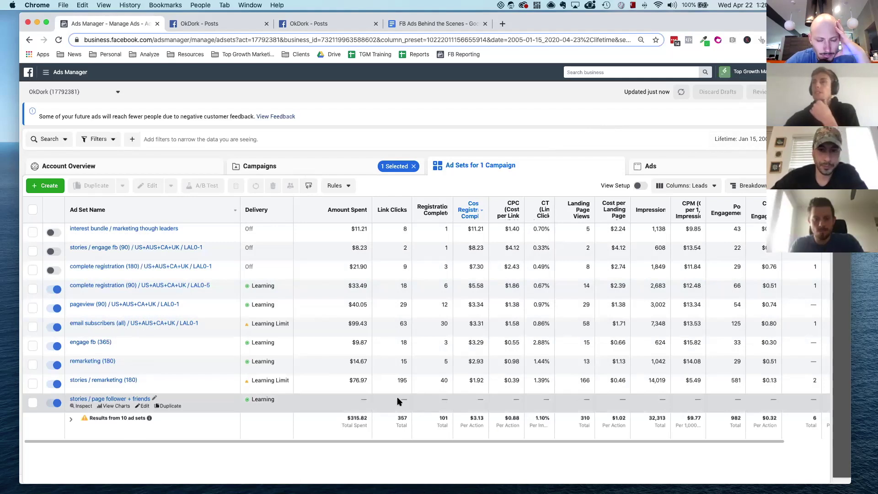
{"action": "left_click", "coordinate": [476, 204]}
{"action": "left_click", "coordinate": [476, 204]}
{"action": "left_click_drag", "start_coordinate": [488, 210], "coordinate": [513, 210]}
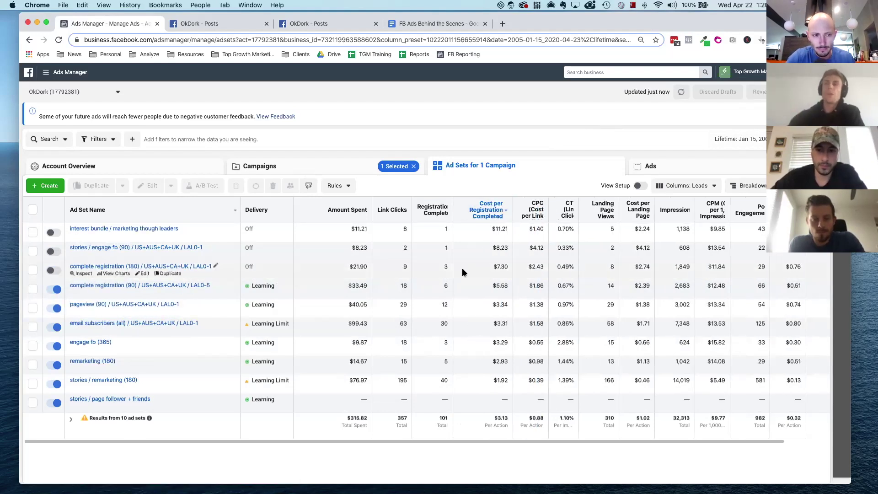
{"action": "mouse_move", "coordinate": [482, 218]}
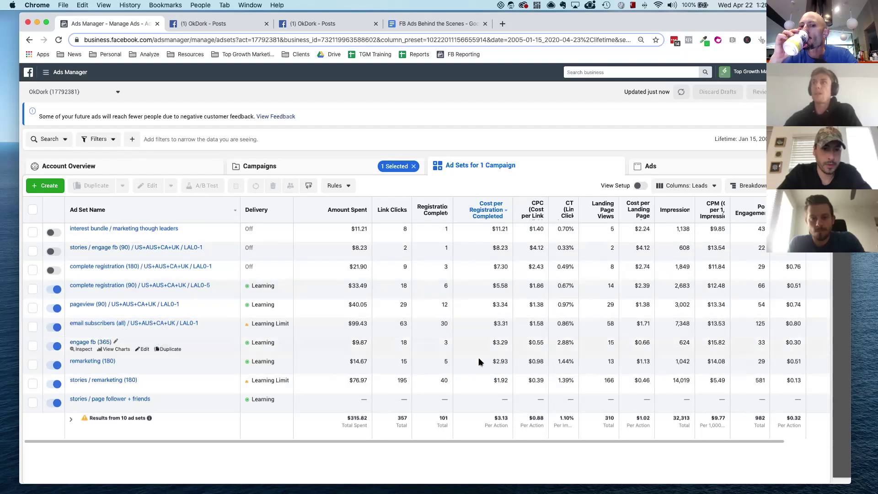
{"action": "mouse_move", "coordinate": [538, 208]}
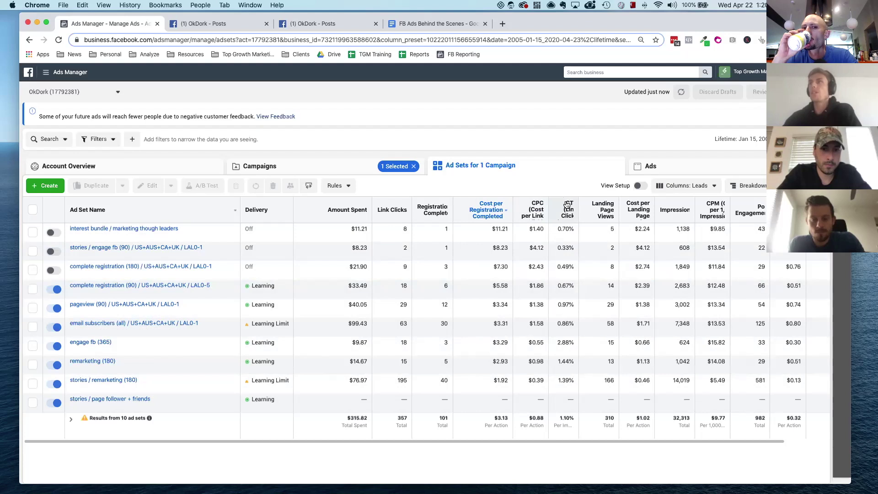
{"action": "mouse_move", "coordinate": [608, 208]}
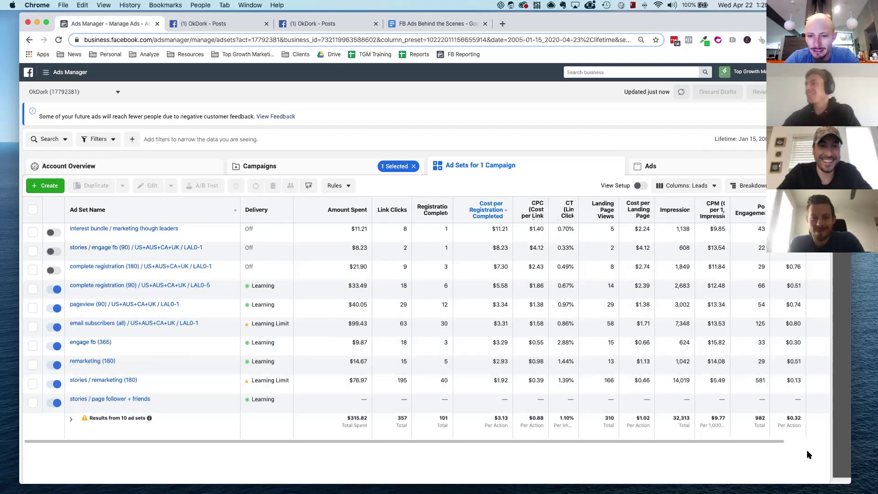
{"action": "left_click_drag", "start_coordinate": [848, 482], "coordinate": [849, 464]}
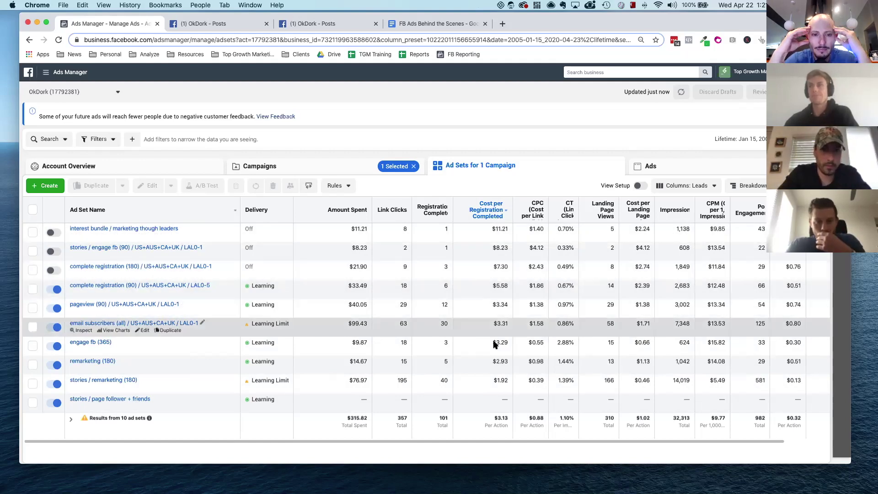
- Point out the registration costs of the remarketing (180) and engage fb (365) ad sets, and open the email subscribers (all) ad set for editing
{"action": "left_click_drag", "start_coordinate": [492, 380], "coordinate": [511, 363]}
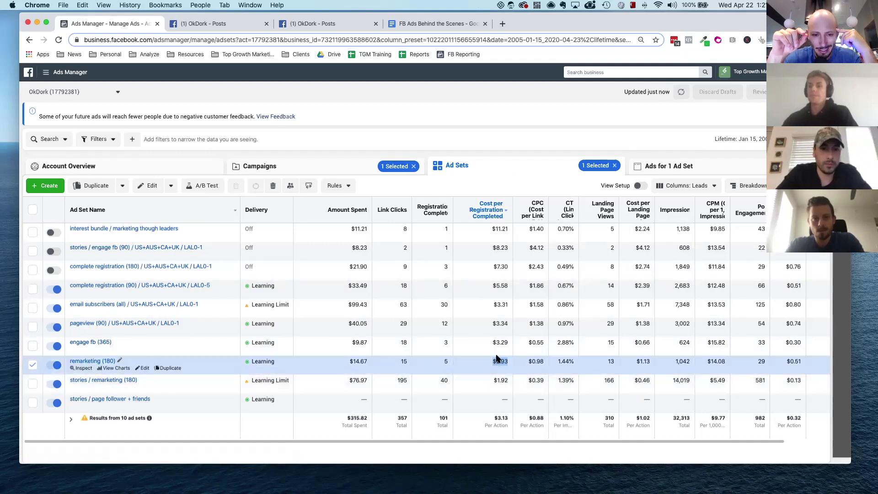
{"action": "left_click", "coordinate": [474, 346]}
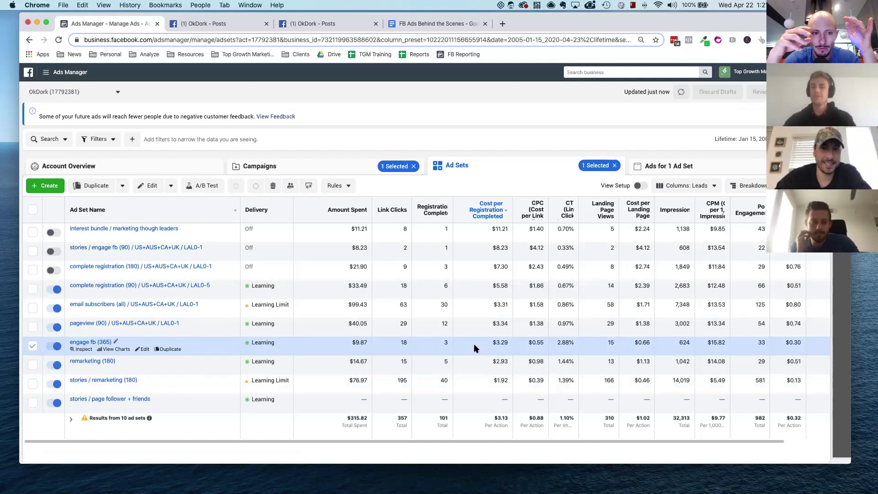
{"action": "left_click", "coordinate": [469, 314]}
{"action": "left_click", "coordinate": [842, 127]}
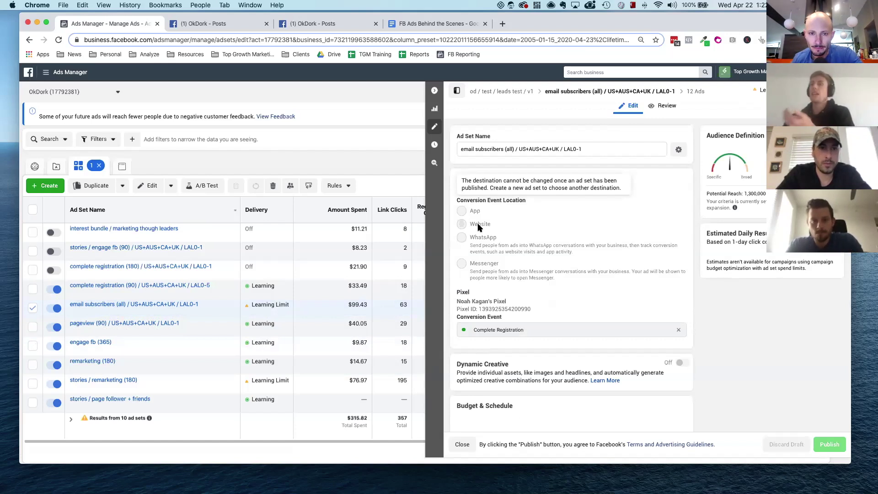
- Review the ad set's conversion event, placements and optimization settings, and show the available conversion window options
{"action": "scroll", "coordinate": [517, 235], "scroll_direction": "down", "scroll_amount": 2}
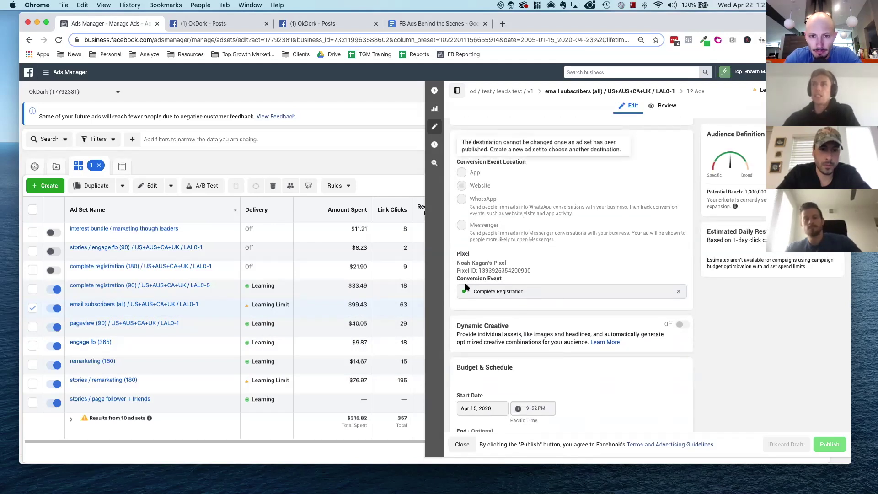
{"action": "scroll", "coordinate": [481, 288], "scroll_direction": "down", "scroll_amount": 1}
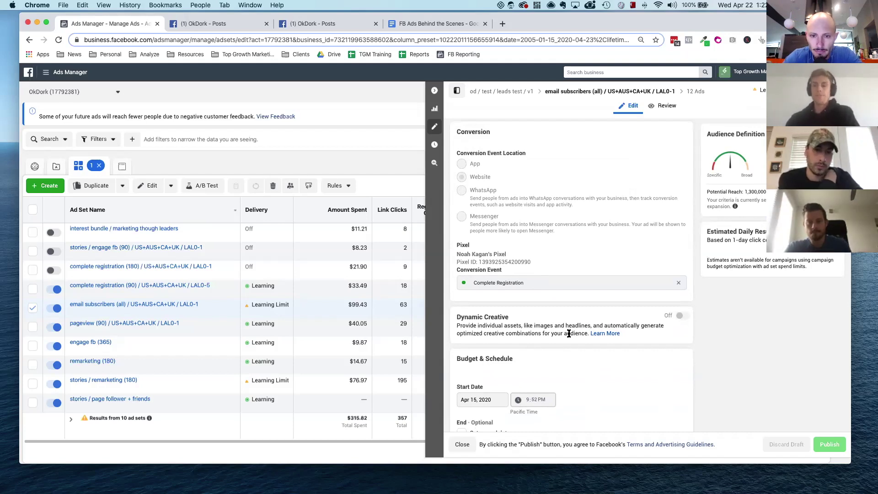
{"action": "scroll", "coordinate": [569, 334], "scroll_direction": "down", "scroll_amount": 10}
{"action": "scroll", "coordinate": [569, 334], "scroll_direction": "down", "scroll_amount": 8}
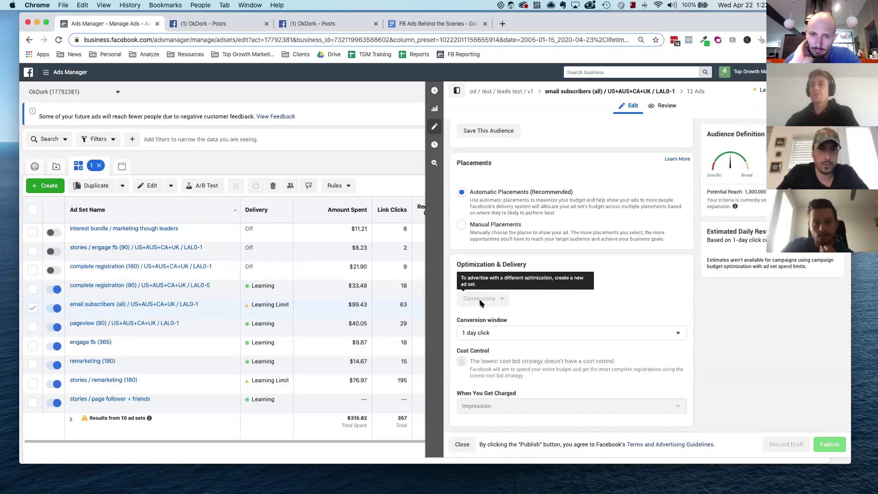
{"action": "left_click", "coordinate": [489, 331]}
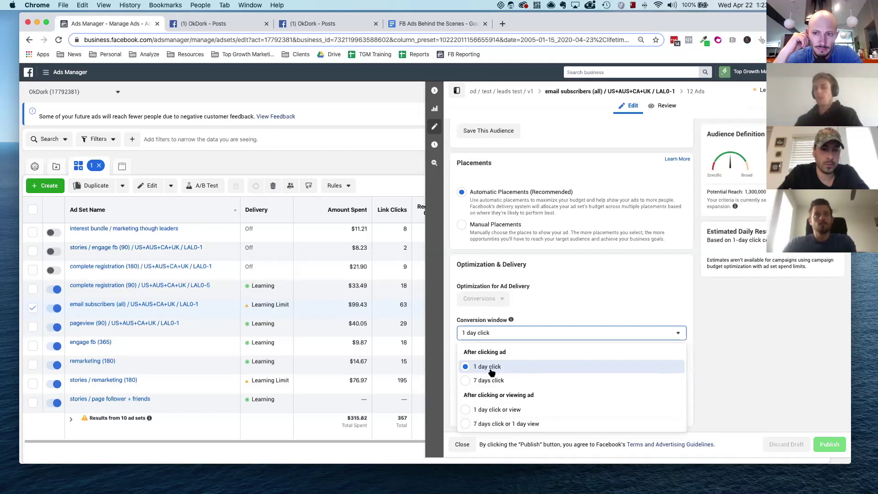
- Dismiss the conversion window options and review the ad set's spend limits and its included and excluded custom audiences
{"action": "left_click", "coordinate": [680, 369]}
{"action": "scroll", "coordinate": [566, 325], "scroll_direction": "up", "scroll_amount": 1}
{"action": "scroll", "coordinate": [566, 325], "scroll_direction": "up", "scroll_amount": 10}
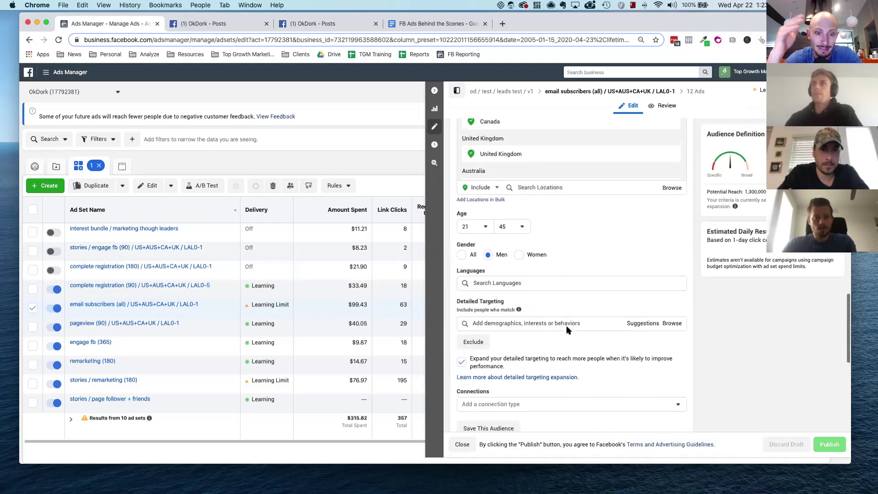
{"action": "scroll", "coordinate": [567, 329], "scroll_direction": "up", "scroll_amount": 12}
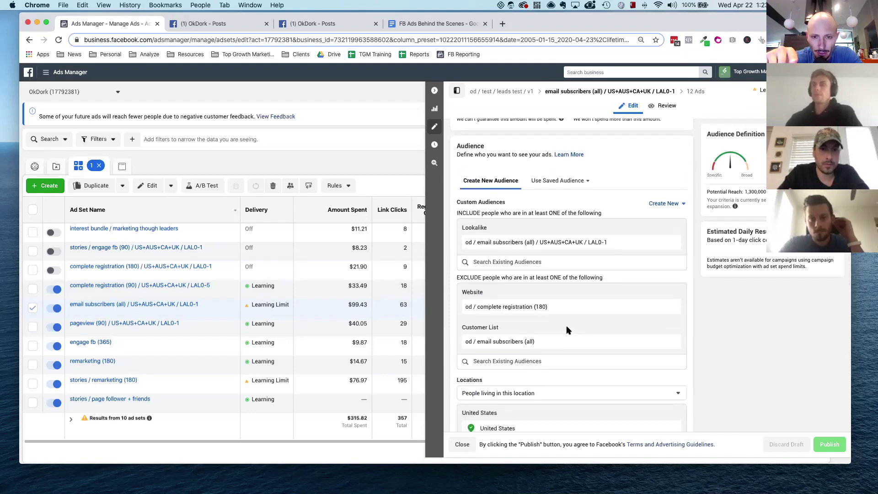
{"action": "scroll", "coordinate": [566, 329], "scroll_direction": "up", "scroll_amount": 3}
{"action": "scroll", "coordinate": [567, 328], "scroll_direction": "up", "scroll_amount": 8}
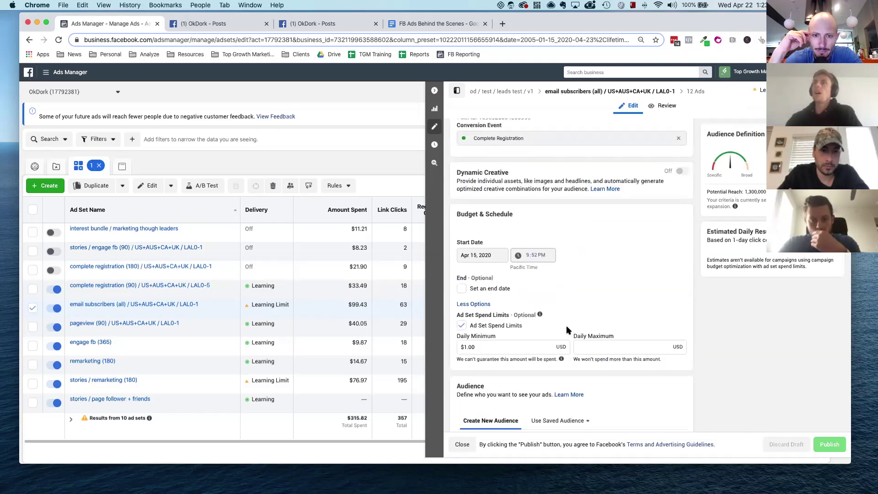
{"action": "scroll", "coordinate": [566, 325], "scroll_direction": "down", "scroll_amount": 10}
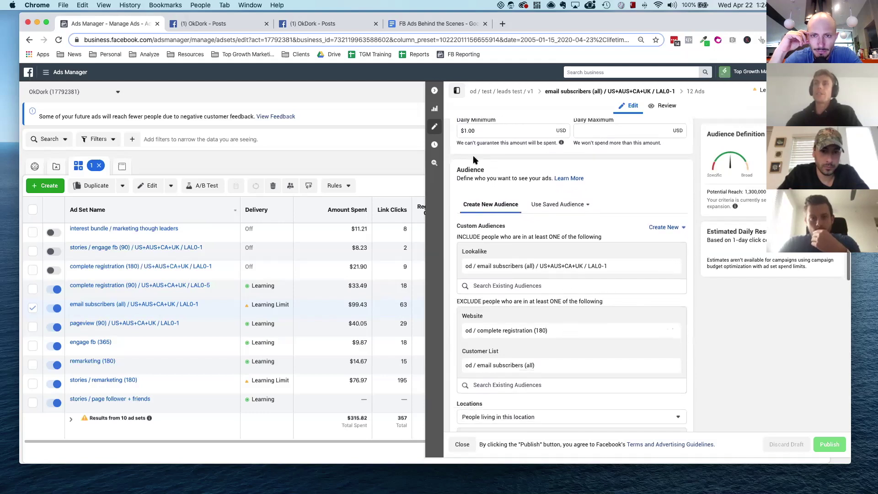
{"action": "scroll", "coordinate": [468, 274], "scroll_direction": "down", "scroll_amount": 2}
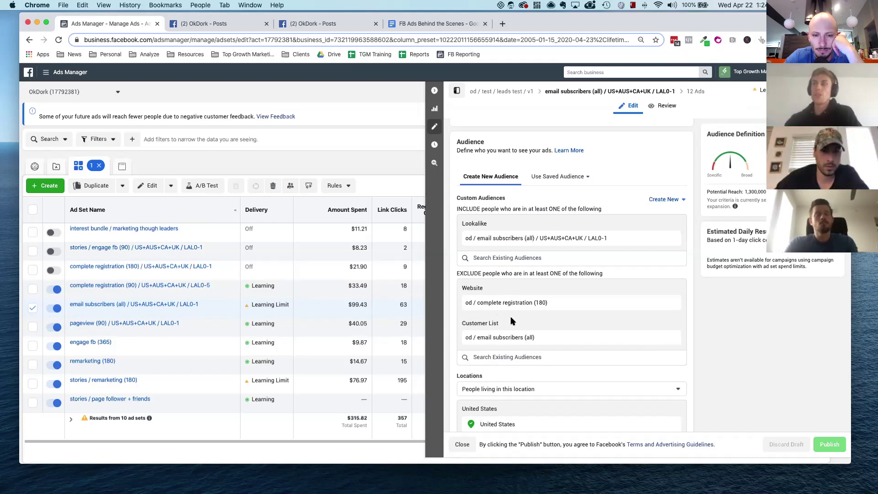
{"action": "scroll", "coordinate": [505, 297], "scroll_direction": "up", "scroll_amount": 2}
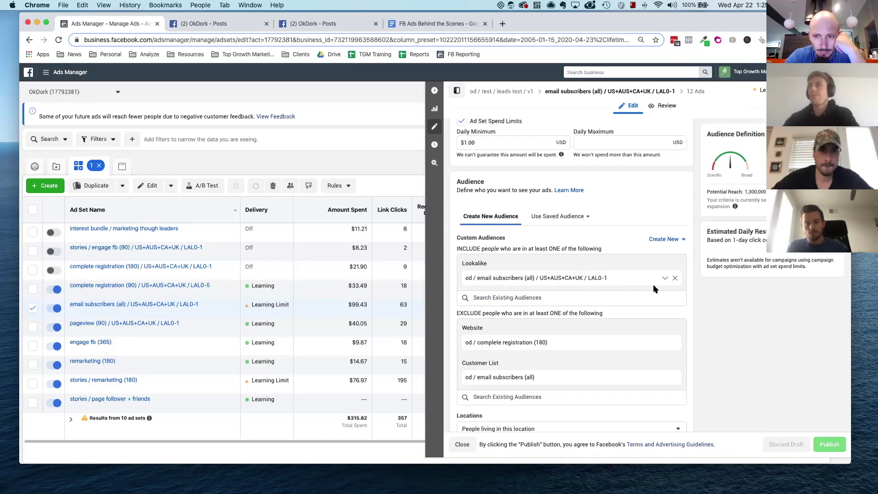
- Examine the ad set's targeted locations, age range, gender and detailed targeting settings
{"action": "scroll", "coordinate": [655, 286], "scroll_direction": "down", "scroll_amount": 5}
{"action": "scroll", "coordinate": [655, 288], "scroll_direction": "down", "scroll_amount": 1}
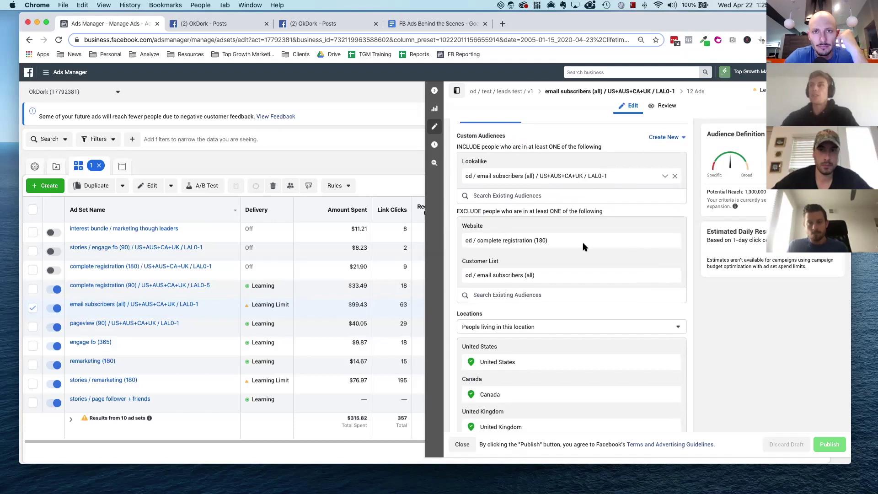
{"action": "scroll", "coordinate": [520, 311], "scroll_direction": "down", "scroll_amount": 5}
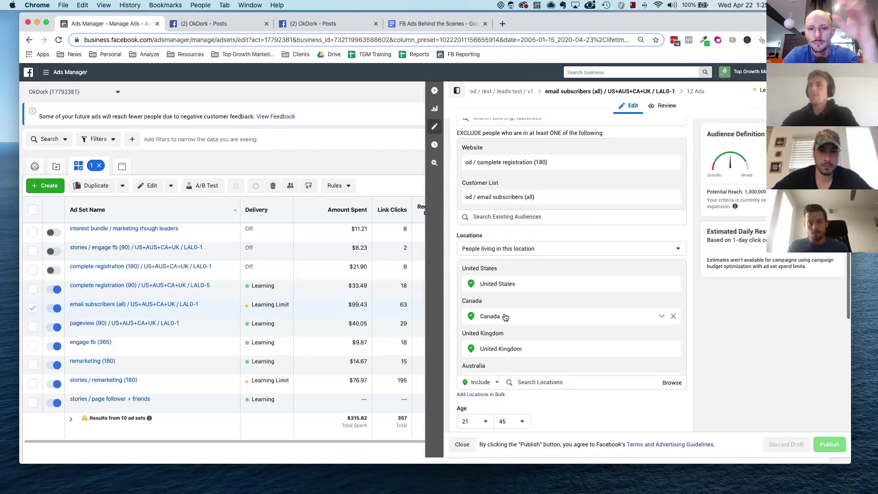
{"action": "scroll", "coordinate": [579, 315], "scroll_direction": "up", "scroll_amount": 2}
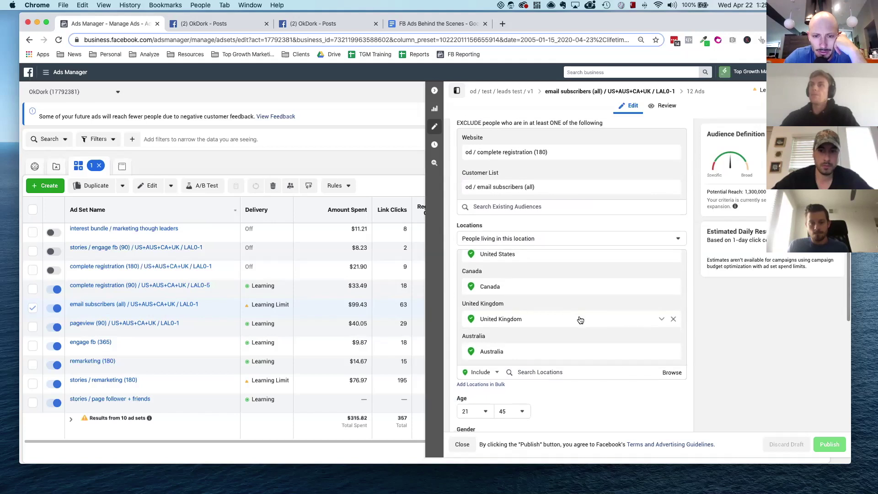
{"action": "scroll", "coordinate": [580, 320], "scroll_direction": "down", "scroll_amount": 1}
{"action": "scroll", "coordinate": [579, 316], "scroll_direction": "down", "scroll_amount": 4}
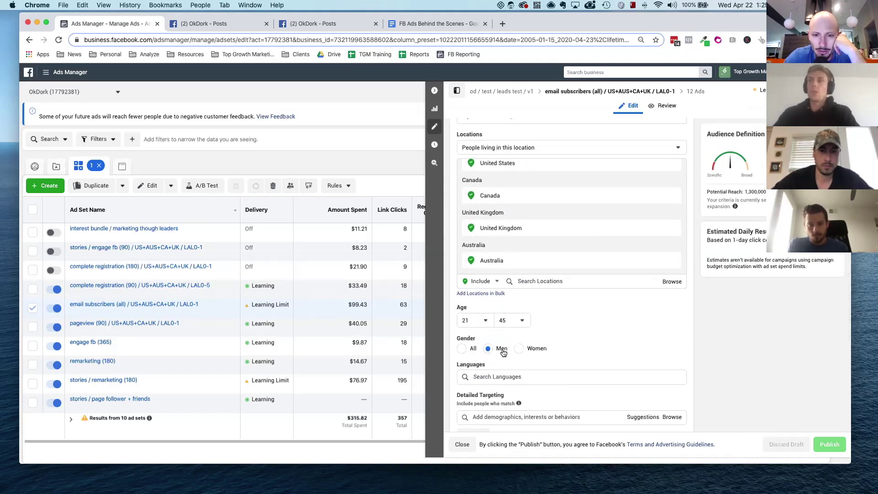
{"action": "scroll", "coordinate": [503, 352], "scroll_direction": "down", "scroll_amount": 1}
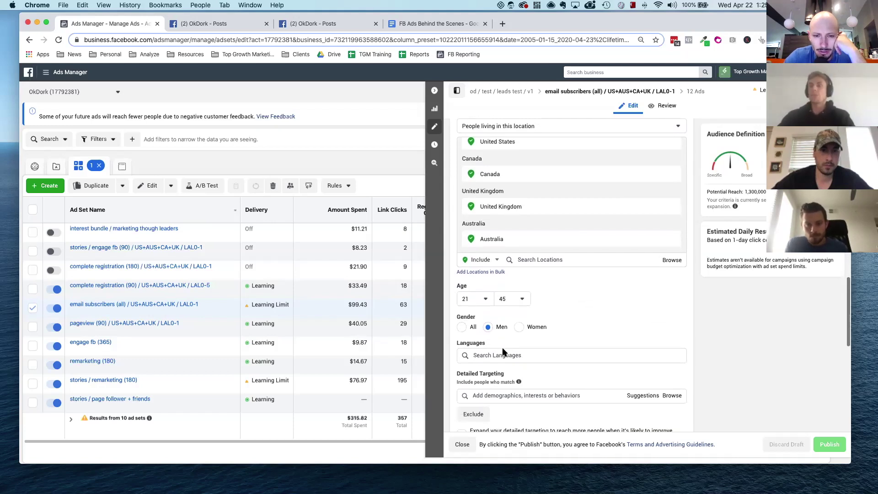
{"action": "scroll", "coordinate": [503, 348], "scroll_direction": "down", "scroll_amount": 2}
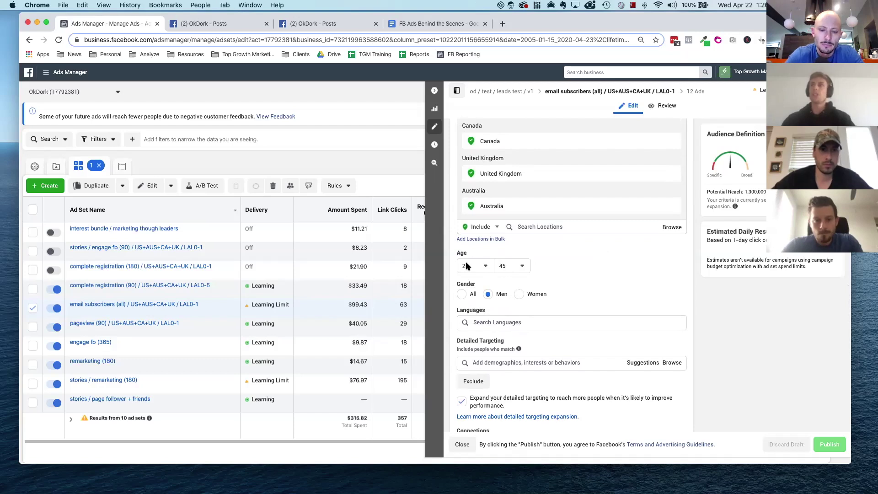
- Collapse the ad set editor and look through the breakdown options by time, delivery and action
{"action": "left_click", "coordinate": [435, 90]}
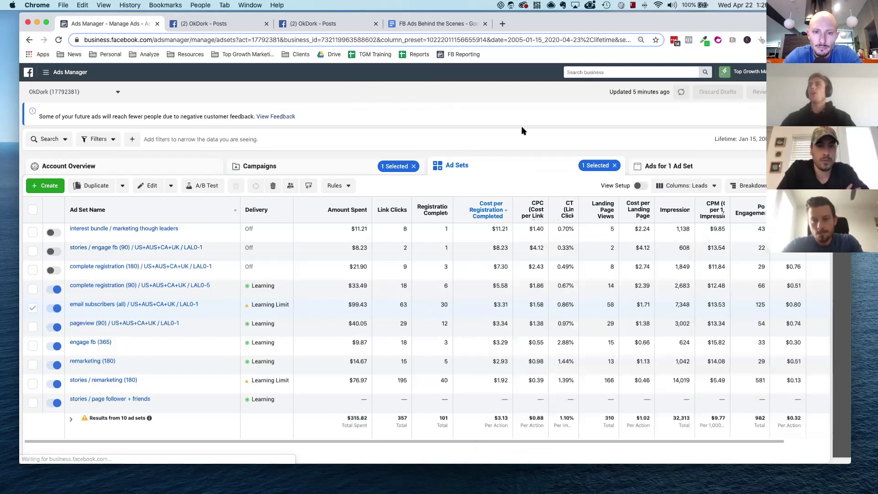
{"action": "left_click", "coordinate": [741, 185]}
{"action": "mouse_move", "coordinate": [679, 200]}
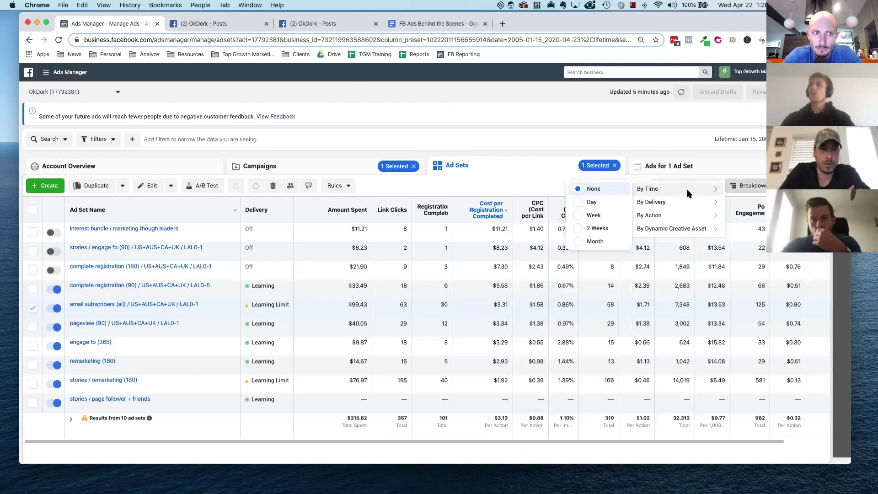
{"action": "mouse_move", "coordinate": [688, 215]}
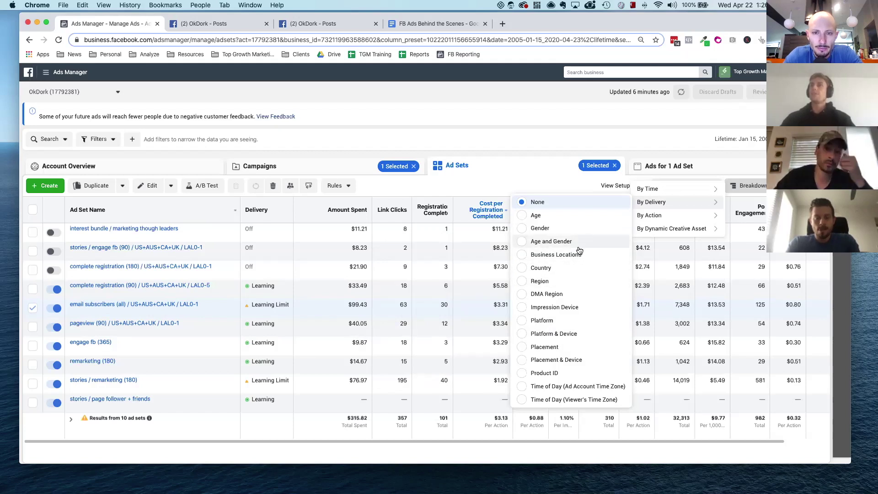
{"action": "mouse_move", "coordinate": [651, 215]}
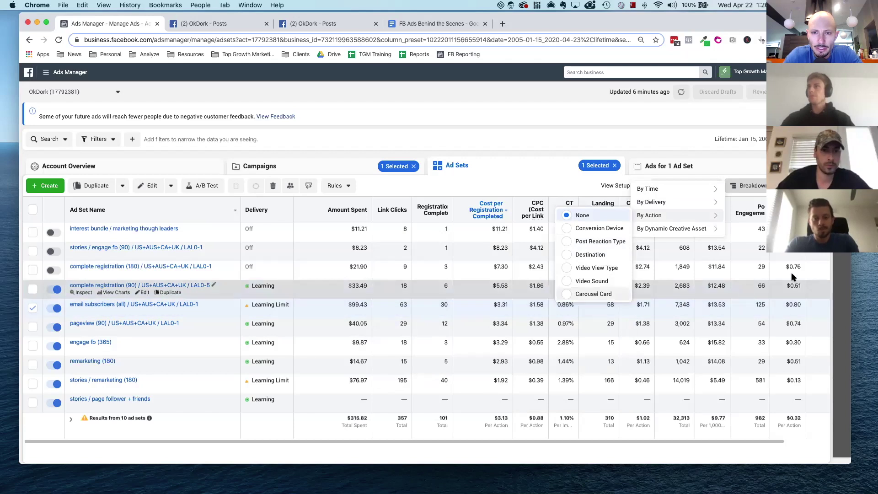
- Reopen the email subscribers (all) ad set's editor, dismiss the breakdown options and recheck its location, demographic and detailed targeting
{"action": "left_click", "coordinate": [842, 127]}
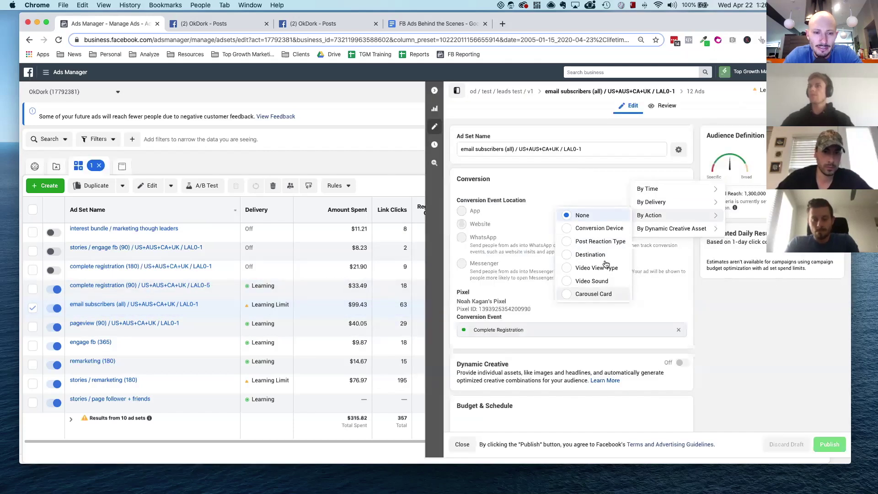
{"action": "scroll", "coordinate": [549, 264], "scroll_direction": "down", "scroll_amount": 15}
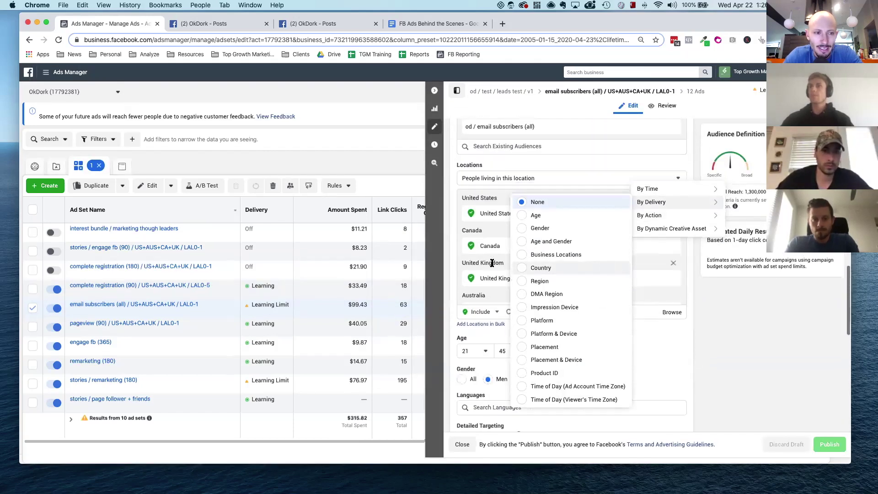
{"action": "left_click", "coordinate": [745, 289]}
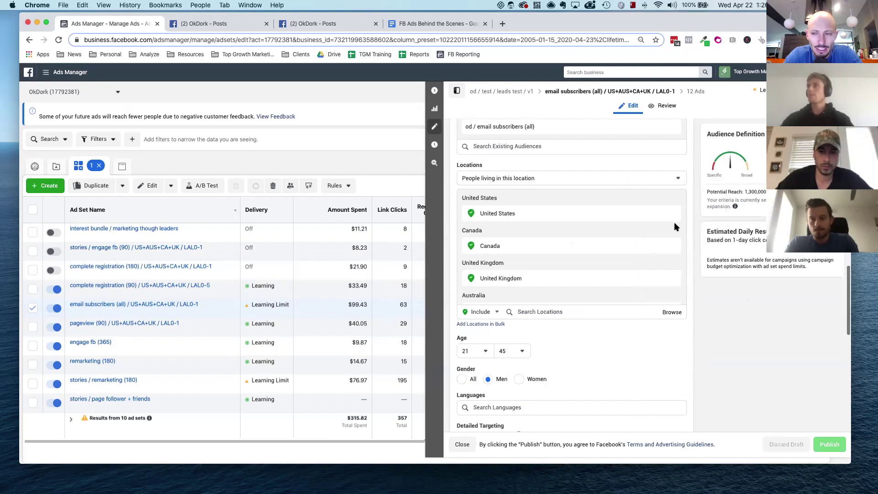
{"action": "scroll", "coordinate": [674, 223], "scroll_direction": "down", "scroll_amount": 5}
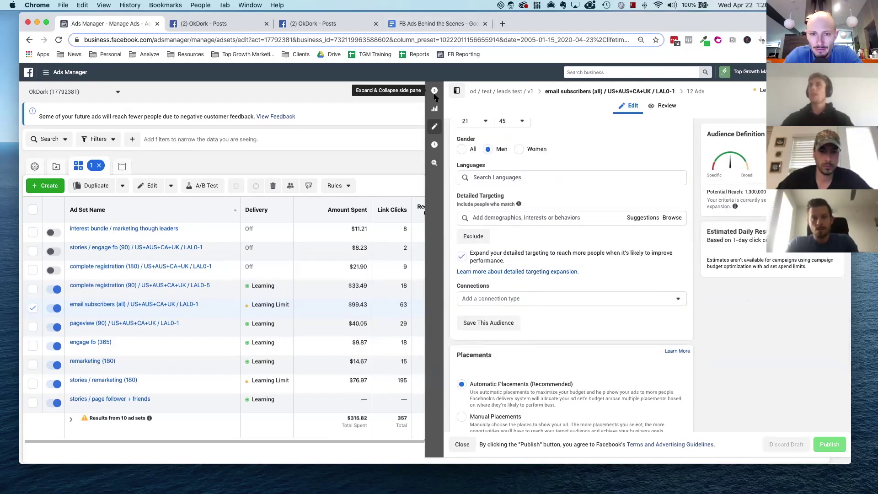
- Open the ads of the email subscribers (all) ad set, widen the Ad Name column and sort the ads by name
{"action": "left_click", "coordinate": [129, 304]}
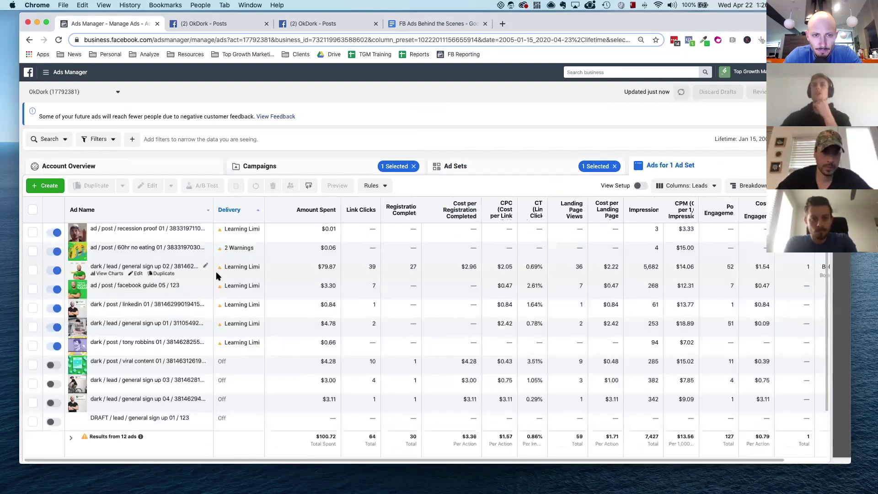
{"action": "scroll", "coordinate": [198, 405], "scroll_direction": "down", "scroll_amount": 1}
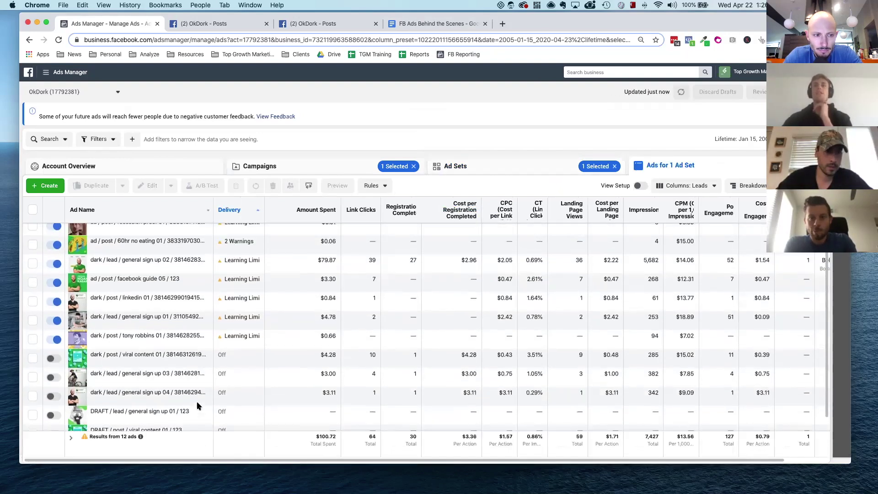
{"action": "left_click_drag", "start_coordinate": [214, 210], "coordinate": [266, 209]}
{"action": "left_click", "coordinate": [183, 214]}
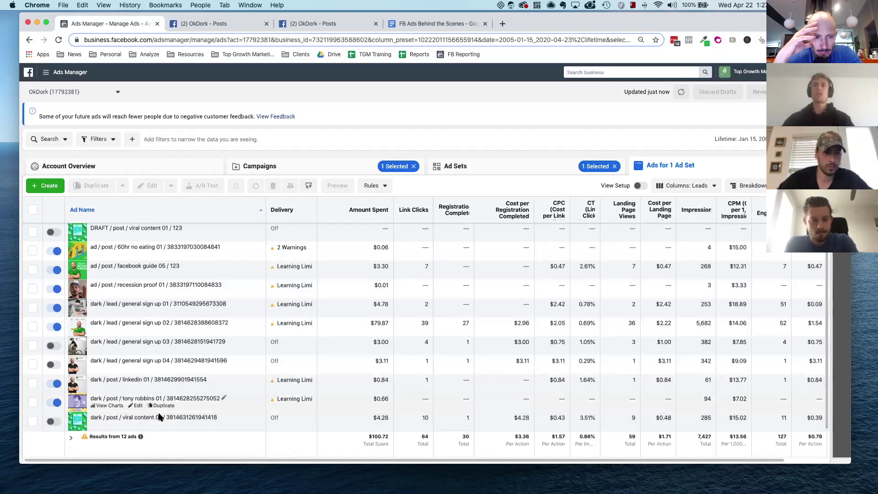
{"action": "scroll", "coordinate": [143, 411], "scroll_direction": "up", "scroll_amount": 1}
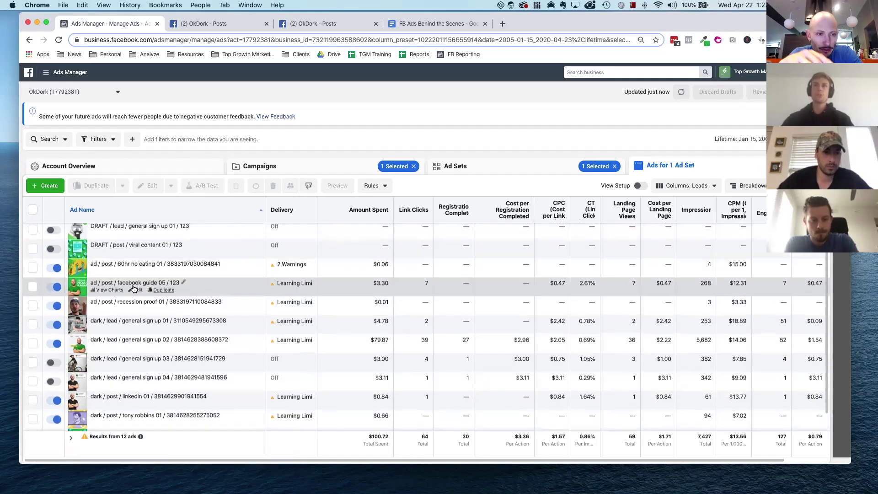
{"action": "scroll", "coordinate": [151, 291], "scroll_direction": "up", "scroll_amount": 1}
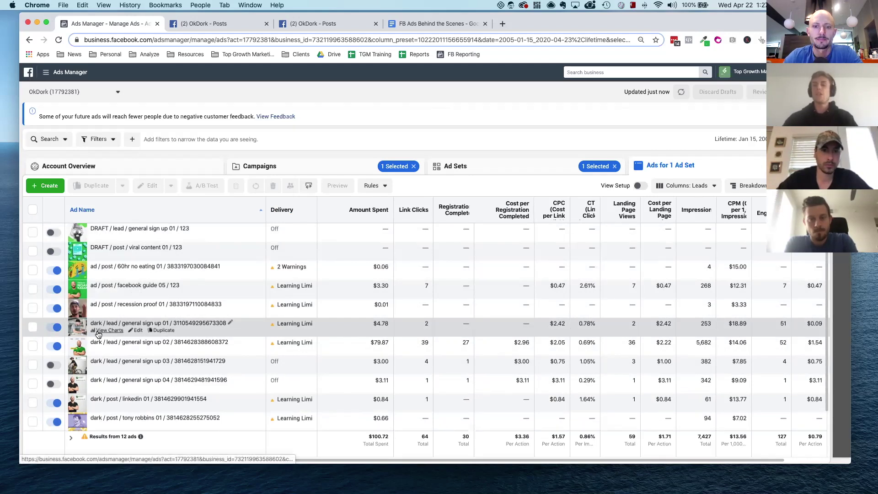
- Open the dark / lead / general sign up 01 ad for editing and review its existing-post setup, creative and call to action
{"action": "left_click", "coordinate": [337, 322]}
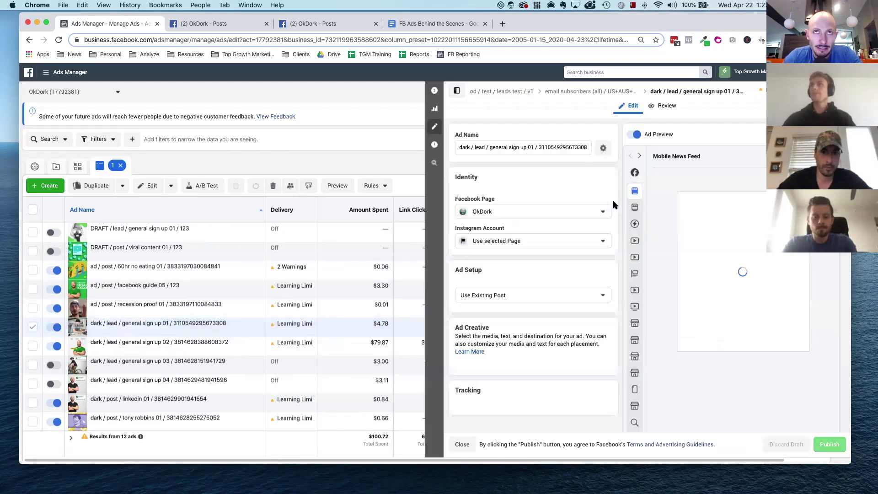
{"action": "scroll", "coordinate": [558, 254], "scroll_direction": "down", "scroll_amount": 2}
{"action": "scroll", "coordinate": [558, 254], "scroll_direction": "down", "scroll_amount": 1}
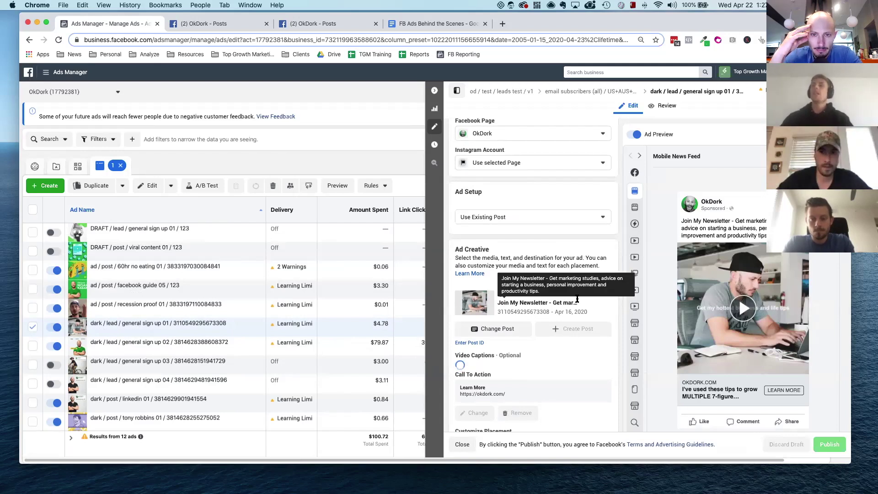
{"action": "scroll", "coordinate": [613, 292], "scroll_direction": "down", "scroll_amount": 1}
{"action": "scroll", "coordinate": [556, 276], "scroll_direction": "down", "scroll_amount": 2}
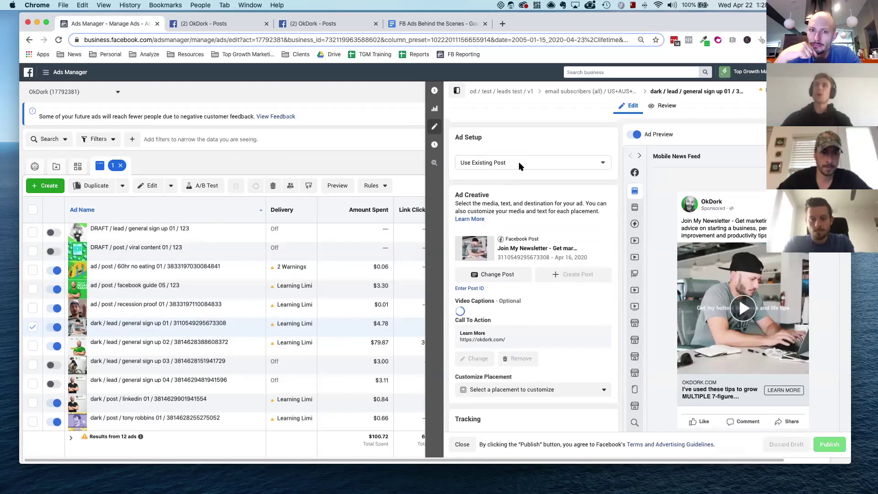
{"action": "scroll", "coordinate": [519, 163], "scroll_direction": "down", "scroll_amount": 1}
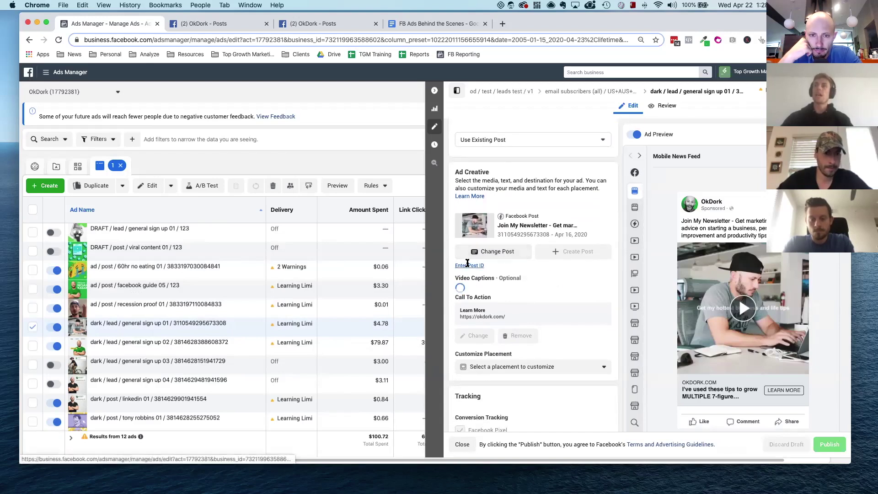
- Show the ad's post ID entry field, and open the ad's Facebook post in its own browser tab
{"action": "left_click", "coordinate": [478, 266]}
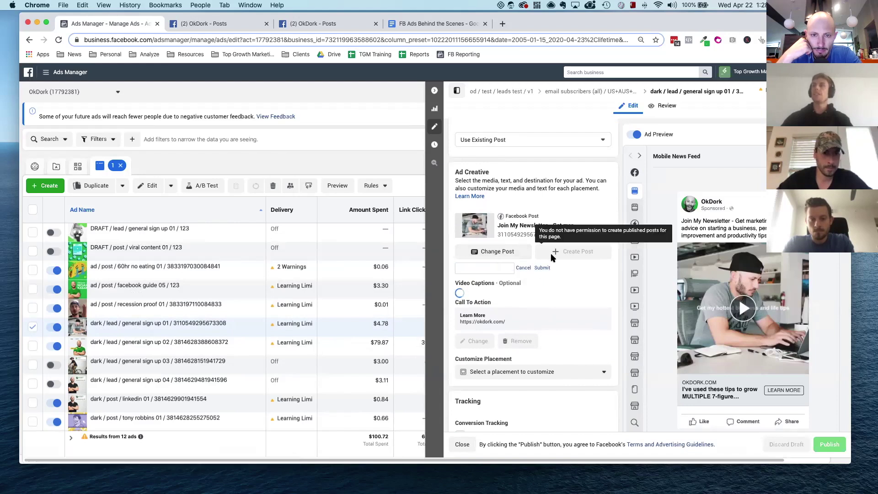
{"action": "left_click", "coordinate": [826, 157]}
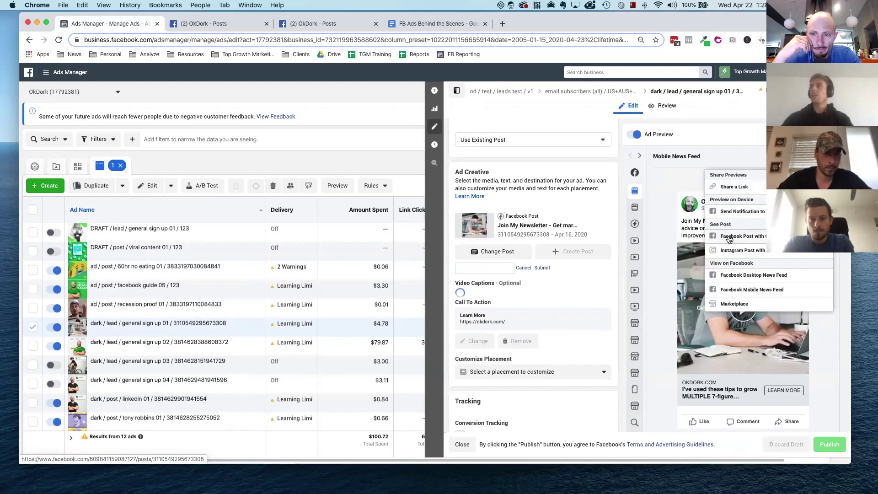
{"action": "left_click", "coordinate": [756, 240]}
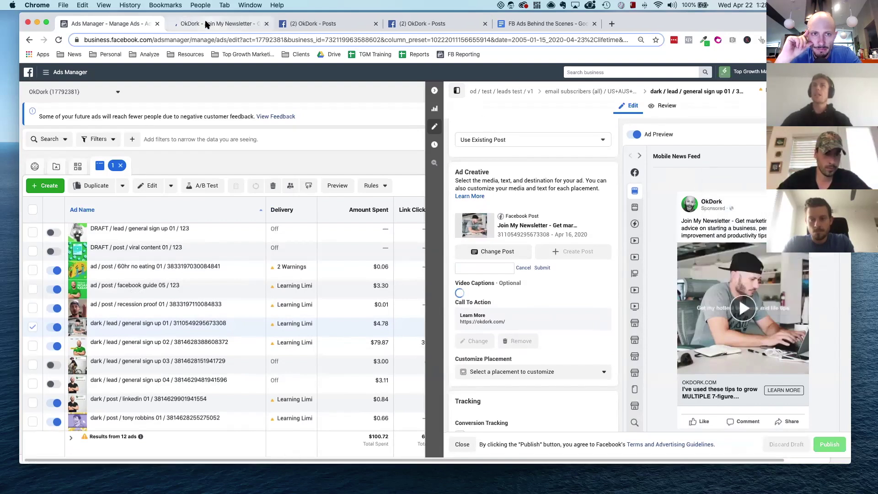
{"action": "left_click", "coordinate": [206, 23]}
- Highlight the post ID within the newsletter post's URL, view the post, and select the full URL
{"action": "left_click_drag", "start_coordinate": [234, 40], "coordinate": [298, 40]}
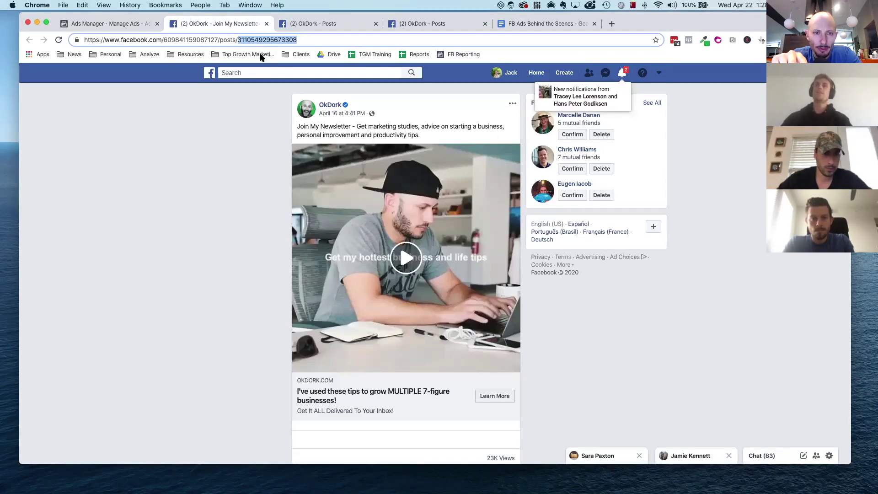
{"action": "scroll", "coordinate": [238, 210], "scroll_direction": "down", "scroll_amount": 1}
{"action": "left_click", "coordinate": [192, 42]}
{"action": "triple_click", "coordinate": [192, 41]}
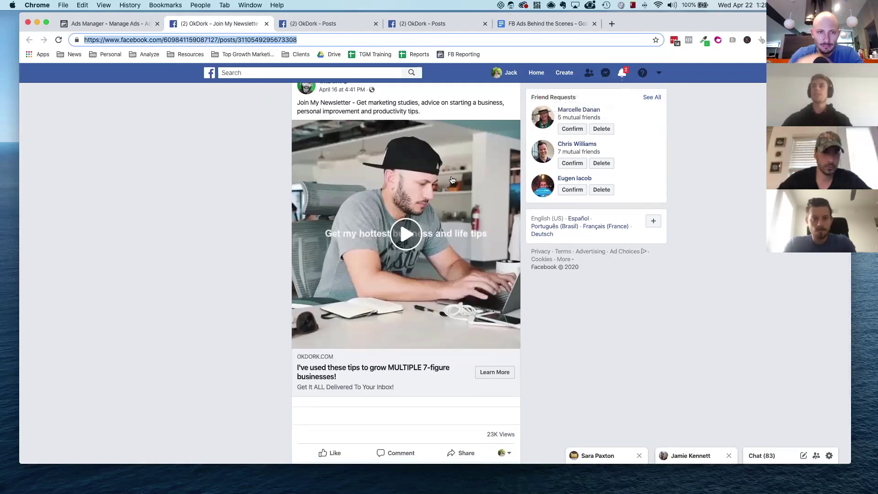
{"action": "scroll", "coordinate": [452, 179], "scroll_direction": "up", "scroll_amount": 1}
{"action": "scroll", "coordinate": [451, 179], "scroll_direction": "up", "scroll_amount": 2}
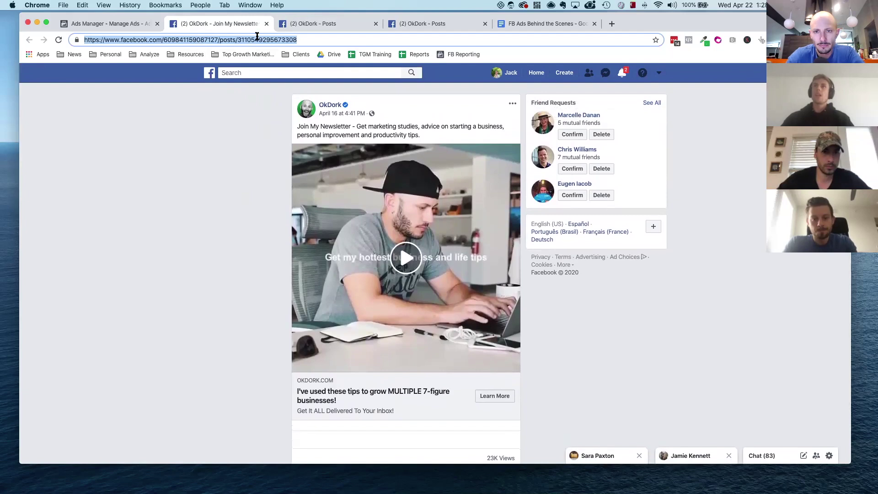
- Highlight the post ID in the URL, return to the ads list, and review the recession proof 01 and facebook guide 05 ads
{"action": "double_click", "coordinate": [259, 40]}
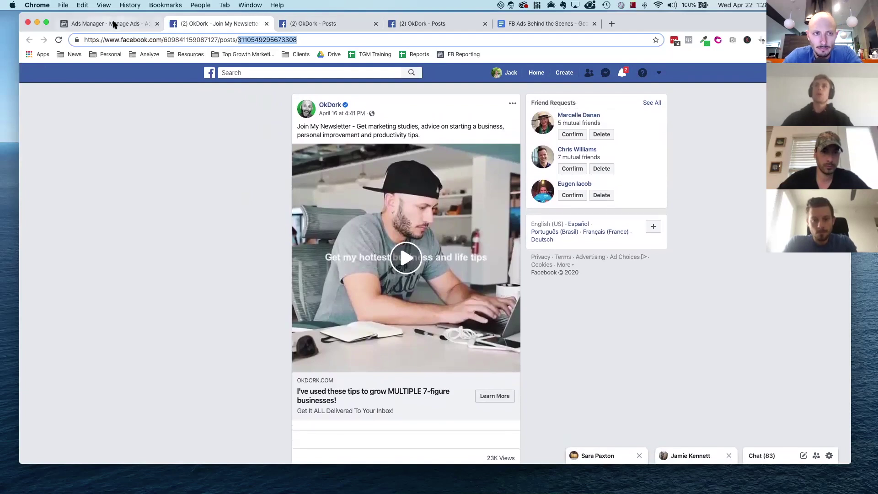
{"action": "key", "text": "super+1"}
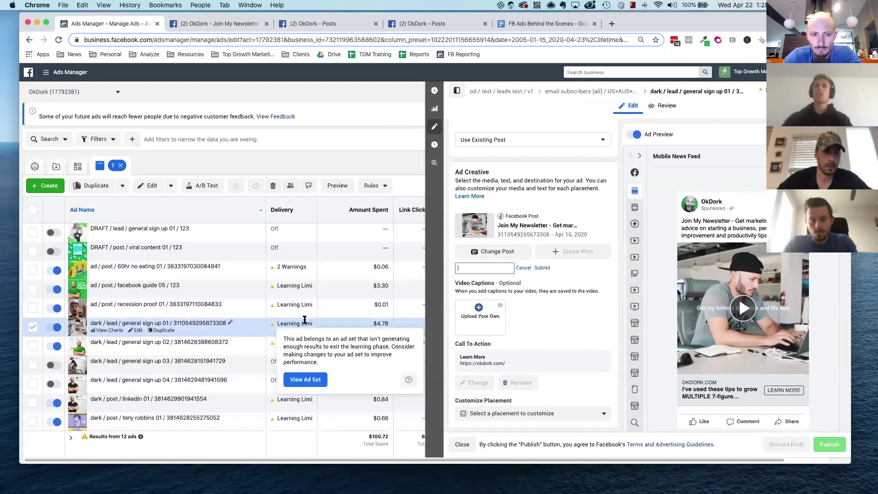
{"action": "left_click", "coordinate": [137, 311]}
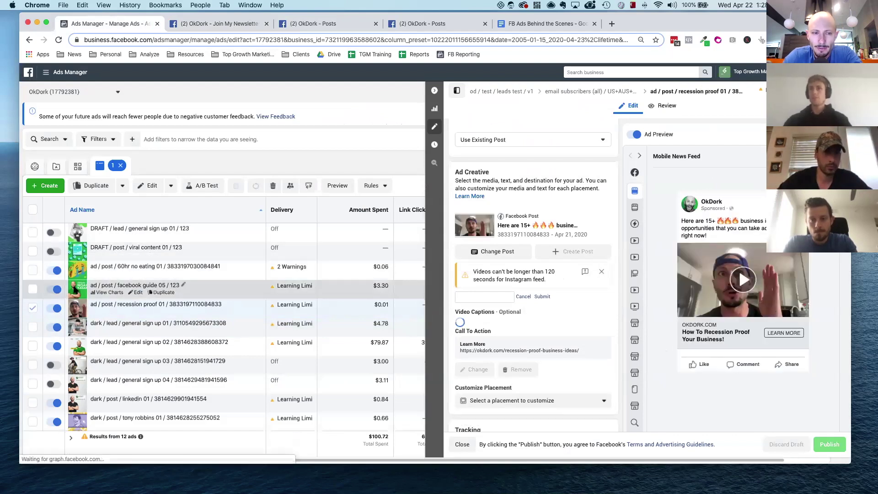
{"action": "left_click", "coordinate": [215, 289]}
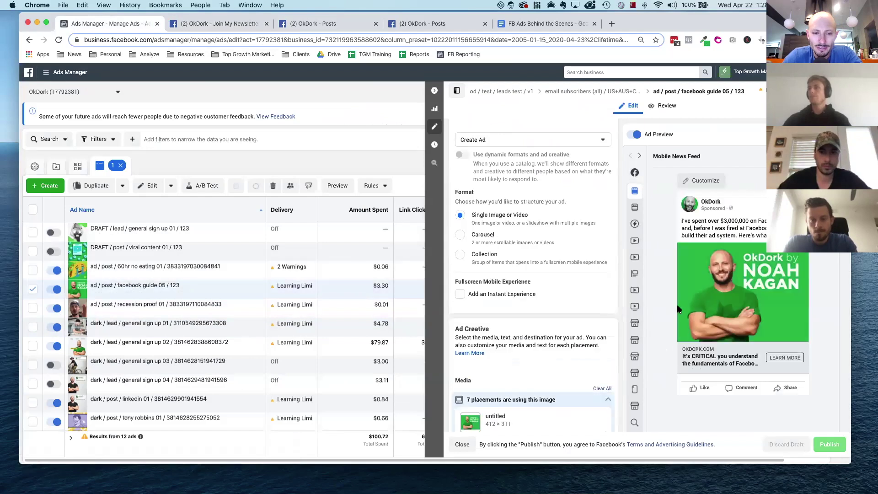
{"action": "scroll", "coordinate": [527, 316], "scroll_direction": "down", "scroll_amount": 3}
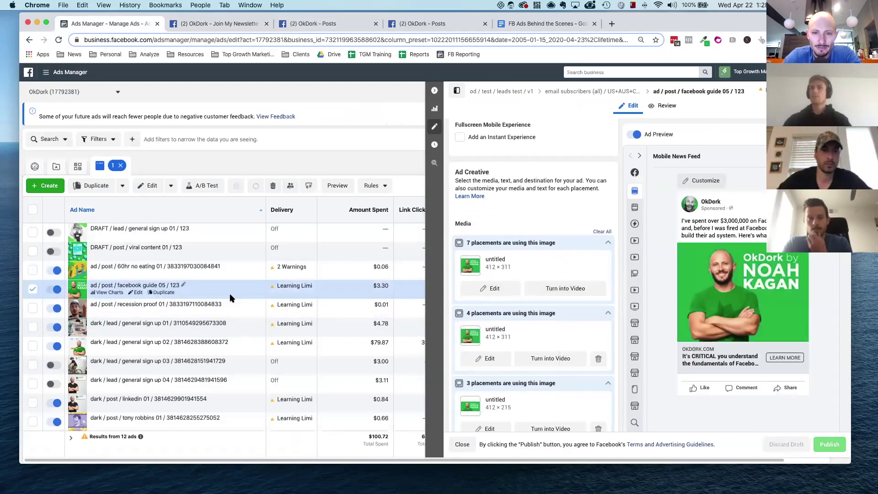
{"action": "scroll", "coordinate": [230, 298], "scroll_direction": "down", "scroll_amount": 1}
- Preview the creatives of the dark / lead / general sign up 02, 03 and 04 ads in turn
{"action": "left_click", "coordinate": [87, 326]}
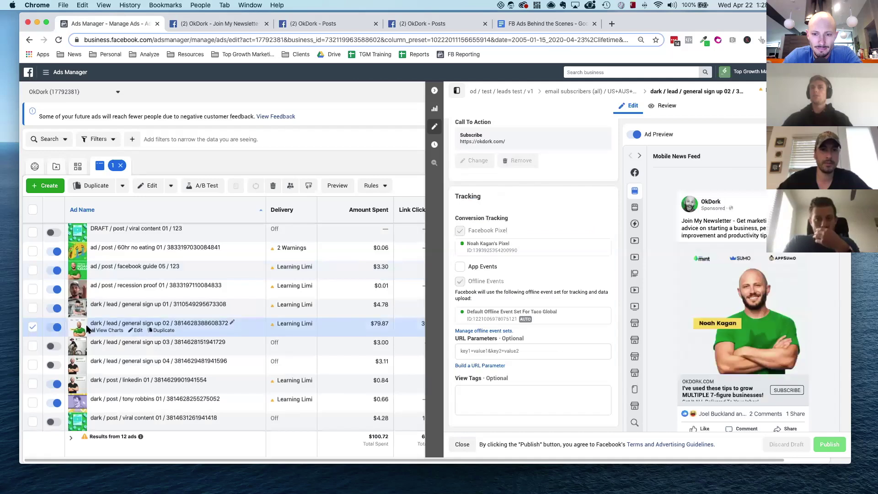
{"action": "left_click", "coordinate": [86, 348]}
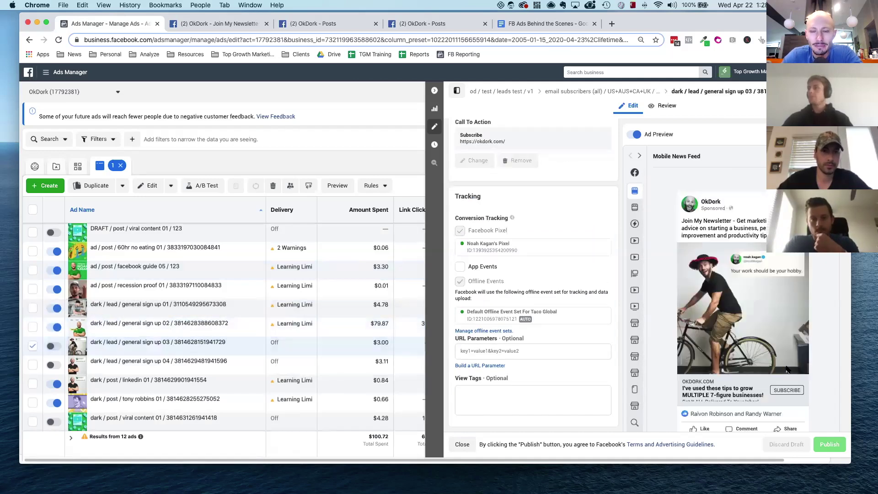
{"action": "left_click", "coordinate": [84, 367]}
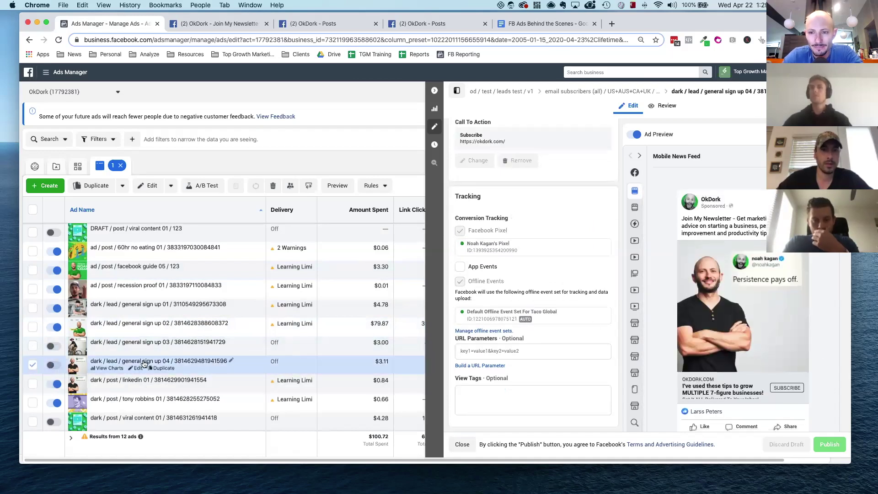
- Preview the dark / post ads linkedin 01, tony robbins 01 and viral content 01 and check their post details
{"action": "left_click", "coordinate": [283, 381]}
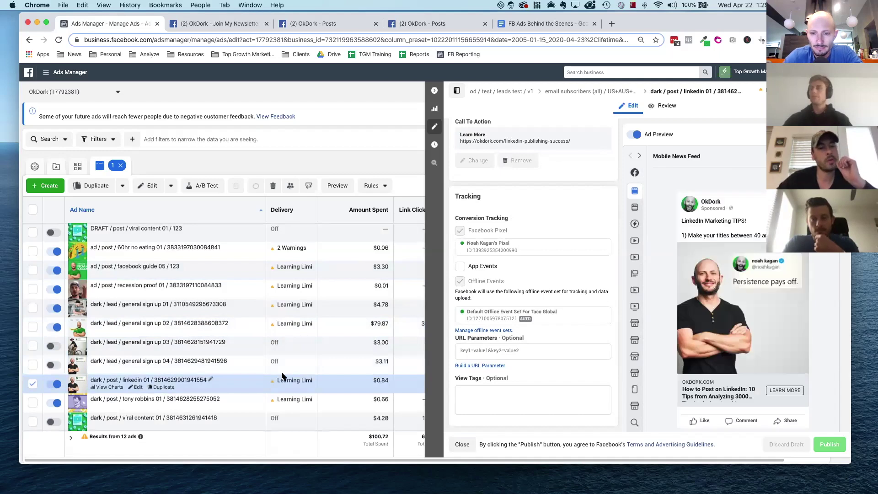
{"action": "left_click", "coordinate": [74, 404]}
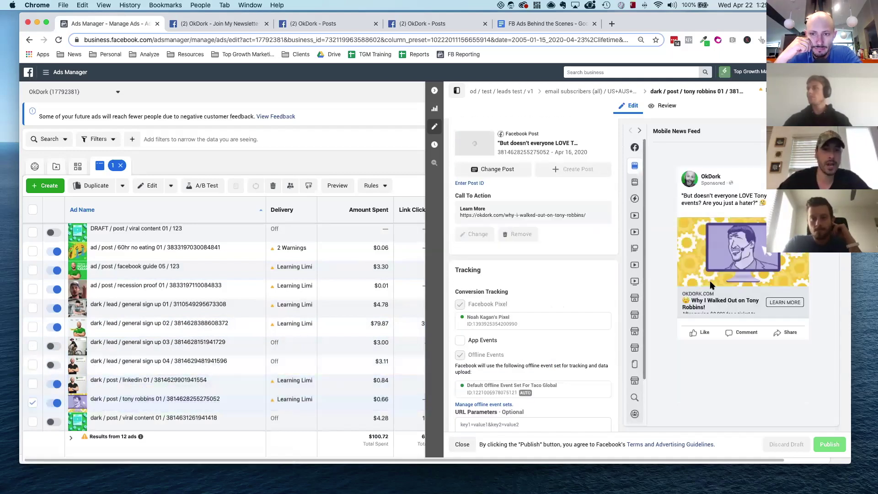
{"action": "scroll", "coordinate": [109, 368], "scroll_direction": "up", "scroll_amount": 1}
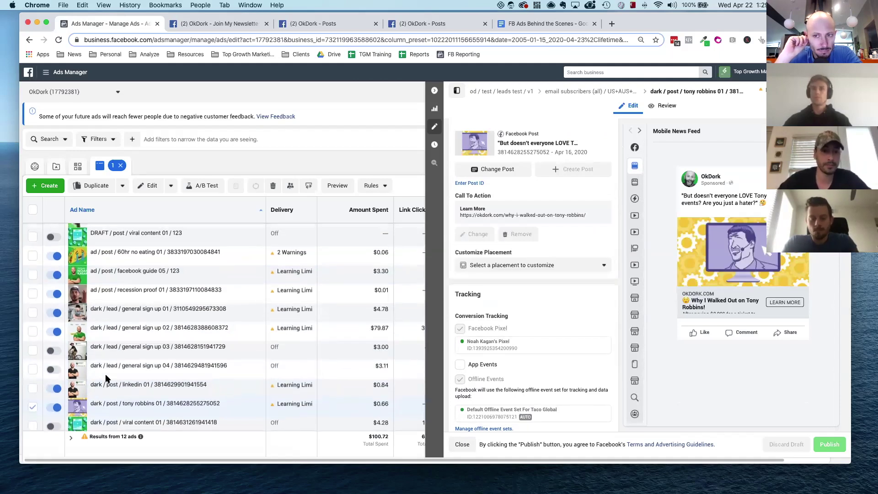
{"action": "left_click", "coordinate": [77, 425]}
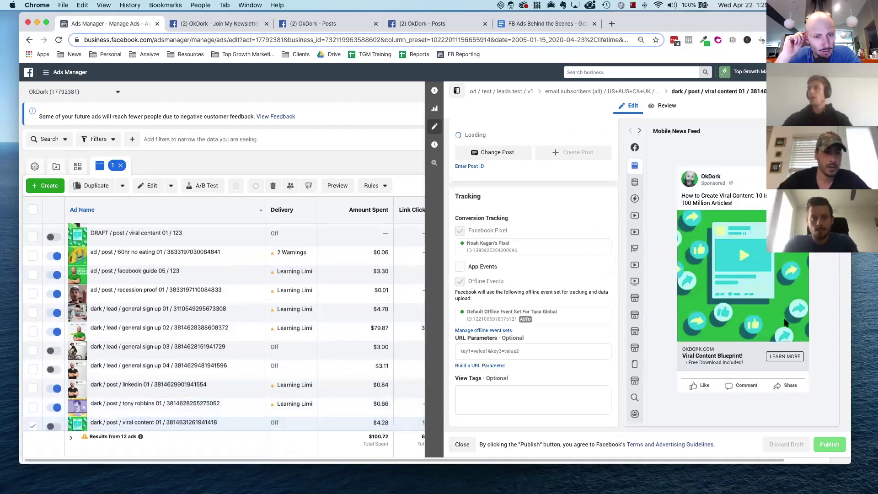
{"action": "scroll", "coordinate": [137, 274], "scroll_direction": "up", "scroll_amount": 1}
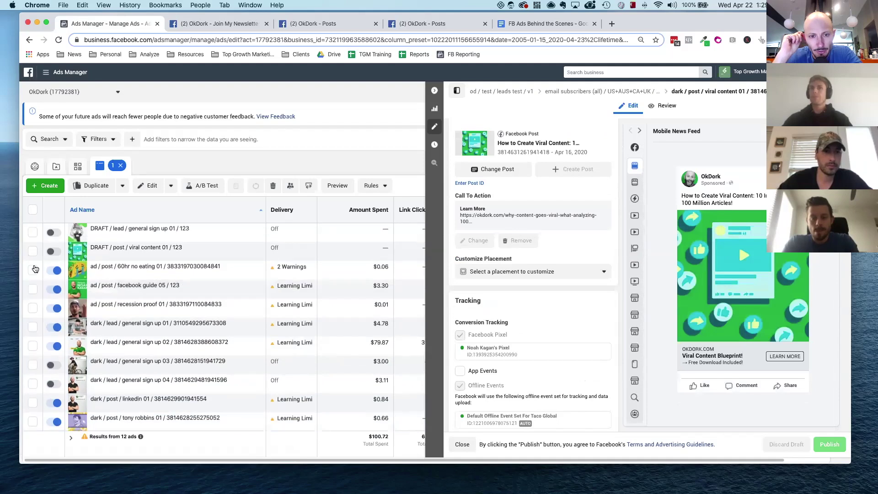
- Revisit the general sign up 02 ad, collapse the editing pane, and sort the ads by cost per registration completed
{"action": "left_click", "coordinate": [77, 346]}
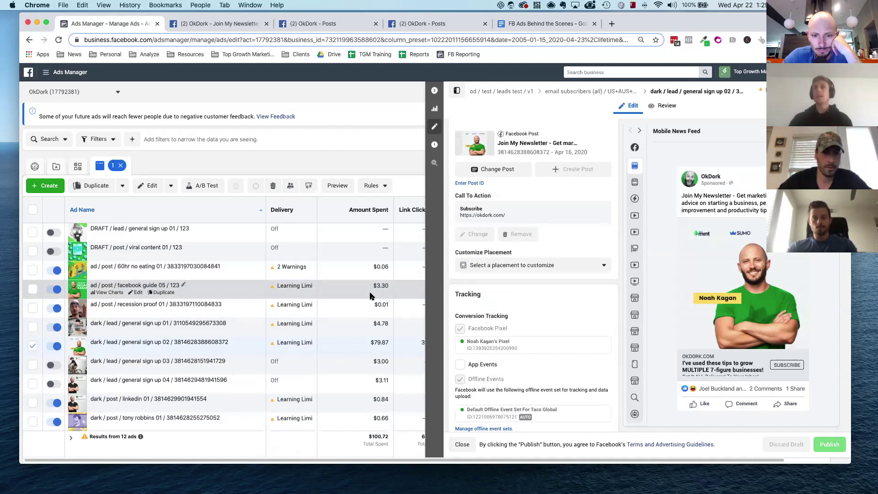
{"action": "left_click", "coordinate": [434, 90]}
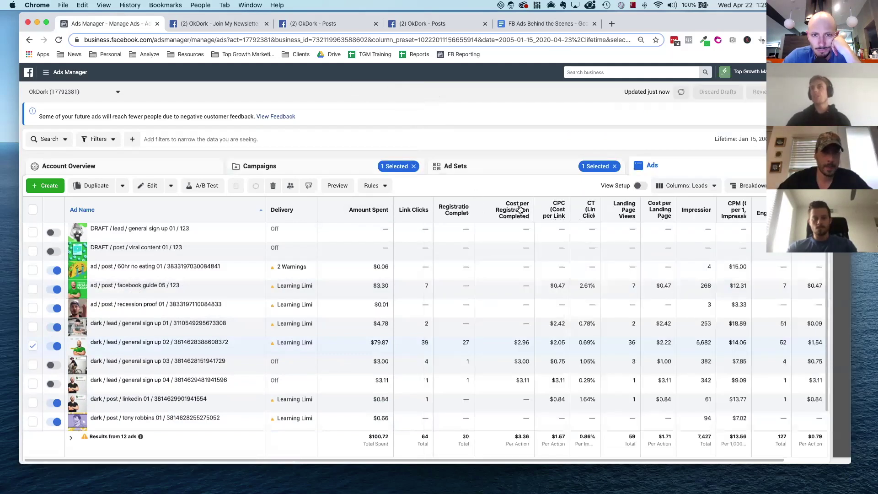
{"action": "left_click", "coordinate": [511, 210]}
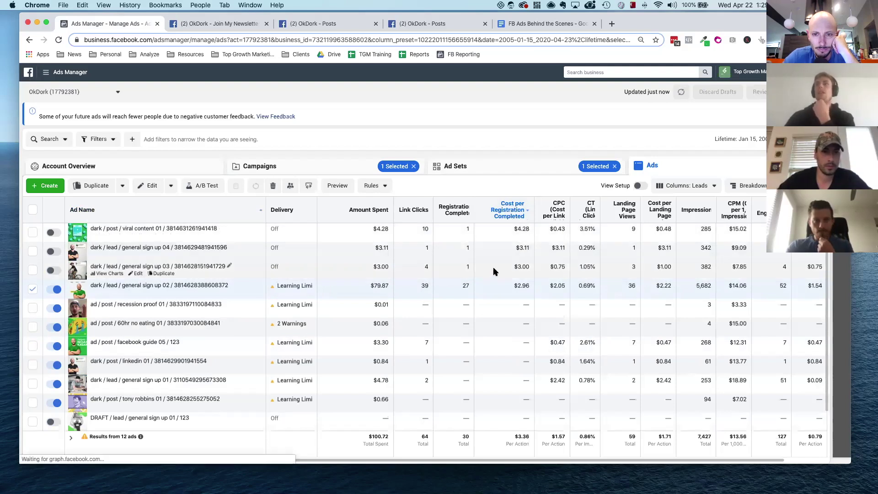
- Compare the cost per registration and CPC of the general sign up 02 and facebook guide 05 ads with the overall CPC
{"action": "left_click", "coordinate": [503, 249]}
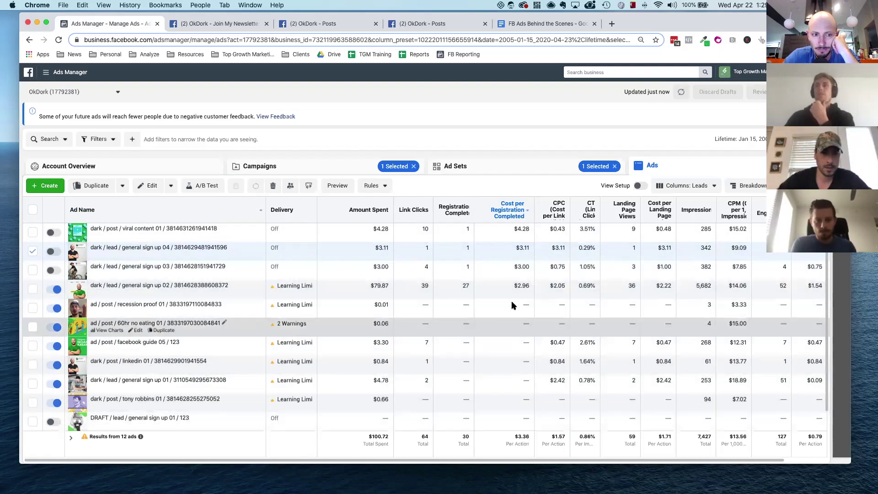
{"action": "double_click", "coordinate": [377, 286]}
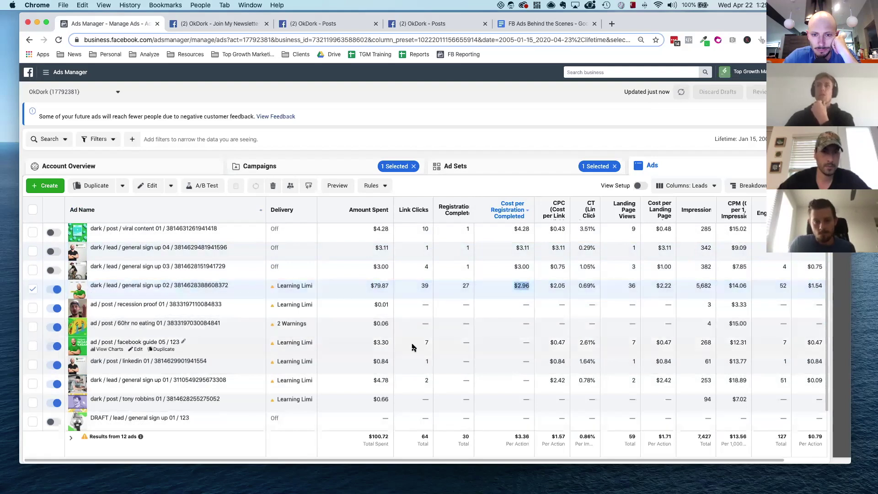
{"action": "left_click", "coordinate": [588, 347]}
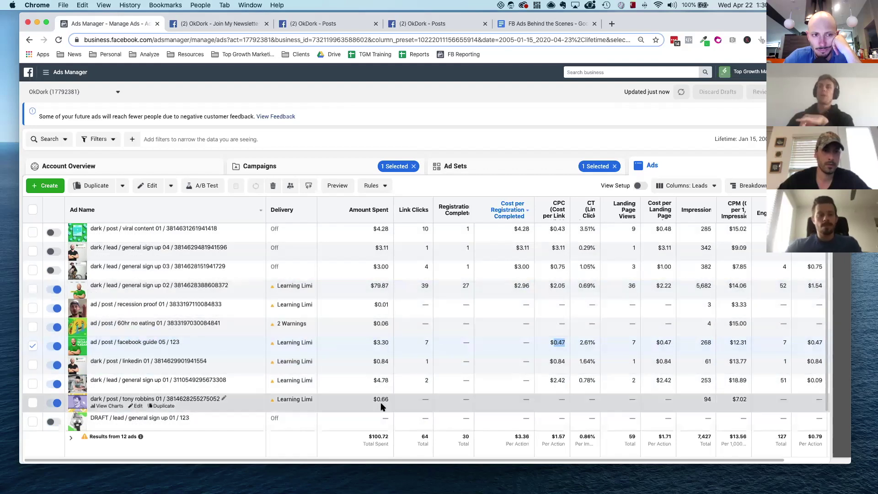
{"action": "left_click_drag", "start_coordinate": [370, 283], "coordinate": [737, 288]}
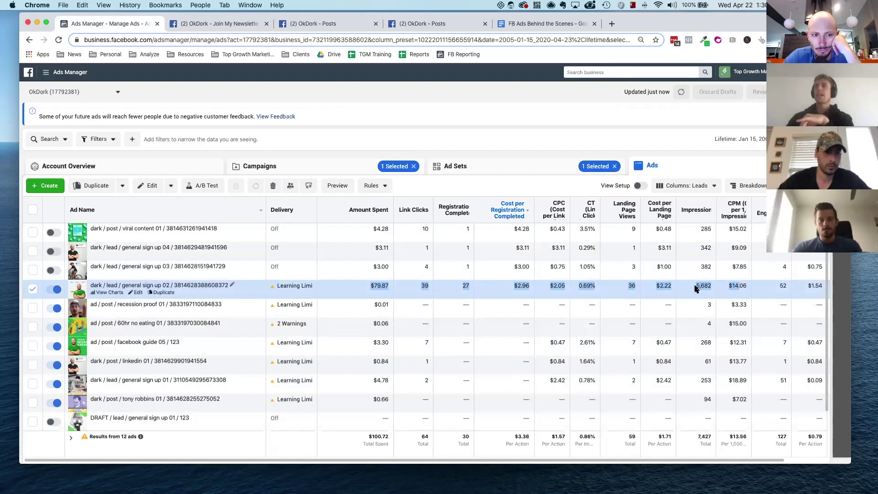
{"action": "double_click", "coordinate": [522, 282]}
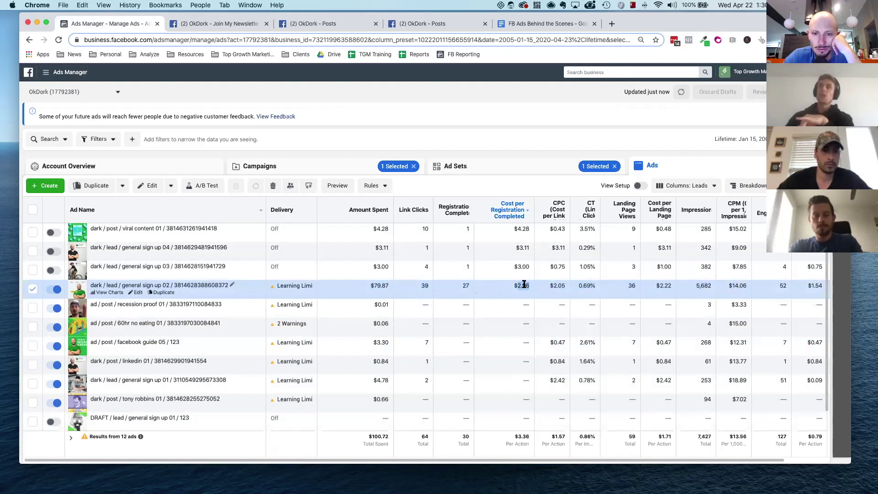
{"action": "triple_click", "coordinate": [558, 286]}
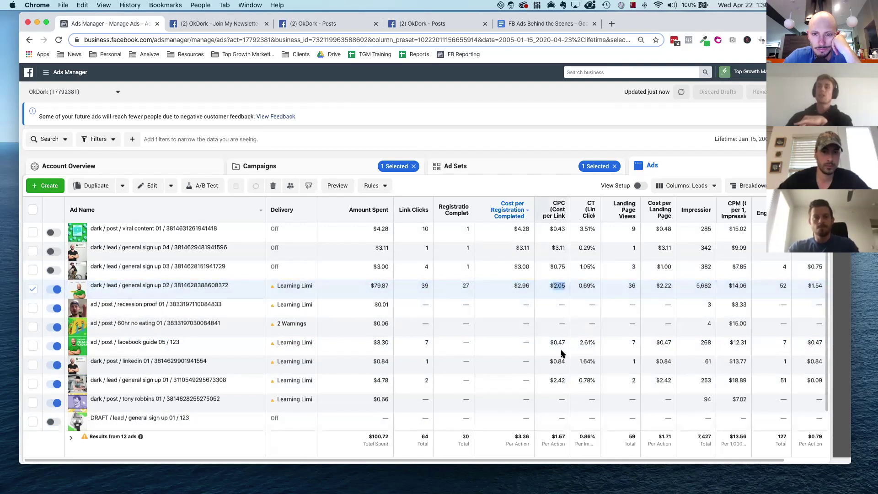
{"action": "triple_click", "coordinate": [551, 438]}
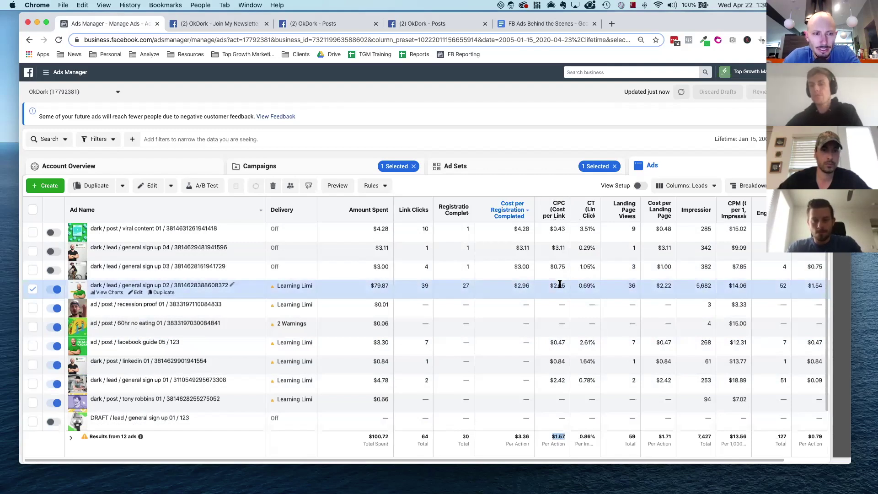
- Set the daily budget of the od / test / leads test / v1 campaign to $100 and publish the change
{"action": "left_click", "coordinate": [282, 166]}
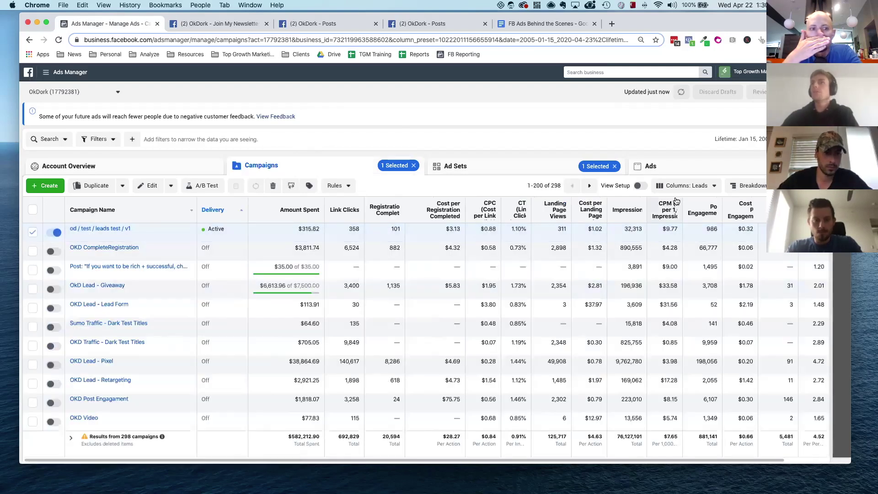
{"action": "left_click", "coordinate": [147, 185]}
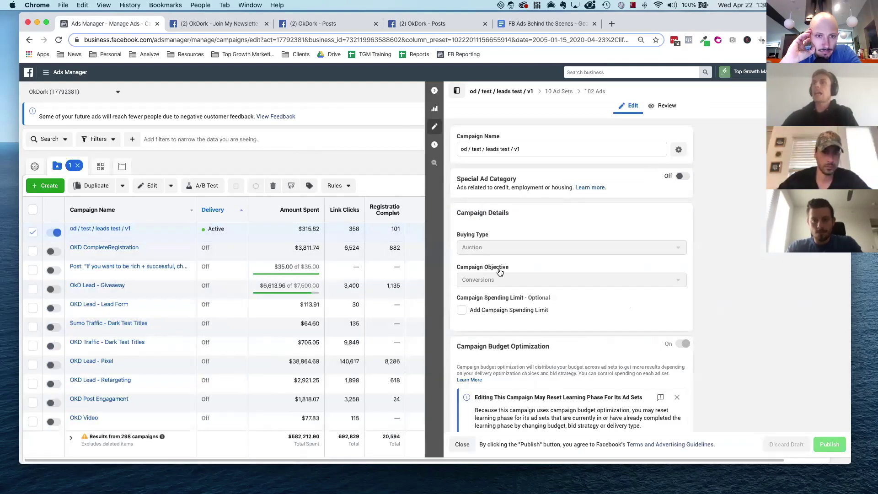
{"action": "scroll", "coordinate": [474, 325], "scroll_direction": "down", "scroll_amount": 1}
{"action": "scroll", "coordinate": [474, 326], "scroll_direction": "down", "scroll_amount": 2}
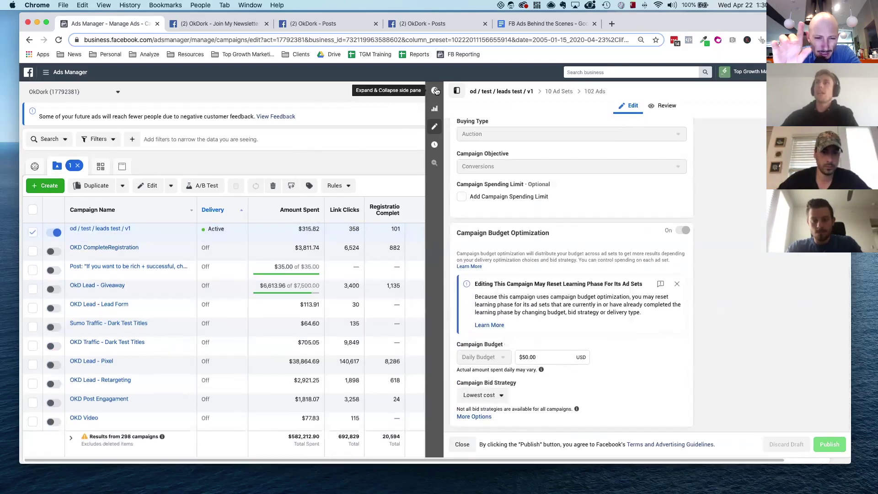
{"action": "left_click", "coordinate": [524, 357]}
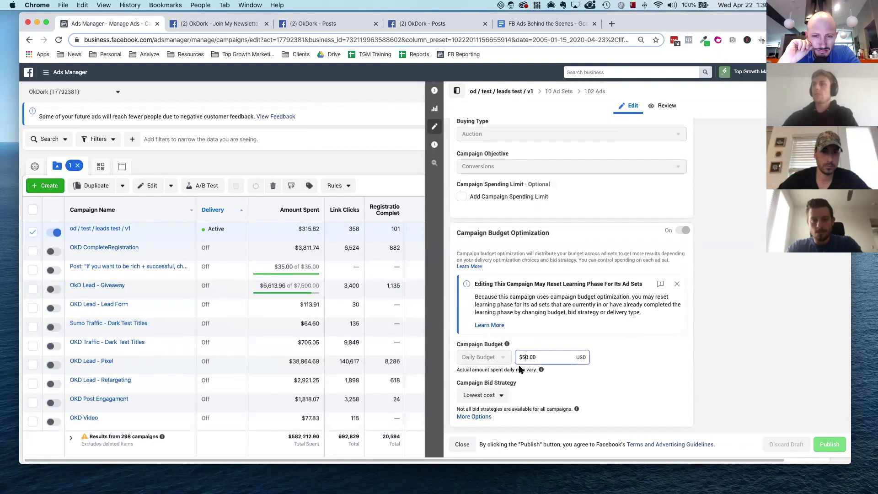
{"action": "key", "text": "BackSpace"}
{"action": "type", "text": "10"}
{"action": "left_click", "coordinate": [824, 404]}
{"action": "left_click", "coordinate": [828, 442]}
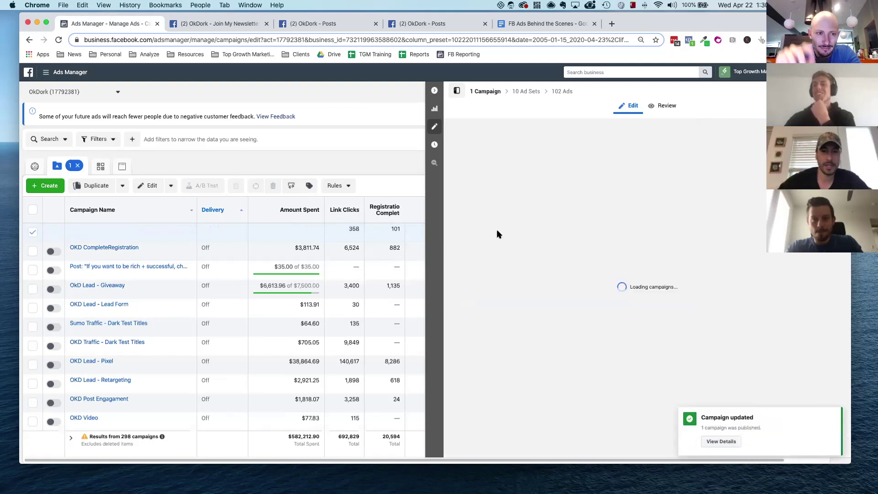
- Collapse the campaign editor, open the od / test / leads test / v1 campaign's ad sets, and deselect the email subscribers (all) ad set
{"action": "left_click", "coordinate": [435, 91]}
{"action": "left_click", "coordinate": [101, 228]}
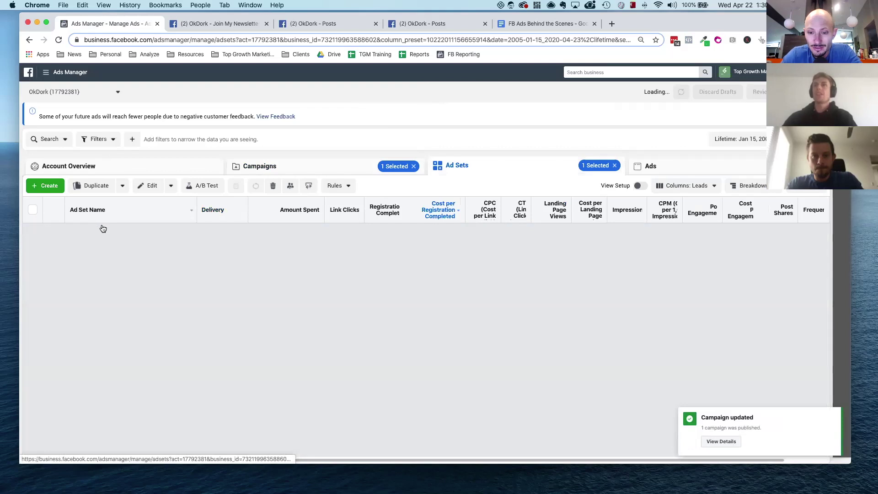
{"action": "left_click", "coordinate": [33, 307]}
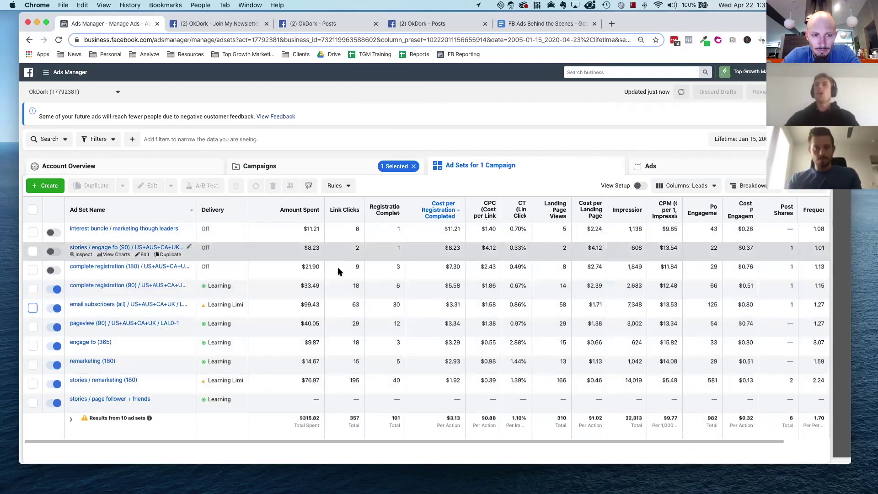
- Compare spend and results of the stories / remarketing (180), pageview (90), complete registration (90) and stories / page follower + friends ad sets
{"action": "left_click", "coordinate": [276, 381]}
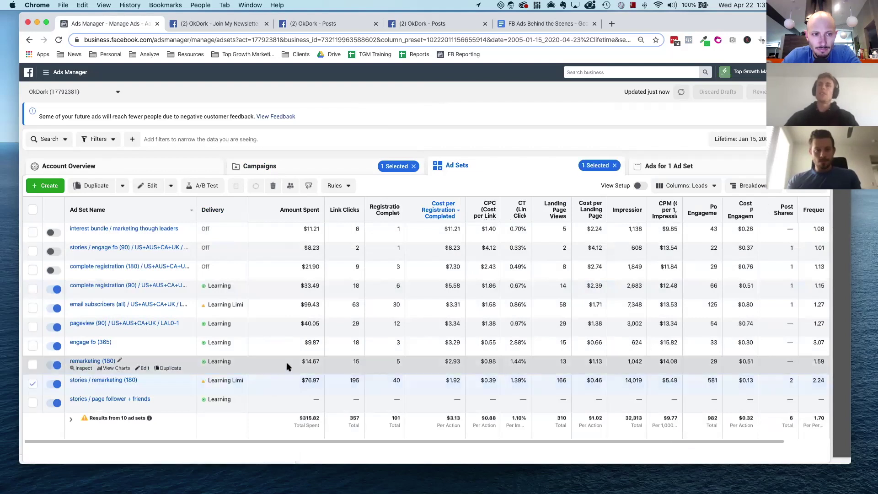
{"action": "left_click", "coordinate": [282, 325]}
{"action": "left_click", "coordinate": [280, 287]}
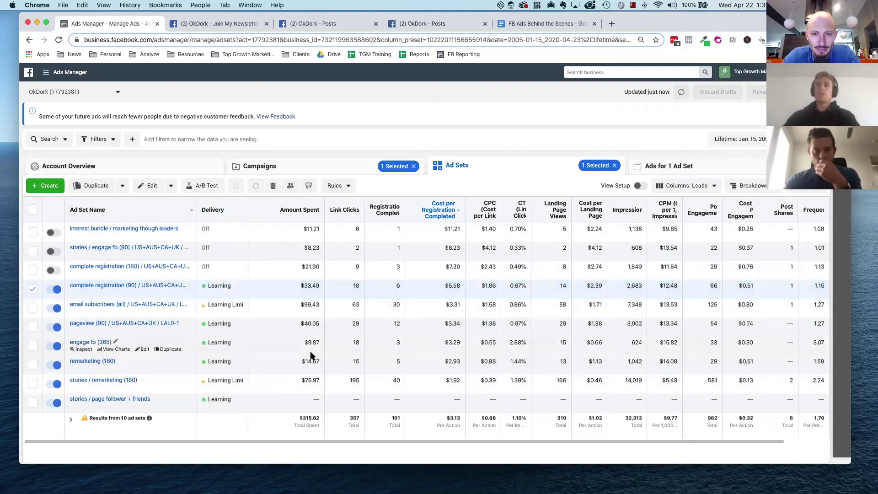
{"action": "left_click", "coordinate": [437, 382]}
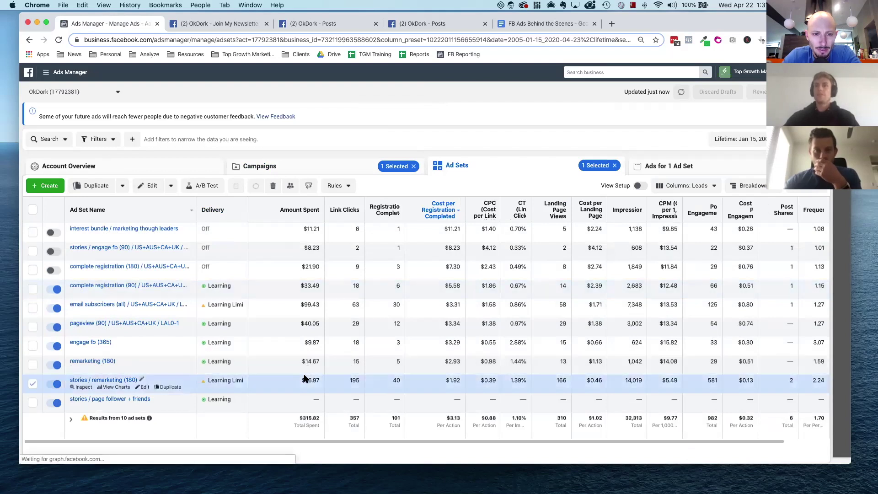
{"action": "left_click", "coordinate": [284, 399]}
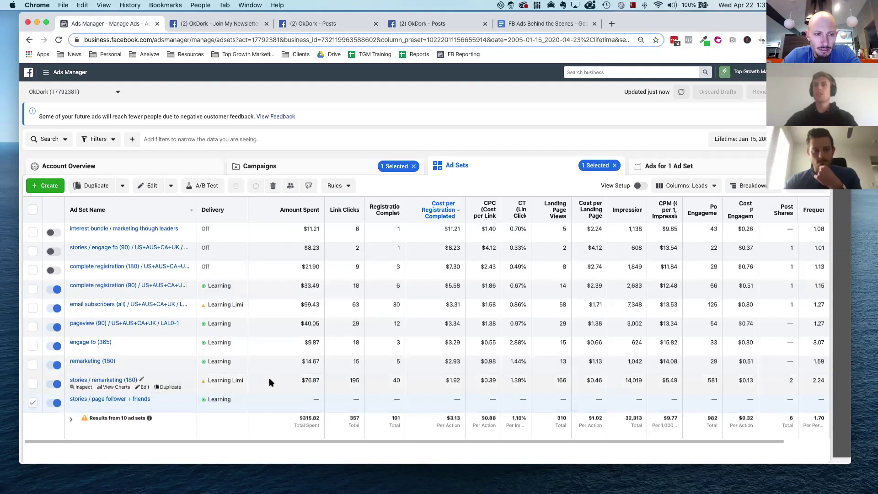
{"action": "left_click", "coordinate": [299, 381]}
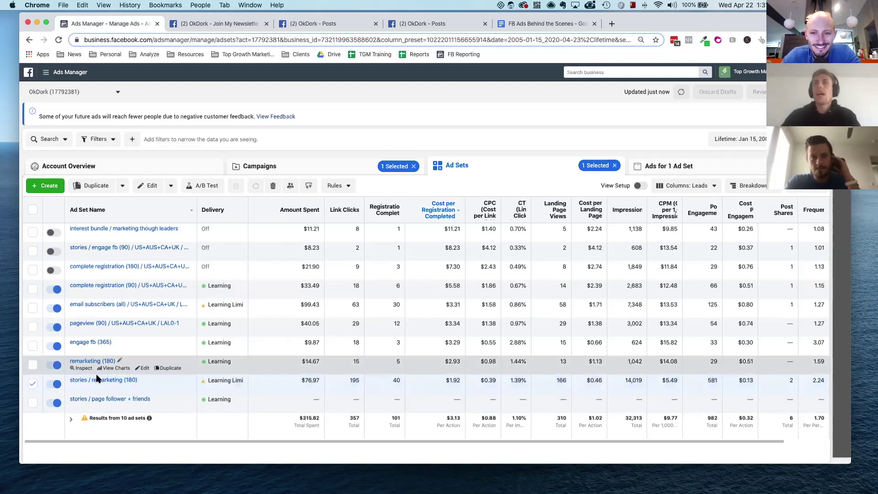
- Check the frequency of the stories / remarketing (180) ad set and highlight it alongside the other active ad sets from complete registration (90) down
{"action": "scroll", "coordinate": [353, 386], "scroll_direction": "right", "scroll_amount": 2}
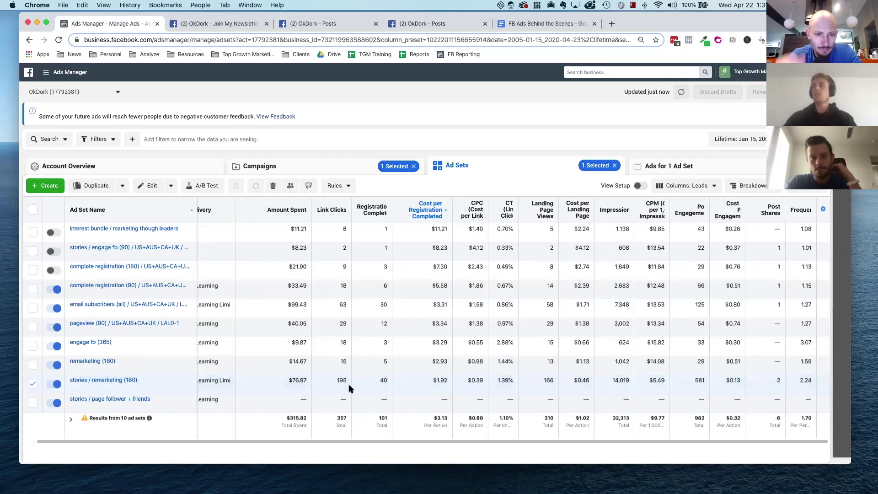
{"action": "double_click", "coordinate": [812, 381]}
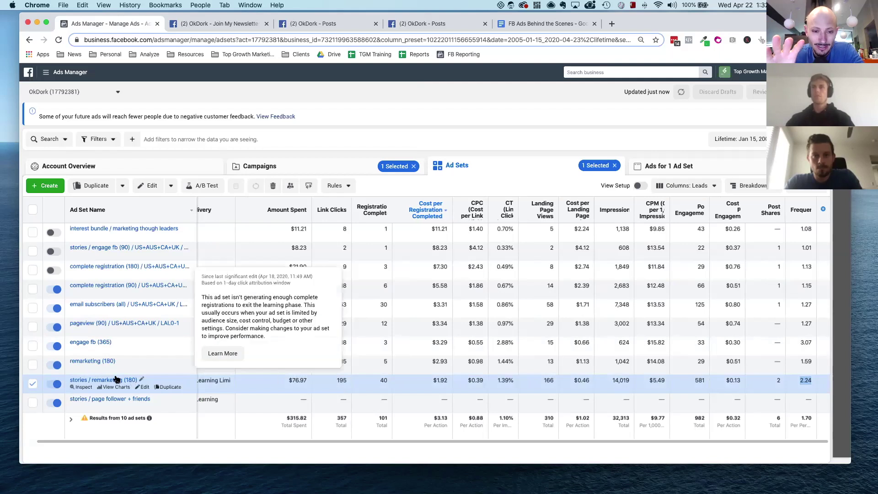
{"action": "left_click", "coordinate": [32, 366]}
{"action": "left_click", "coordinate": [33, 290], "text": "shift"}
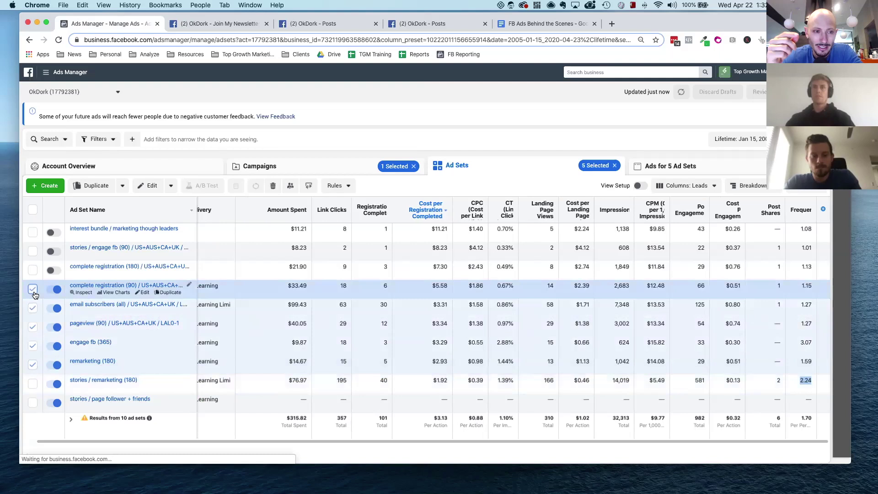
{"action": "left_click", "coordinate": [33, 384]}
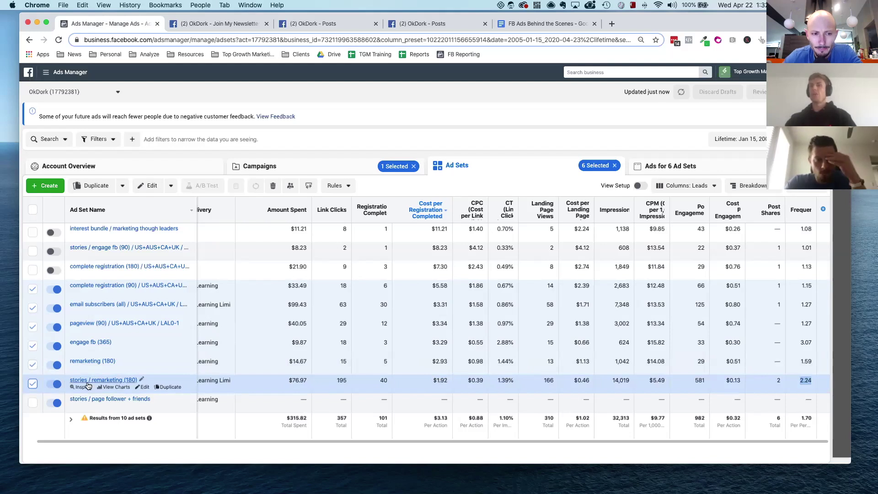
{"action": "left_click", "coordinate": [251, 384]}
- Open the stories / remarketing (180) ad set's ads and review the subscribe 01 ad's preview, creative and destination settings
{"action": "left_click", "coordinate": [87, 378]}
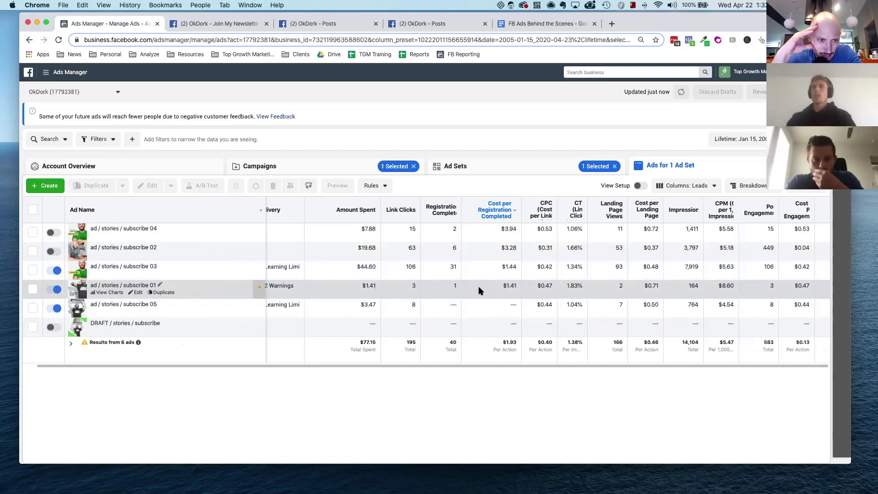
{"action": "left_click", "coordinate": [456, 287]}
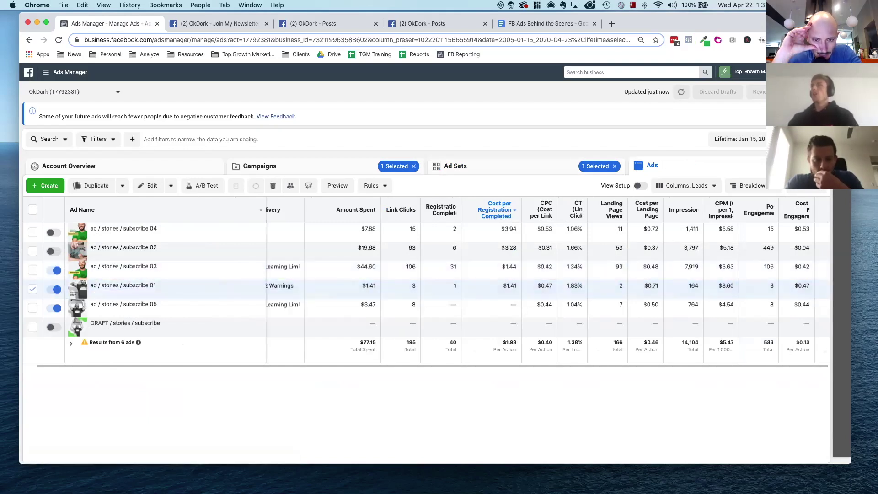
{"action": "left_click", "coordinate": [842, 126]}
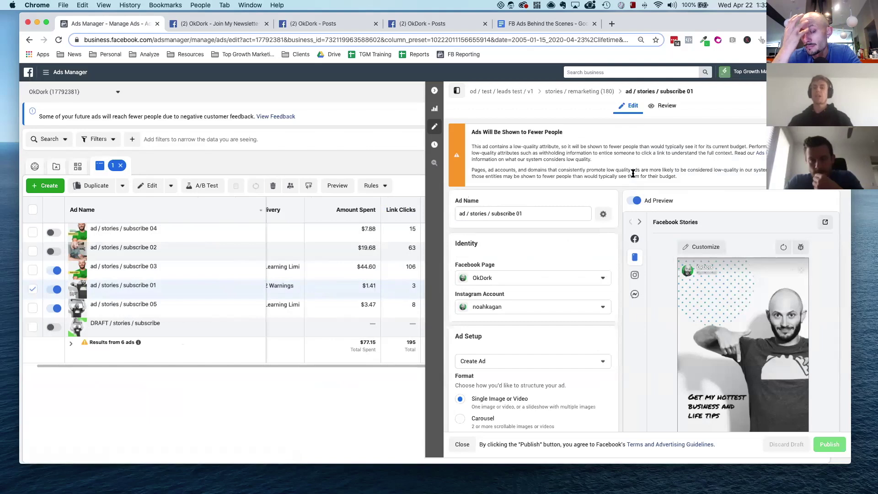
{"action": "scroll", "coordinate": [727, 326], "scroll_direction": "down", "scroll_amount": 2}
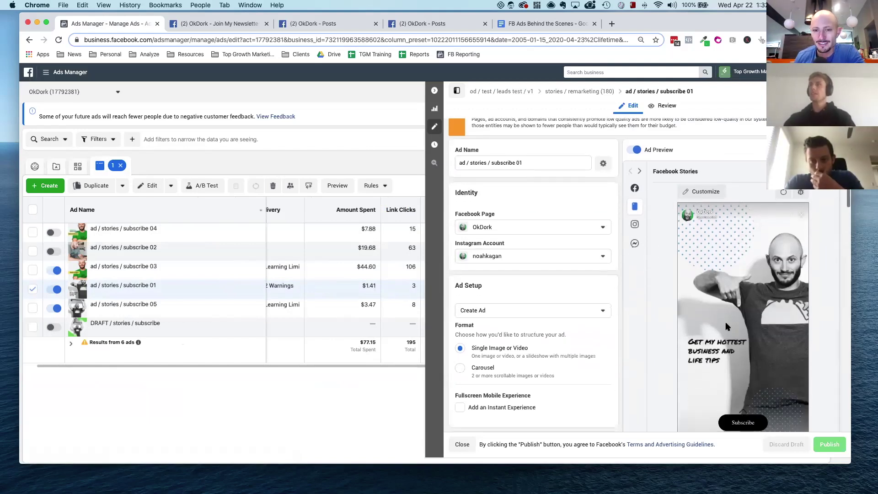
{"action": "scroll", "coordinate": [727, 326], "scroll_direction": "down", "scroll_amount": 2}
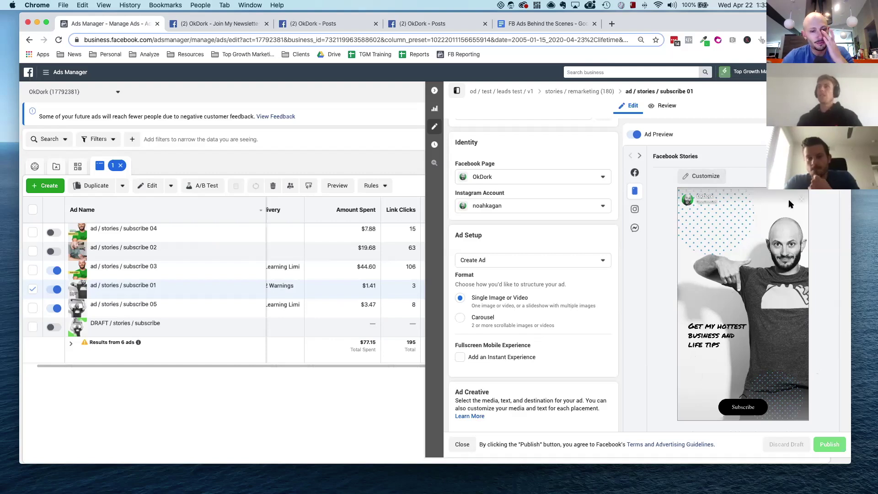
{"action": "scroll", "coordinate": [701, 298], "scroll_direction": "down", "scroll_amount": 5}
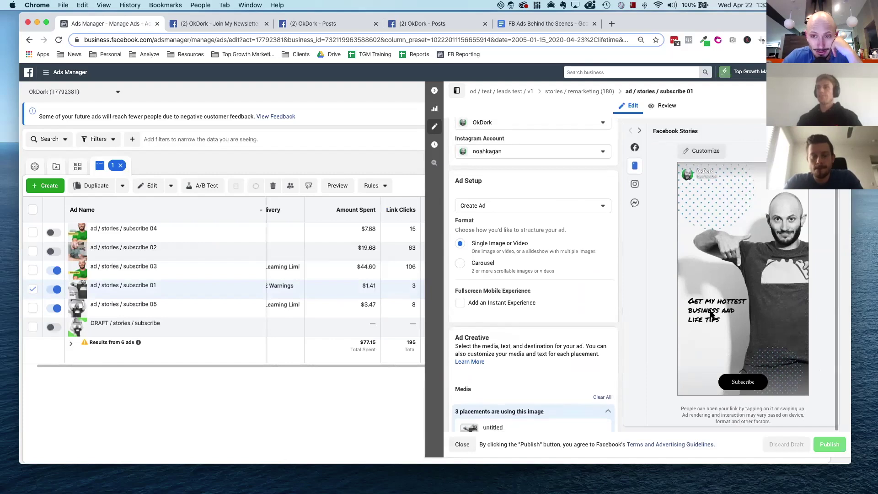
{"action": "scroll", "coordinate": [711, 313], "scroll_direction": "down", "scroll_amount": 10}
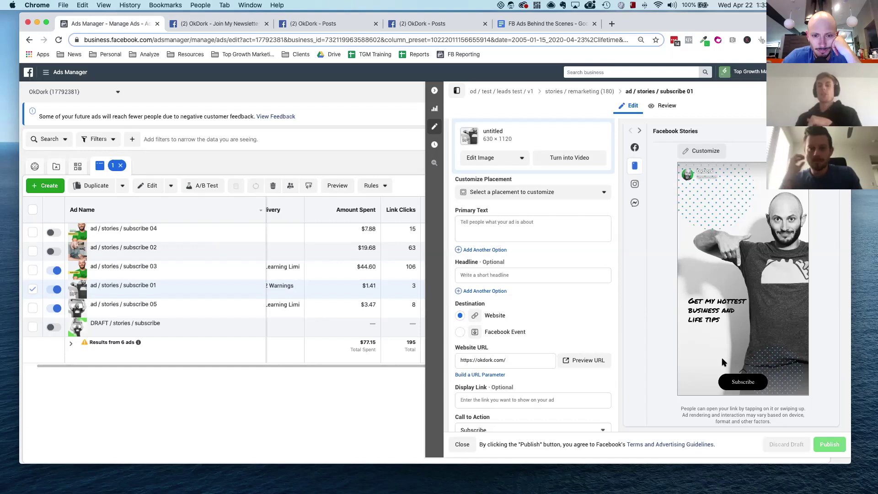
{"action": "left_click", "coordinate": [435, 91]}
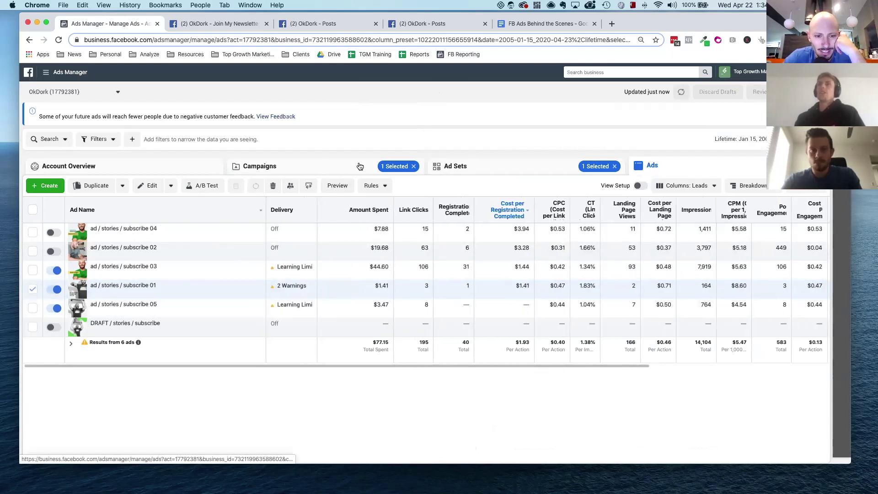
- Return to the ad sets and compare the CPM of stories / remarketing (180) with that of remarketing (180)
{"action": "left_click", "coordinate": [470, 167]}
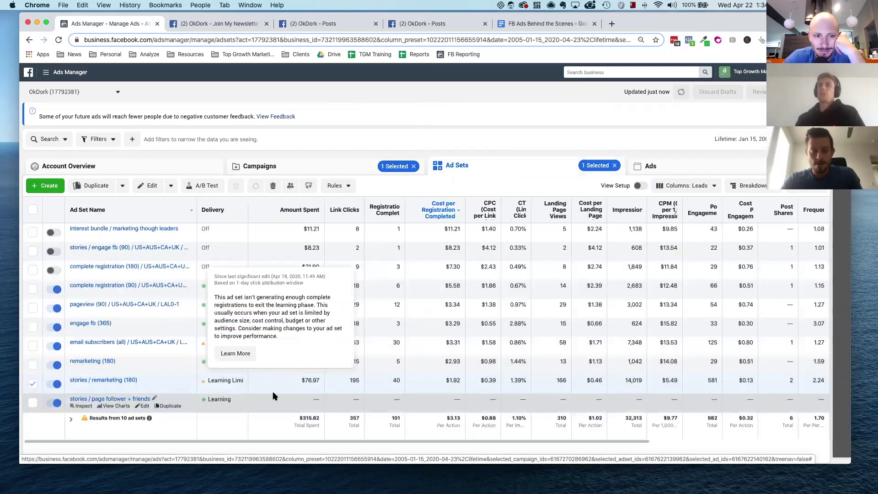
{"action": "double_click", "coordinate": [671, 380]}
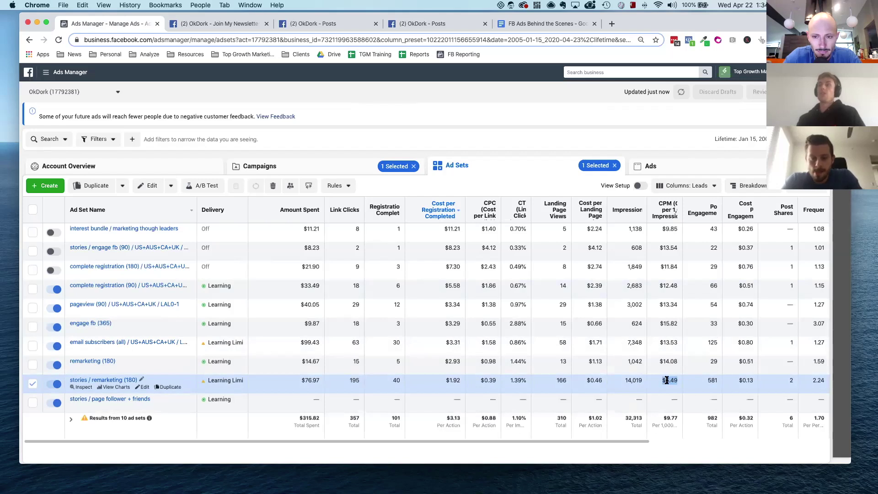
{"action": "left_click", "coordinate": [659, 365]}
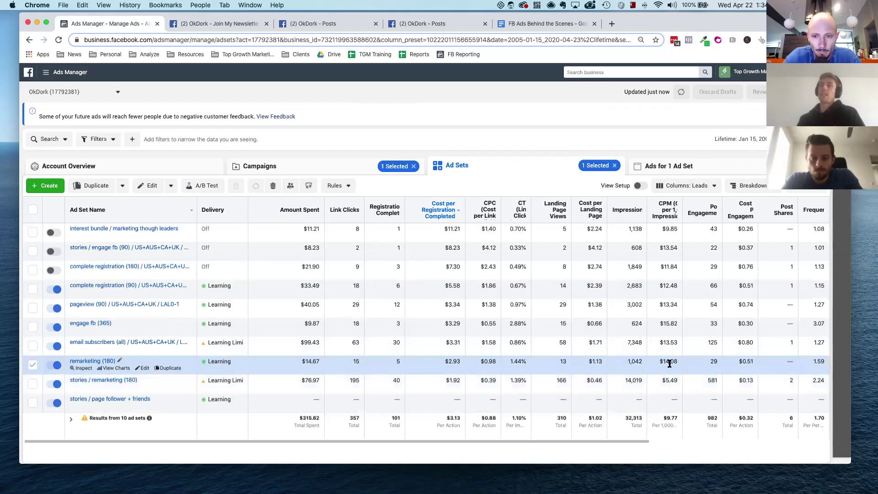
{"action": "left_click", "coordinate": [699, 380]}
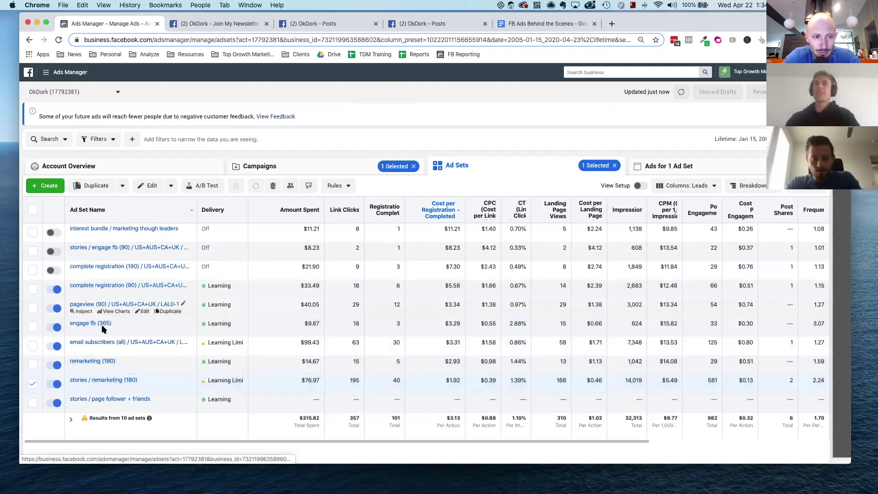
- Open the complete registration (90) ad set's ads and preview the general sign up 04 ad
{"action": "left_click", "coordinate": [109, 284]}
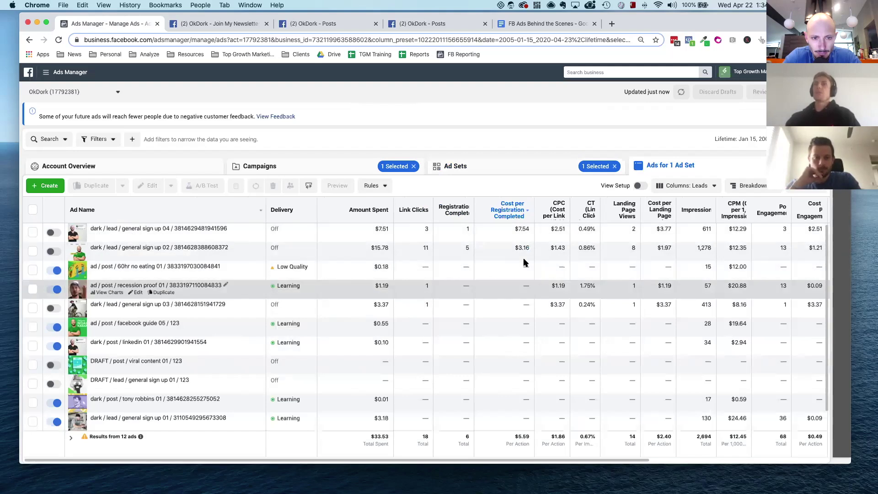
{"action": "left_click", "coordinate": [136, 236]}
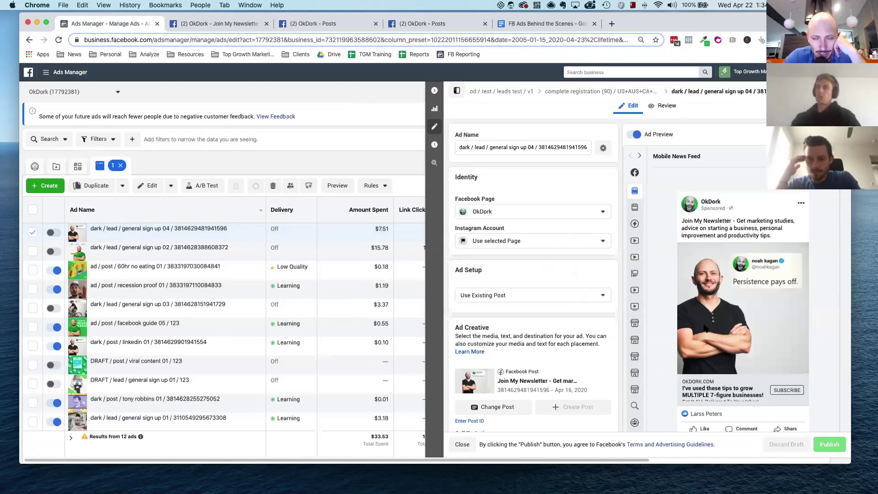
{"action": "scroll", "coordinate": [704, 339], "scroll_direction": "down", "scroll_amount": 1}
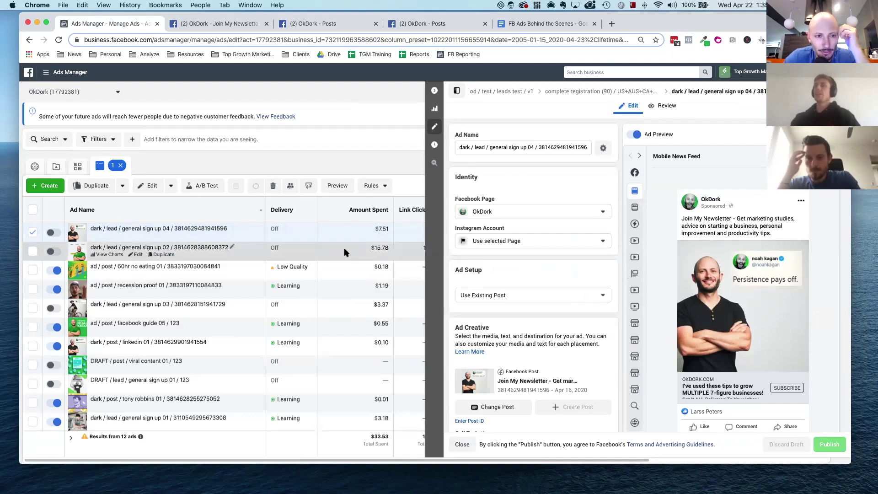
{"action": "left_click", "coordinate": [434, 90]}
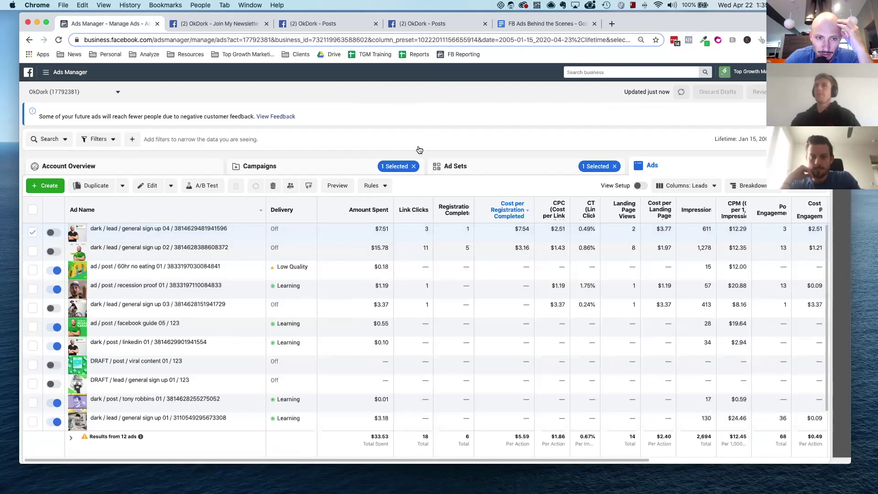
- Reopen the complete registration (90) ads through the od / test / leads test / v1 campaign and preview the recession proof 01 ad
{"action": "left_click", "coordinate": [316, 168]}
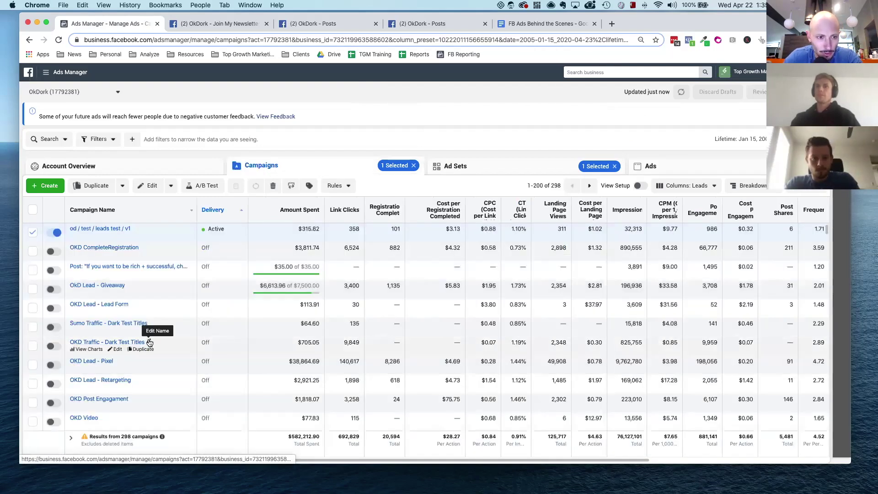
{"action": "left_click", "coordinate": [88, 228]}
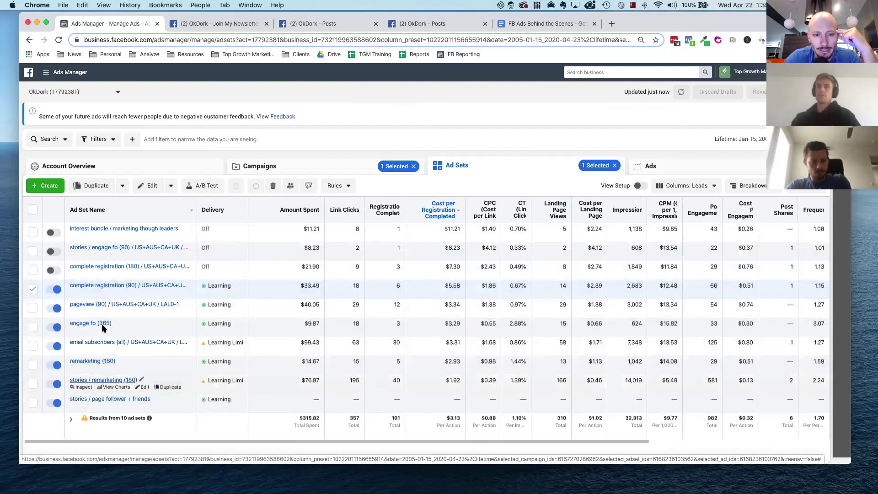
{"action": "left_click", "coordinate": [139, 286]}
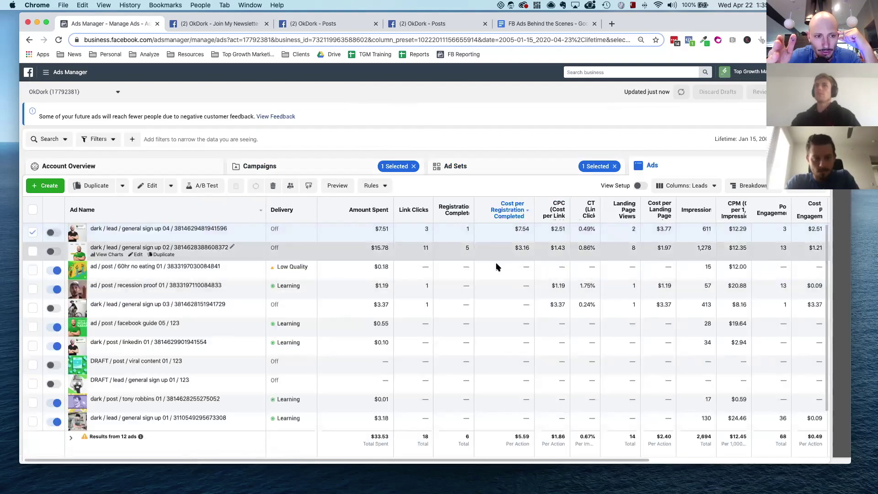
{"action": "left_click", "coordinate": [498, 285]}
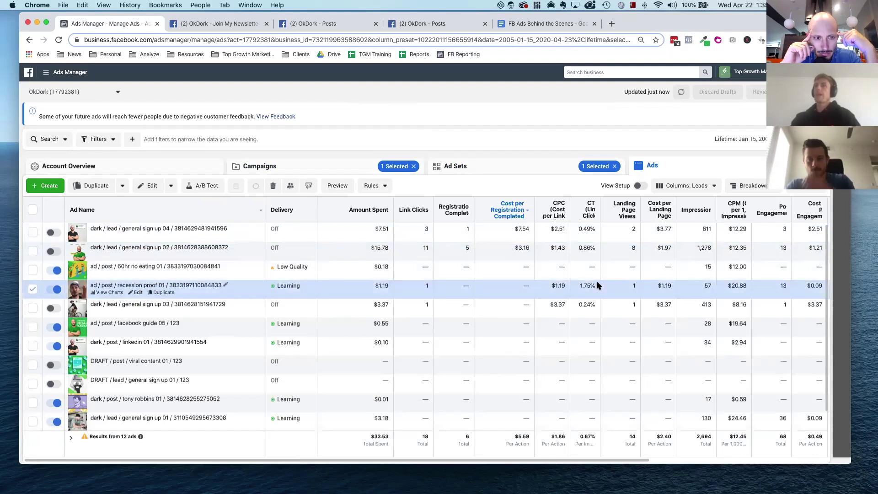
{"action": "left_click", "coordinate": [842, 127]}
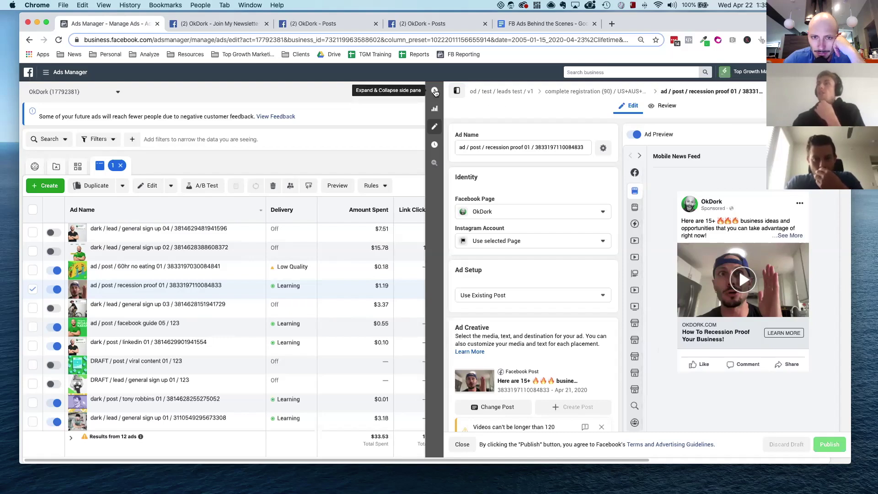
{"action": "mouse_move", "coordinate": [288, 323]}
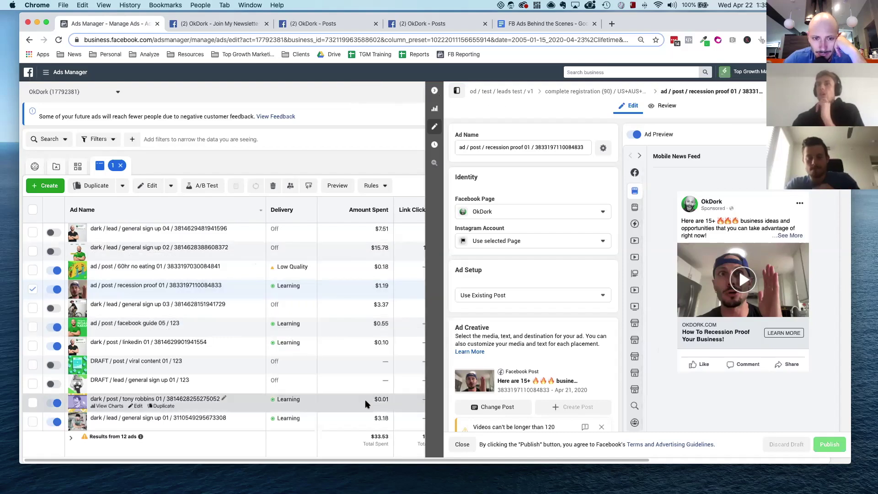
- Preview the tony robbins 01 ad and read its primary text, then collapse the ad editor
{"action": "left_click", "coordinate": [348, 399]}
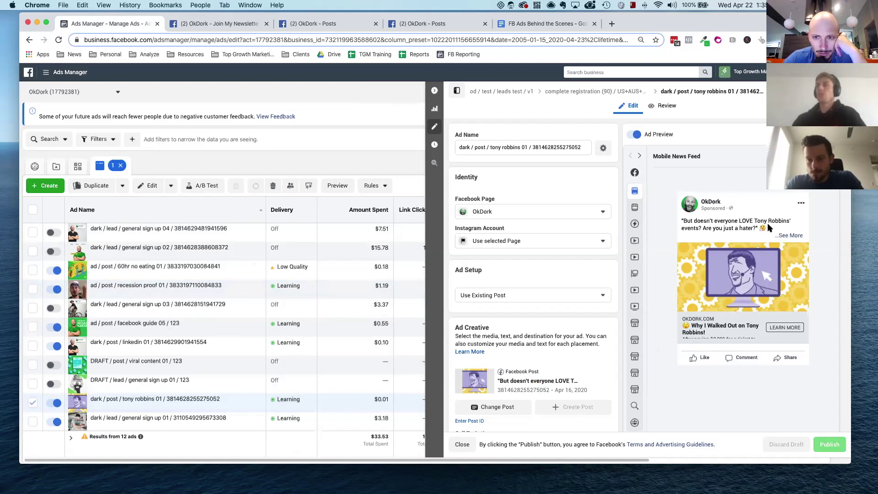
{"action": "left_click_drag", "start_coordinate": [683, 218], "coordinate": [769, 229]}
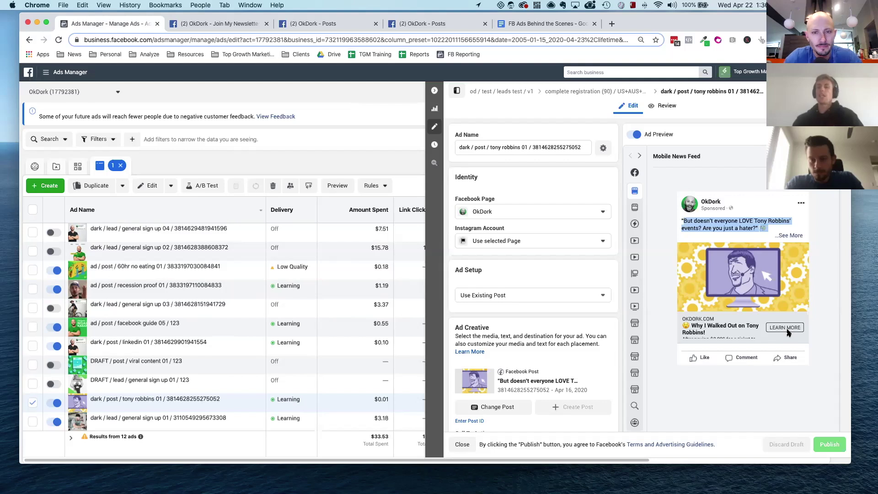
{"action": "left_click", "coordinate": [435, 92]}
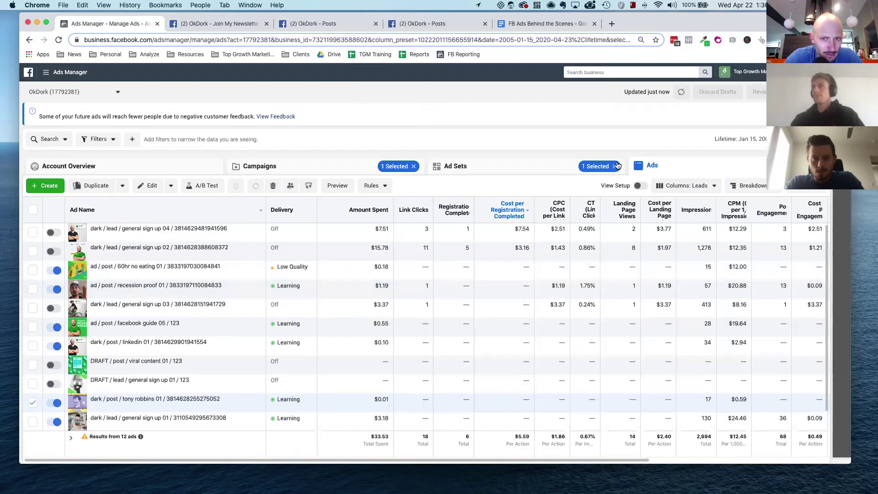
- Deselect the tony robbins 01 ad, sort the complete registration (90) ads by name to review them, and return to the ad sets
{"action": "left_click", "coordinate": [602, 168]}
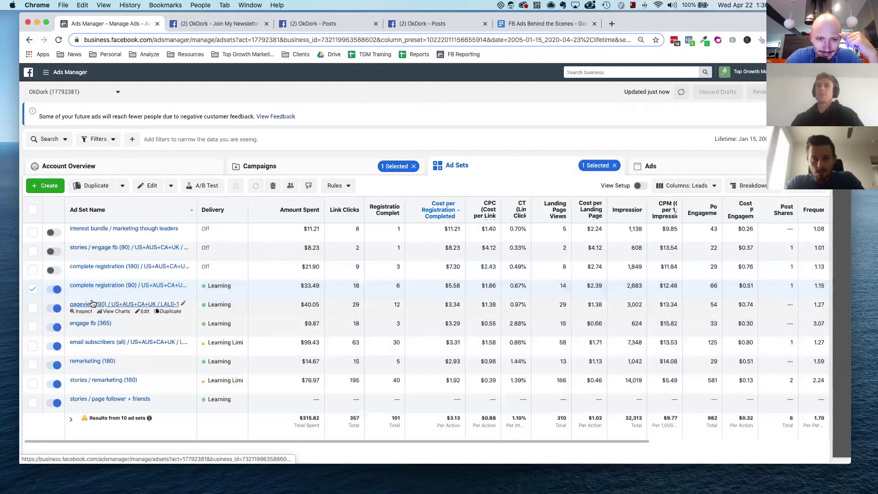
{"action": "left_click", "coordinate": [132, 285]}
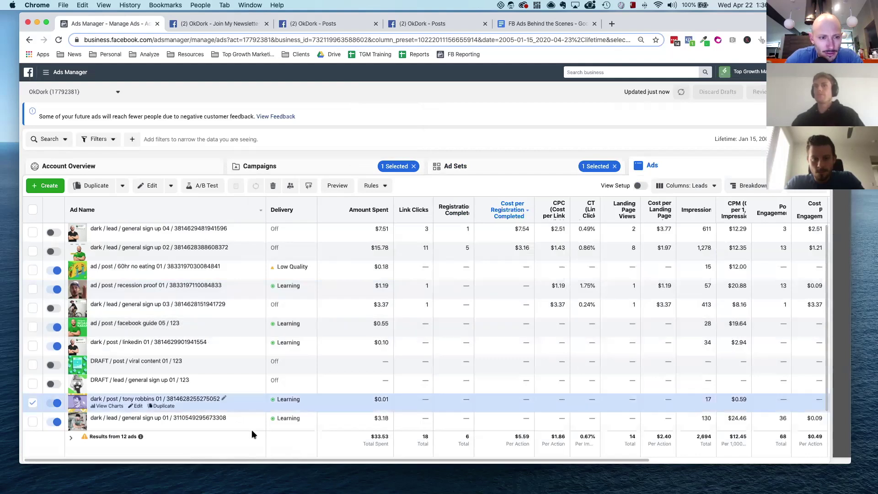
{"action": "left_click", "coordinate": [32, 403]}
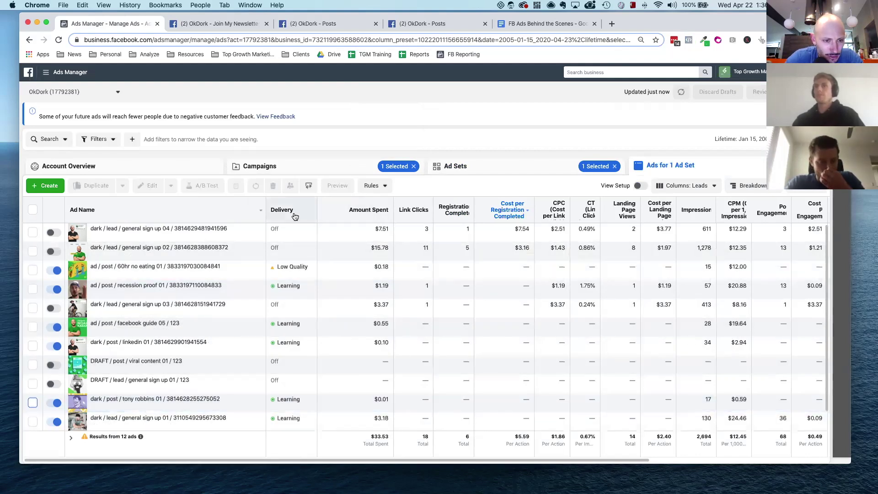
{"action": "left_click", "coordinate": [179, 210]}
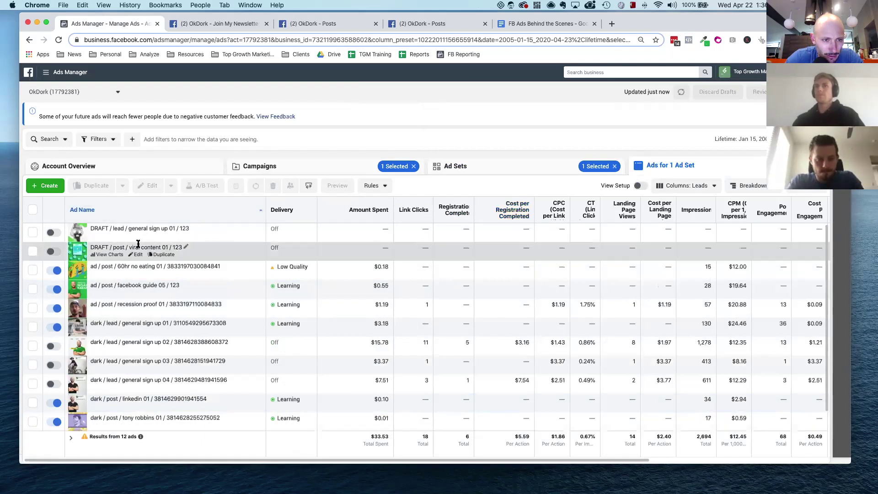
{"action": "scroll", "coordinate": [149, 297], "scroll_direction": "down", "scroll_amount": 1}
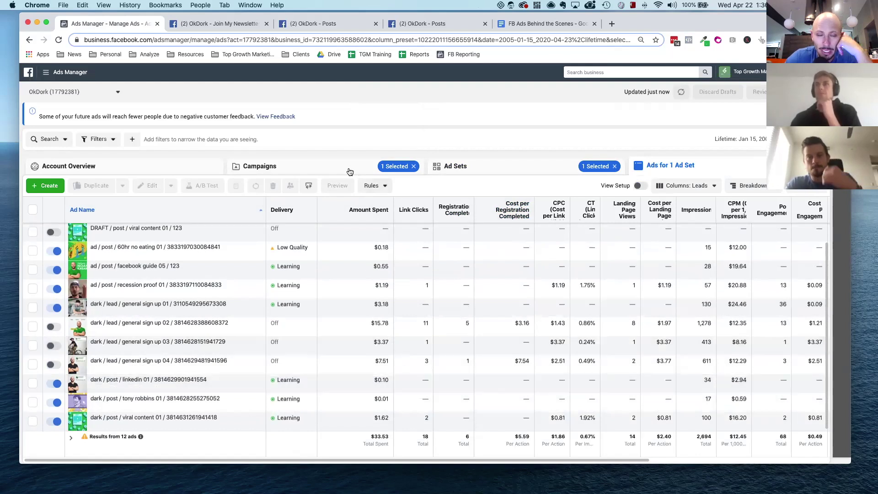
{"action": "left_click", "coordinate": [519, 168]}
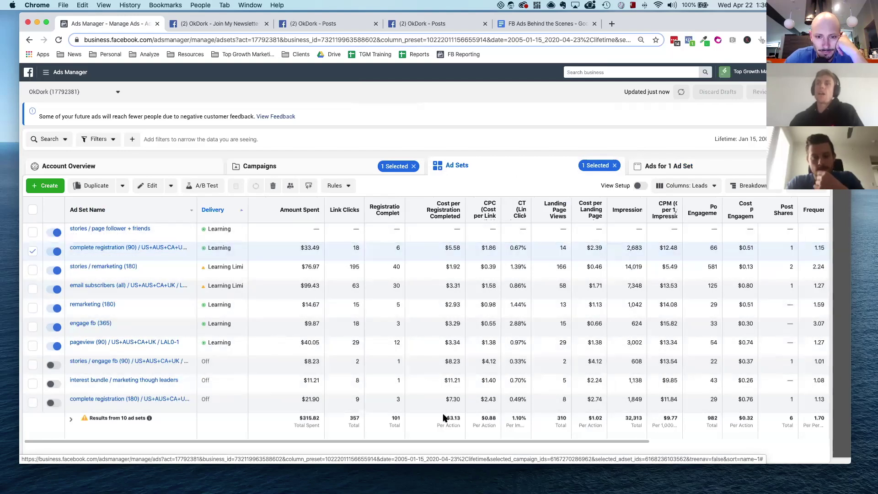
- Compare the overall cost per registration completed with that of the stories / remarketing (180) ad set
{"action": "left_click_drag", "start_coordinate": [443, 417], "coordinate": [458, 415]}
{"action": "left_click_drag", "start_coordinate": [449, 418], "coordinate": [436, 419]}
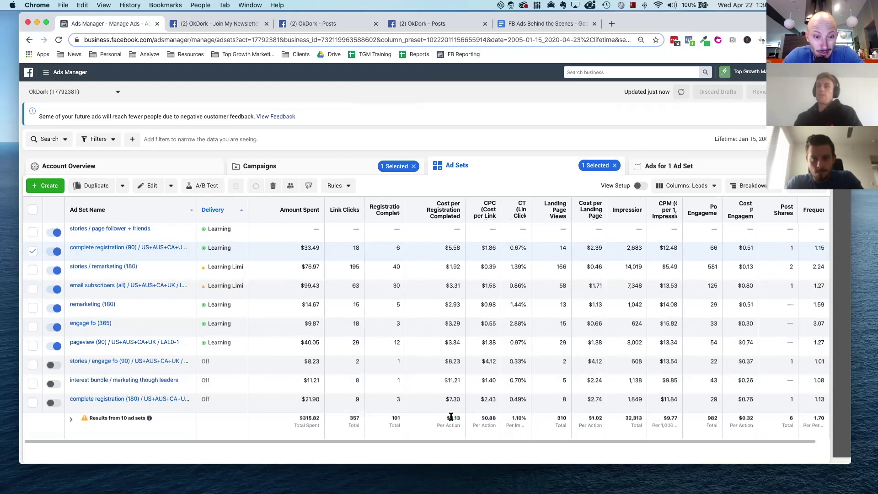
{"action": "left_click_drag", "start_coordinate": [448, 415], "coordinate": [476, 419]}
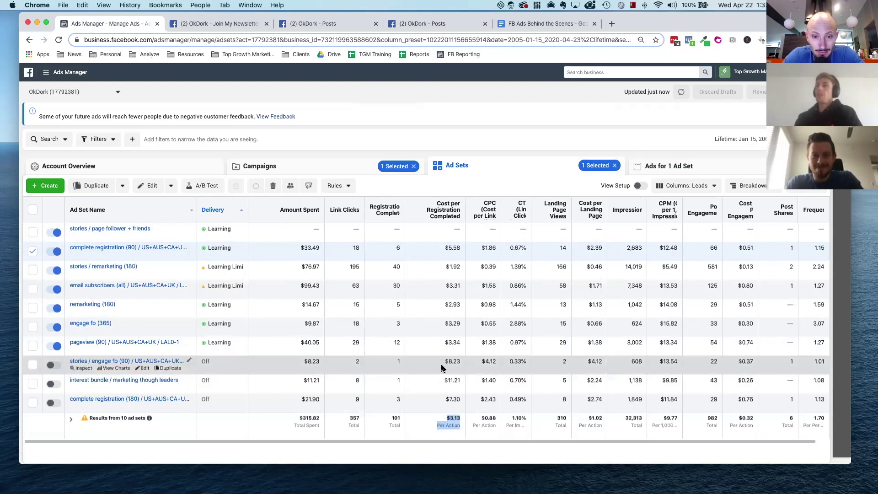
{"action": "left_click", "coordinate": [442, 273]}
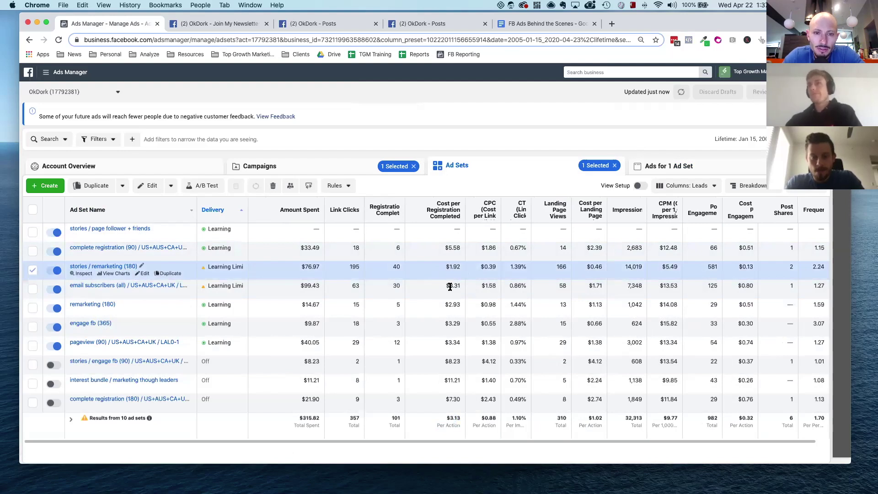
{"action": "left_click_drag", "start_coordinate": [448, 417], "coordinate": [460, 418]}
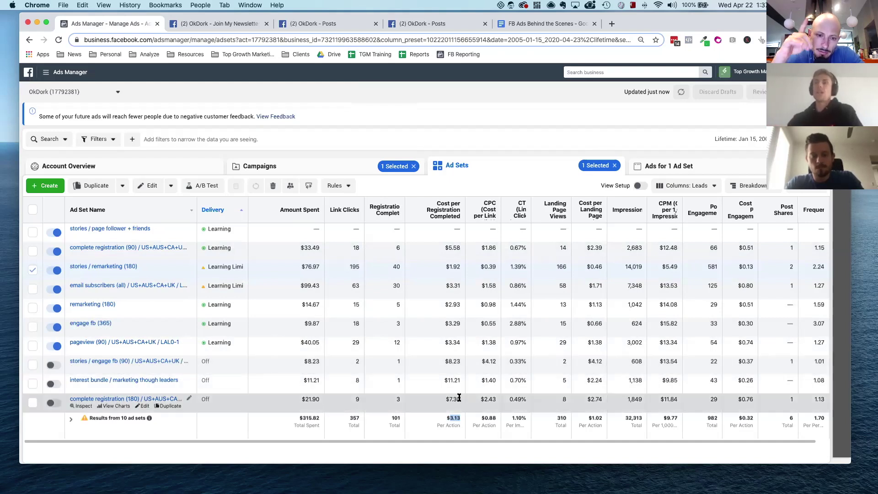
{"action": "left_click", "coordinate": [435, 418]}
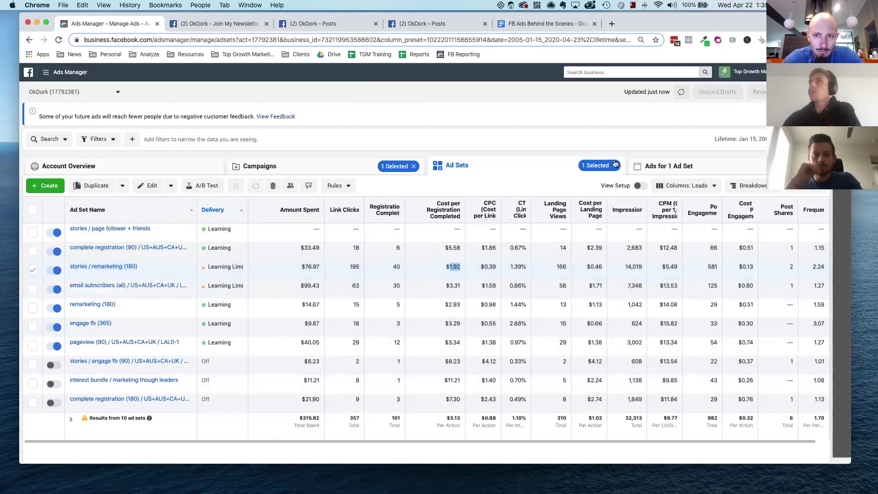
- Show the ads of the whole campaign without the ad set selection and sort them by highest cost per registration completed
{"action": "left_click", "coordinate": [669, 166]}
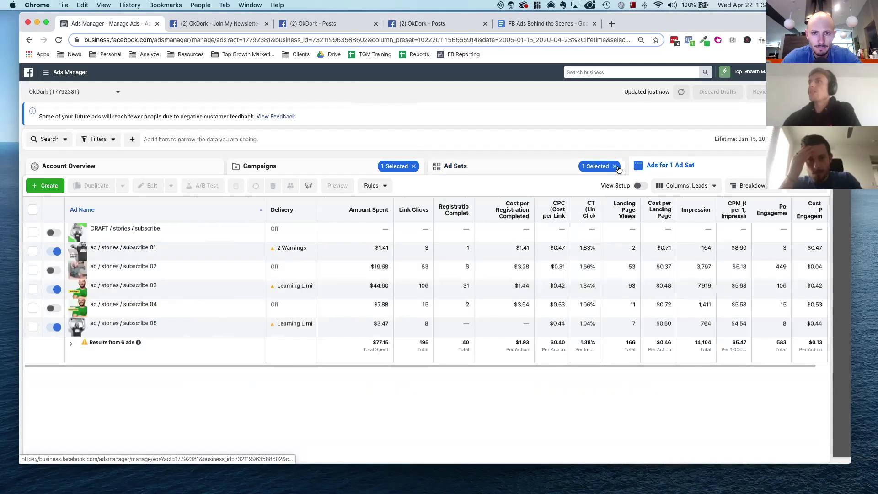
{"action": "left_click", "coordinate": [615, 167]}
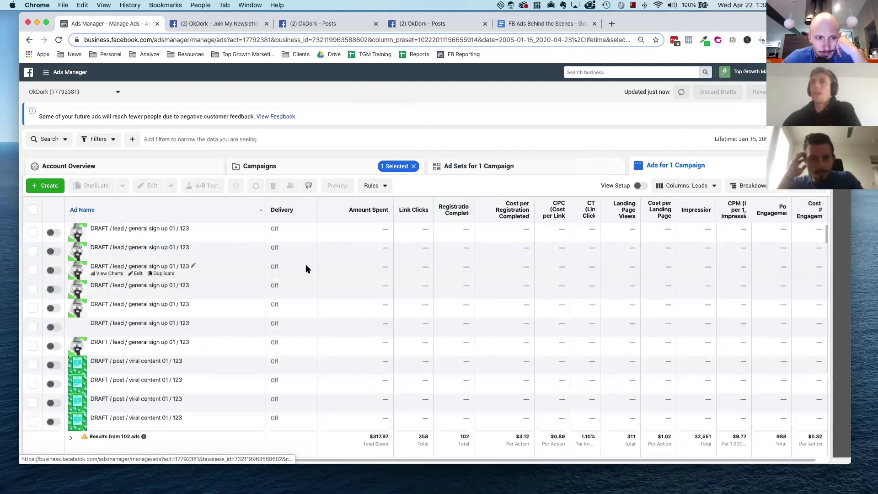
{"action": "left_click", "coordinate": [502, 209]}
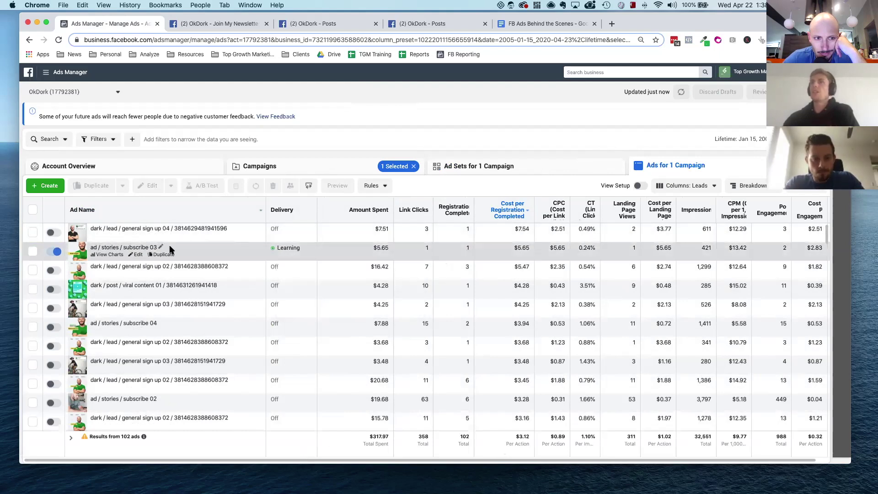
- Turn off the active ad / stories / subscribe 03 ad costing $5.65 per registration and deselect it
{"action": "double_click", "coordinate": [520, 247]}
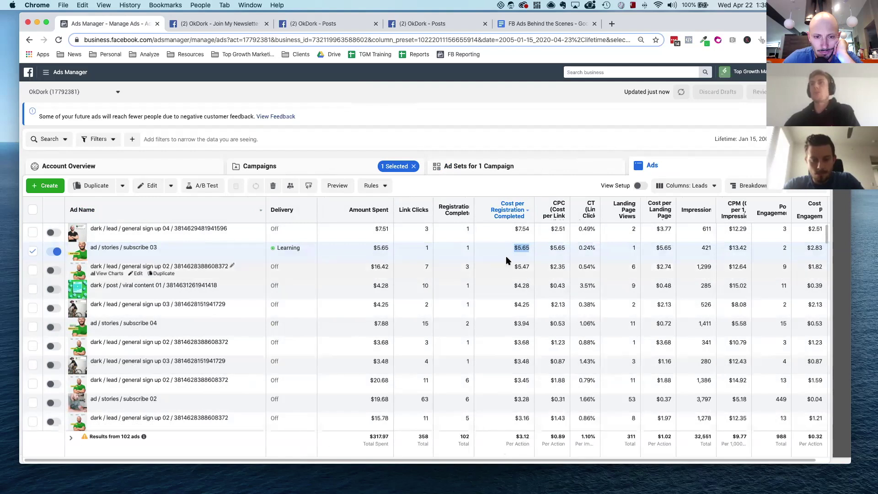
{"action": "left_click", "coordinate": [55, 252]}
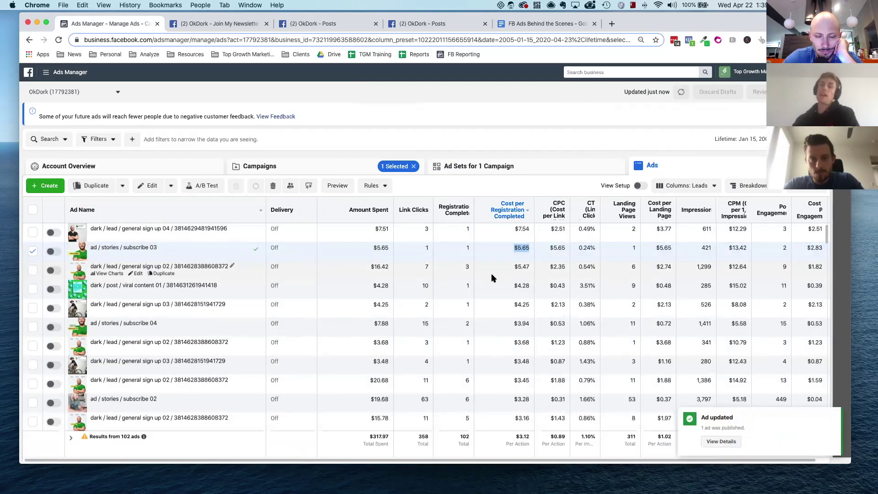
{"action": "left_click", "coordinate": [300, 253]}
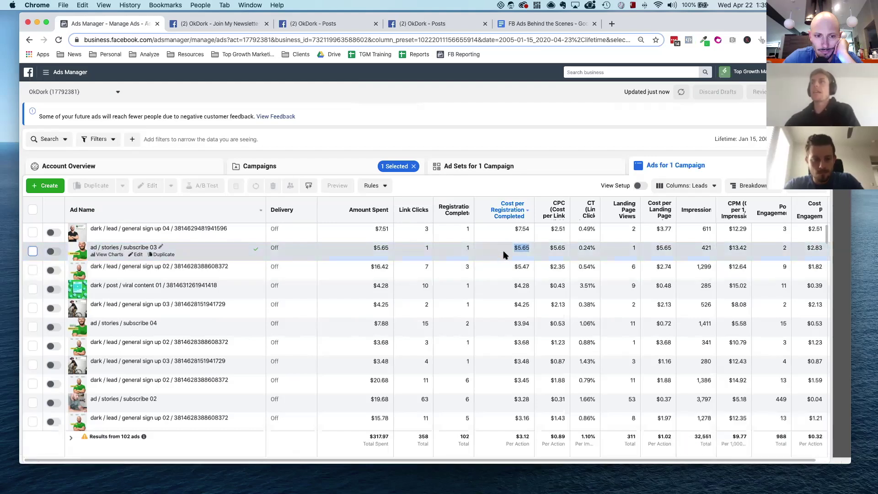
- Check the cost per registration of the paused subscribe 03 ad and the general sign up 02 ad below it
{"action": "left_click", "coordinate": [502, 253]}
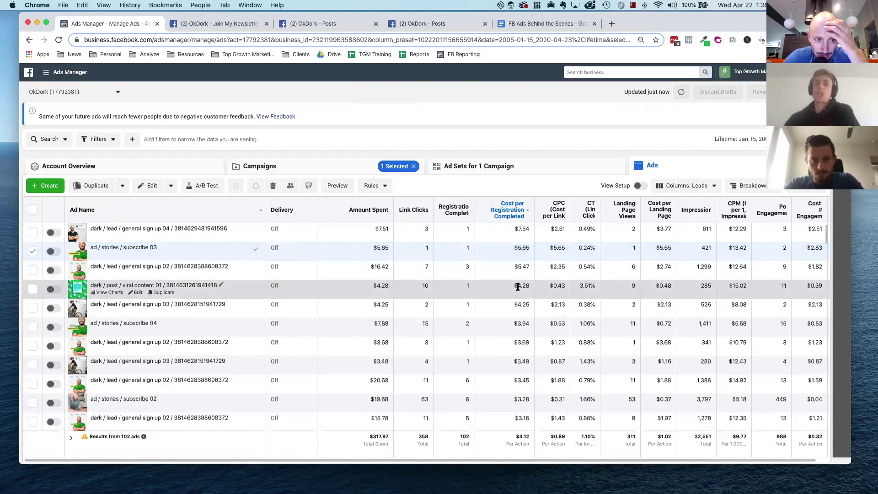
{"action": "left_click", "coordinate": [479, 277]}
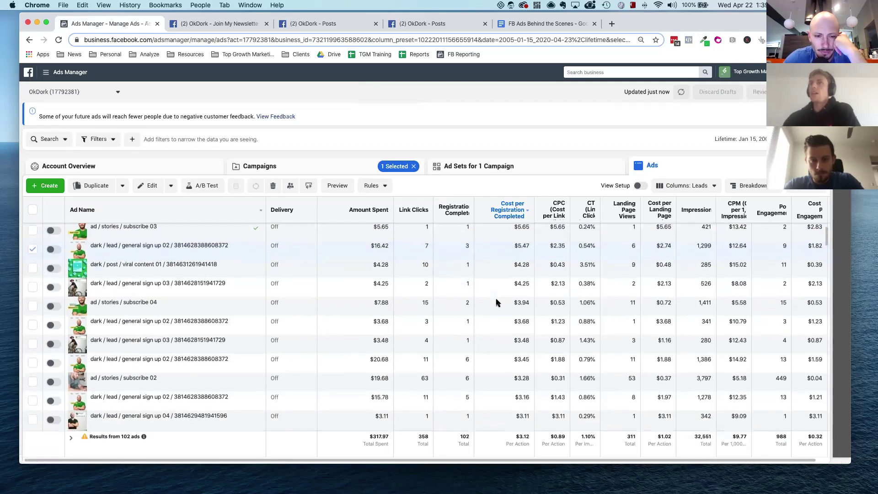
{"action": "left_click", "coordinate": [30, 272]}
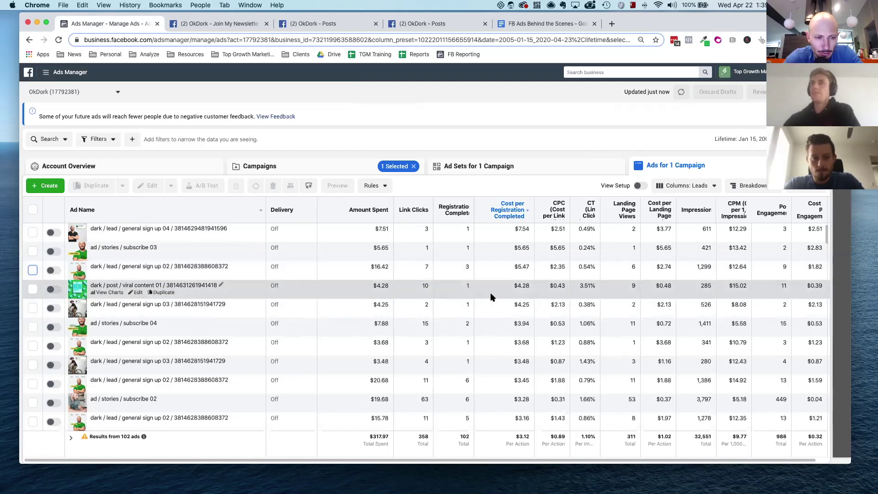
- Examine the sorted ad list, comparing the cost per registration of the paused ads with the ones still running
{"action": "scroll", "coordinate": [492, 298], "scroll_direction": "down", "scroll_amount": 1}
{"action": "scroll", "coordinate": [492, 297], "scroll_direction": "up", "scroll_amount": 1}
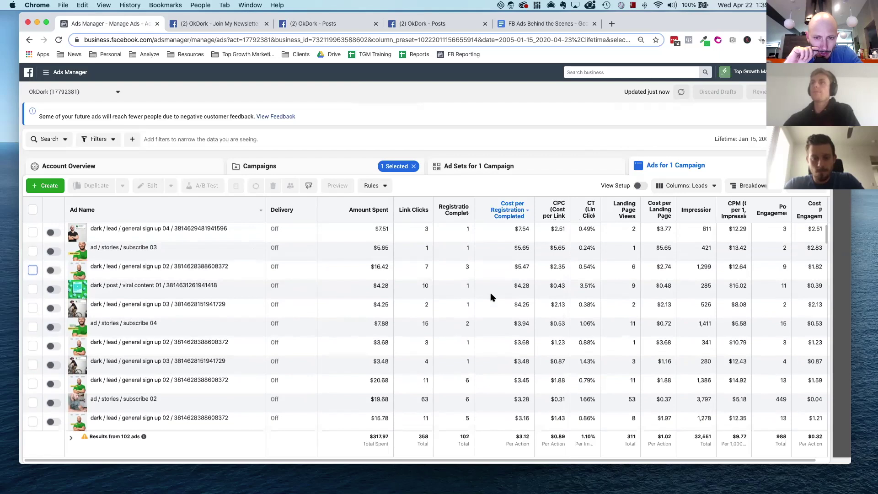
{"action": "scroll", "coordinate": [493, 297], "scroll_direction": "down", "scroll_amount": 5}
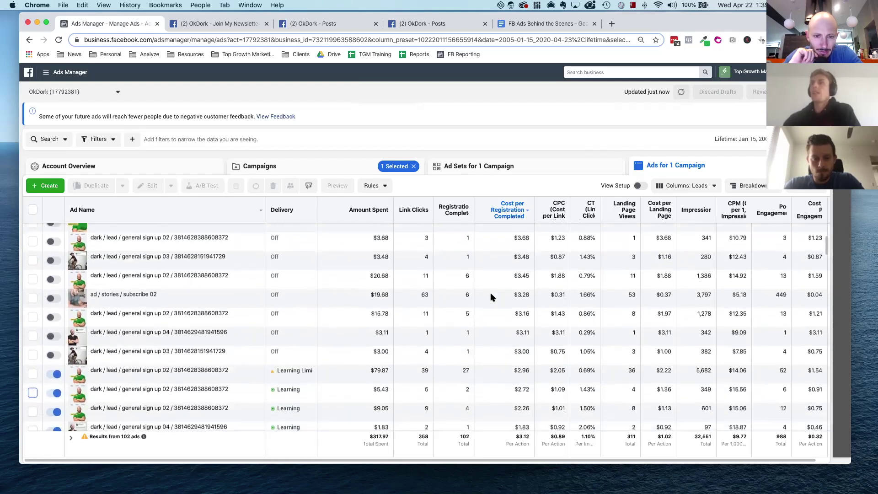
{"action": "scroll", "coordinate": [491, 298], "scroll_direction": "down", "scroll_amount": 2}
{"action": "left_click", "coordinate": [495, 319]}
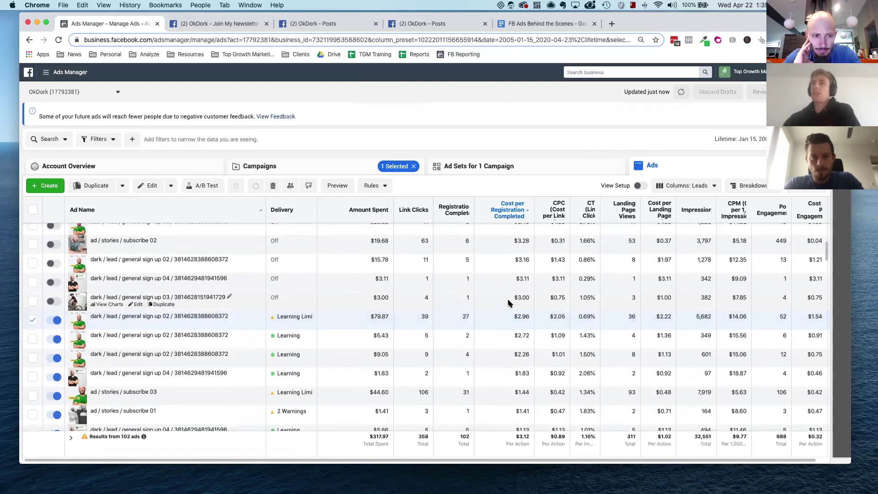
{"action": "scroll", "coordinate": [508, 283], "scroll_direction": "down", "scroll_amount": 1}
{"action": "scroll", "coordinate": [512, 264], "scroll_direction": "up", "scroll_amount": 1}
{"action": "scroll", "coordinate": [511, 265], "scroll_direction": "down", "scroll_amount": 1}
{"action": "scroll", "coordinate": [511, 264], "scroll_direction": "up", "scroll_amount": 8}
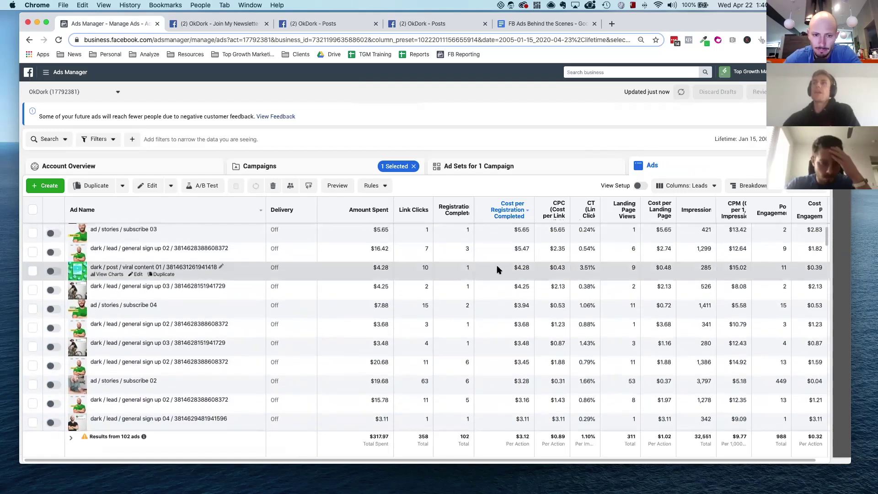
- Compare the campaign's overall cost per link click with its cost per landing page view, leaving the viral content 01 ad deselected
{"action": "left_click", "coordinate": [498, 268]}
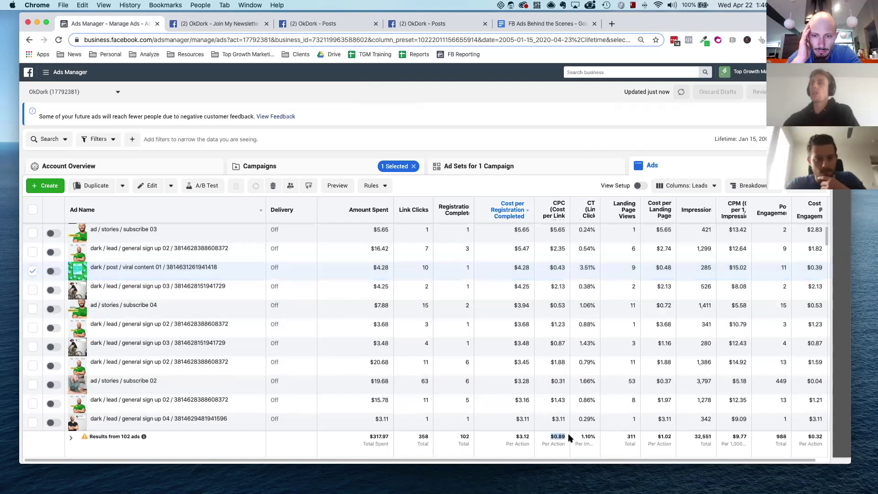
{"action": "left_click_drag", "start_coordinate": [656, 436], "coordinate": [671, 437]}
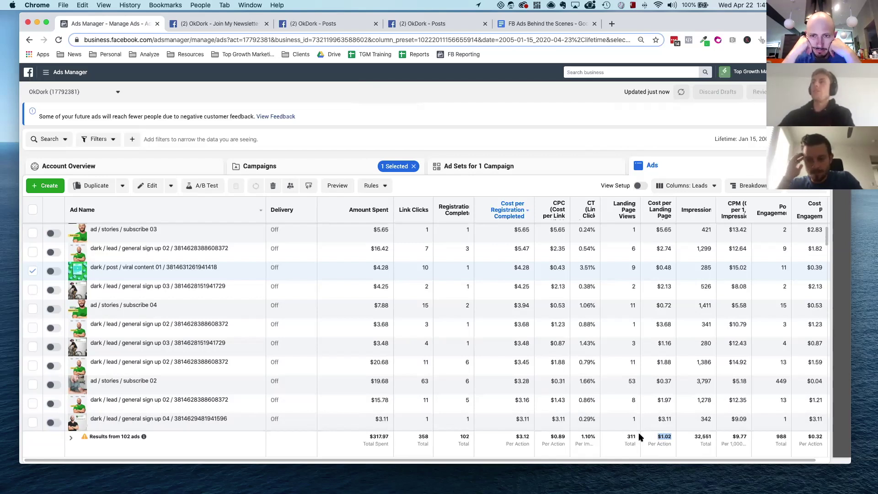
{"action": "double_click", "coordinate": [557, 436]}
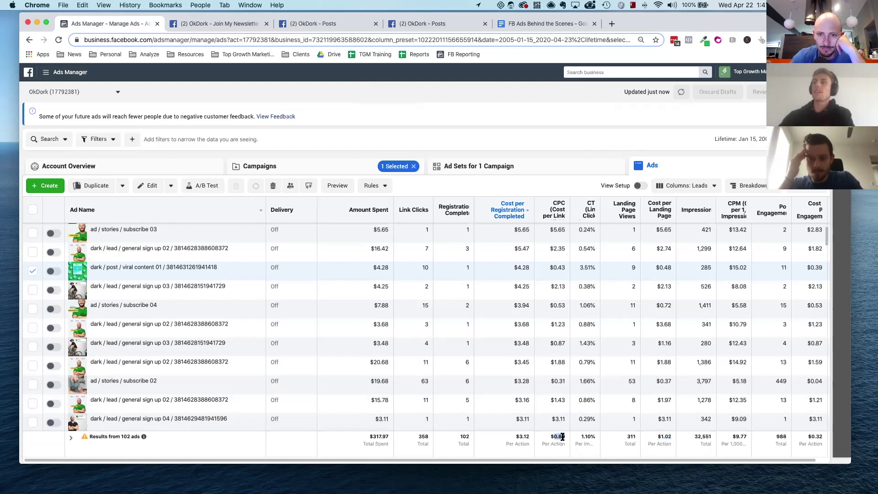
{"action": "double_click", "coordinate": [663, 437]}
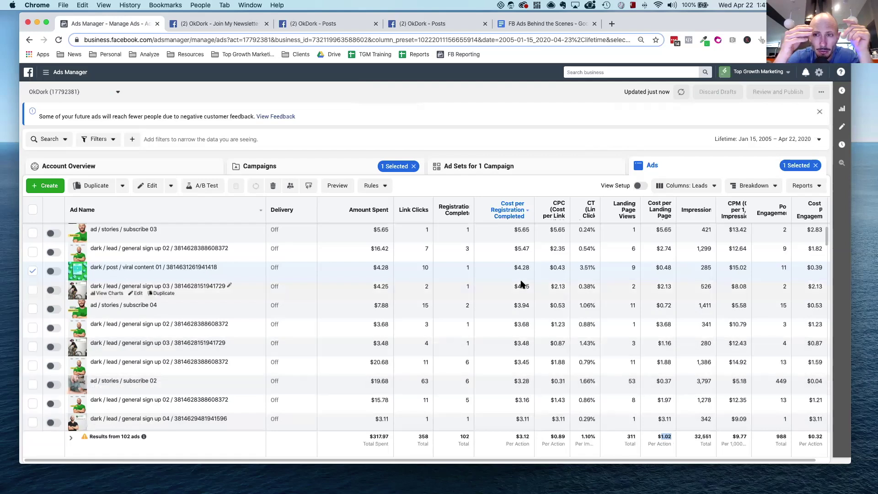
{"action": "left_click", "coordinate": [31, 271]}
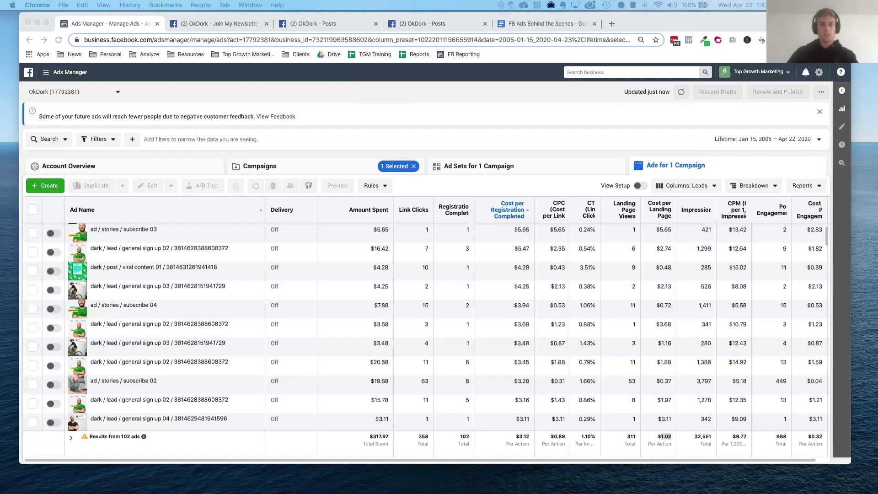
- Switch to the Google Analytics window, enlarge it, and choose the last 30 days as the All Traffic report's date range
{"action": "left_click_drag", "start_coordinate": [610, 98], "coordinate": [518, 20]}
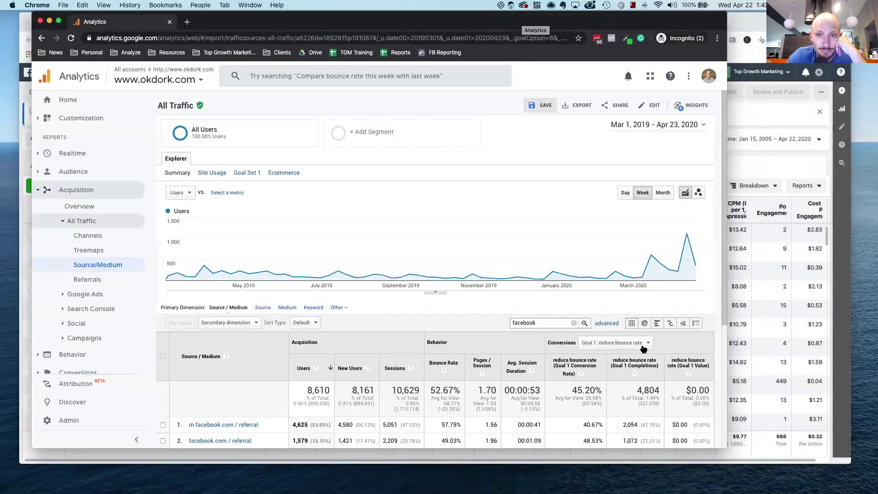
{"action": "left_click_drag", "start_coordinate": [727, 447], "coordinate": [854, 469]}
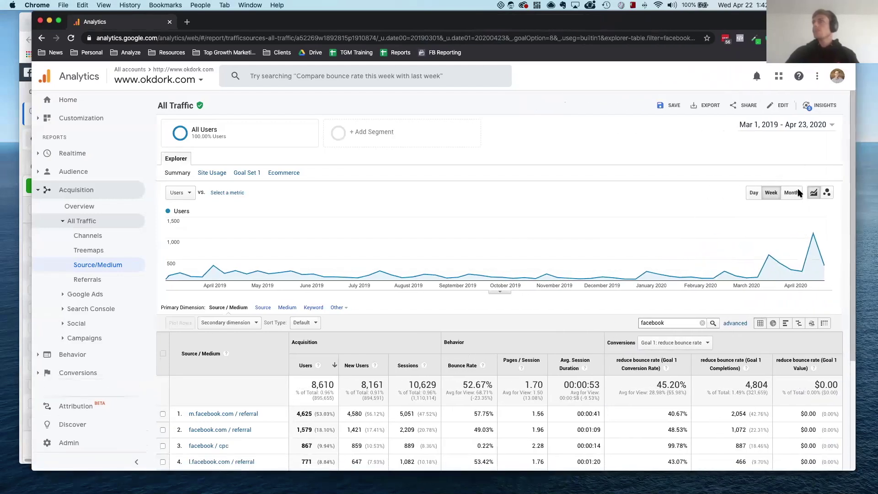
{"action": "left_click", "coordinate": [796, 127]}
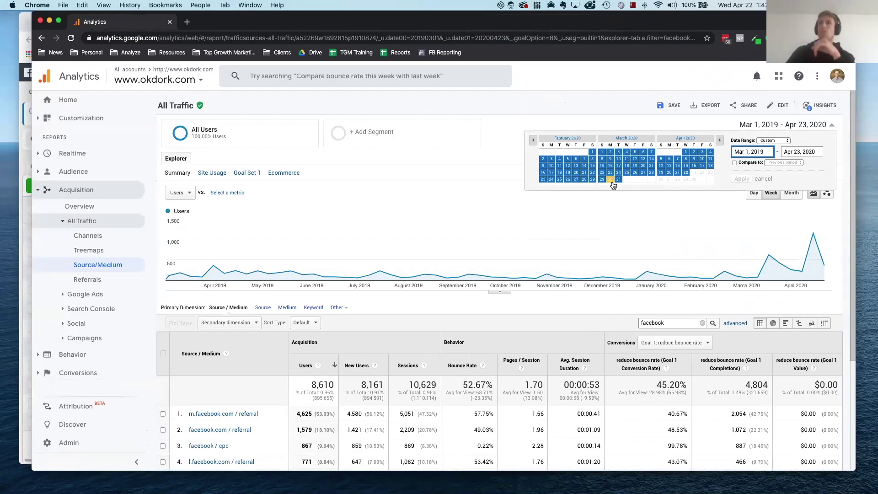
{"action": "left_click", "coordinate": [535, 142]}
{"action": "left_click", "coordinate": [535, 142]}
{"action": "left_click", "coordinate": [535, 141]}
{"action": "left_click", "coordinate": [535, 142]}
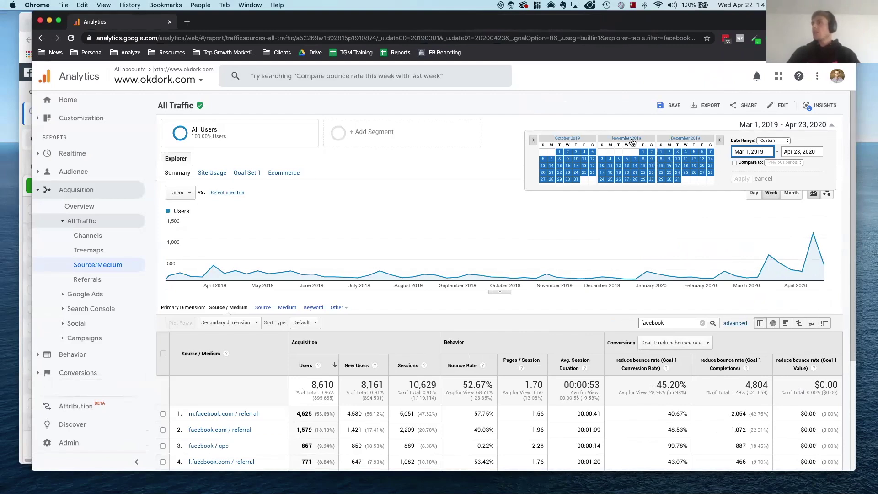
{"action": "left_click", "coordinate": [776, 142]}
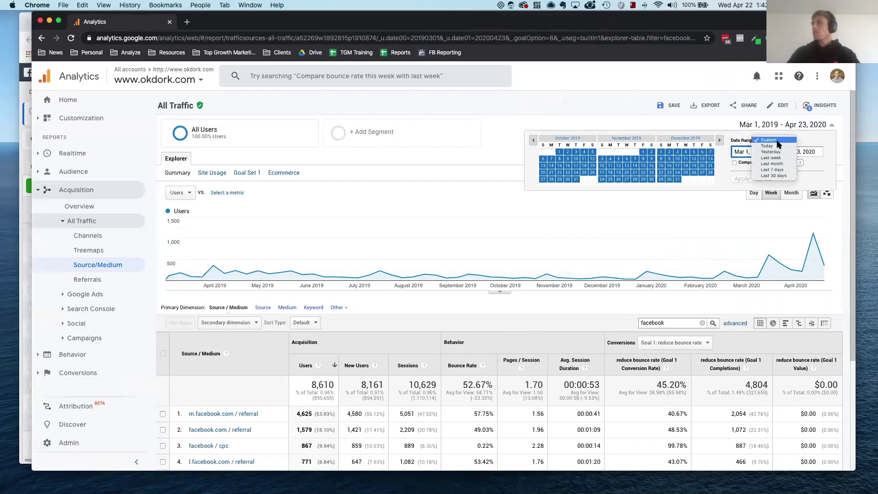
{"action": "left_click", "coordinate": [776, 175]}
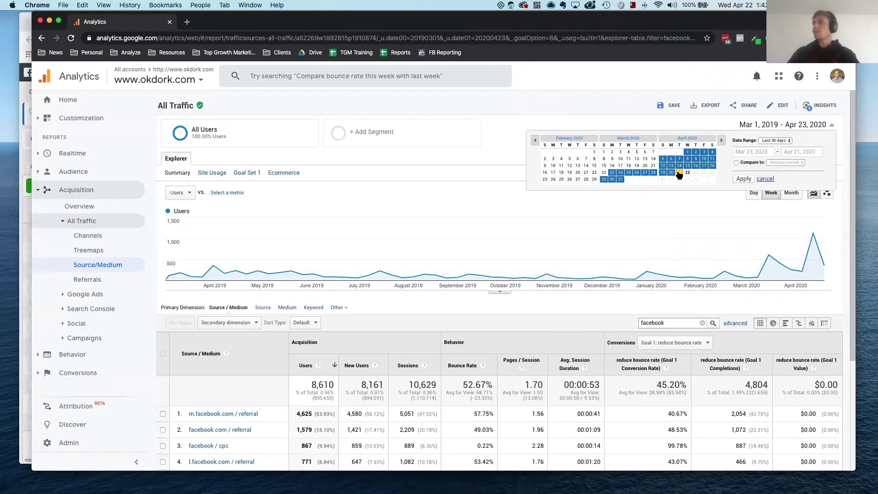
- Try a custom date range starting October 1, 2019 for the All Traffic report
{"action": "left_click", "coordinate": [535, 141]}
{"action": "left_click", "coordinate": [535, 141]}
{"action": "left_click", "coordinate": [535, 141]}
{"action": "left_click", "coordinate": [535, 141]}
{"action": "left_click", "coordinate": [561, 151]}
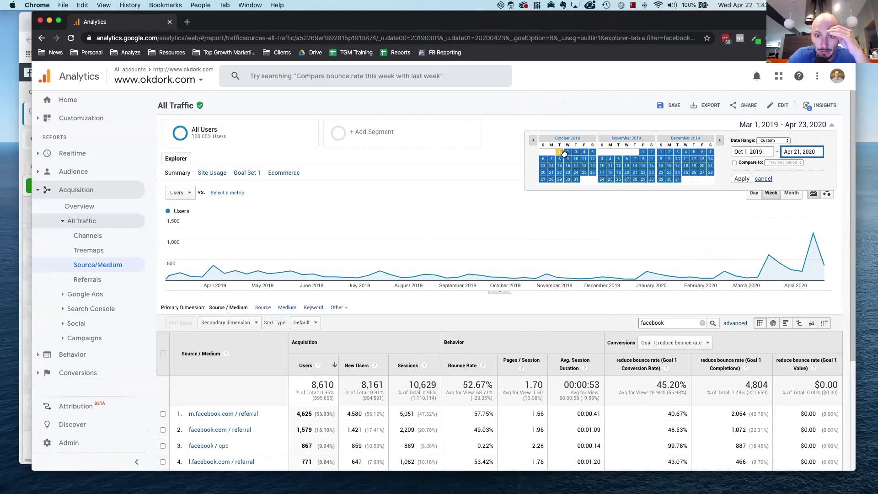
- Apply the Mar 23, 2020 - Apr 21, 2020 date range to the All Traffic report and review the Facebook sources
{"action": "left_click", "coordinate": [739, 178]}
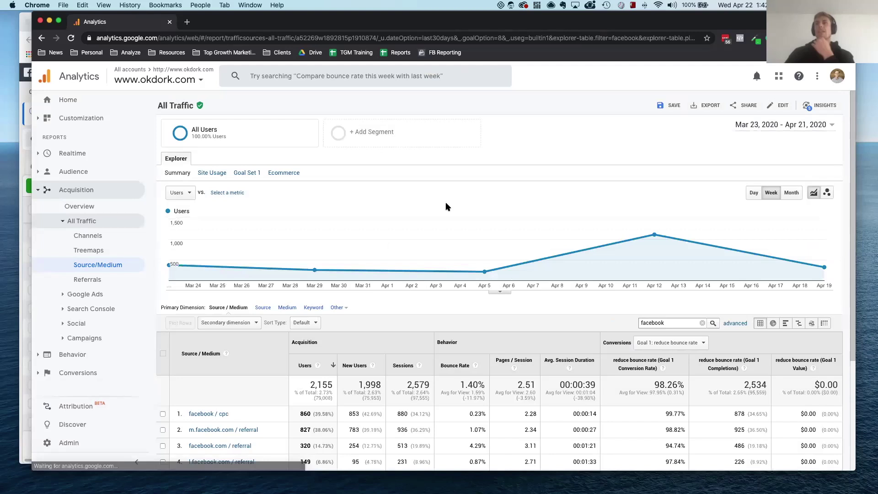
{"action": "scroll", "coordinate": [528, 300], "scroll_direction": "down", "scroll_amount": 2}
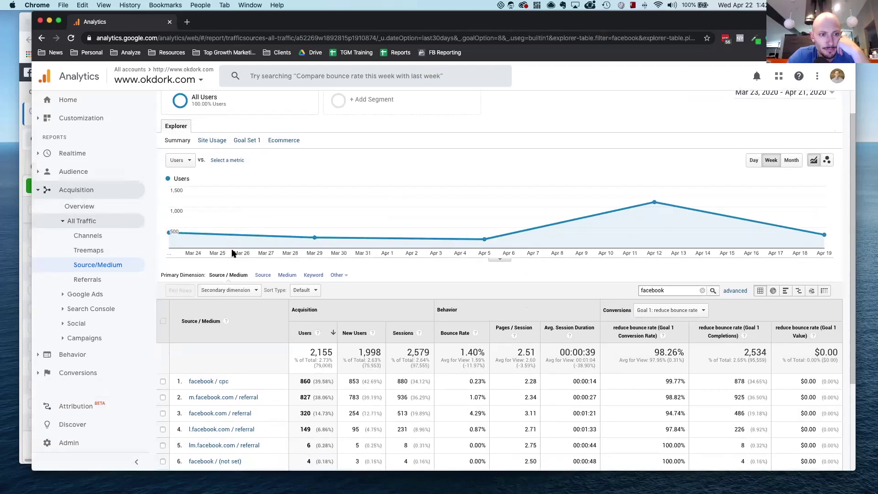
- Open the All Pages report in the Behavior site content reports
{"action": "left_click", "coordinate": [72, 355]}
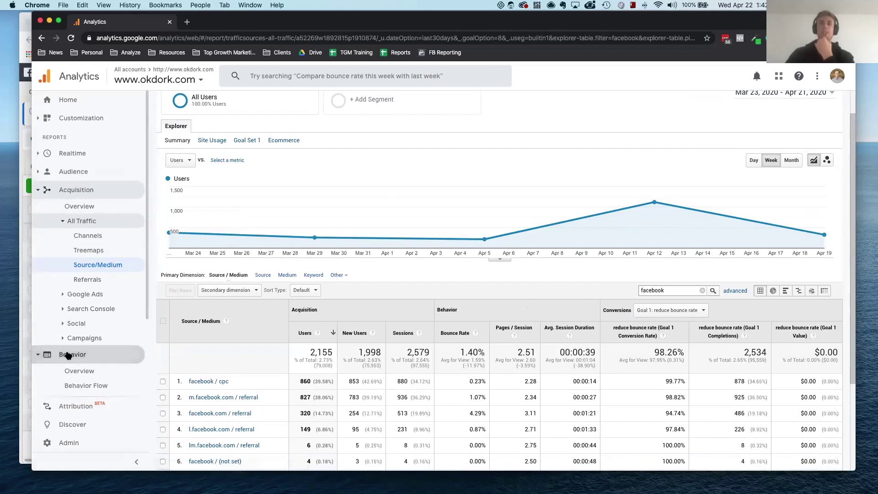
{"action": "left_click", "coordinate": [75, 297]}
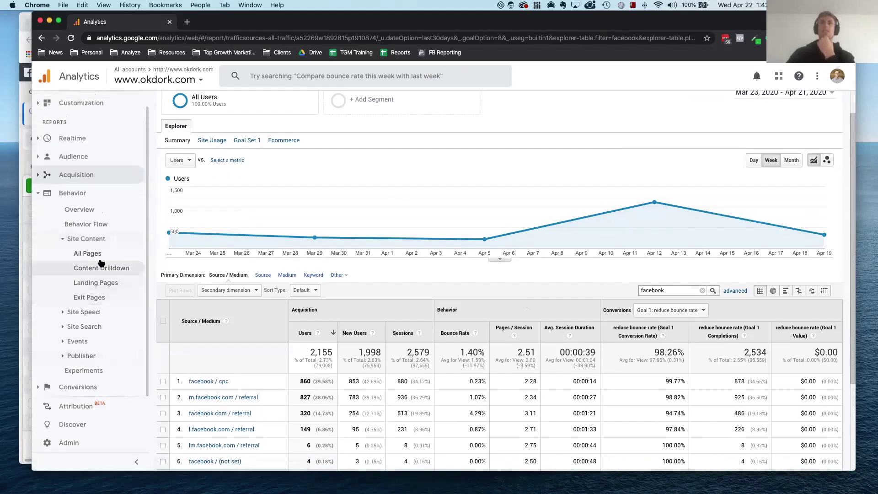
{"action": "left_click", "coordinate": [140, 255]}
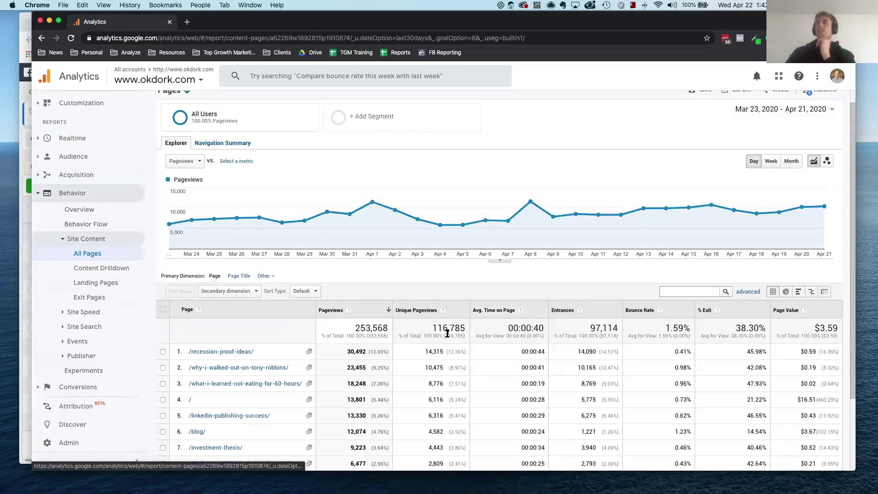
- Review the top pages in the All Pages report, comparing the average time on page of the second- and third-ranked articles
{"action": "scroll", "coordinate": [448, 333], "scroll_direction": "down", "scroll_amount": 2}
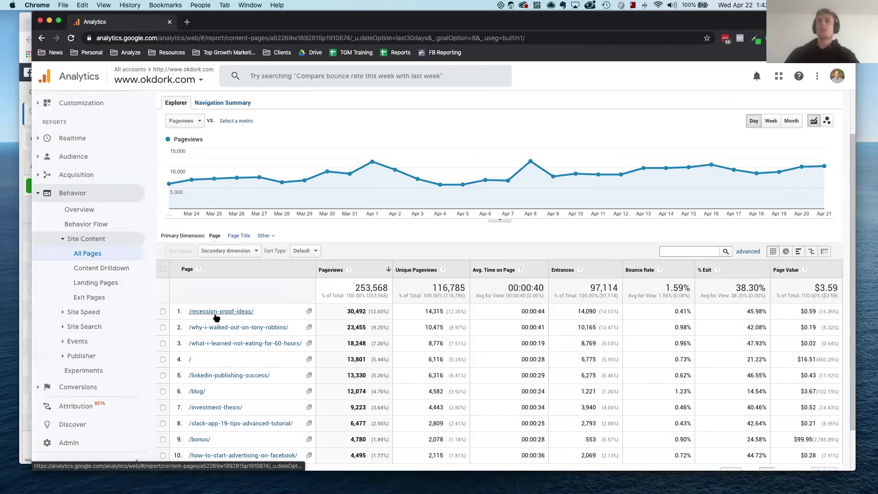
{"action": "scroll", "coordinate": [236, 316], "scroll_direction": "down", "scroll_amount": 1}
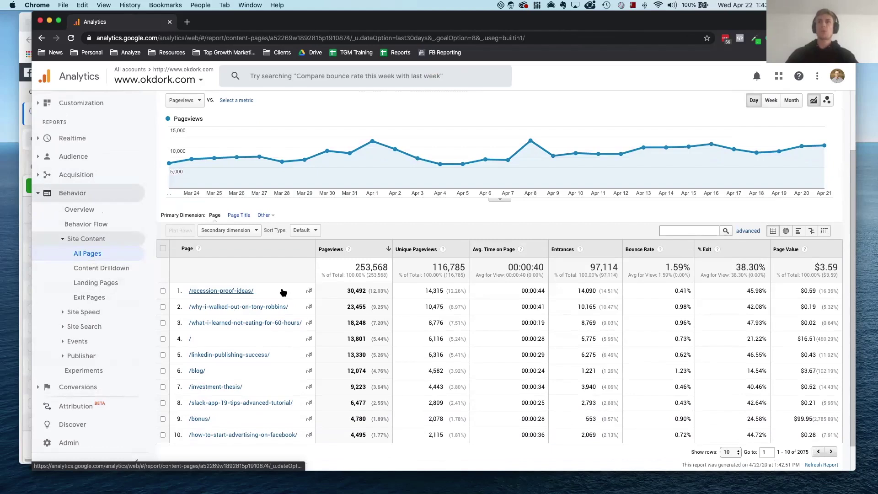
{"action": "scroll", "coordinate": [206, 316], "scroll_direction": "down", "scroll_amount": 1}
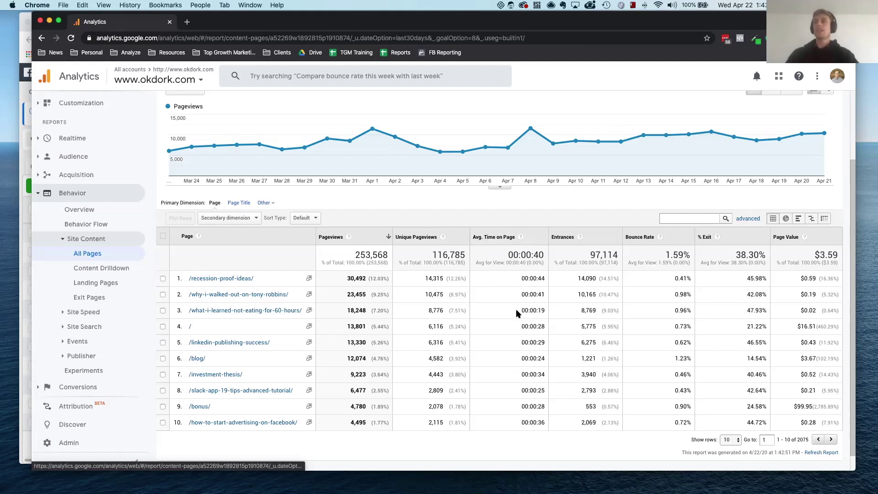
{"action": "left_click_drag", "start_coordinate": [519, 311], "coordinate": [538, 309]}
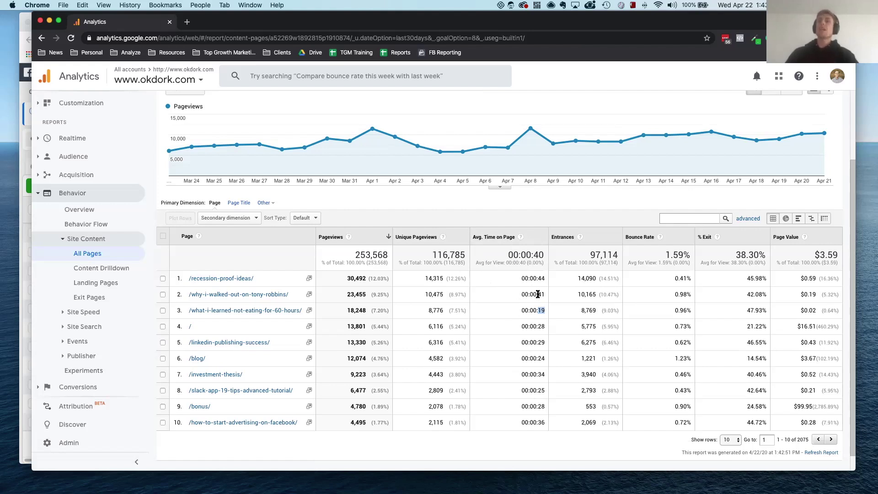
{"action": "left_click_drag", "start_coordinate": [544, 294], "coordinate": [510, 297]}
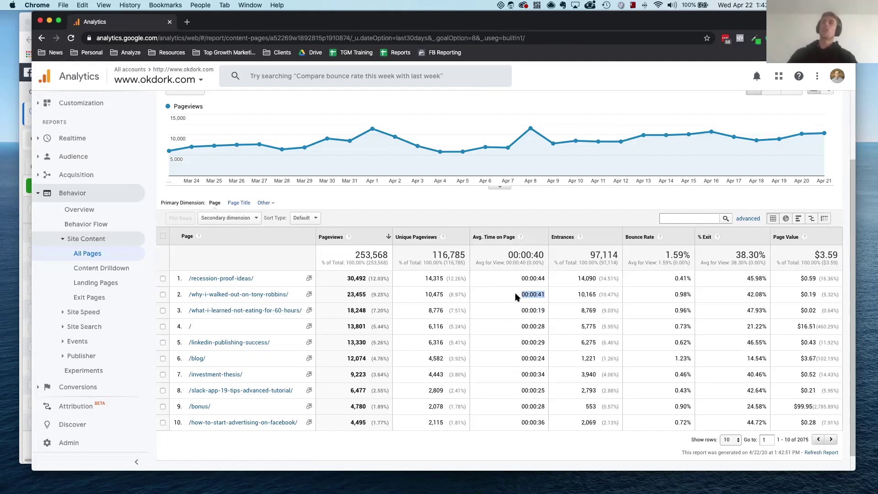
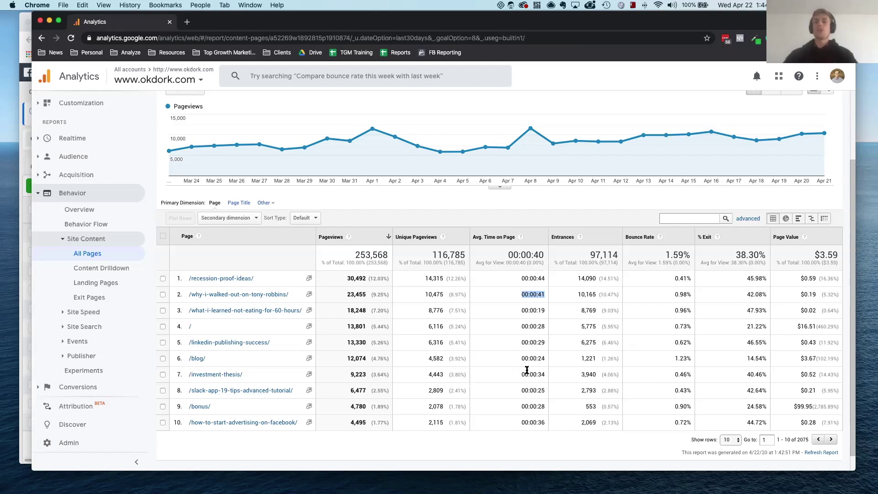
{"action": "left_click", "coordinate": [512, 343]}
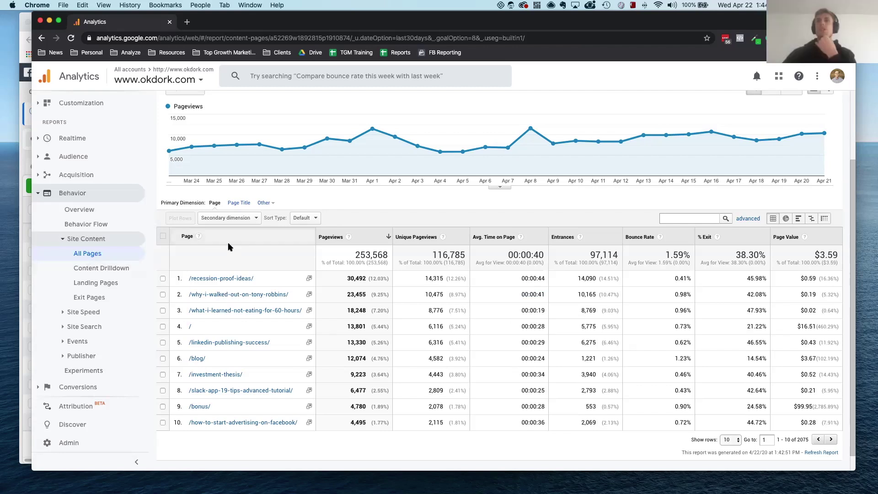
- Drill into the /recession-proof-ideas/ page and add Source / Medium as the secondary dimension
{"action": "left_click", "coordinate": [225, 218]}
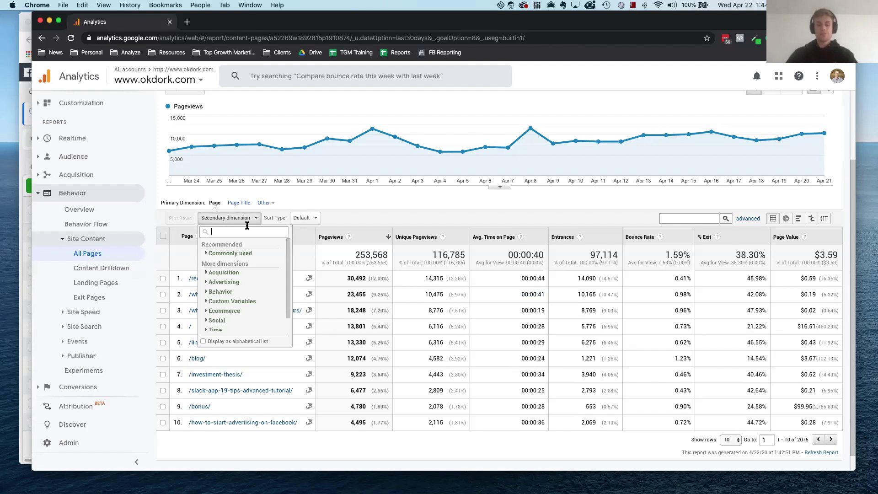
{"action": "left_click", "coordinate": [229, 275]}
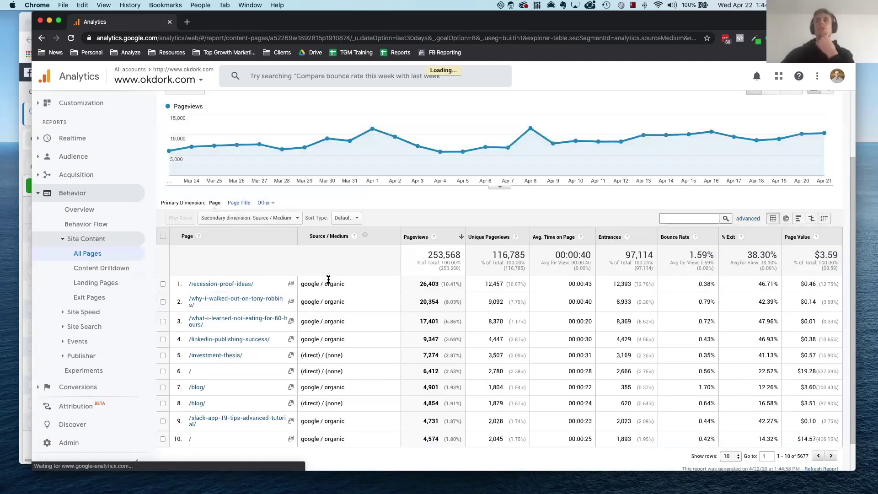
{"action": "left_click", "coordinate": [216, 285]}
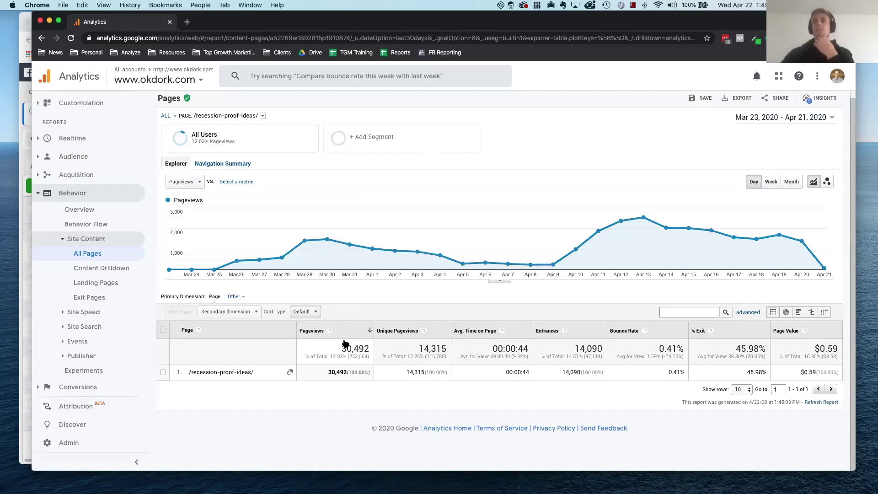
{"action": "left_click", "coordinate": [245, 312]}
{"action": "type", "text": "source"}
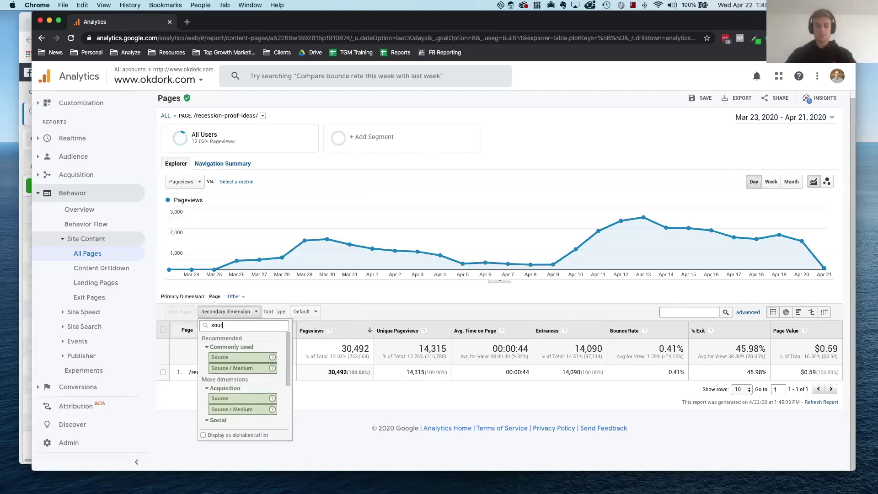
{"action": "left_click", "coordinate": [246, 369]}
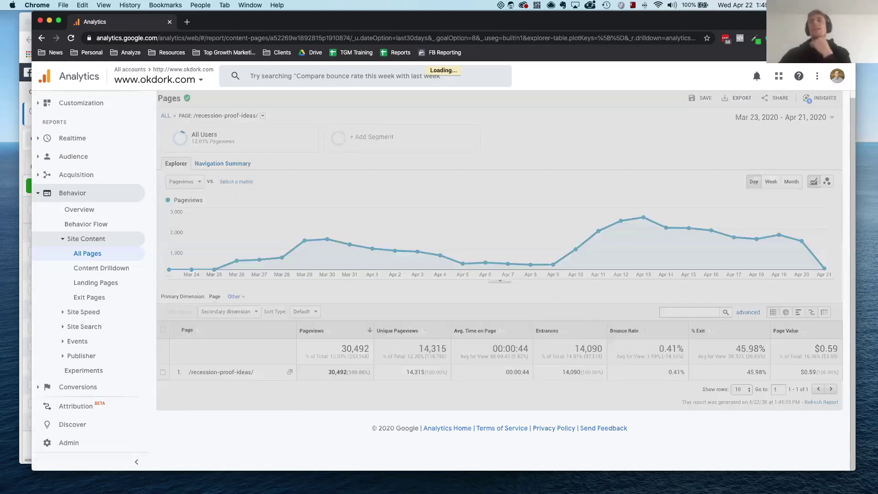
- Examine which sources and mediums send traffic to the /recession-proof-ideas/ page, including organic, direct and referral rows
{"action": "scroll", "coordinate": [380, 370], "scroll_direction": "down", "scroll_amount": 3}
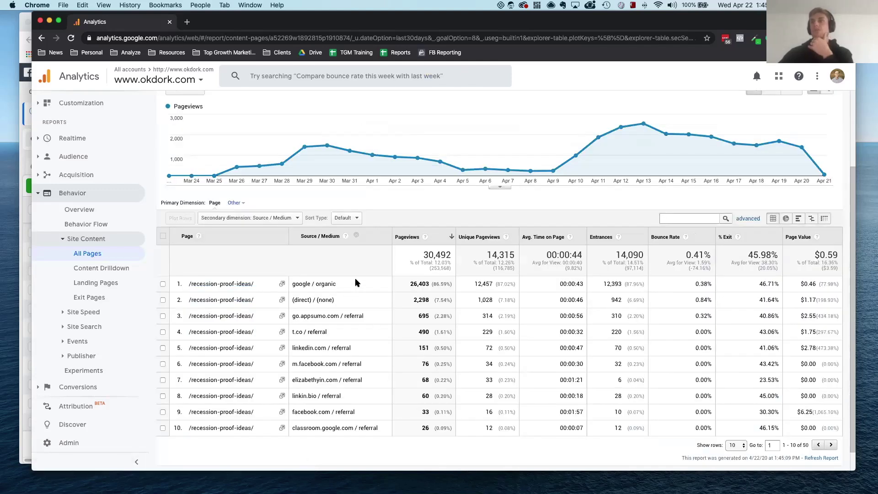
{"action": "left_click_drag", "start_coordinate": [340, 284], "coordinate": [295, 283]}
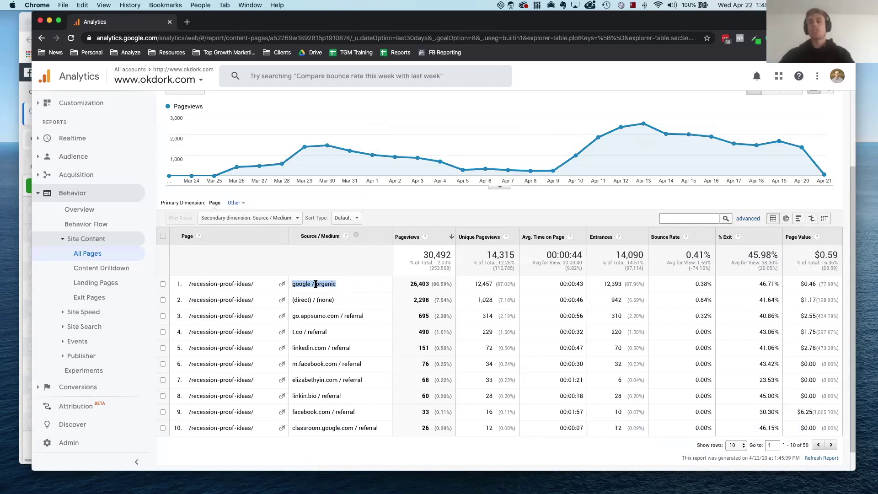
{"action": "left_click_drag", "start_coordinate": [338, 302], "coordinate": [290, 301]}
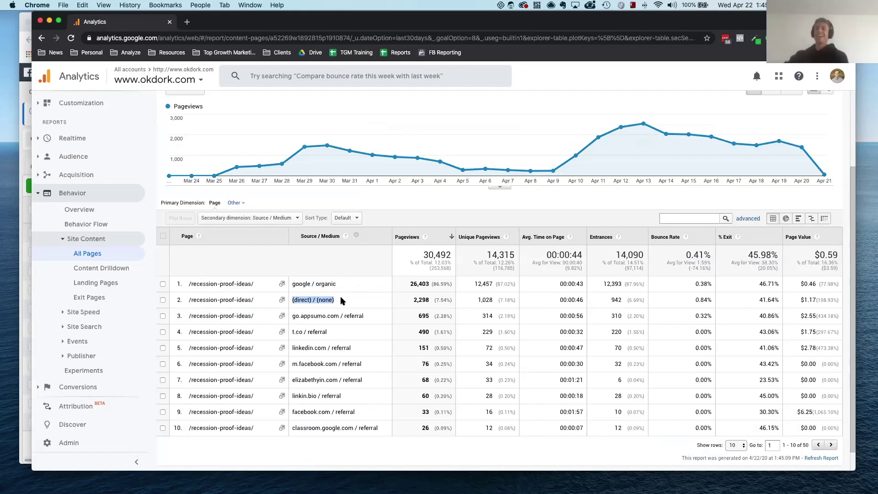
{"action": "left_click", "coordinate": [363, 296]}
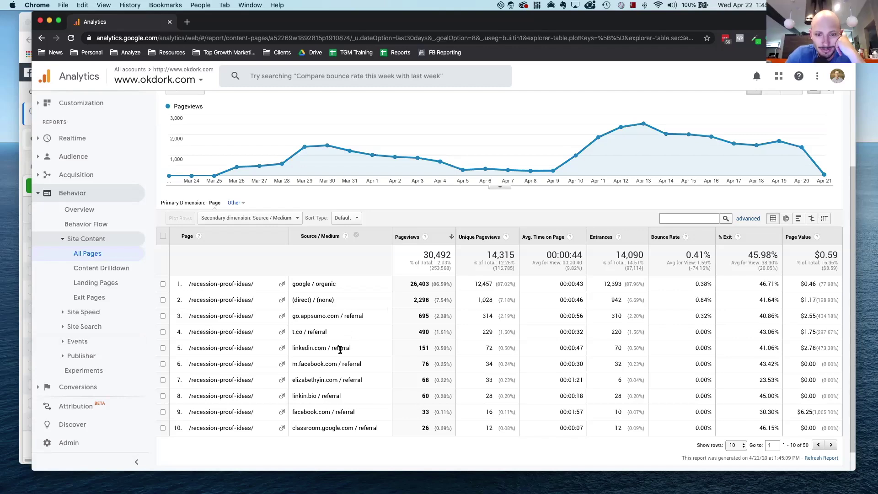
{"action": "scroll", "coordinate": [340, 350], "scroll_direction": "down", "scroll_amount": 1}
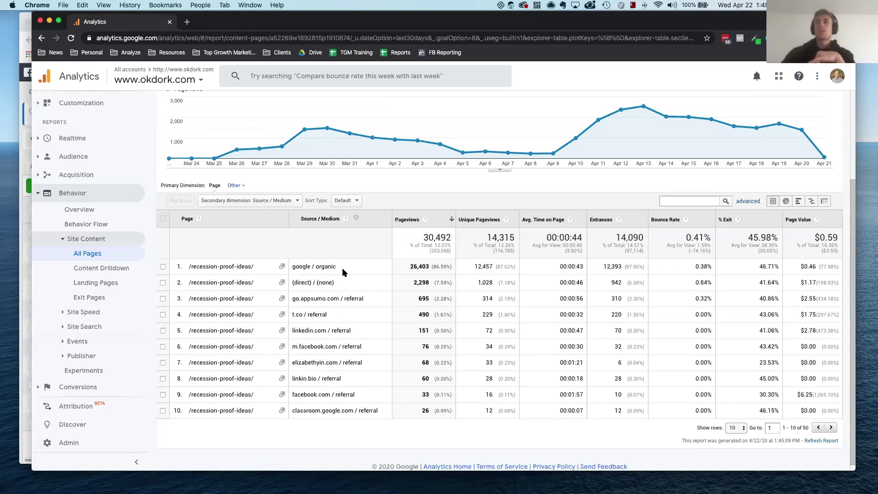
{"action": "scroll", "coordinate": [243, 296], "scroll_direction": "up", "scroll_amount": 1}
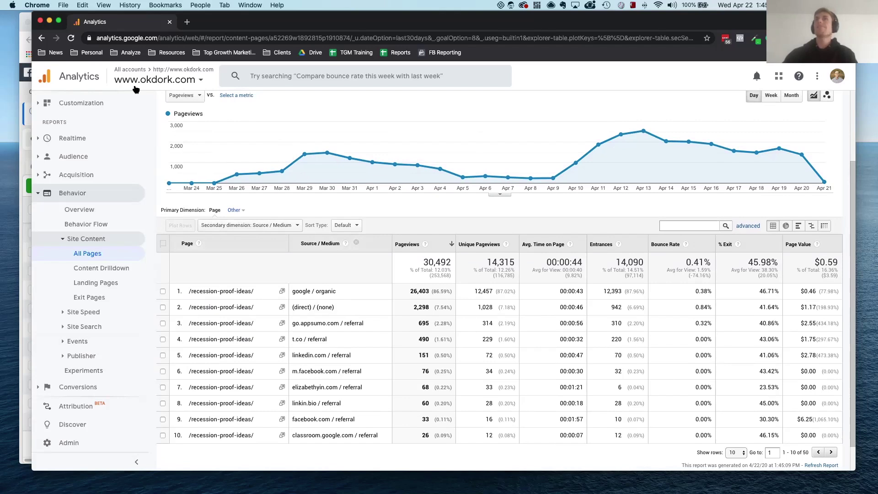
- Switch to the Ads Manager window and filter the campaigns by selection to only od / test / leads test / v1, keeping it selected
{"action": "key", "text": "ctrl+Up"}
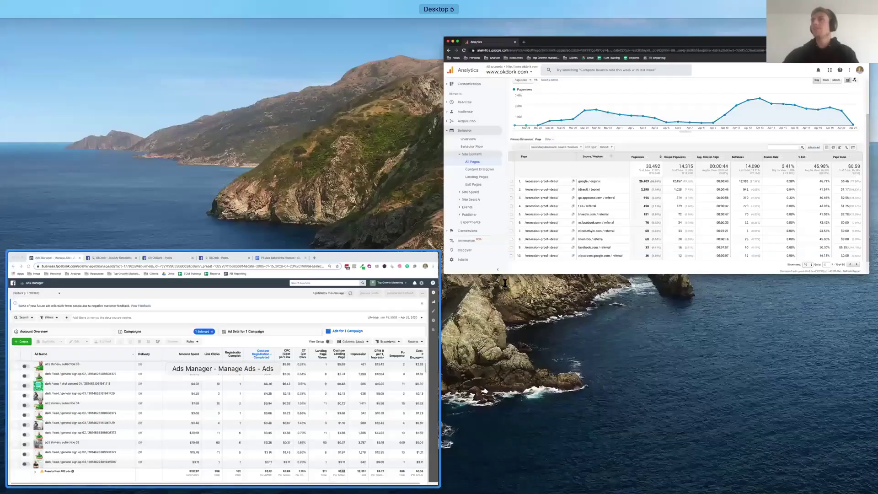
{"action": "left_click", "coordinate": [411, 293]}
{"action": "scroll", "coordinate": [498, 237], "scroll_direction": "up", "scroll_amount": 1}
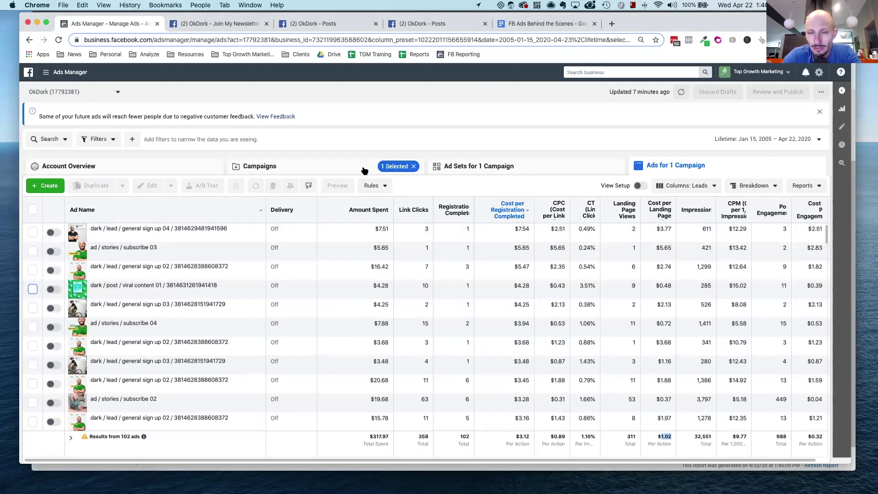
{"action": "left_click", "coordinate": [339, 170]}
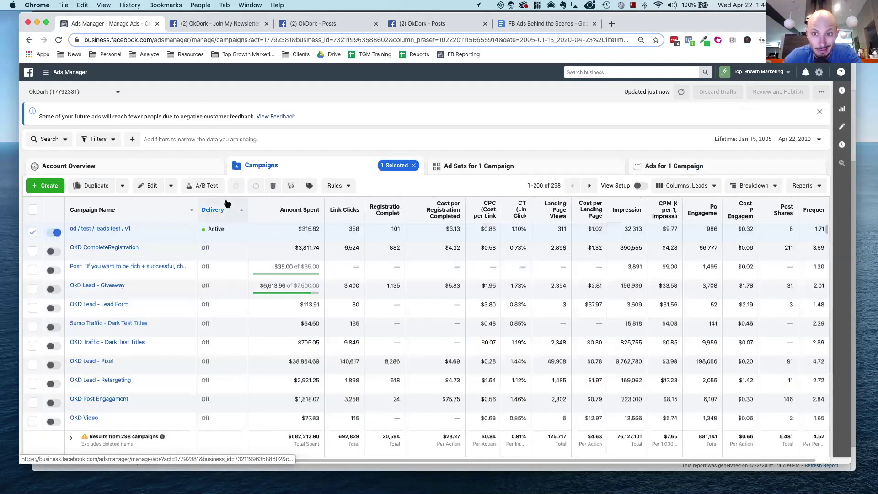
{"action": "left_click", "coordinate": [115, 143]}
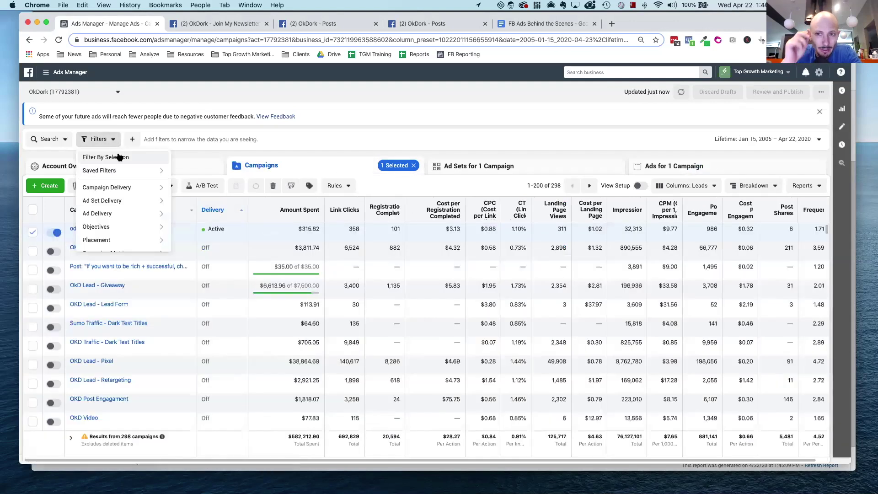
{"action": "left_click", "coordinate": [118, 157]}
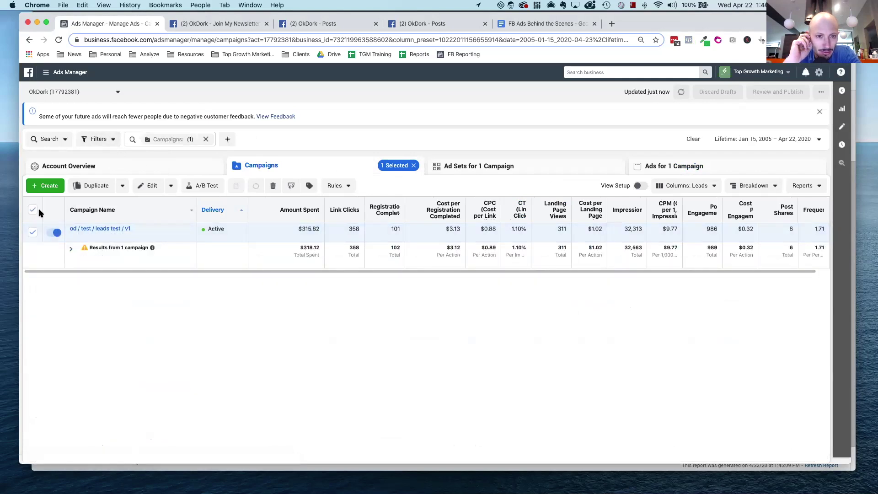
{"action": "left_click", "coordinate": [32, 210]}
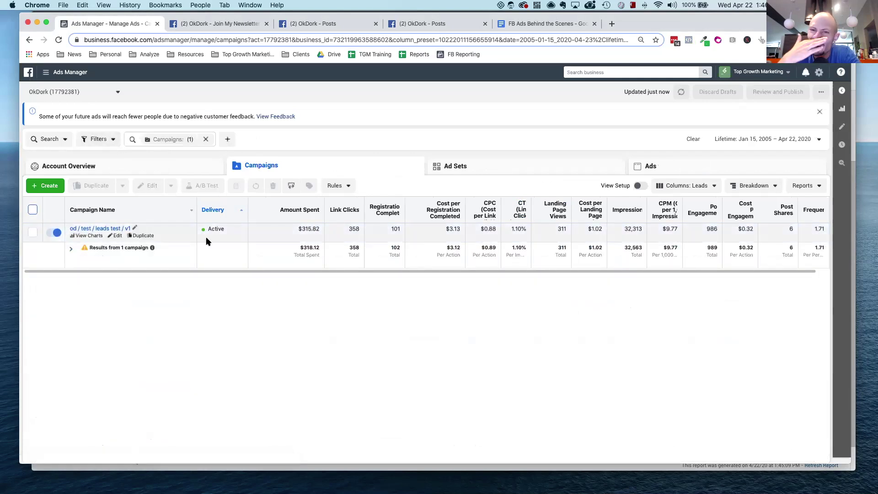
{"action": "left_click", "coordinate": [424, 235]}
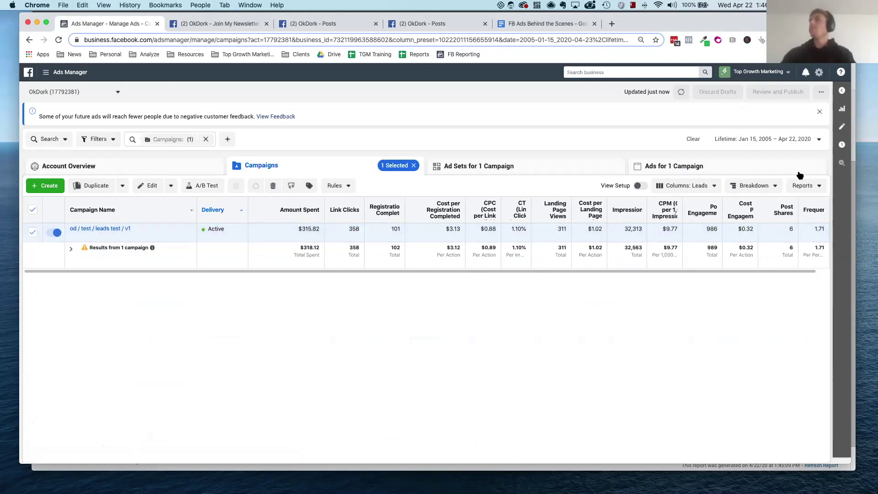
- Break down the od / test / leads test / v1 campaign by age and sort by Cost per Registration Completed
{"action": "left_click", "coordinate": [774, 186]}
{"action": "mouse_move", "coordinate": [686, 204]}
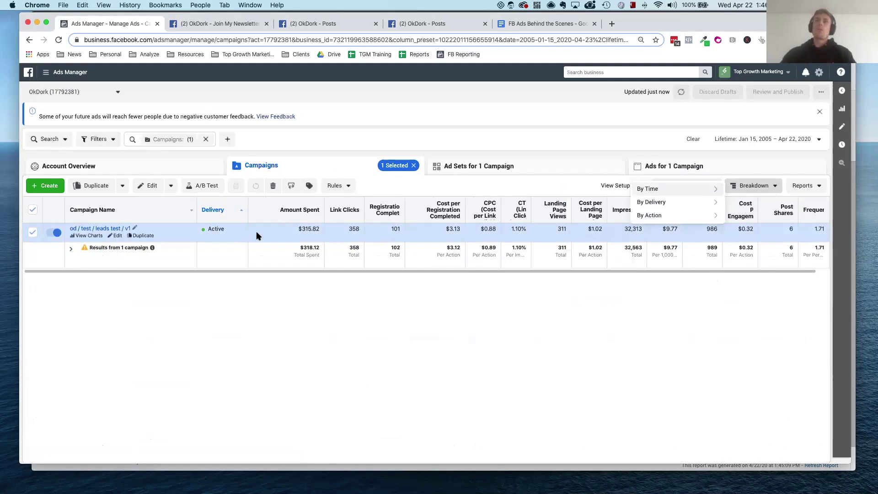
{"action": "left_click", "coordinate": [110, 139]}
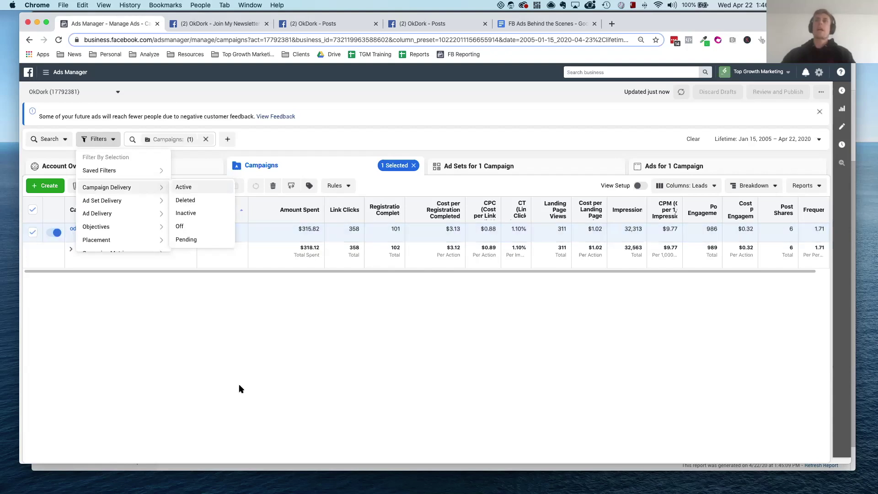
{"action": "left_click", "coordinate": [742, 189]}
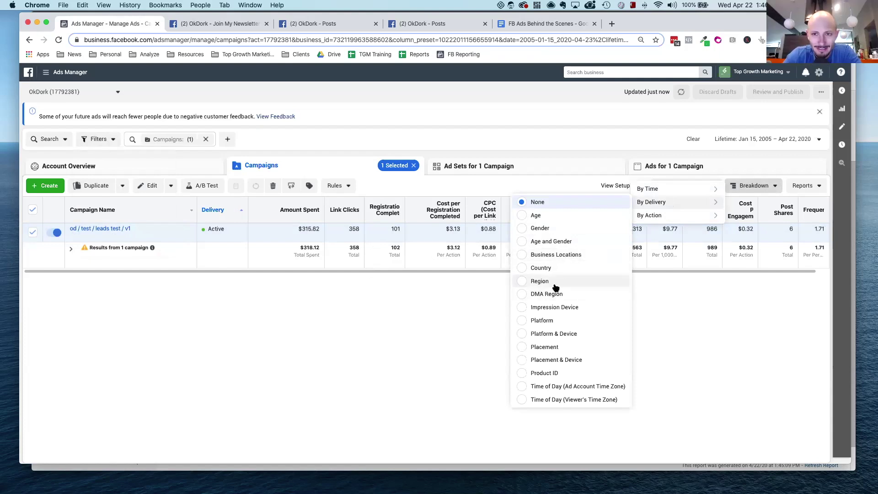
{"action": "left_click", "coordinate": [571, 219]}
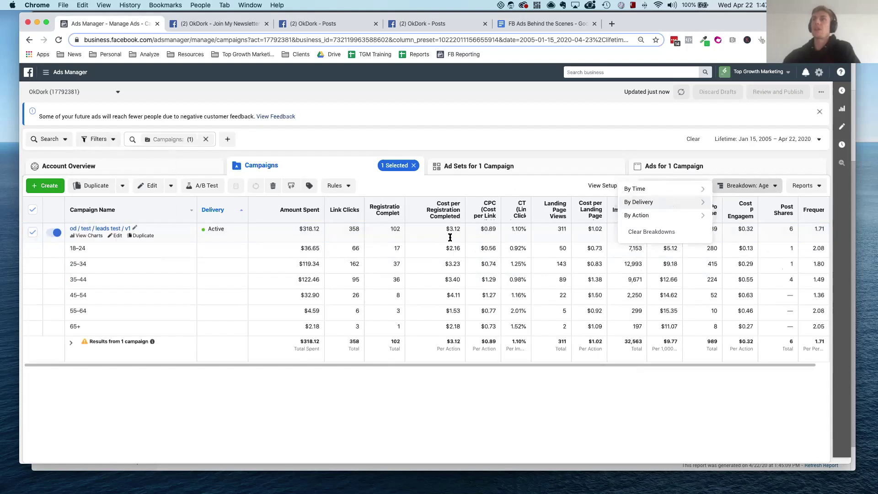
{"action": "left_click", "coordinate": [448, 211]}
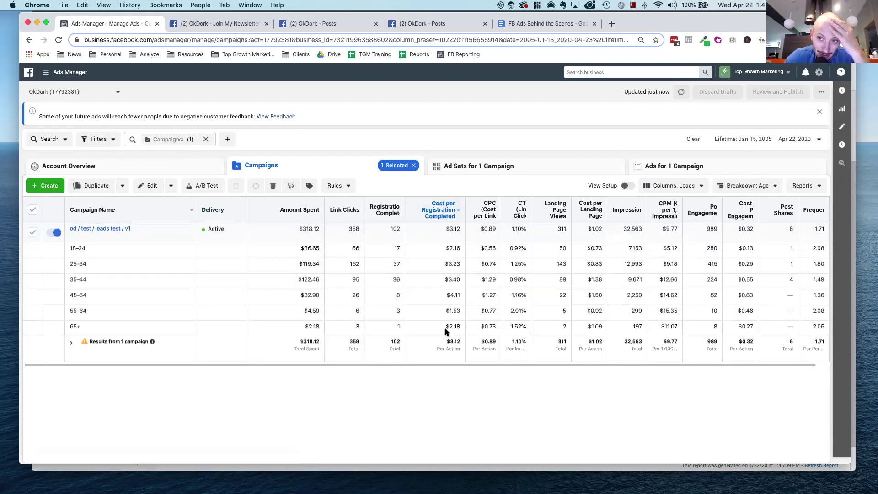
- Compare the cost per registration and amount spent for the 55–64 and 65+ age groups
{"action": "left_click_drag", "start_coordinate": [446, 325], "coordinate": [459, 326]}
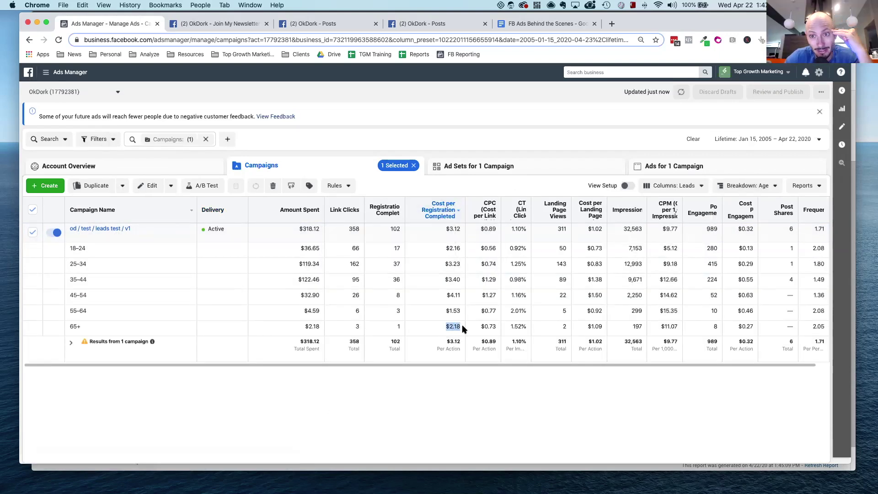
{"action": "left_click", "coordinate": [444, 307]}
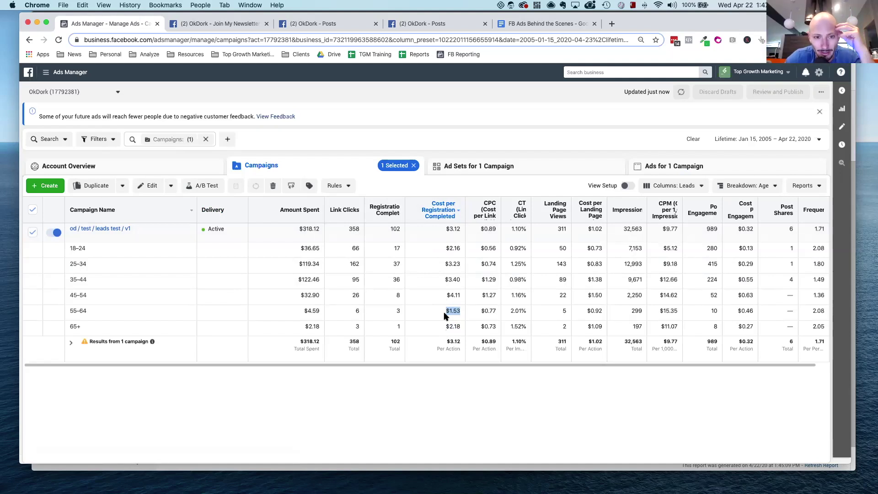
{"action": "left_click_drag", "start_coordinate": [303, 311], "coordinate": [438, 325]}
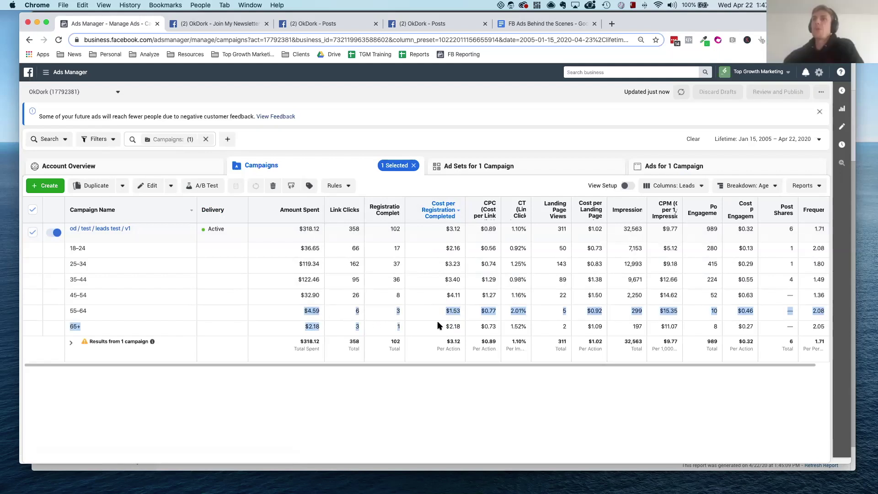
{"action": "left_click", "coordinate": [394, 305]}
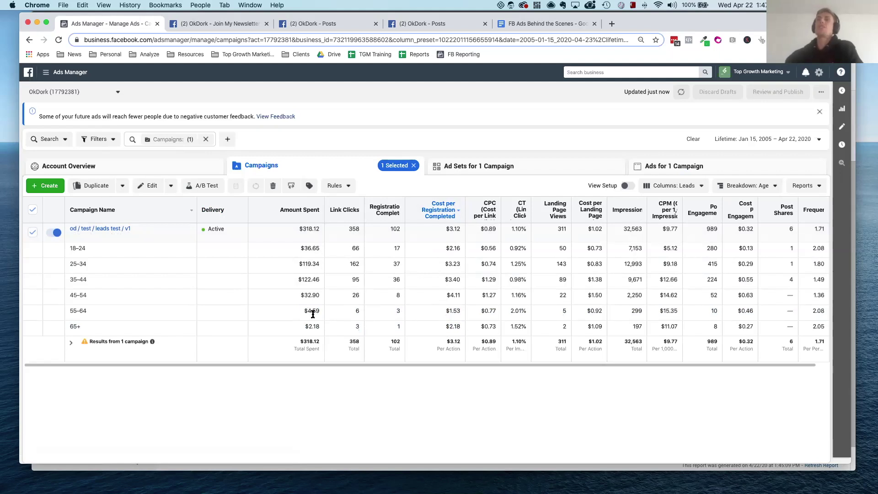
{"action": "left_click_drag", "start_coordinate": [303, 328], "coordinate": [337, 331]}
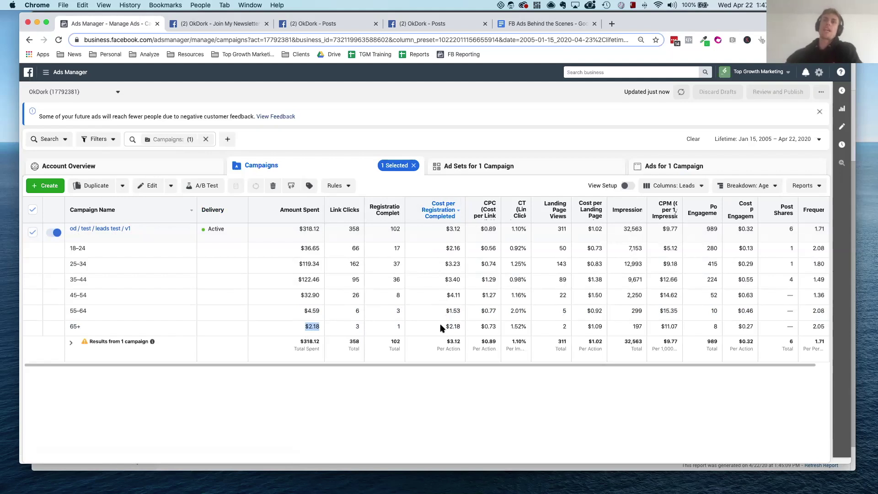
- Compare the amount spent and cost per registration across the campaign's age groups, from 18–24 through 65+
{"action": "left_click_drag", "start_coordinate": [450, 327], "coordinate": [469, 329]}
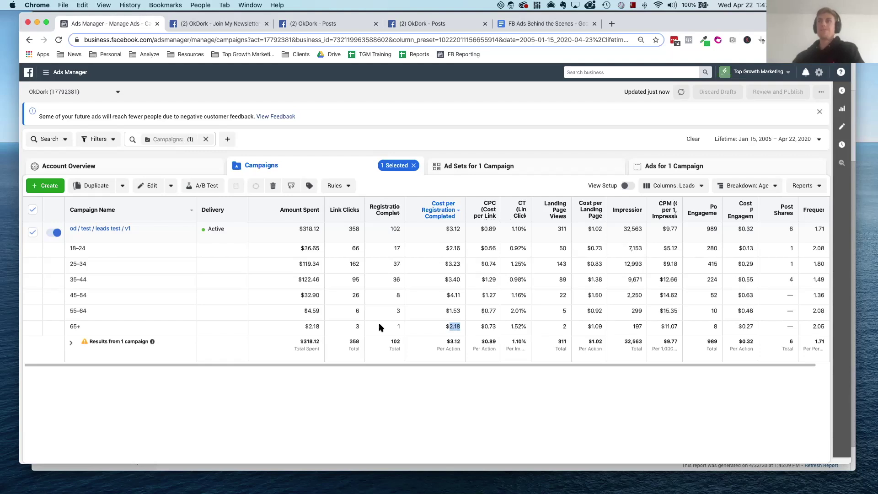
{"action": "left_click_drag", "start_coordinate": [294, 263], "coordinate": [485, 292]}
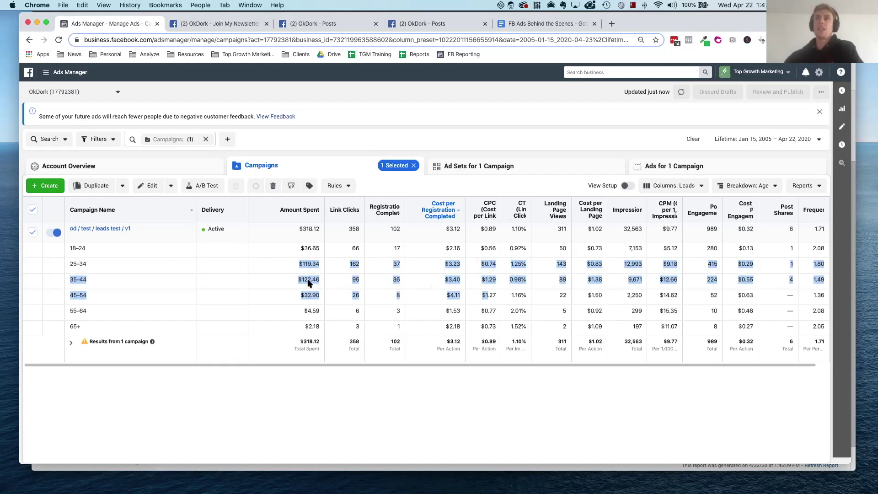
{"action": "left_click_drag", "start_coordinate": [295, 247], "coordinate": [471, 302]}
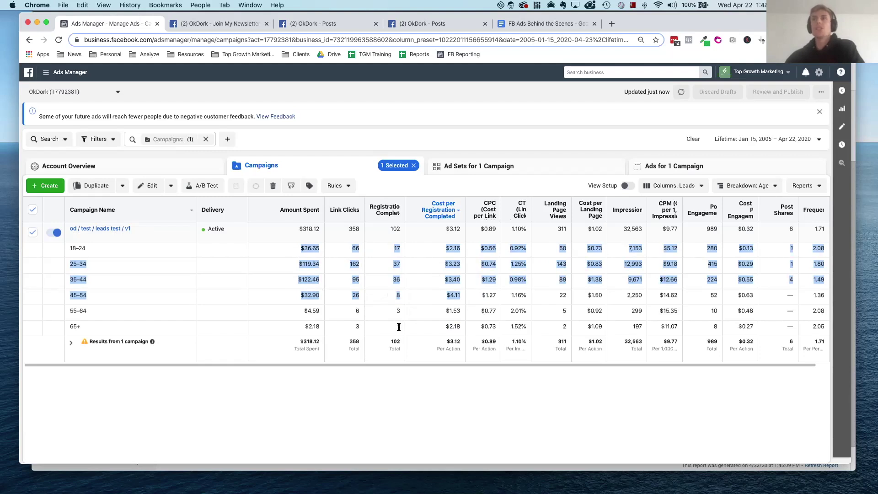
{"action": "double_click", "coordinate": [450, 249]}
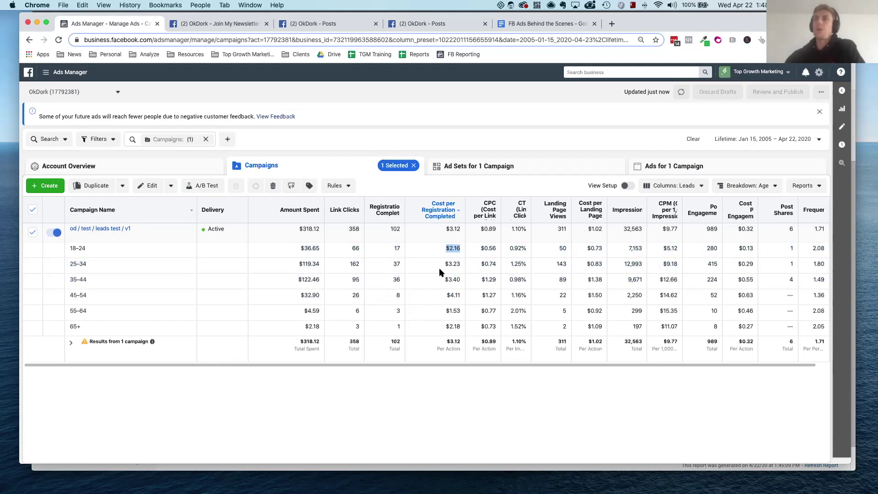
{"action": "left_click_drag", "start_coordinate": [441, 296], "coordinate": [466, 295]}
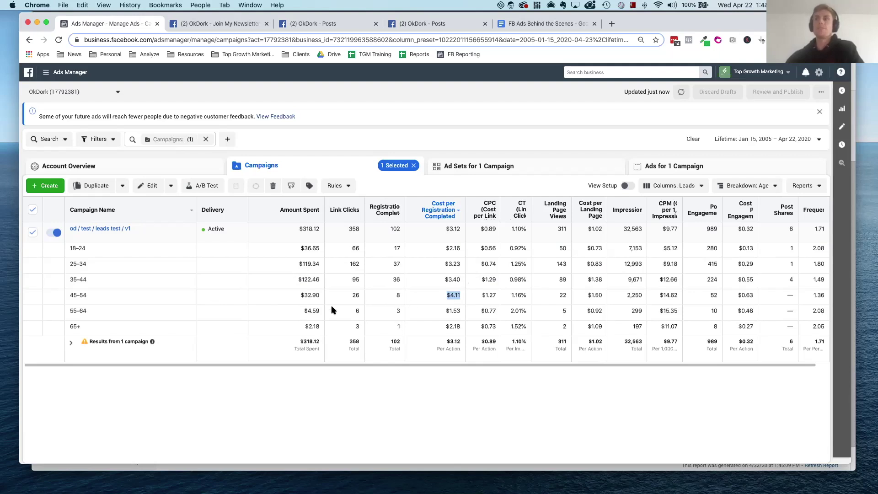
{"action": "left_click_drag", "start_coordinate": [301, 311], "coordinate": [309, 339]}
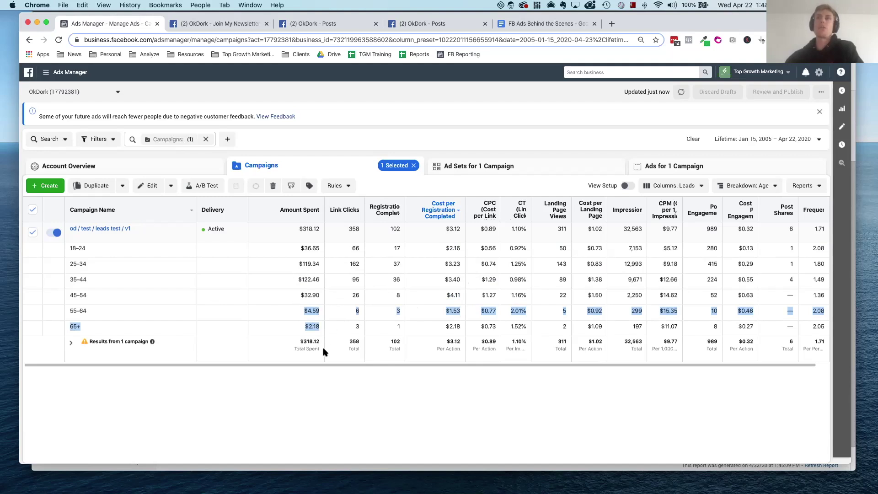
{"action": "left_click", "coordinate": [461, 278]}
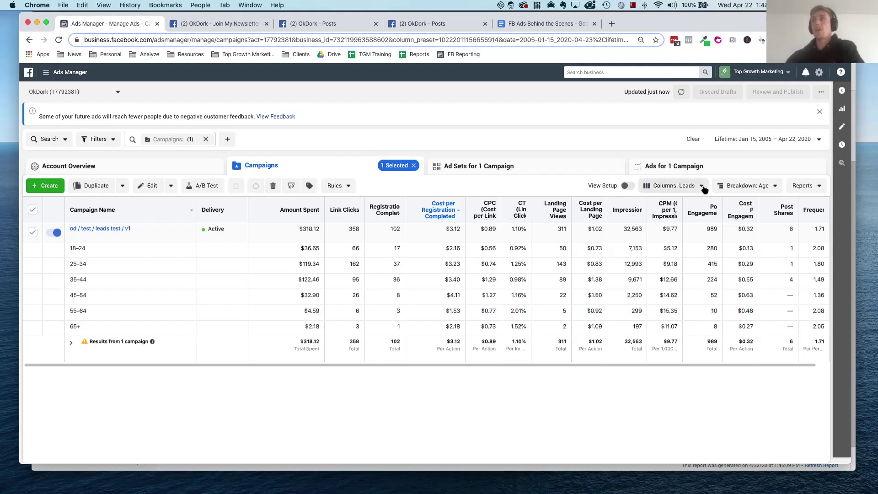
- Change the od / test / leads test / v1 campaign's delivery breakdown from age to Gender
{"action": "left_click", "coordinate": [740, 185]}
{"action": "mouse_move", "coordinate": [653, 216]}
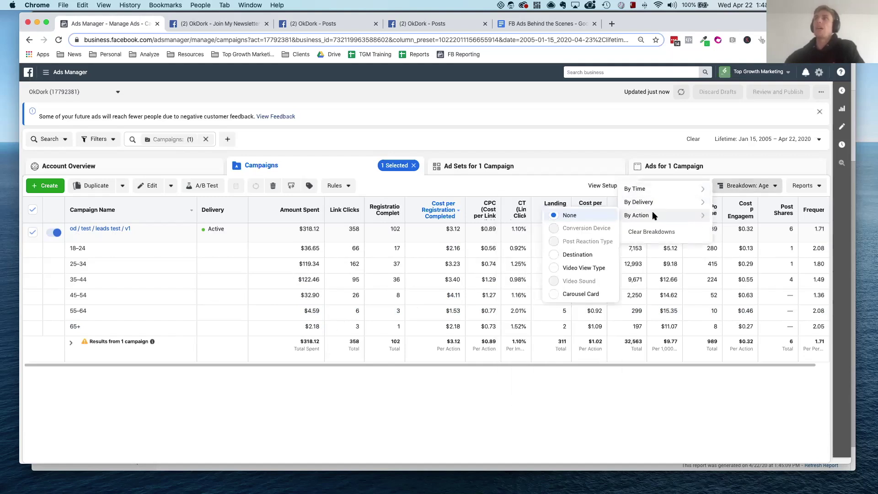
{"action": "mouse_move", "coordinate": [662, 202]}
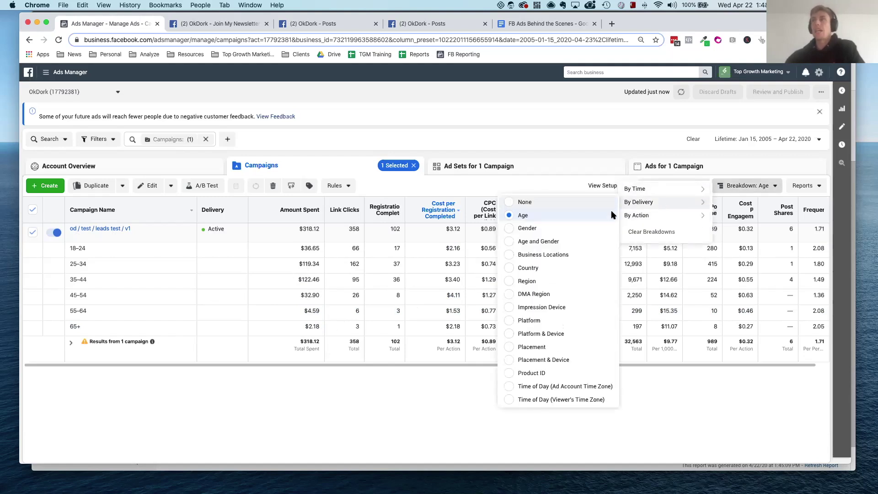
{"action": "left_click", "coordinate": [527, 228]}
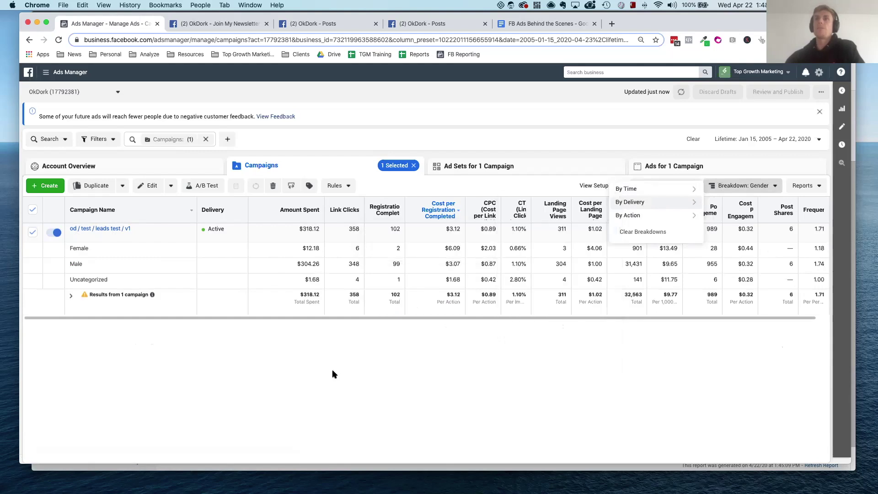
- Examine the other delivery breakdown options available for the campaign, such as Impression Device
{"action": "mouse_move", "coordinate": [663, 214]}
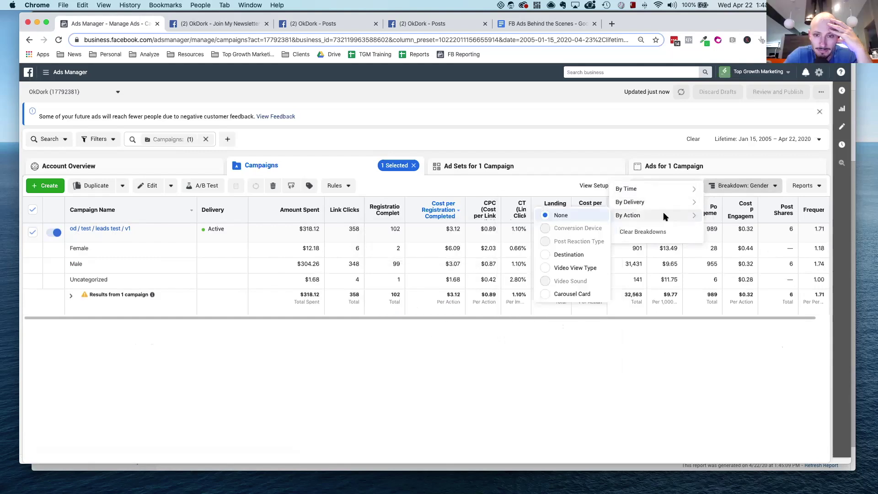
{"action": "mouse_move", "coordinate": [642, 201]}
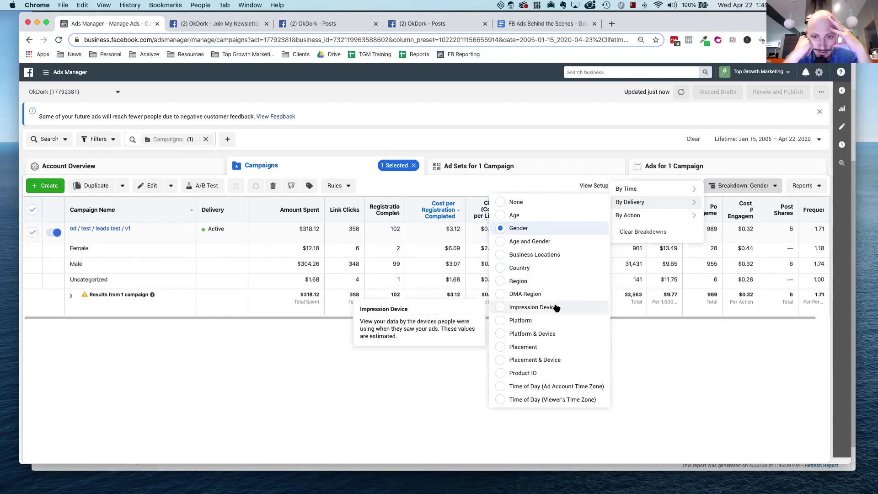
- Break down the leads test campaign's results by region and scan the cost per registration for each one
{"action": "left_click", "coordinate": [537, 284]}
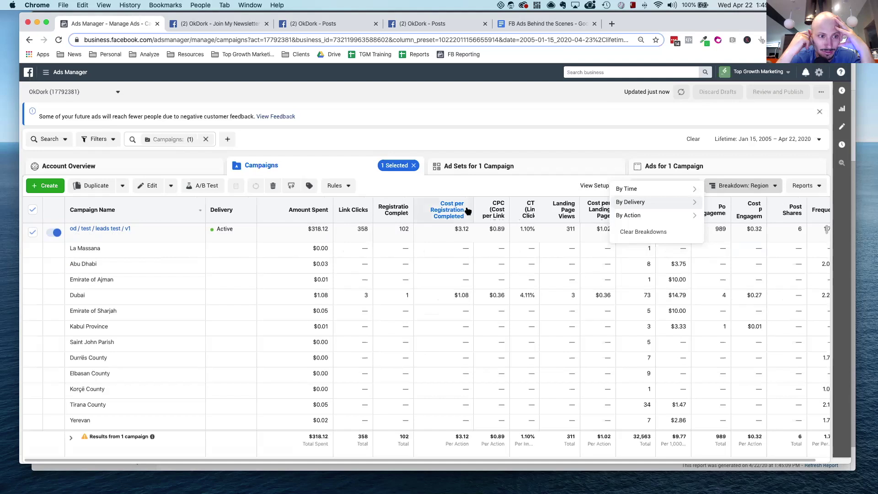
{"action": "mouse_move", "coordinate": [449, 210]}
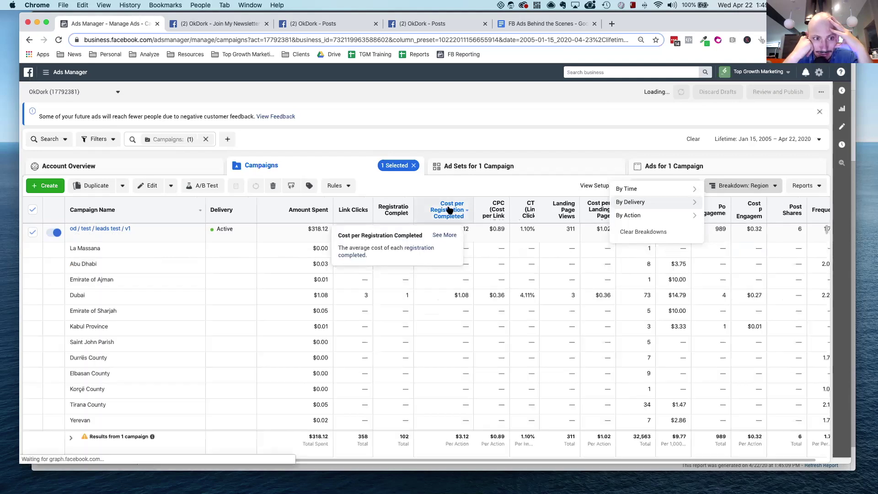
{"action": "scroll", "coordinate": [448, 284], "scroll_direction": "down", "scroll_amount": 5}
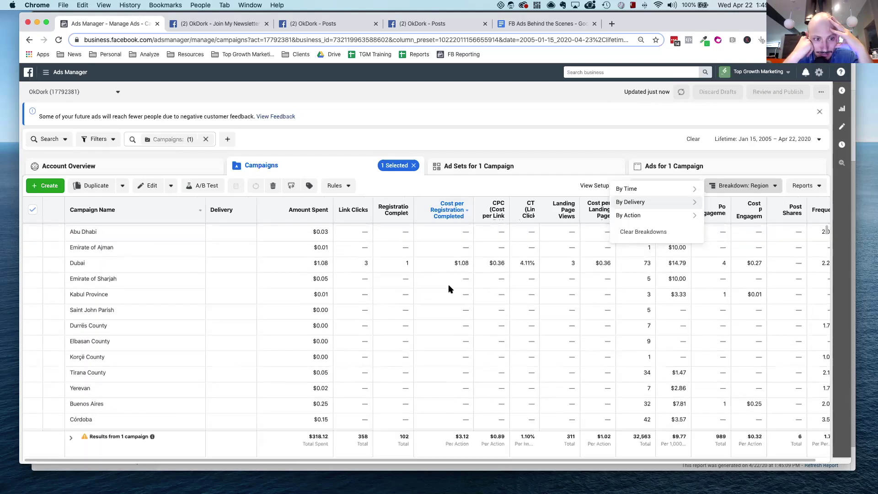
{"action": "scroll", "coordinate": [448, 288], "scroll_direction": "down", "scroll_amount": 5}
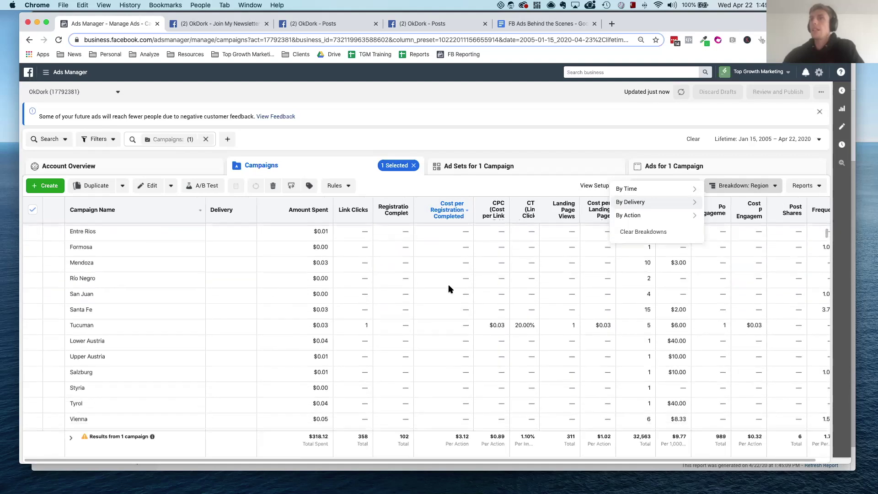
{"action": "scroll", "coordinate": [449, 288], "scroll_direction": "up", "scroll_amount": 10}
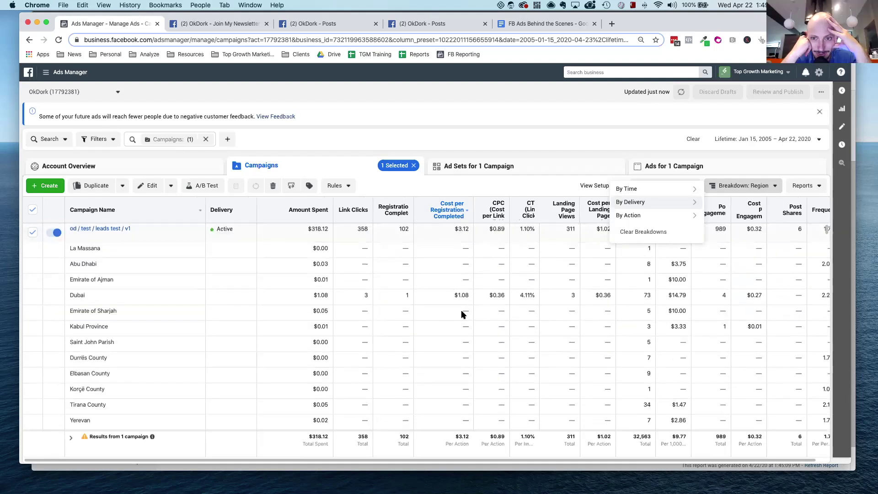
{"action": "scroll", "coordinate": [461, 310], "scroll_direction": "down", "scroll_amount": 5}
{"action": "scroll", "coordinate": [461, 309], "scroll_direction": "up", "scroll_amount": 6}
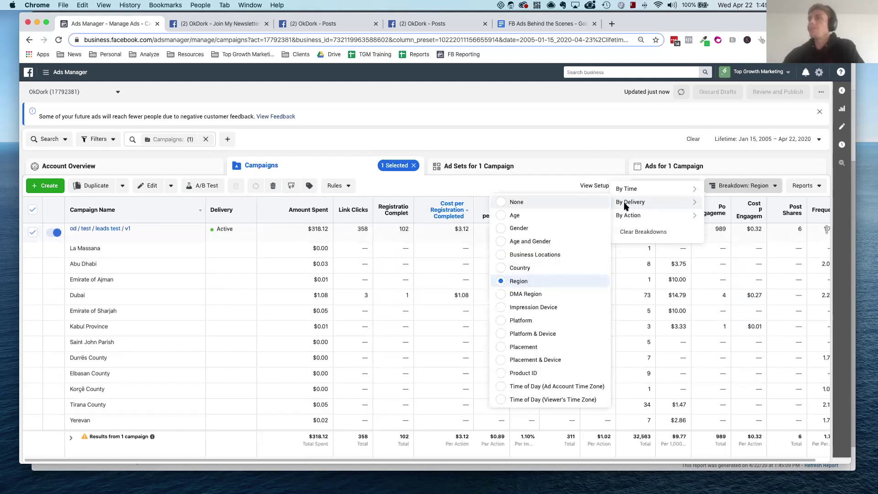
- Switch the delivery breakdown to Country and skim the cost per registration across the countries
{"action": "left_click", "coordinate": [550, 270]}
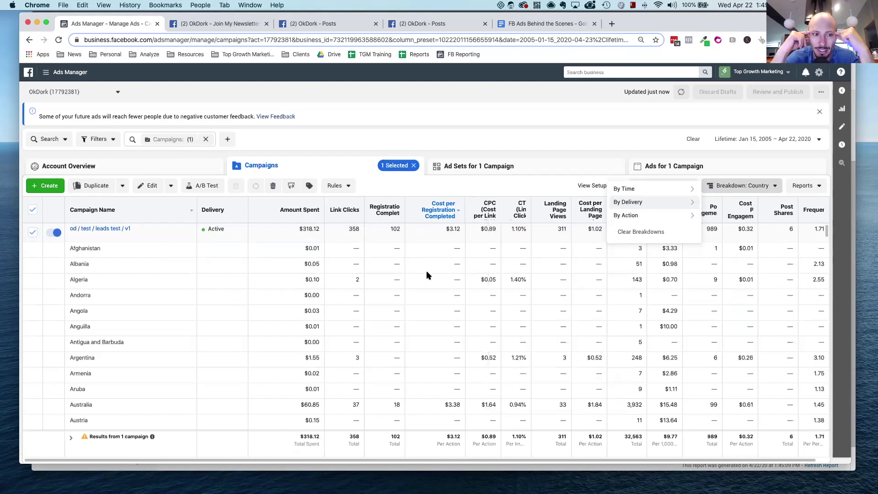
{"action": "scroll", "coordinate": [455, 255], "scroll_direction": "down", "scroll_amount": 5}
{"action": "scroll", "coordinate": [454, 255], "scroll_direction": "down", "scroll_amount": 12}
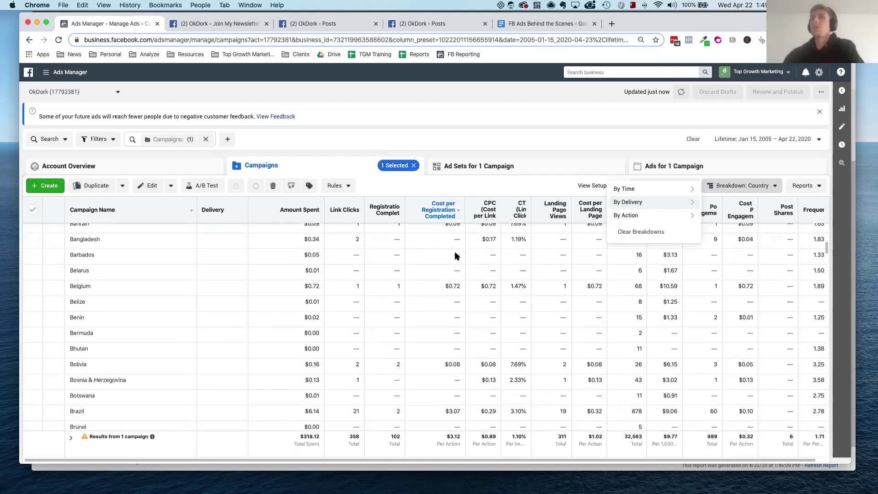
{"action": "scroll", "coordinate": [455, 256], "scroll_direction": "down", "scroll_amount": 8}
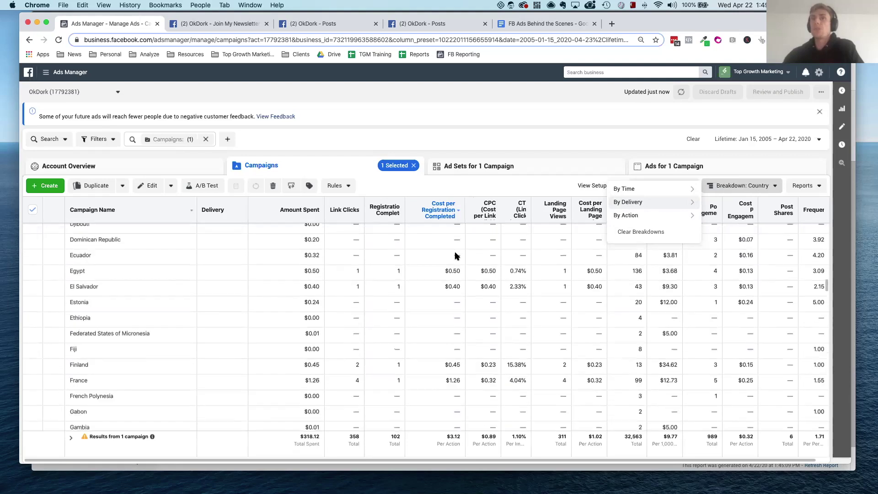
{"action": "scroll", "coordinate": [454, 251], "scroll_direction": "up", "scroll_amount": 15}
- Sort the campaign table by Amount Spent
{"action": "left_click", "coordinate": [309, 211]}
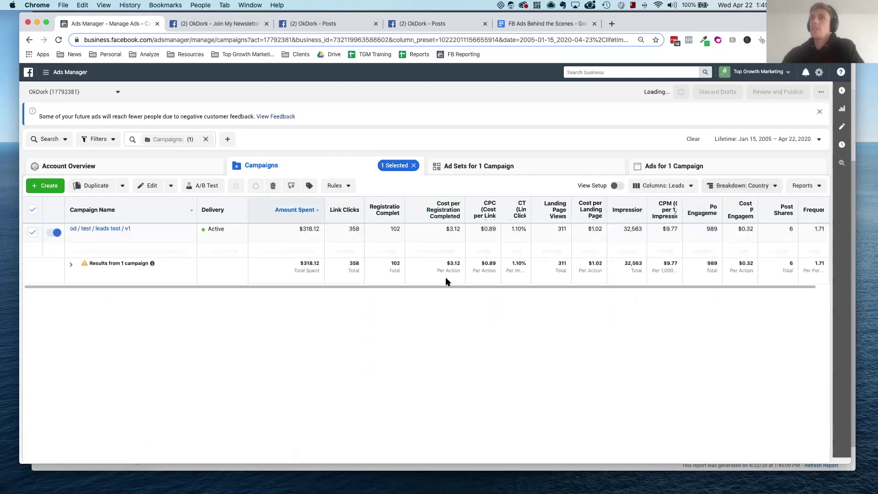
{"action": "left_click", "coordinate": [298, 211]}
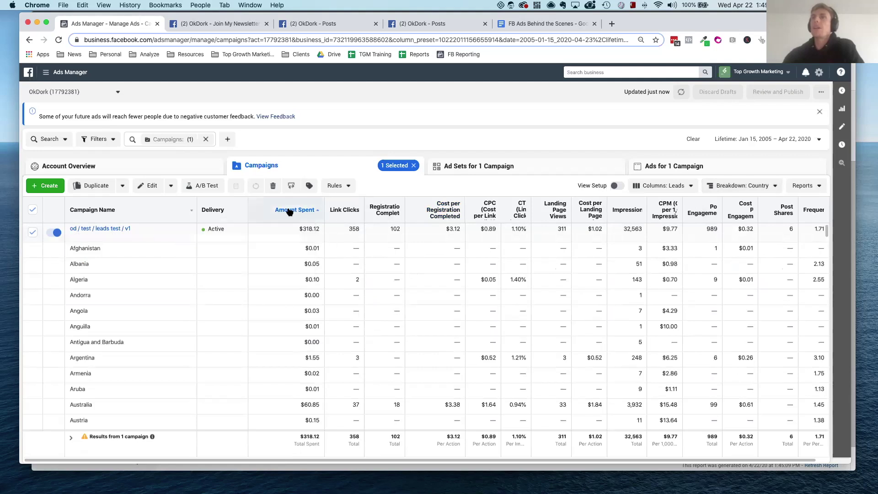
{"action": "left_click", "coordinate": [290, 211]}
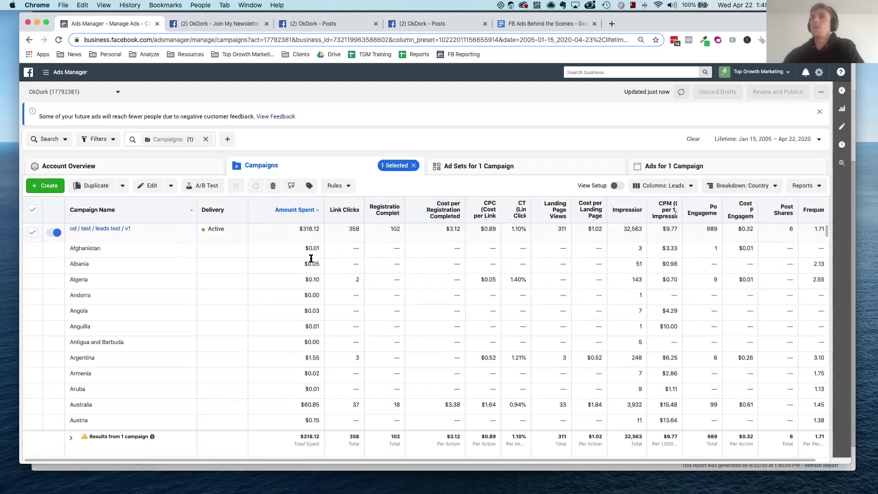
- Examine Australia's amount spent and cost per registration in the country breakdown
{"action": "scroll", "coordinate": [310, 275], "scroll_direction": "down", "scroll_amount": 3}
{"action": "left_click_drag", "start_coordinate": [292, 339], "coordinate": [325, 341]}
{"action": "scroll", "coordinate": [271, 343], "scroll_direction": "down", "scroll_amount": 2}
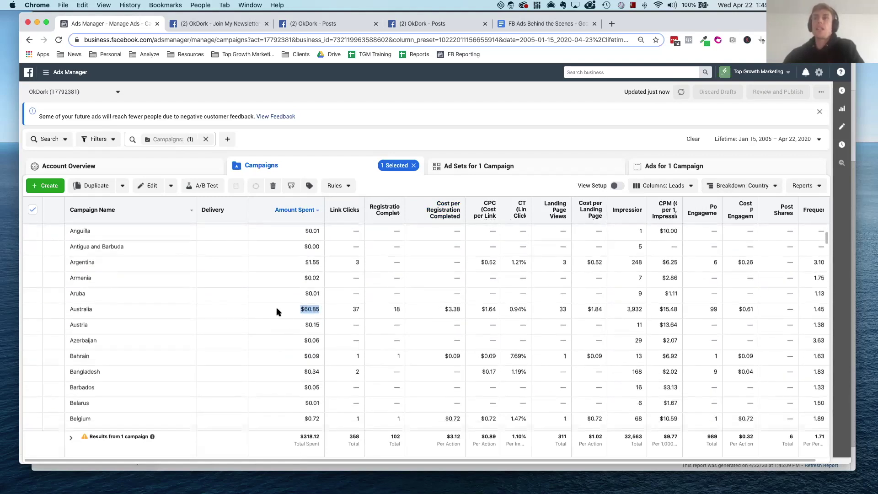
{"action": "scroll", "coordinate": [276, 312], "scroll_direction": "down", "scroll_amount": 5}
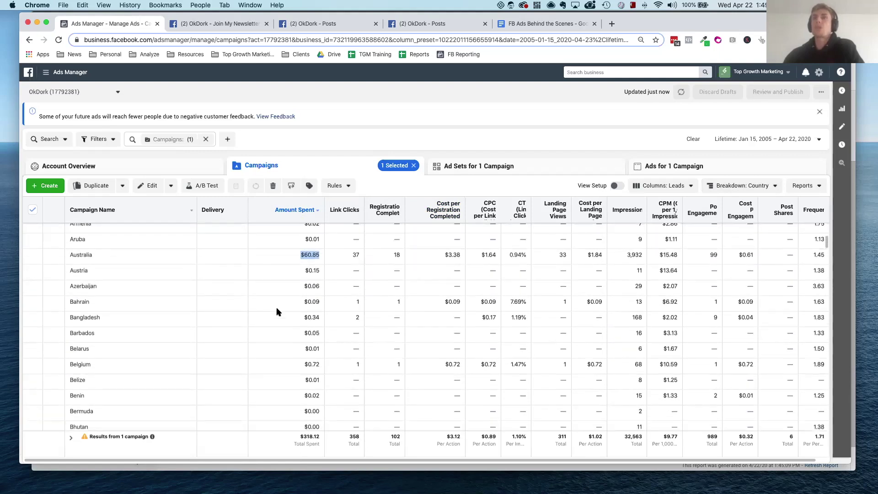
{"action": "scroll", "coordinate": [276, 310], "scroll_direction": "up", "scroll_amount": 3}
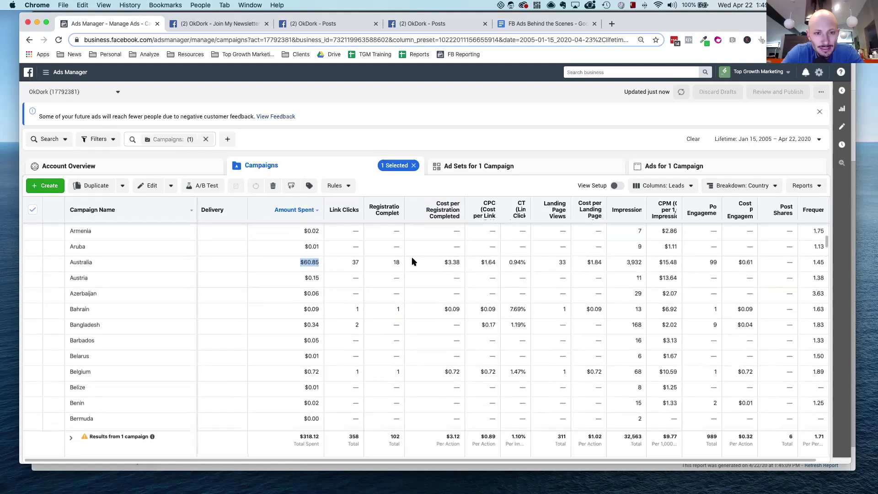
{"action": "double_click", "coordinate": [451, 263]}
- Examine Canada's row from amount spent through cost per registration
{"action": "scroll", "coordinate": [389, 302], "scroll_direction": "down", "scroll_amount": 8}
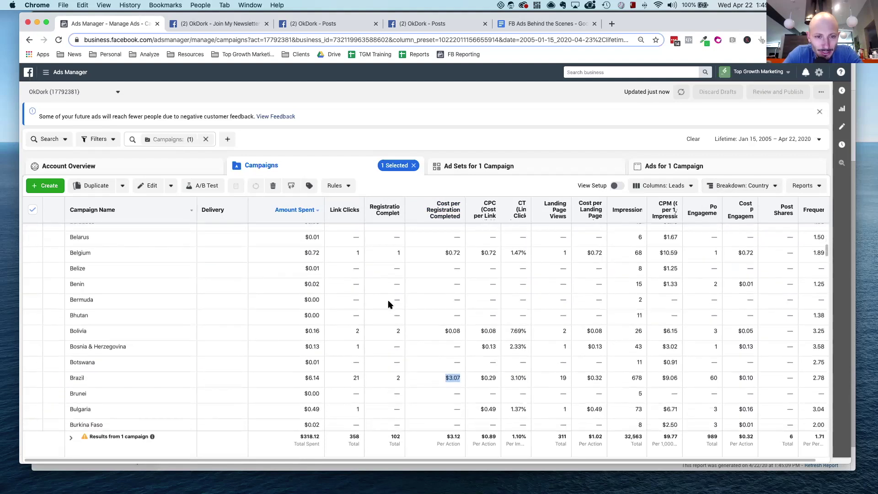
{"action": "scroll", "coordinate": [388, 300], "scroll_direction": "down", "scroll_amount": 10}
{"action": "left_click_drag", "start_coordinate": [302, 329], "coordinate": [435, 332]}
{"action": "scroll", "coordinate": [435, 332], "scroll_direction": "down", "scroll_amount": 3}
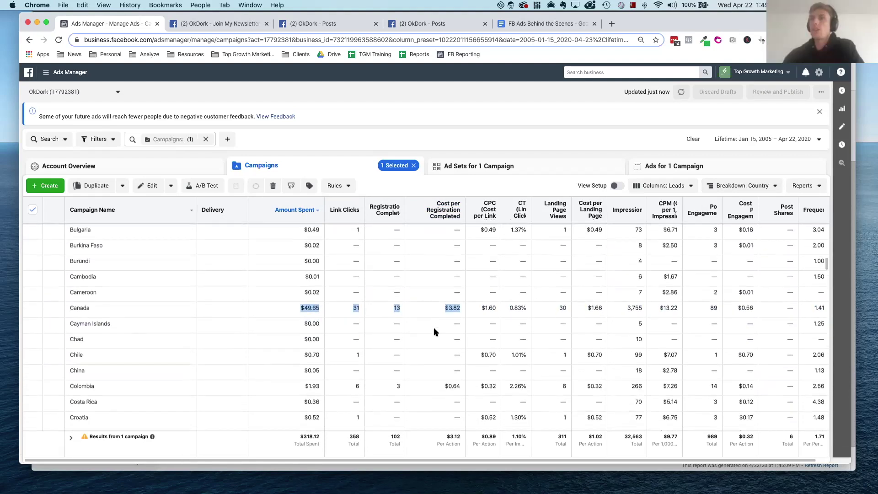
- Examine India's row from amount spent through cost per link click
{"action": "scroll", "coordinate": [434, 331], "scroll_direction": "down", "scroll_amount": 15}
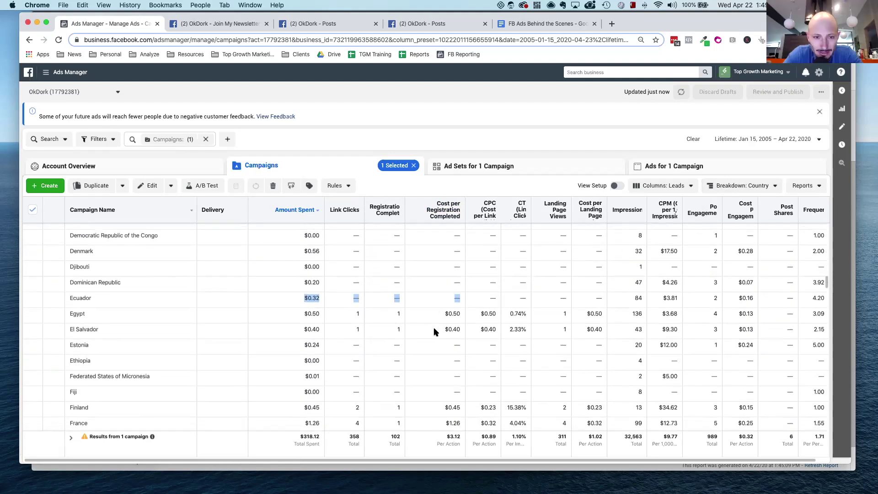
{"action": "scroll", "coordinate": [434, 332], "scroll_direction": "down", "scroll_amount": 20}
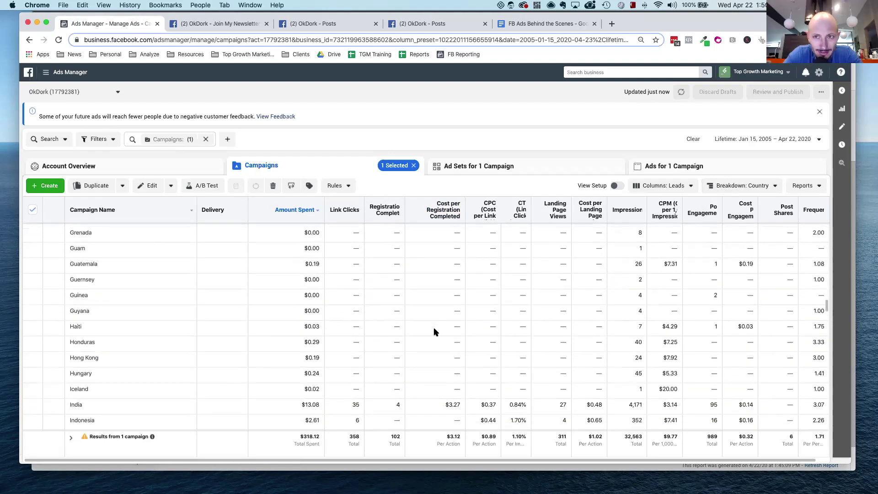
{"action": "left_click_drag", "start_coordinate": [306, 350], "coordinate": [346, 351]}
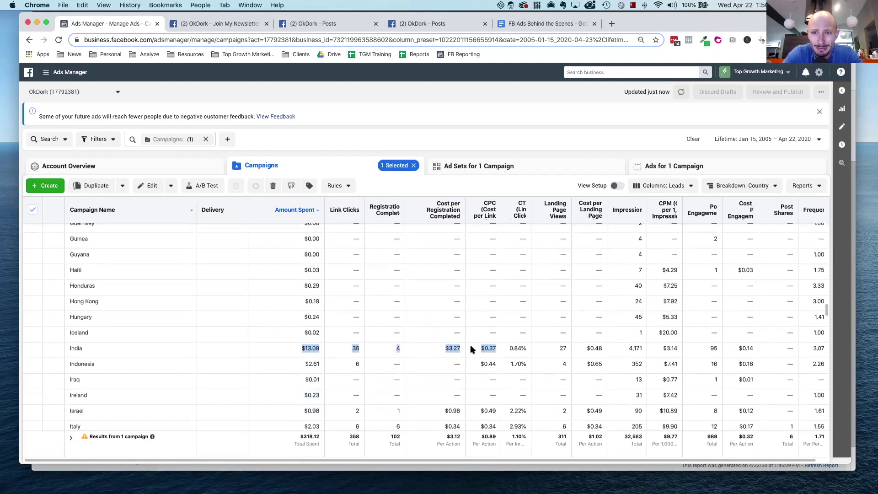
{"action": "left_click", "coordinate": [494, 347]}
- Compare the spend and cost per registration of the United Kingdom and the United States in the country breakdown
{"action": "scroll", "coordinate": [353, 350], "scroll_direction": "down", "scroll_amount": 4}
{"action": "scroll", "coordinate": [353, 353], "scroll_direction": "down", "scroll_amount": 15}
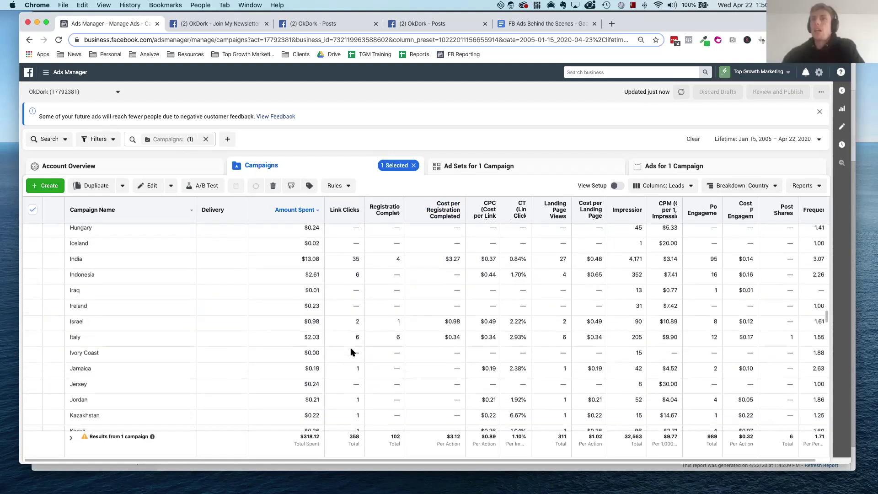
{"action": "scroll", "coordinate": [352, 351], "scroll_direction": "down", "scroll_amount": 20}
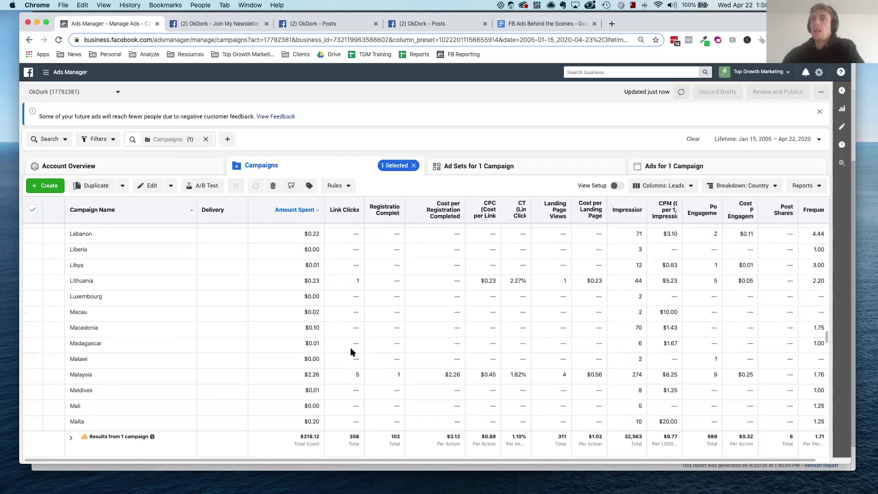
{"action": "scroll", "coordinate": [352, 351], "scroll_direction": "down", "scroll_amount": 20}
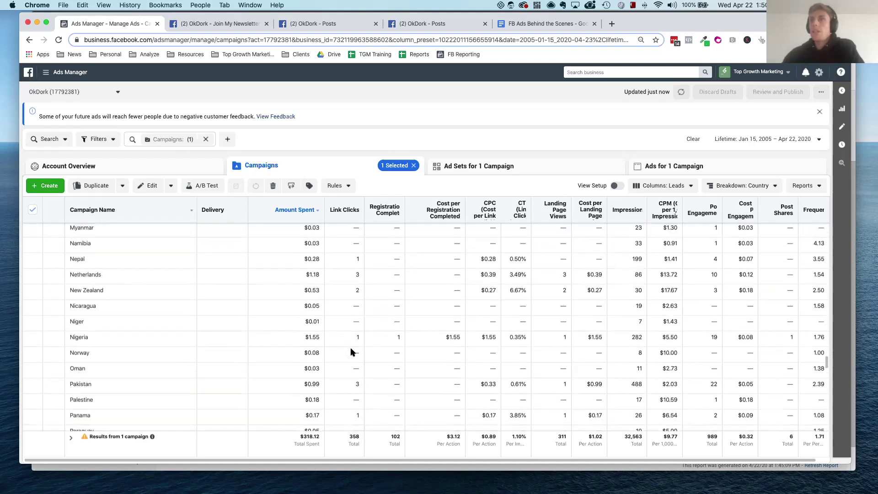
{"action": "scroll", "coordinate": [351, 352], "scroll_direction": "down", "scroll_amount": 20}
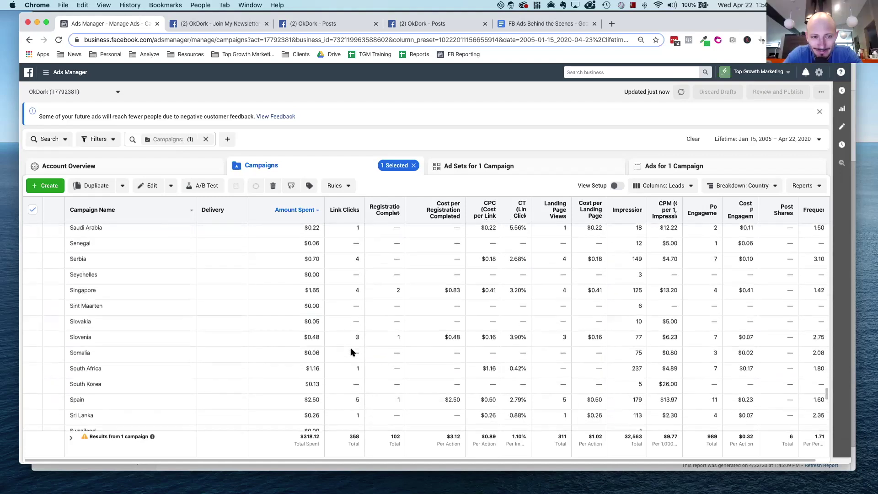
{"action": "scroll", "coordinate": [352, 351], "scroll_direction": "up", "scroll_amount": 1}
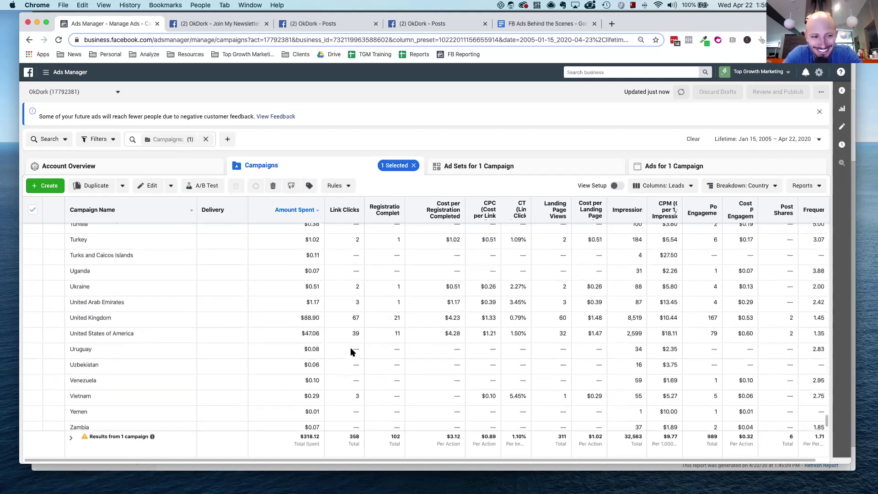
{"action": "left_click_drag", "start_coordinate": [299, 318], "coordinate": [483, 320]}
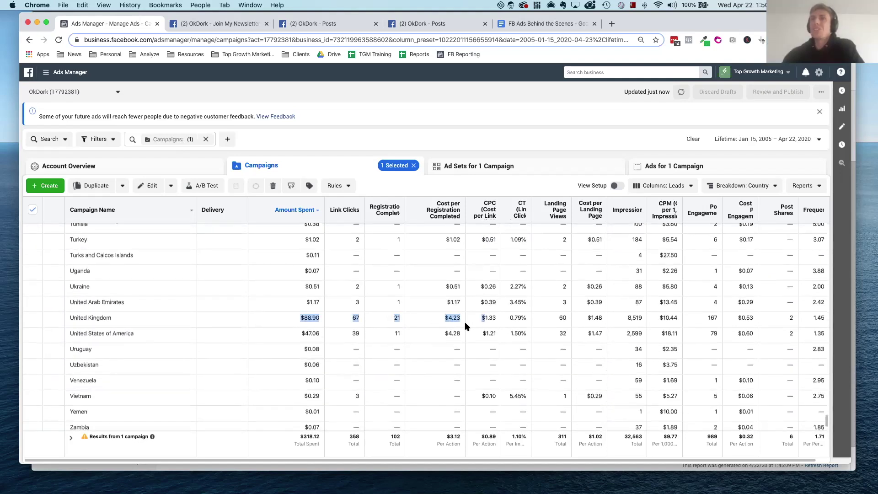
{"action": "double_click", "coordinate": [452, 332]}
{"action": "triple_click", "coordinate": [450, 318]}
{"action": "double_click", "coordinate": [452, 331]}
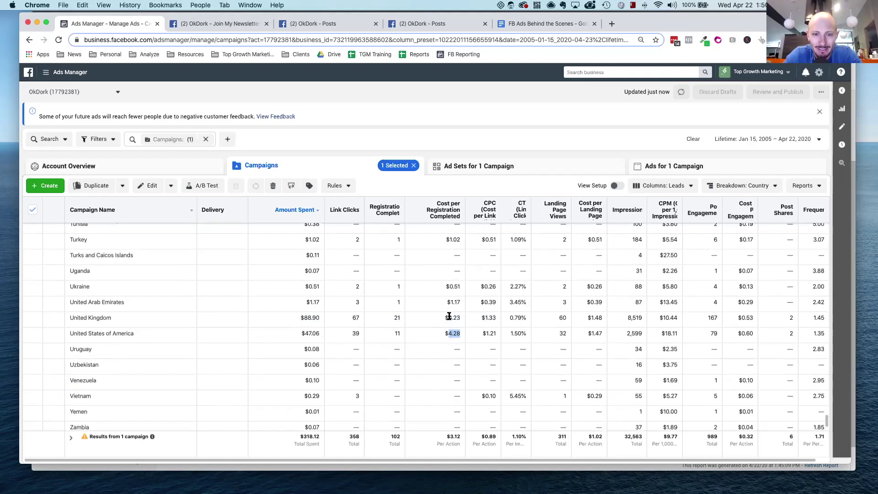
{"action": "left_click", "coordinate": [458, 317]}
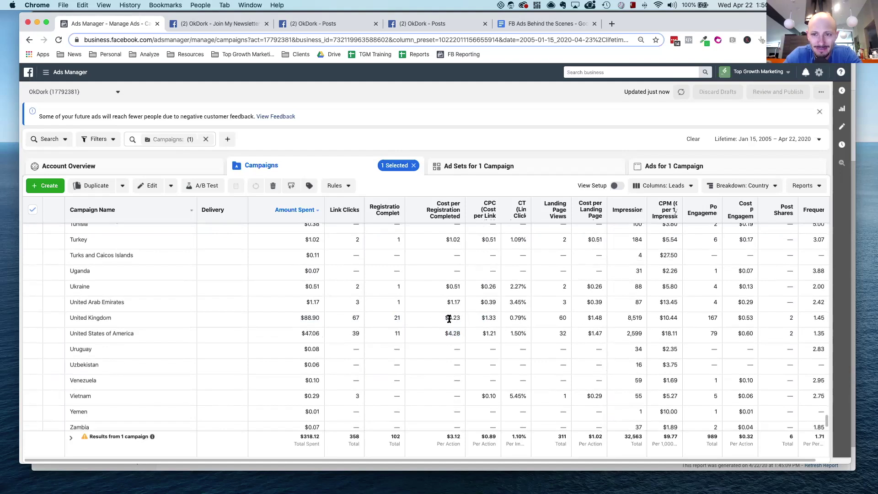
{"action": "double_click", "coordinate": [451, 318]}
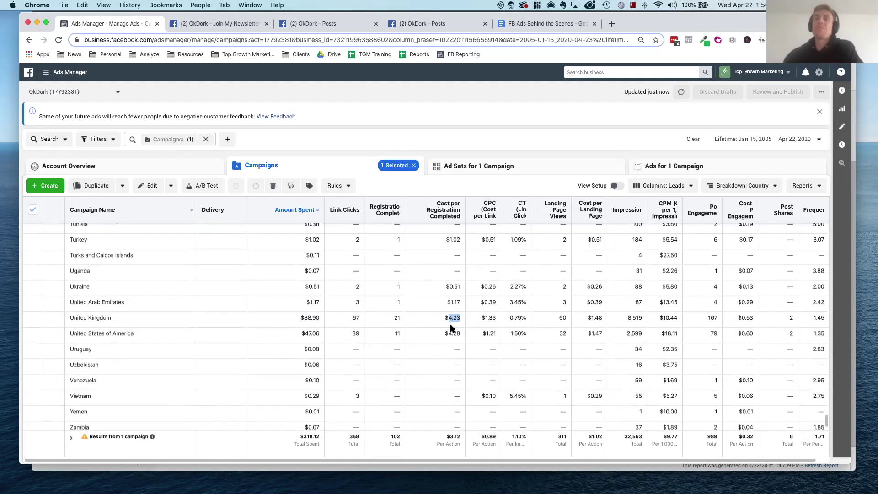
- Switch the delivery breakdown to Platform and check Instagram's cost per registration
{"action": "scroll", "coordinate": [450, 327], "scroll_direction": "up", "scroll_amount": 20}
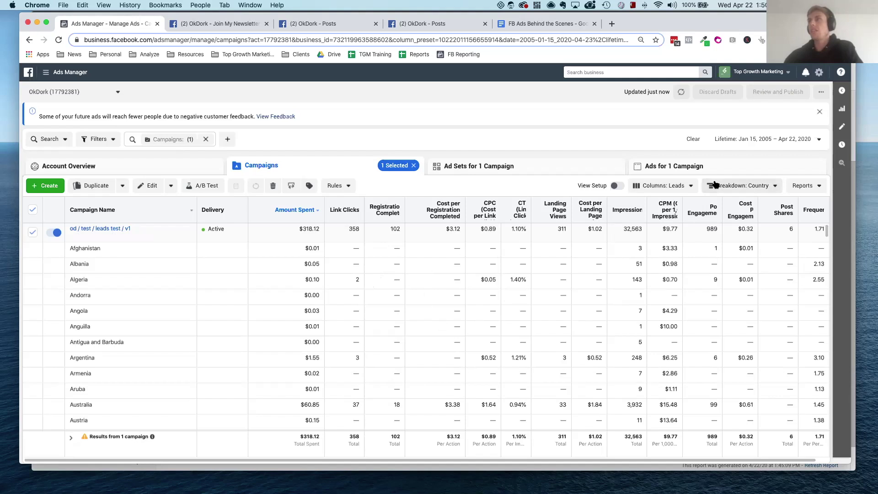
{"action": "left_click", "coordinate": [688, 188]}
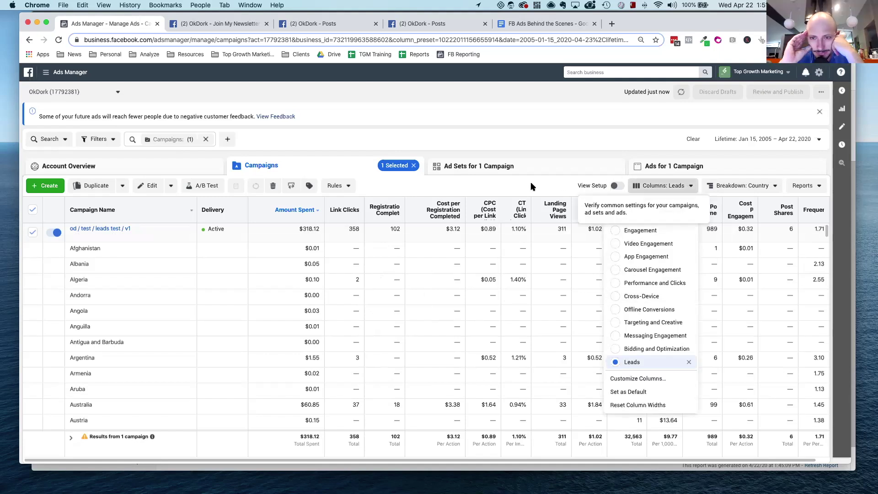
{"action": "left_click", "coordinate": [730, 183]}
{"action": "mouse_move", "coordinate": [635, 215]}
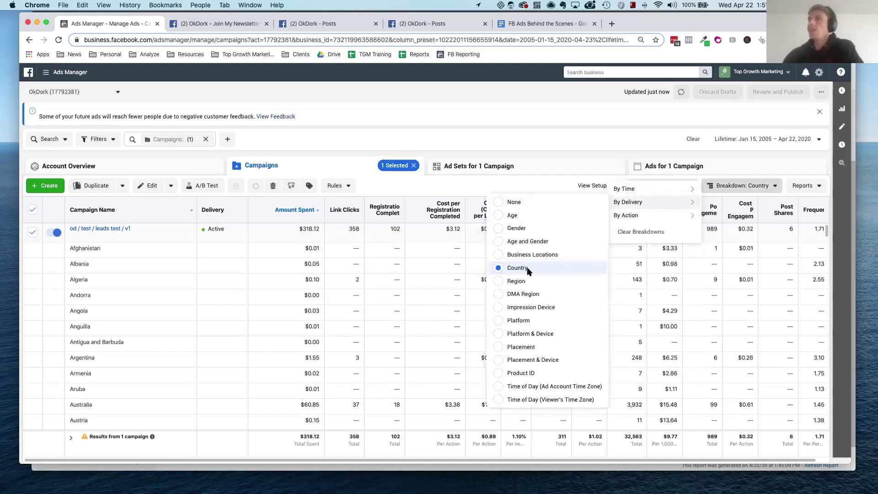
{"action": "left_click", "coordinate": [552, 323]}
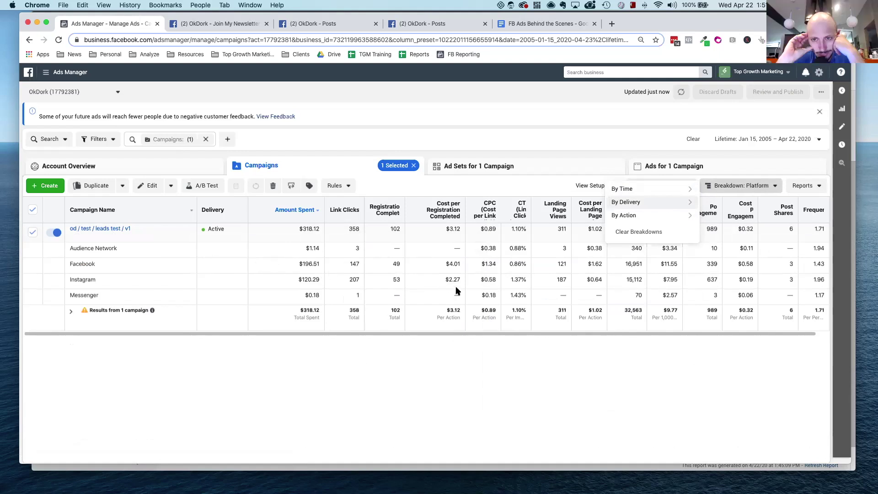
{"action": "left_click_drag", "start_coordinate": [460, 280], "coordinate": [429, 280]}
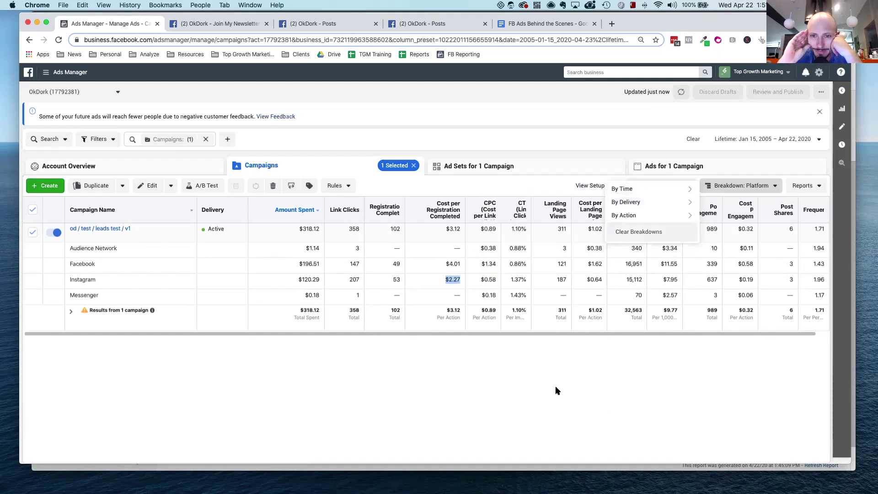
{"action": "left_click", "coordinate": [479, 277]}
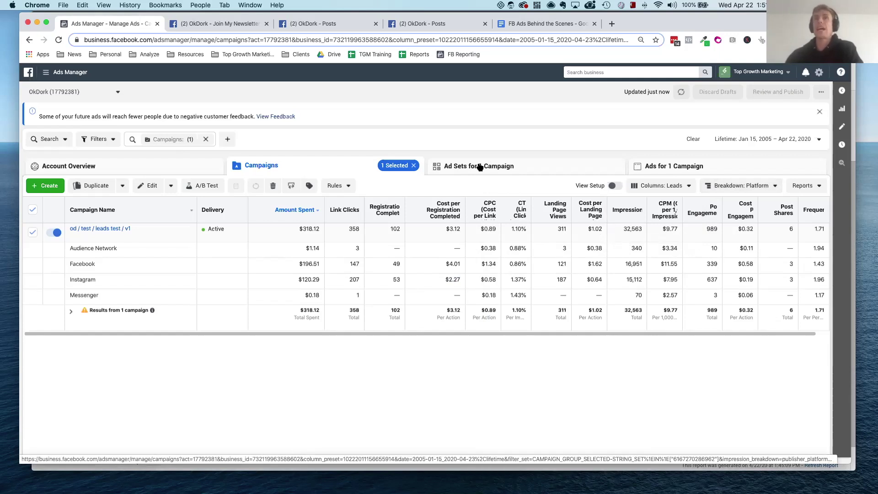
- View the campaign's ad sets under the Platform breakdown and return to the campaigns list
{"action": "mouse_move", "coordinate": [89, 230]}
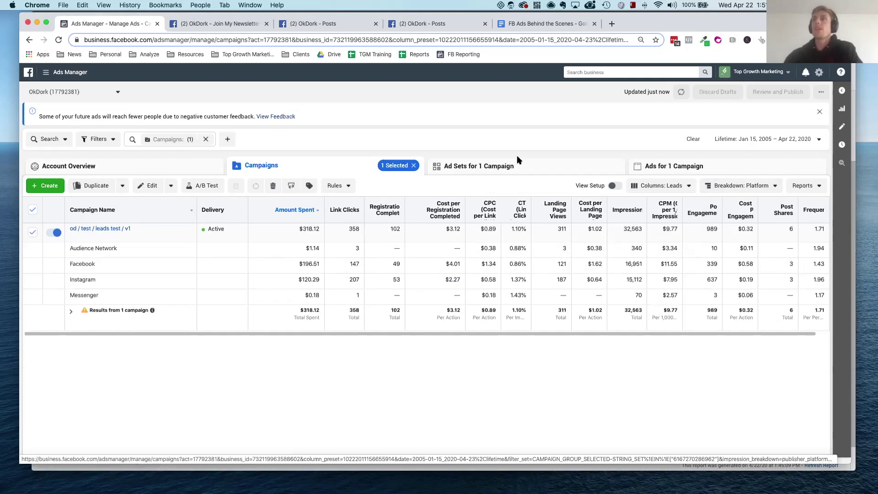
{"action": "left_click", "coordinate": [529, 168]}
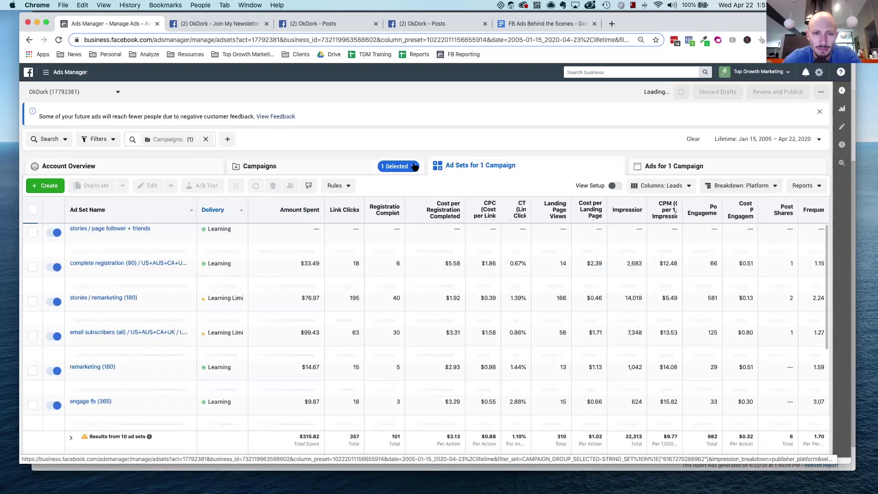
{"action": "left_click", "coordinate": [344, 167]}
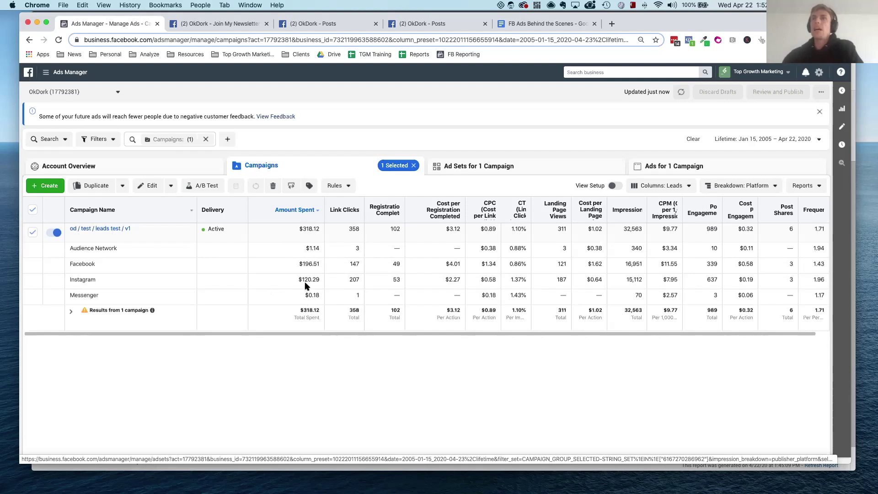
- Examine the Messenger and Audience Network rows of the platform breakdown, including Audience Network's cost per link click
{"action": "double_click", "coordinate": [81, 296]}
{"action": "triple_click", "coordinate": [94, 249]}
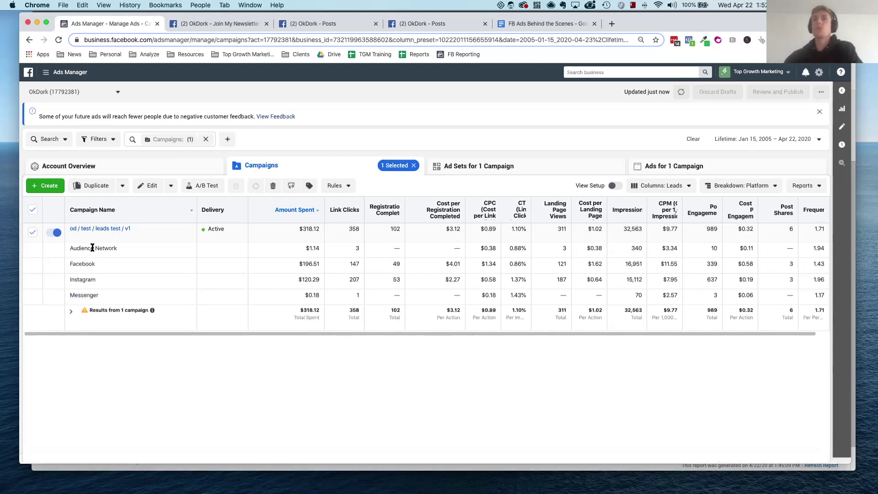
{"action": "double_click", "coordinate": [85, 295]}
{"action": "double_click", "coordinate": [80, 247]}
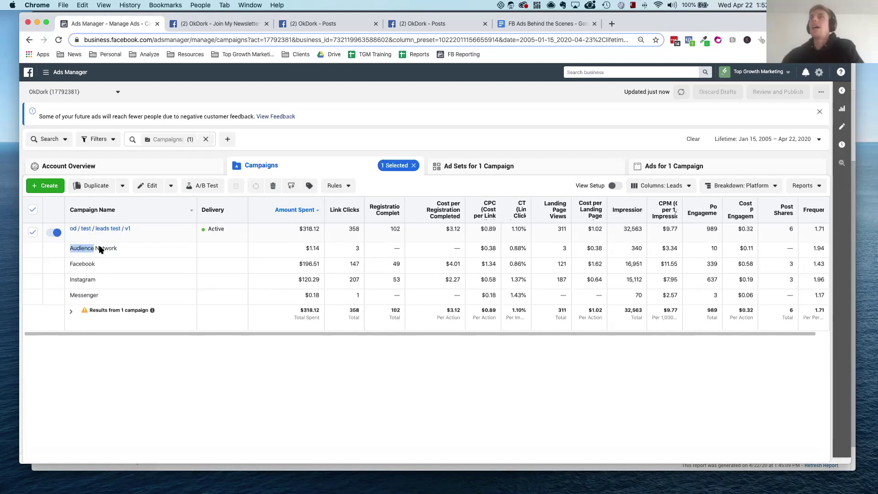
{"action": "left_click", "coordinate": [97, 249]}
{"action": "triple_click", "coordinate": [97, 249]}
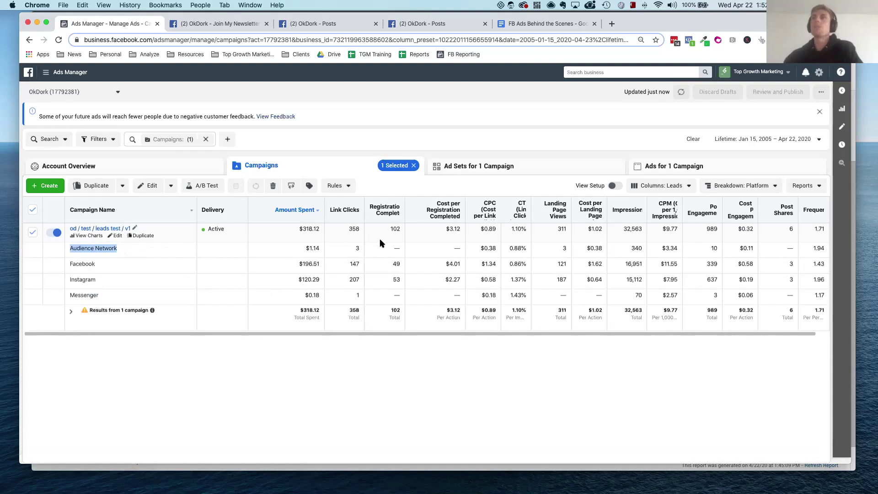
{"action": "double_click", "coordinate": [490, 248]}
{"action": "left_click", "coordinate": [484, 248]}
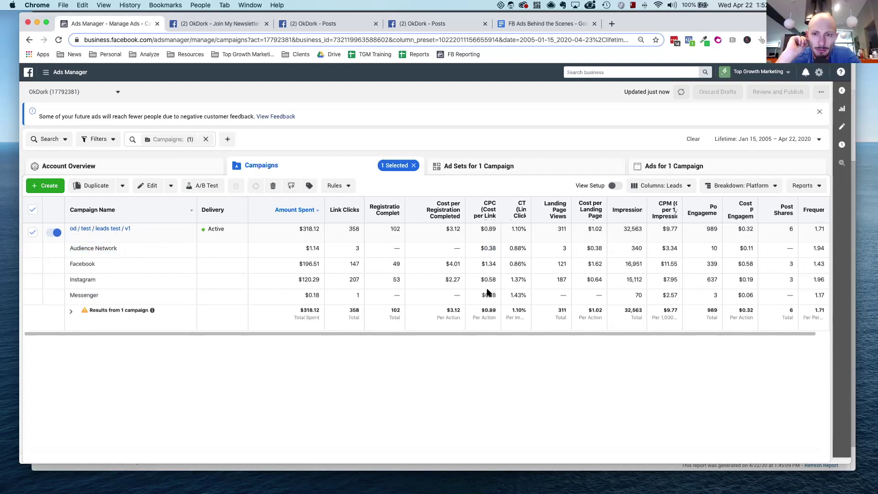
- Switch the campaign's delivery breakdown to Platform & Device
{"action": "left_click", "coordinate": [678, 186]}
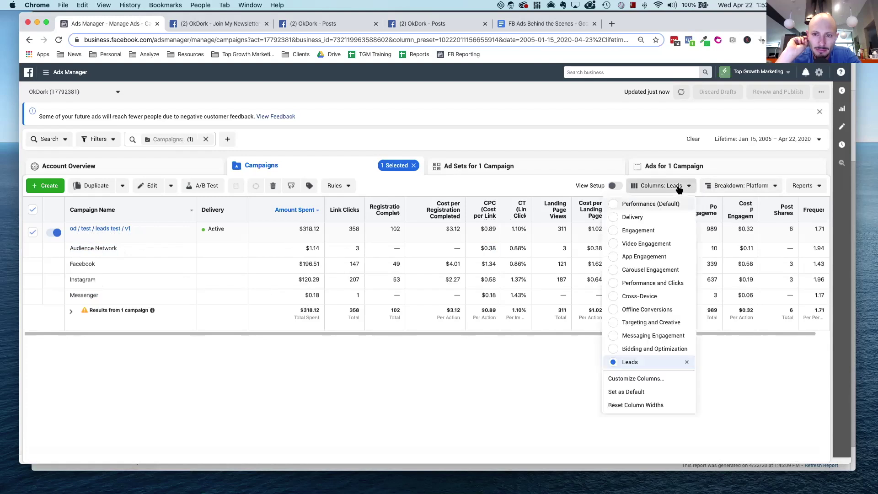
{"action": "left_click", "coordinate": [720, 186]}
{"action": "mouse_move", "coordinate": [623, 203]}
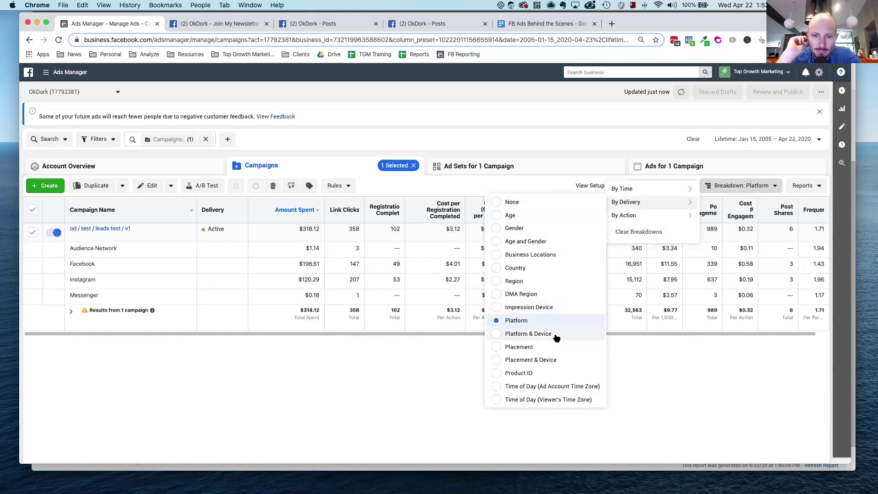
{"action": "left_click", "coordinate": [556, 337]}
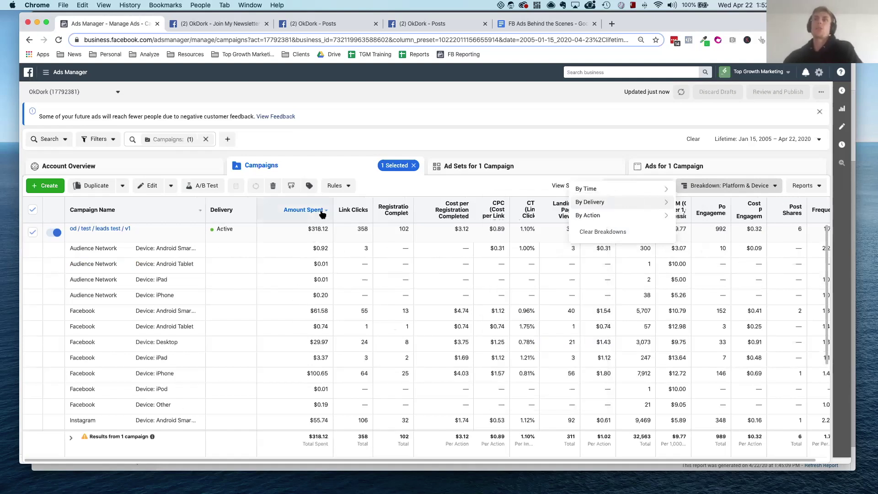
{"action": "mouse_move", "coordinate": [304, 211]}
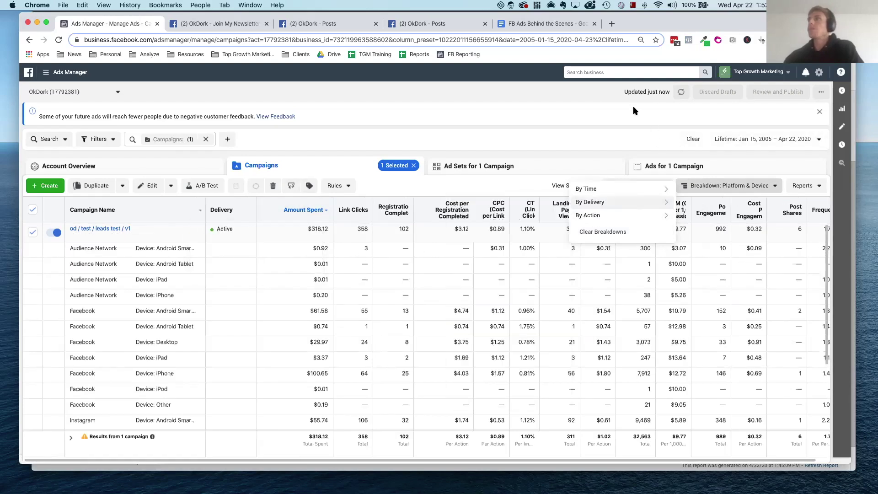
- Check the Facebook Android smartphone row and widen the Campaign Name column enough to show the full device names
{"action": "scroll", "coordinate": [430, 283], "scroll_direction": "down", "scroll_amount": 3}
{"action": "scroll", "coordinate": [449, 286], "scroll_direction": "up", "scroll_amount": 3}
{"action": "left_click_drag", "start_coordinate": [353, 307], "coordinate": [470, 310]}
{"action": "left_click", "coordinate": [204, 198]}
{"action": "left_click_drag", "start_coordinate": [204, 200], "coordinate": [221, 200]}
- Compare the cost per registration of Facebook iPhone, Instagram iPhone and Instagram Android smartphone
{"action": "scroll", "coordinate": [480, 315], "scroll_direction": "down", "scroll_amount": 1}
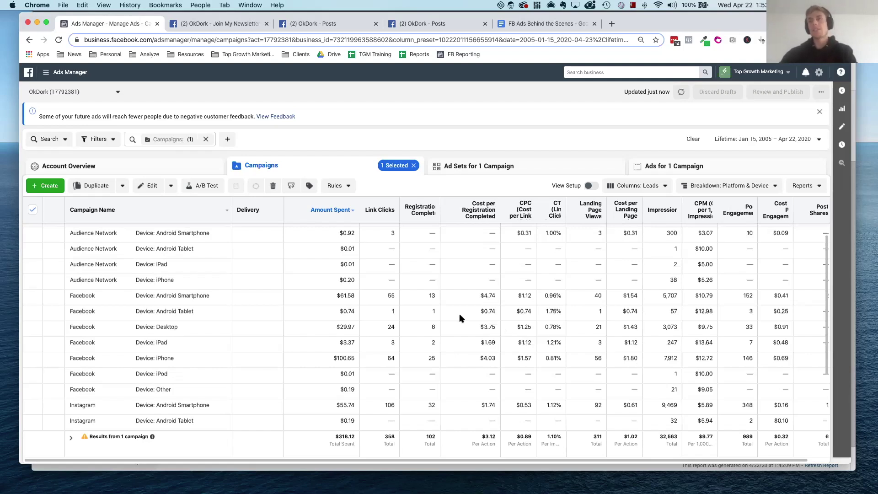
{"action": "scroll", "coordinate": [460, 319], "scroll_direction": "down", "scroll_amount": 1}
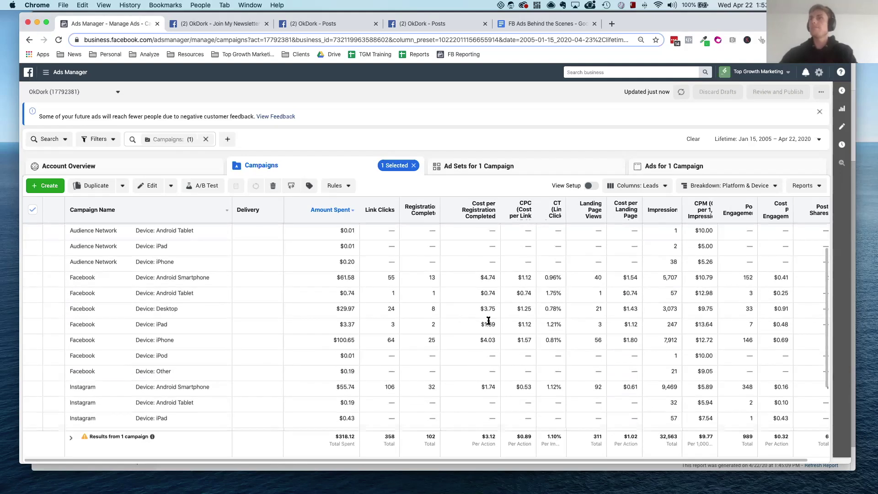
{"action": "scroll", "coordinate": [487, 325], "scroll_direction": "down", "scroll_amount": 1}
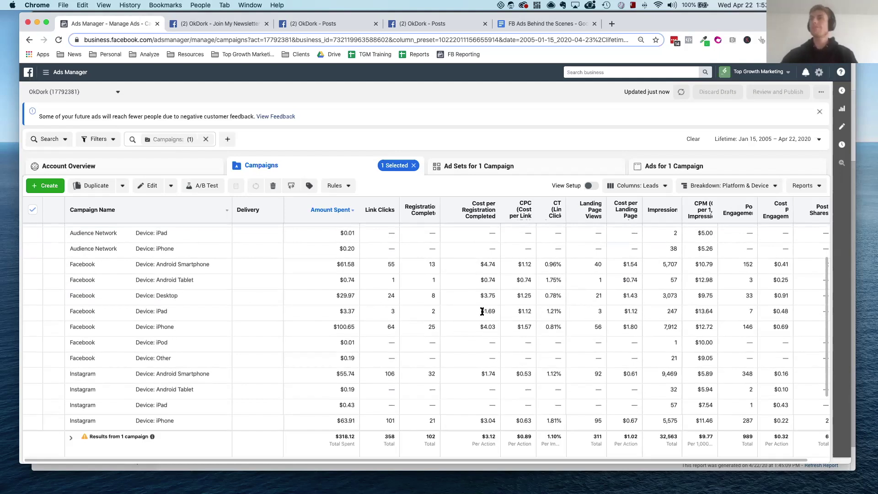
{"action": "scroll", "coordinate": [482, 311], "scroll_direction": "down", "scroll_amount": 1}
{"action": "left_click_drag", "start_coordinate": [478, 310], "coordinate": [502, 312]}
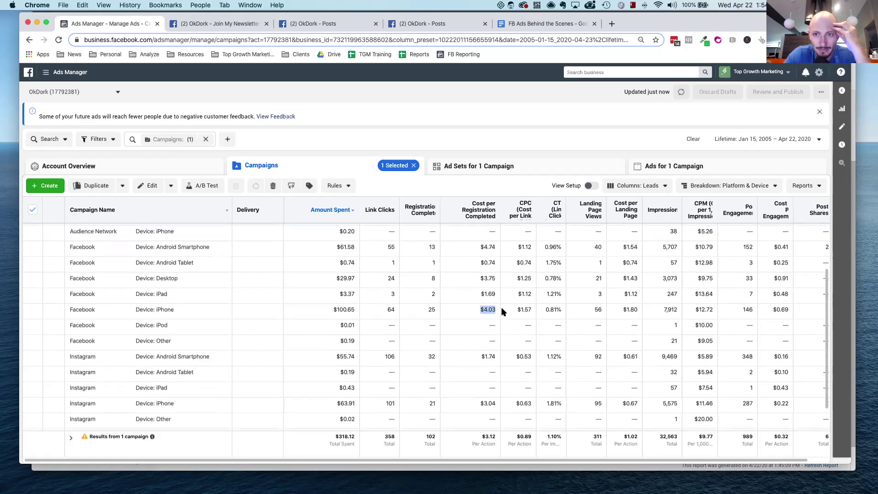
{"action": "scroll", "coordinate": [501, 321], "scroll_direction": "down", "scroll_amount": 1}
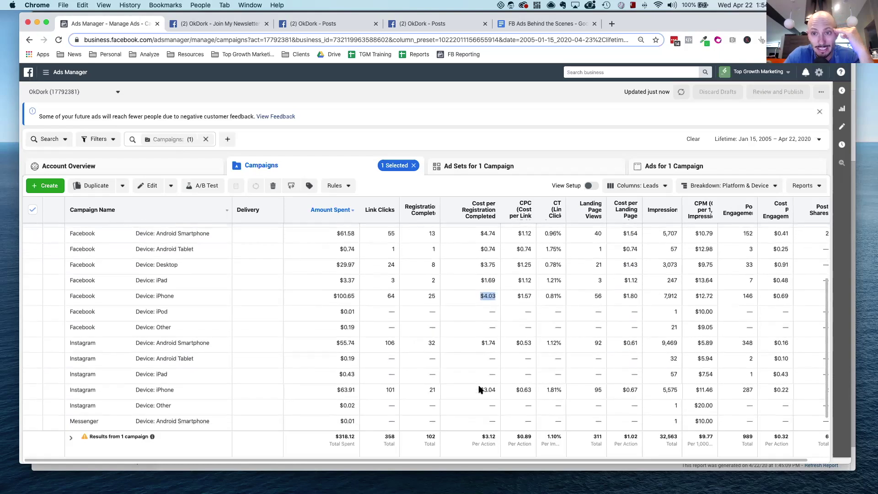
{"action": "left_click_drag", "start_coordinate": [481, 387], "coordinate": [502, 389]}
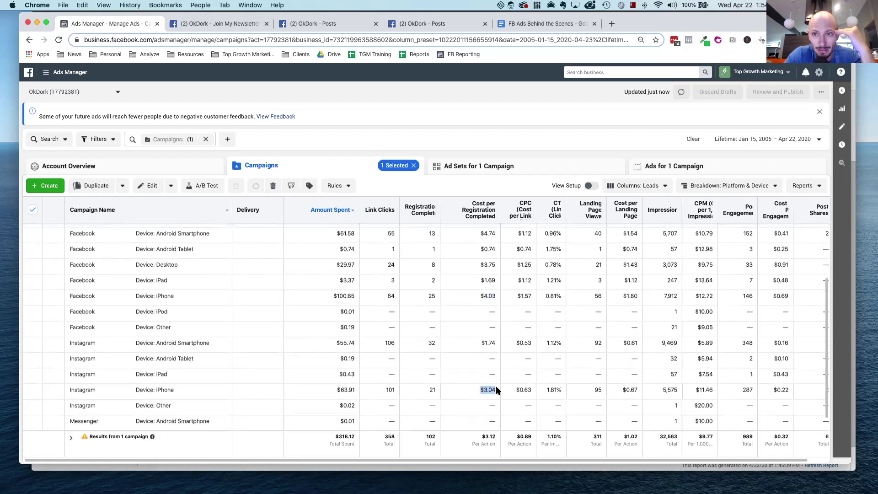
{"action": "left_click_drag", "start_coordinate": [481, 342], "coordinate": [503, 345]}
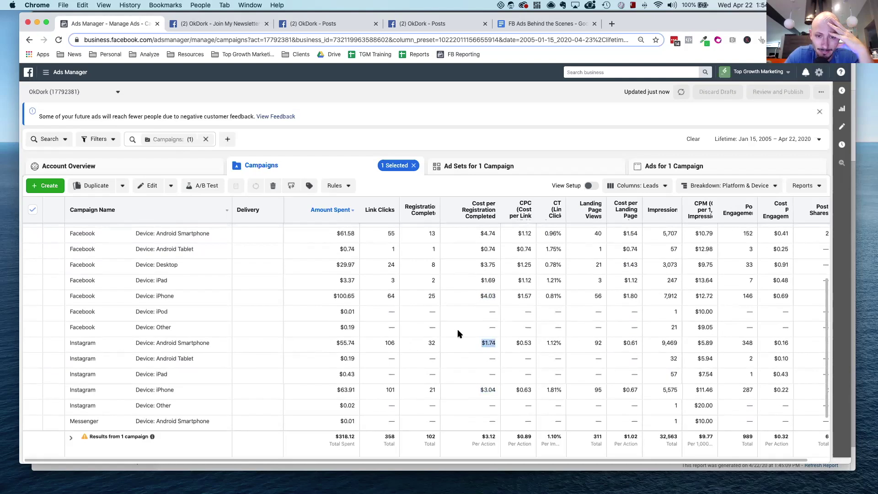
{"action": "scroll", "coordinate": [459, 333], "scroll_direction": "down", "scroll_amount": 1}
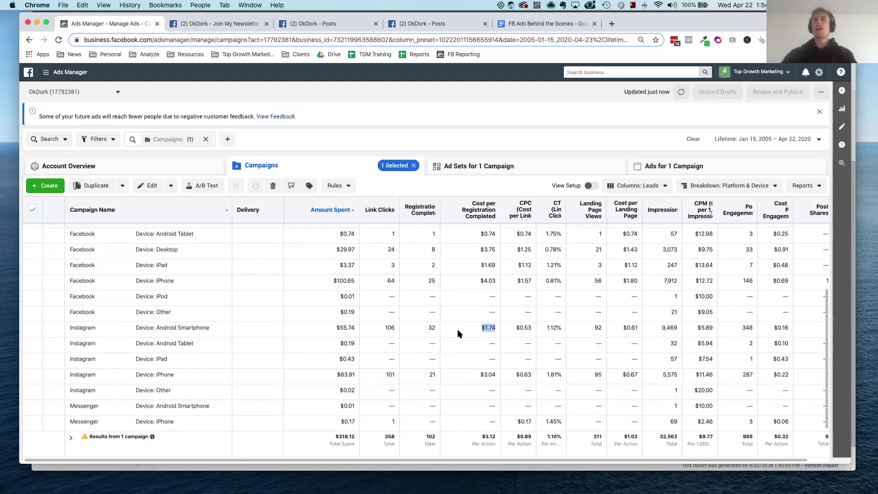
- Examine the Facebook iPhone row from amount spent through cost per registration
{"action": "scroll", "coordinate": [459, 333], "scroll_direction": "up", "scroll_amount": 5}
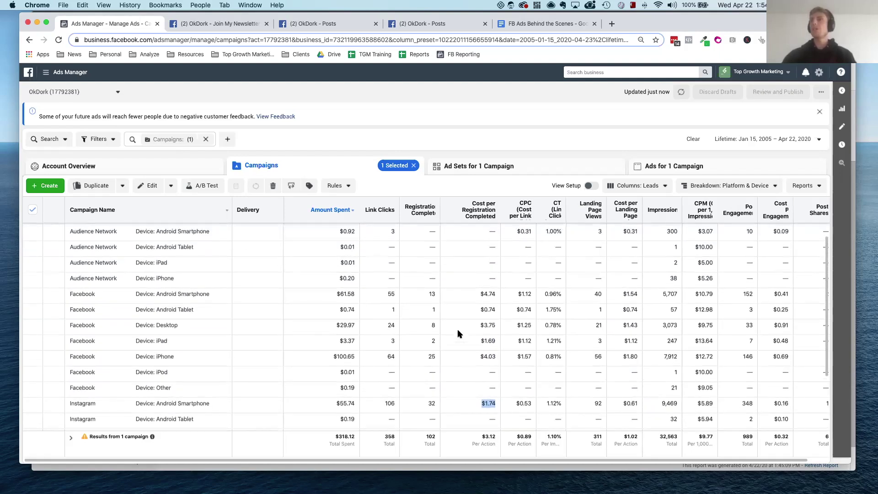
{"action": "scroll", "coordinate": [458, 334], "scroll_direction": "up", "scroll_amount": 1}
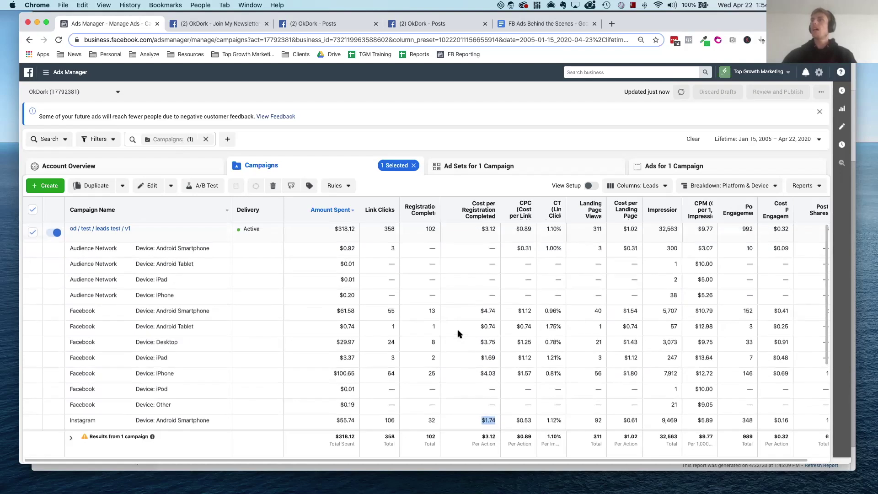
{"action": "scroll", "coordinate": [459, 334], "scroll_direction": "down", "scroll_amount": 4}
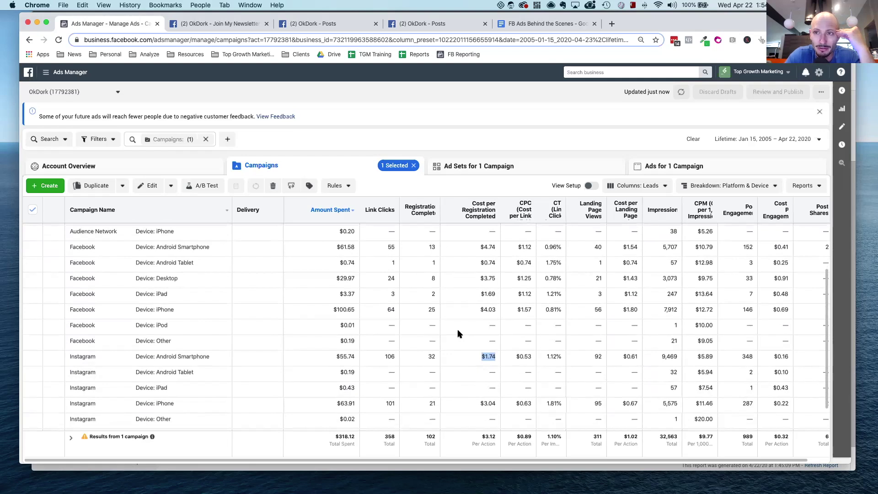
{"action": "scroll", "coordinate": [458, 333], "scroll_direction": "up", "scroll_amount": 1}
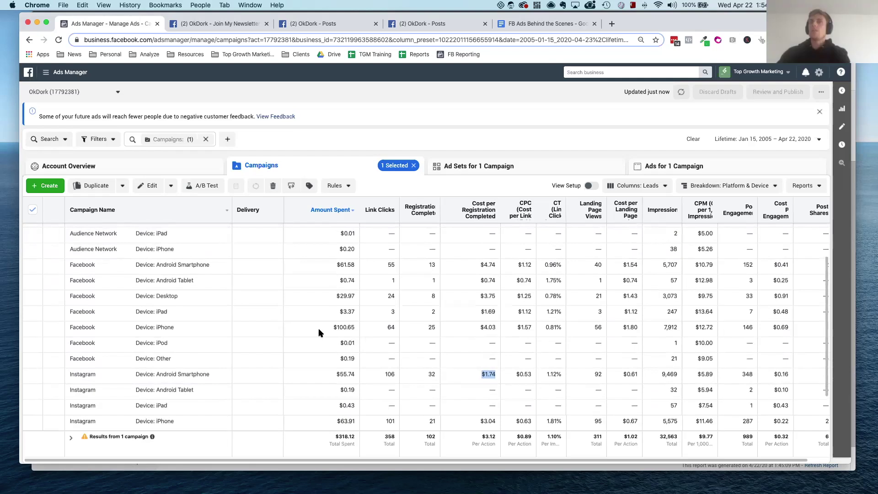
{"action": "left_click_drag", "start_coordinate": [329, 329], "coordinate": [493, 327]}
{"action": "scroll", "coordinate": [387, 328], "scroll_direction": "up", "scroll_amount": 1}
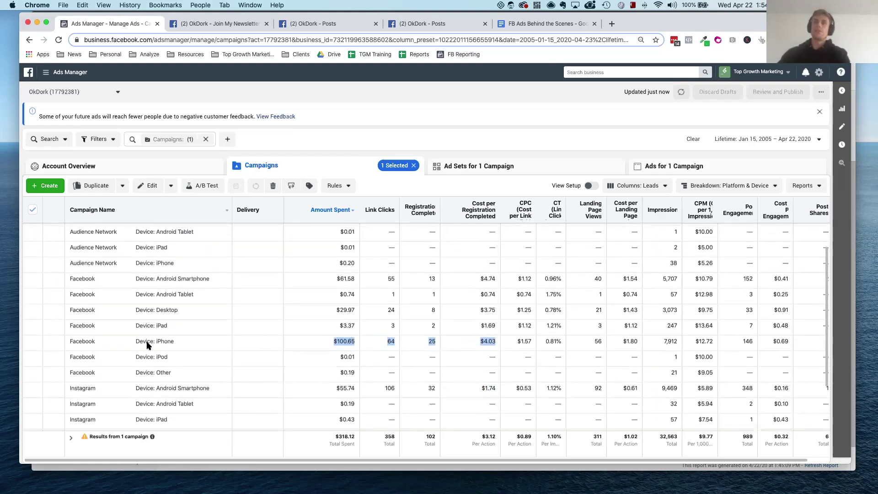
{"action": "triple_click", "coordinate": [347, 341]}
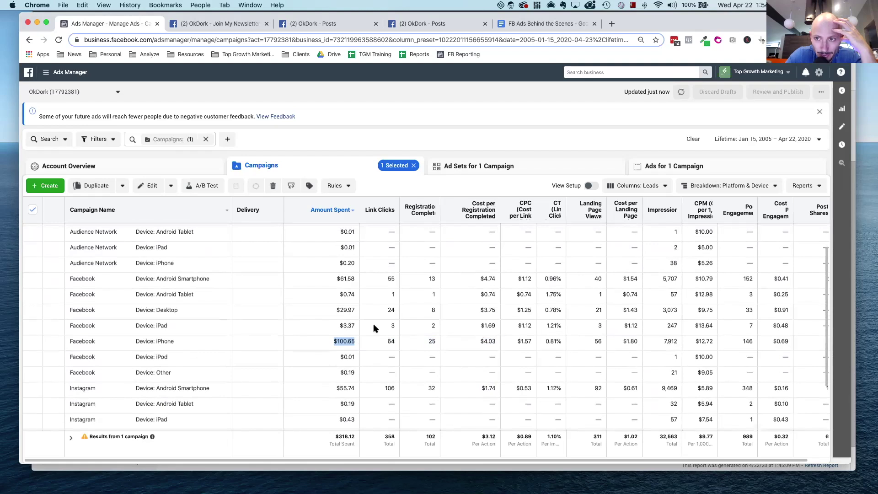
- Check Instagram iPhone's amount spent and compare its cost per registration with Instagram Android smartphone's
{"action": "scroll", "coordinate": [172, 341], "scroll_direction": "down", "scroll_amount": 4}
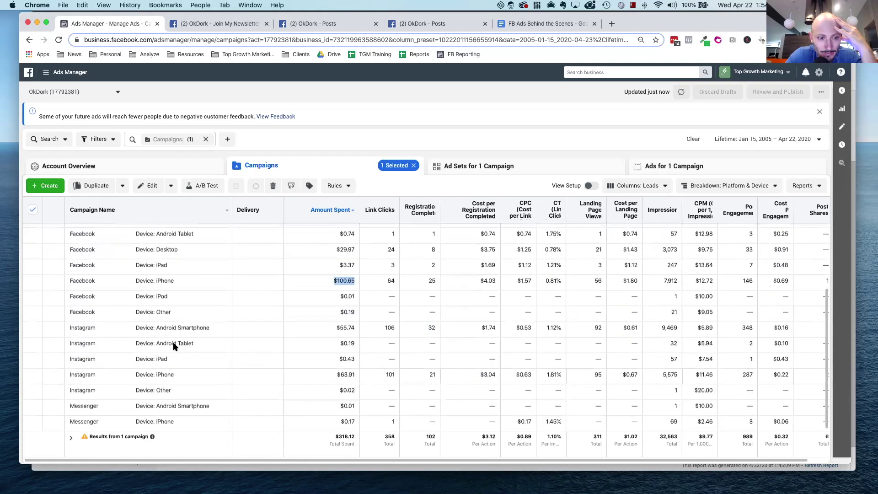
{"action": "left_click_drag", "start_coordinate": [355, 374], "coordinate": [337, 375]}
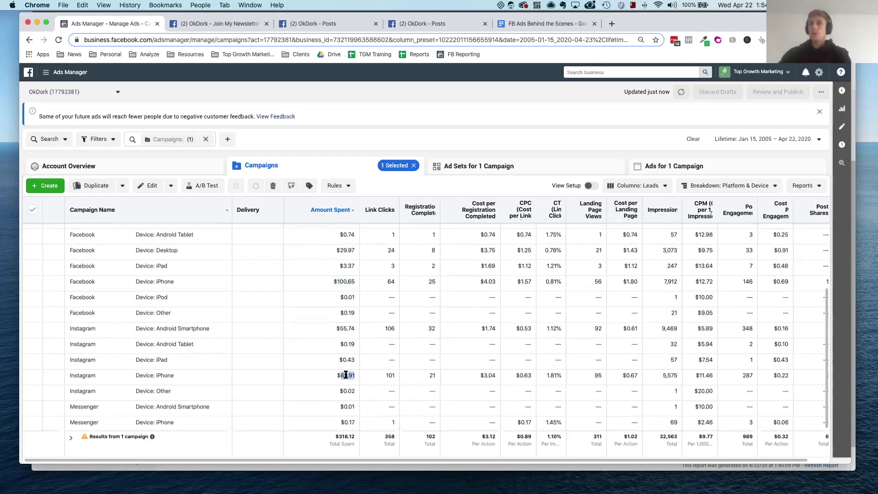
{"action": "left_click_drag", "start_coordinate": [477, 375], "coordinate": [509, 374]}
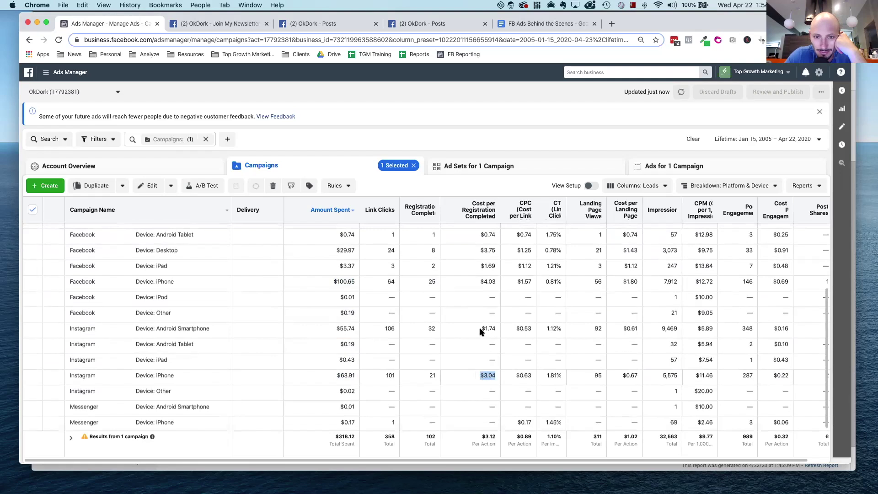
{"action": "left_click_drag", "start_coordinate": [480, 328], "coordinate": [501, 332]}
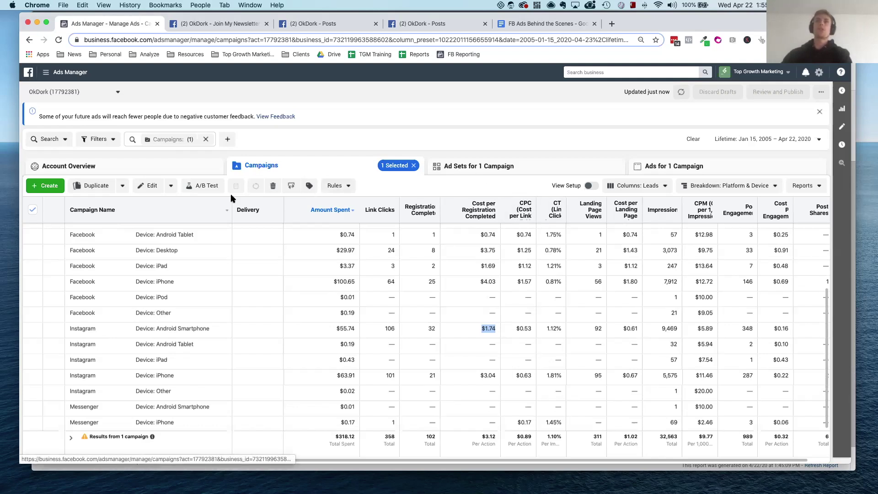
- Open the campaign's ad sets and examine the platform and device rows of the stories / remarketing (180) and email subscribers (all) ad sets
{"action": "left_click", "coordinate": [513, 168]}
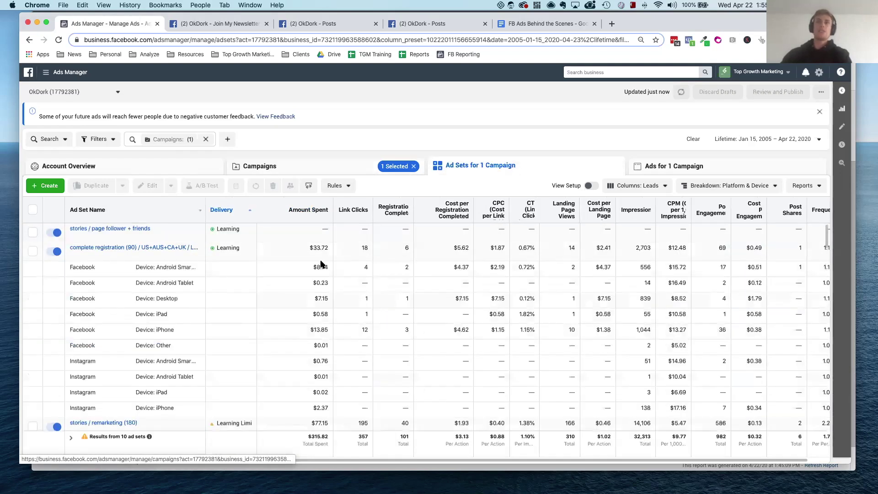
{"action": "scroll", "coordinate": [257, 284], "scroll_direction": "down", "scroll_amount": 3}
{"action": "scroll", "coordinate": [257, 287], "scroll_direction": "down", "scroll_amount": 3}
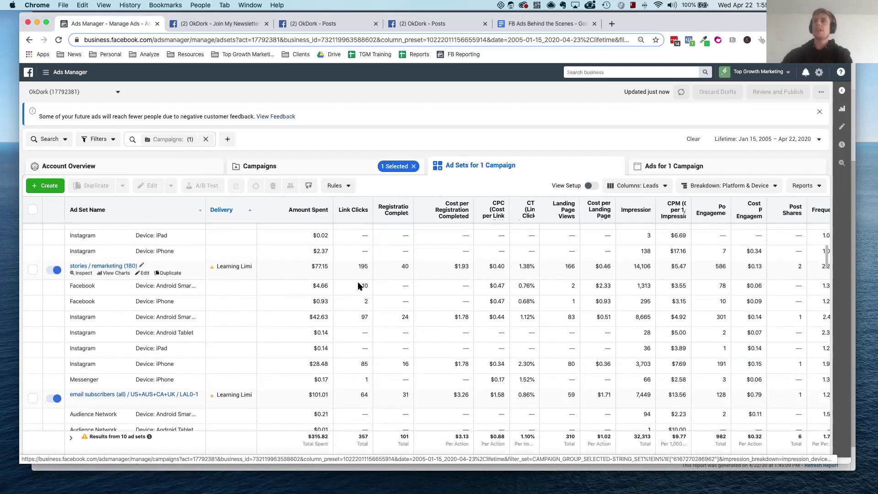
{"action": "scroll", "coordinate": [390, 284], "scroll_direction": "down", "scroll_amount": 1}
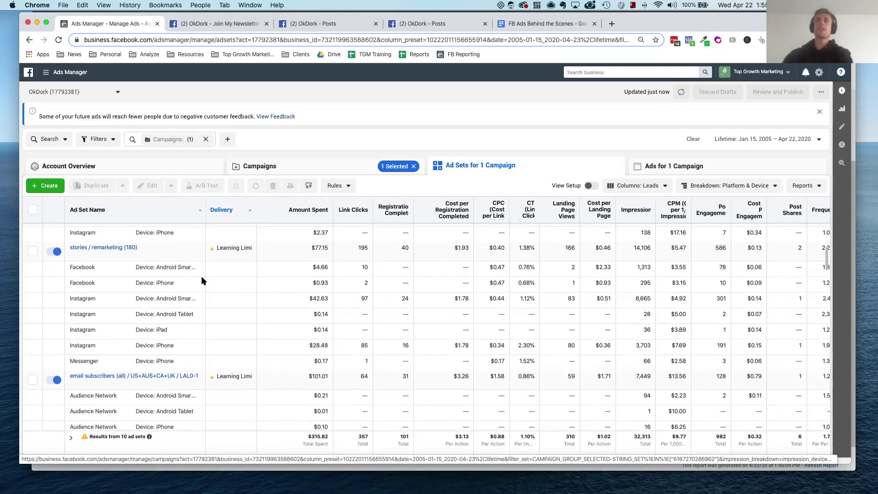
{"action": "left_click", "coordinate": [332, 280]}
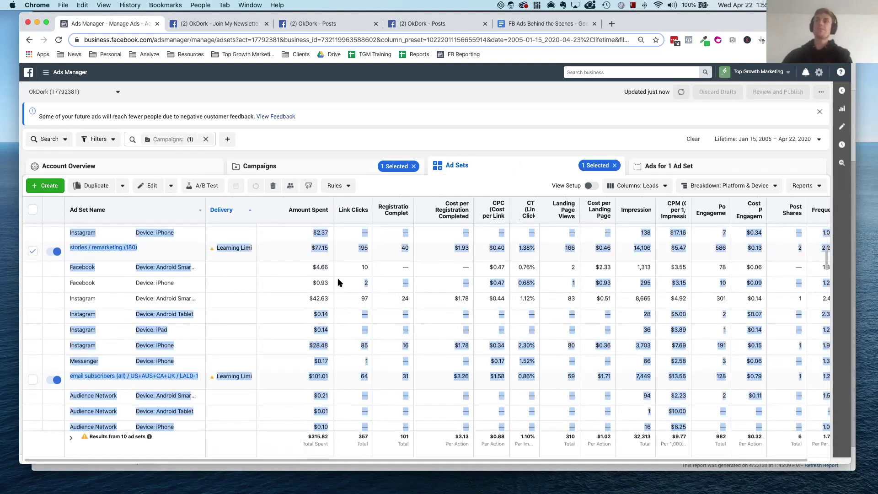
{"action": "scroll", "coordinate": [366, 292], "scroll_direction": "down", "scroll_amount": 2}
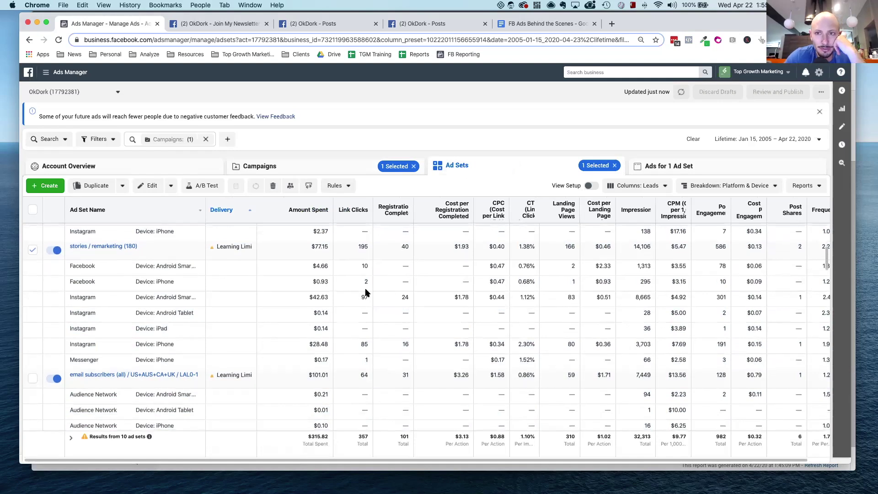
{"action": "scroll", "coordinate": [366, 293], "scroll_direction": "down", "scroll_amount": 5}
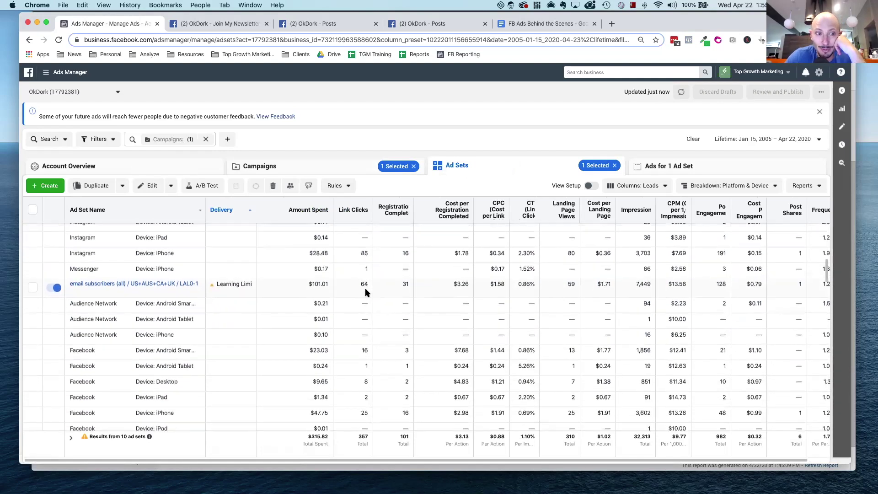
- Clear the platform and device breakdown from the ad sets table
{"action": "scroll", "coordinate": [366, 292], "scroll_direction": "down", "scroll_amount": 2}
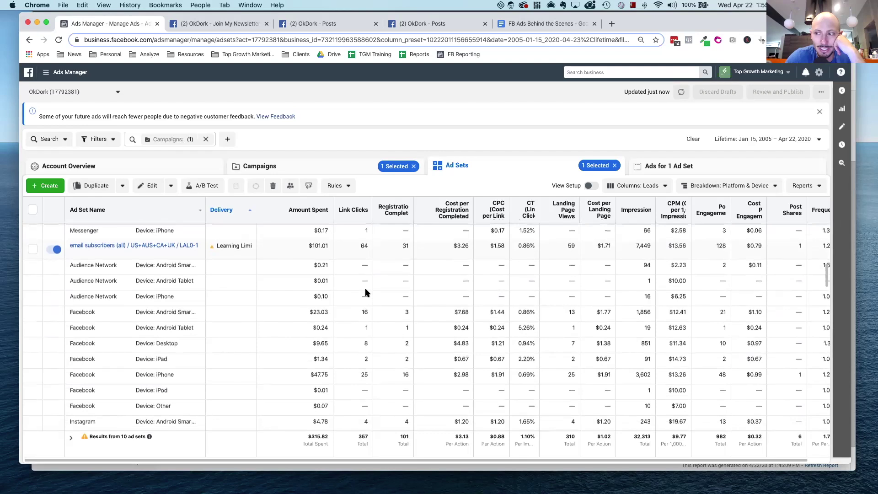
{"action": "scroll", "coordinate": [366, 292], "scroll_direction": "down", "scroll_amount": 1}
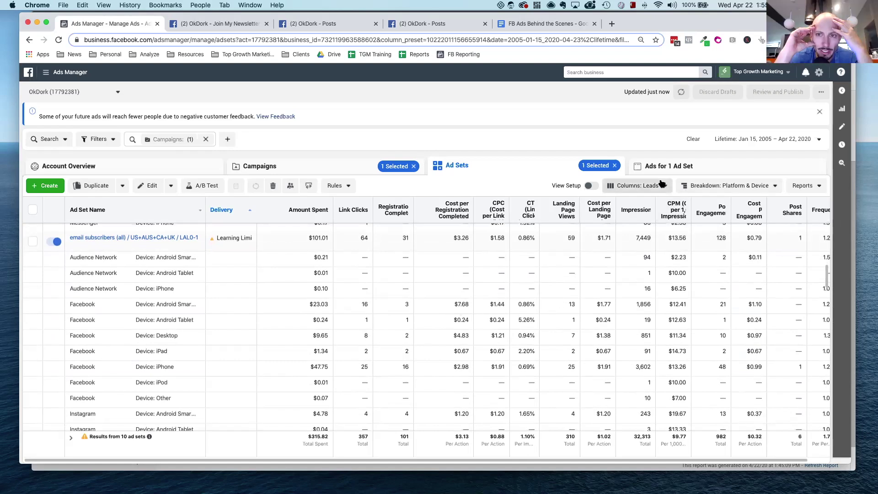
{"action": "left_click", "coordinate": [640, 186]}
{"action": "left_click", "coordinate": [727, 185]}
{"action": "mouse_move", "coordinate": [600, 188]}
{"action": "left_click", "coordinate": [602, 245]}
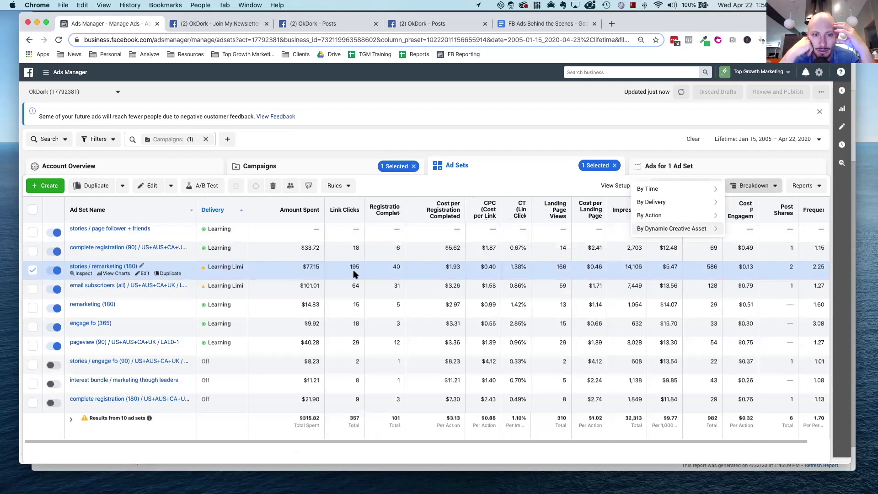
{"action": "left_click", "coordinate": [339, 252]}
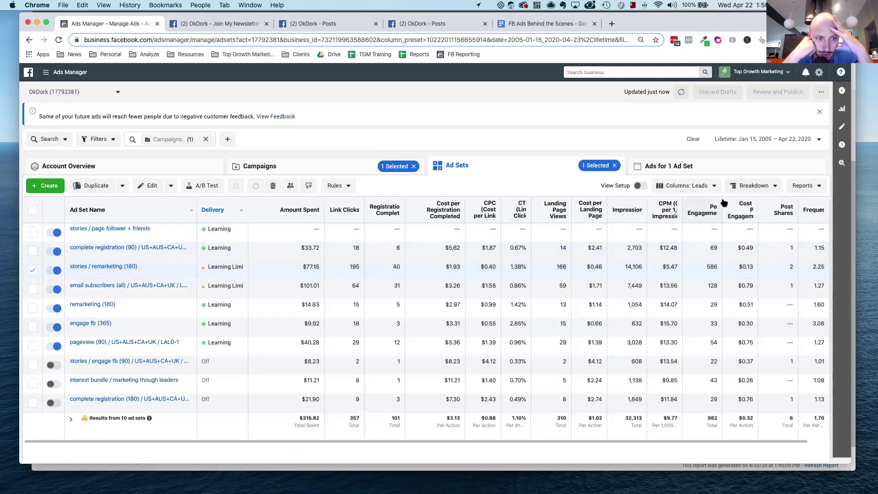
- Open the stories / remarketing (180) ad set's settings and review its budget, audience and placement sections
{"action": "left_click", "coordinate": [843, 127]}
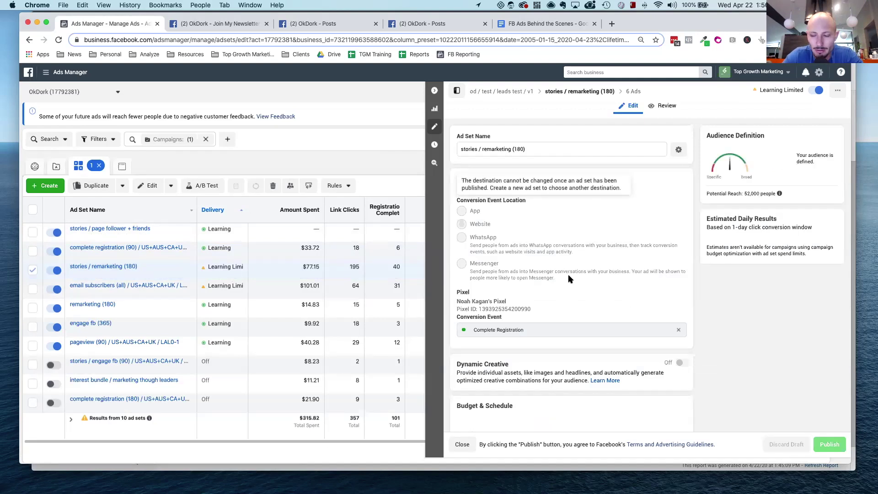
{"action": "scroll", "coordinate": [569, 279], "scroll_direction": "down", "scroll_amount": 5}
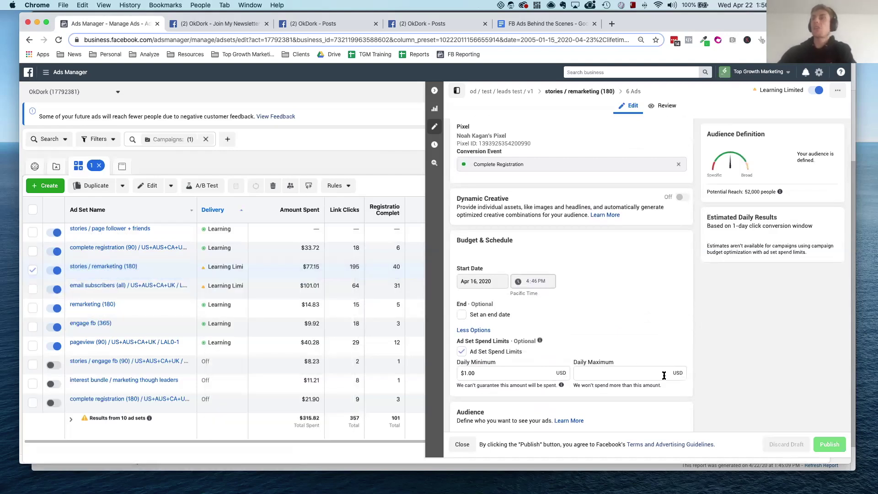
{"action": "scroll", "coordinate": [666, 378], "scroll_direction": "down", "scroll_amount": 7}
{"action": "scroll", "coordinate": [665, 378], "scroll_direction": "down", "scroll_amount": 10}
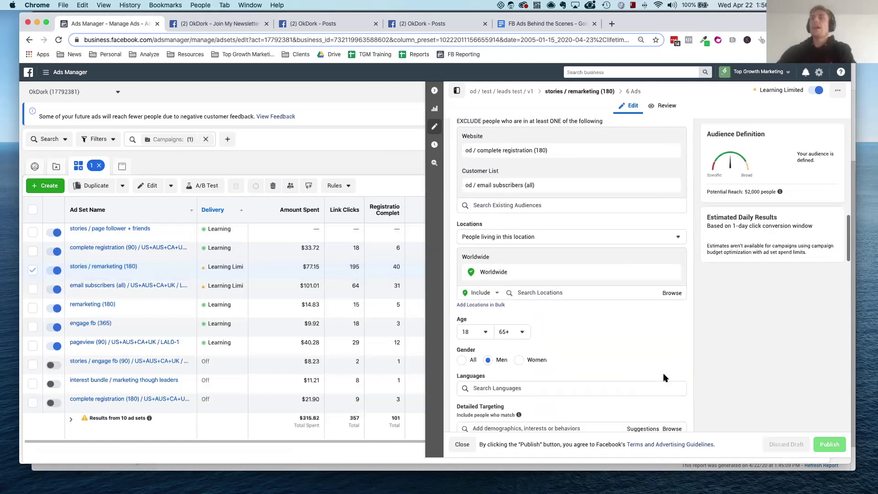
{"action": "scroll", "coordinate": [664, 376], "scroll_direction": "down", "scroll_amount": 9}
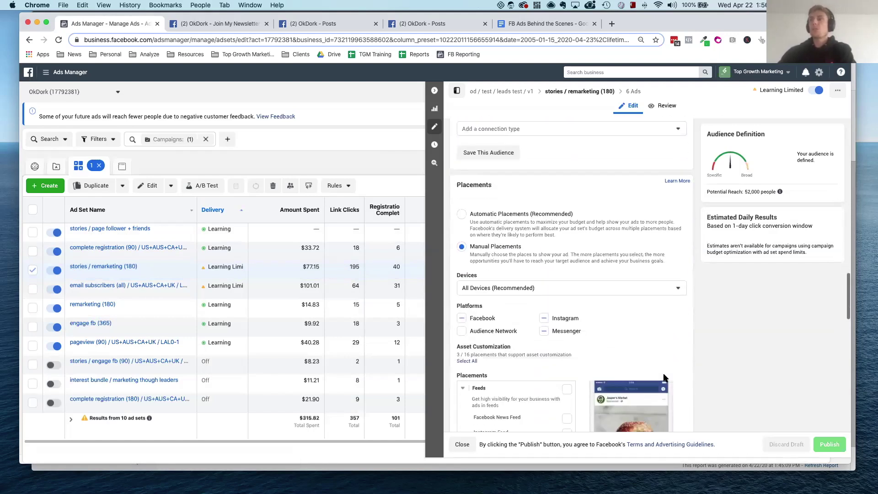
{"action": "scroll", "coordinate": [491, 227], "scroll_direction": "down", "scroll_amount": 2}
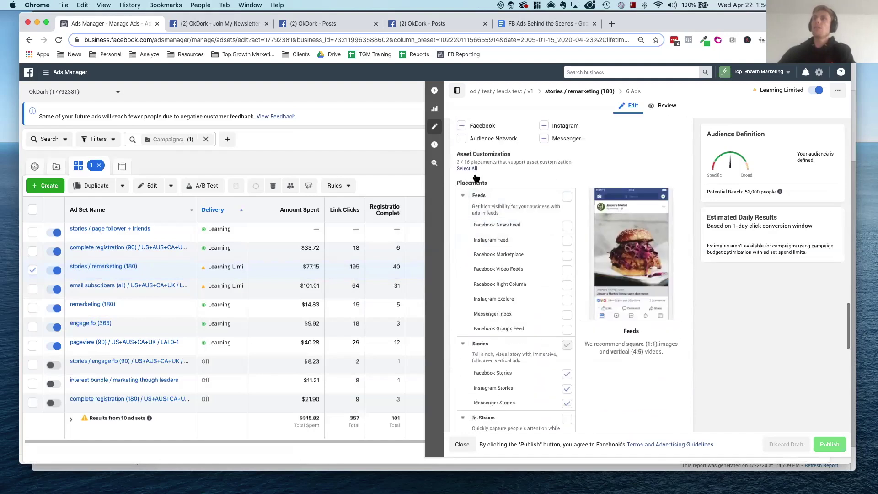
- Examine which feed, stories and other placements the stories / remarketing (180) ad set uses, and close its settings
{"action": "scroll", "coordinate": [531, 258], "scroll_direction": "down", "scroll_amount": 2}
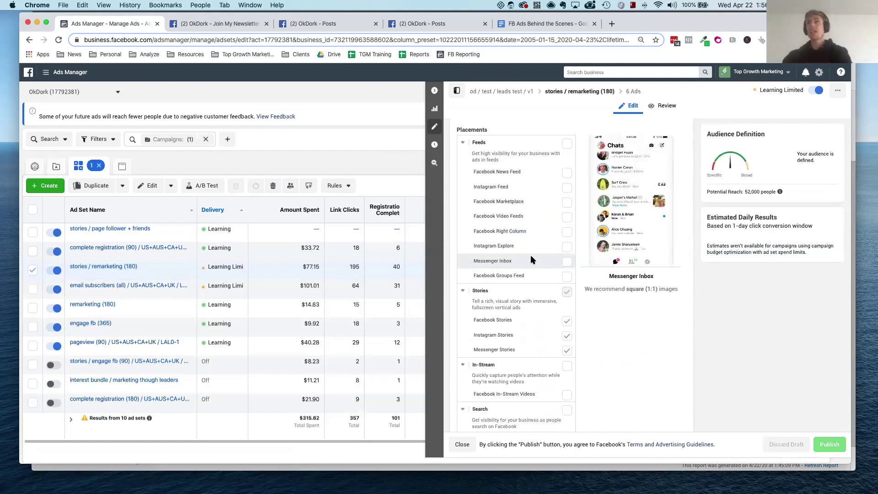
{"action": "scroll", "coordinate": [548, 253], "scroll_direction": "down", "scroll_amount": 2}
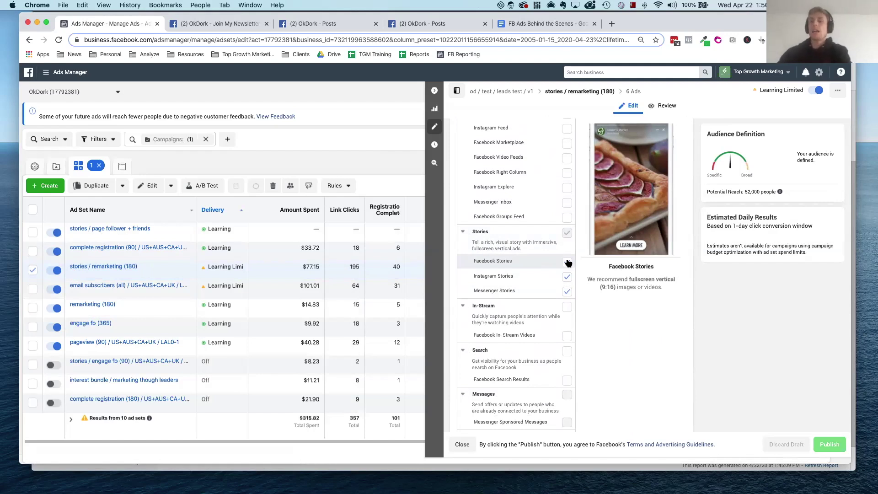
{"action": "left_click", "coordinate": [567, 262]}
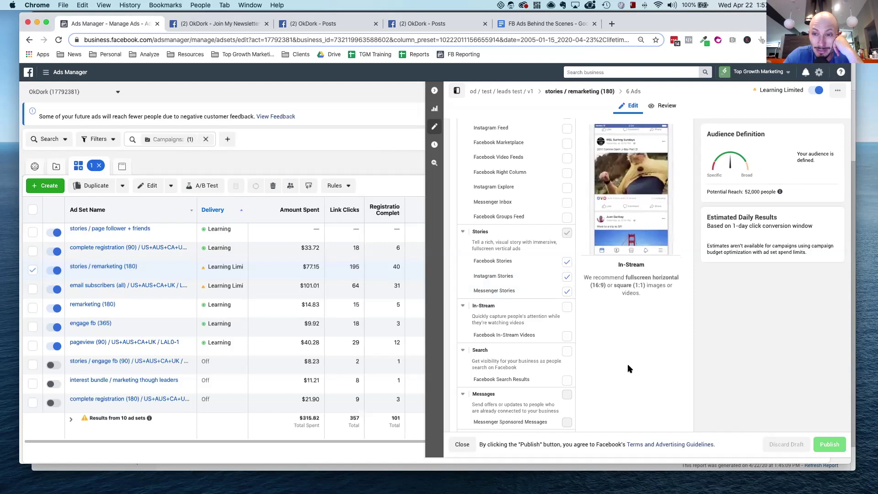
{"action": "scroll", "coordinate": [616, 385], "scroll_direction": "down", "scroll_amount": 3}
{"action": "scroll", "coordinate": [617, 385], "scroll_direction": "down", "scroll_amount": 3}
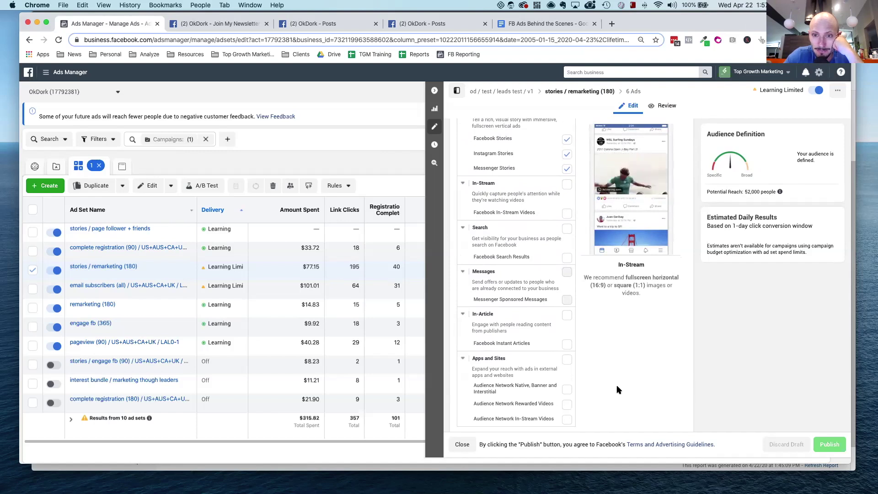
{"action": "scroll", "coordinate": [636, 336], "scroll_direction": "down", "scroll_amount": 3}
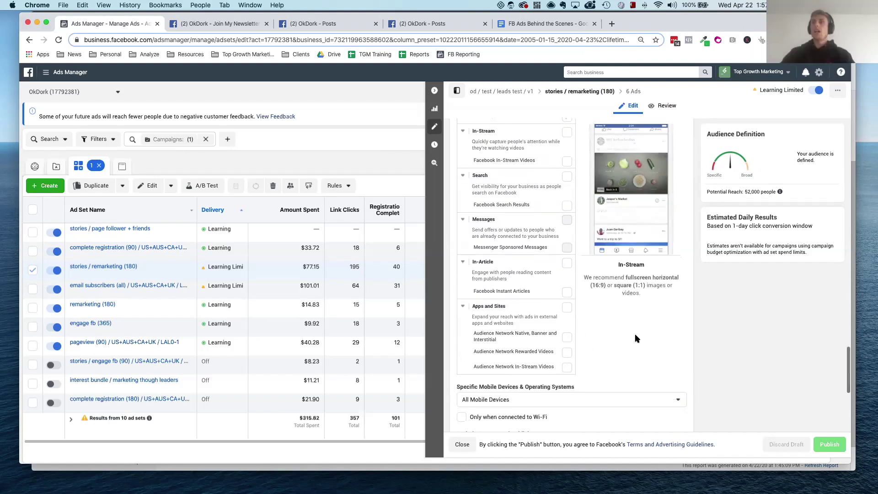
{"action": "scroll", "coordinate": [636, 339], "scroll_direction": "up", "scroll_amount": 5}
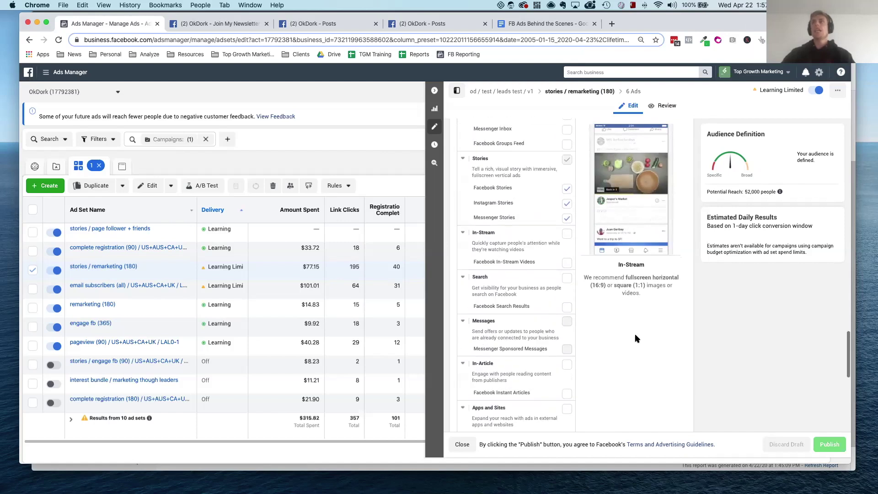
{"action": "scroll", "coordinate": [608, 334], "scroll_direction": "up", "scroll_amount": 3}
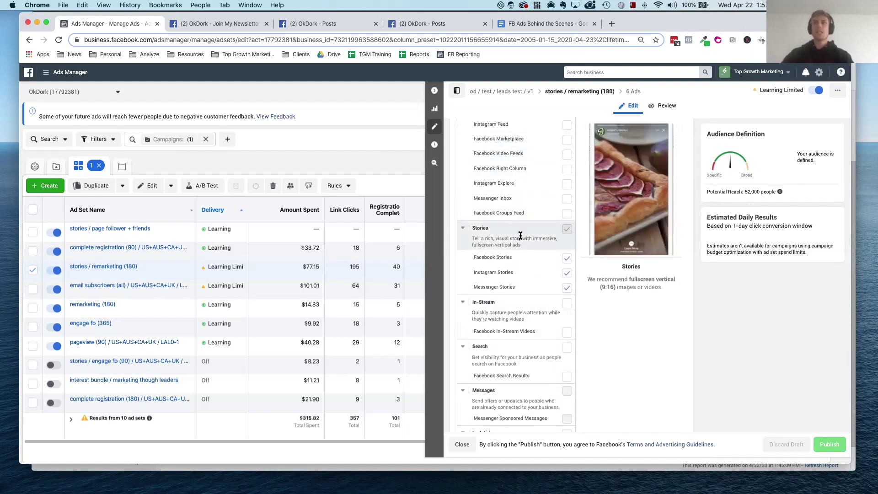
{"action": "scroll", "coordinate": [520, 236], "scroll_direction": "up", "scroll_amount": 3}
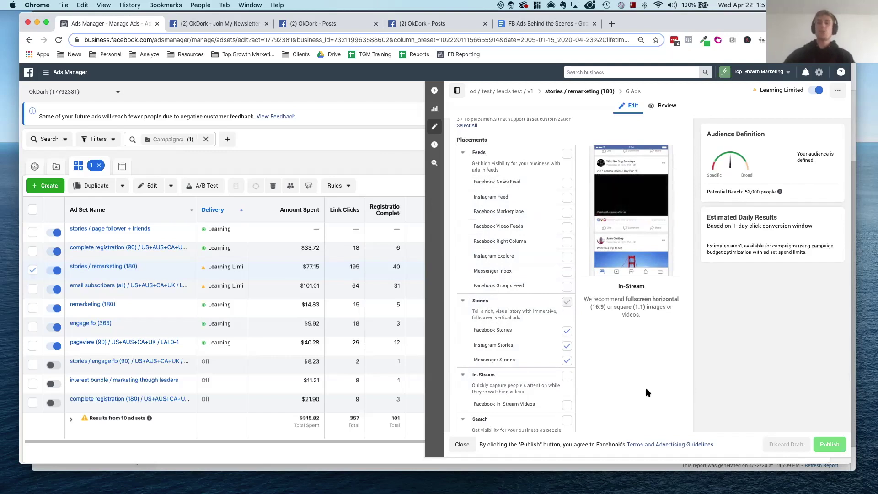
{"action": "mouse_move", "coordinate": [569, 335]}
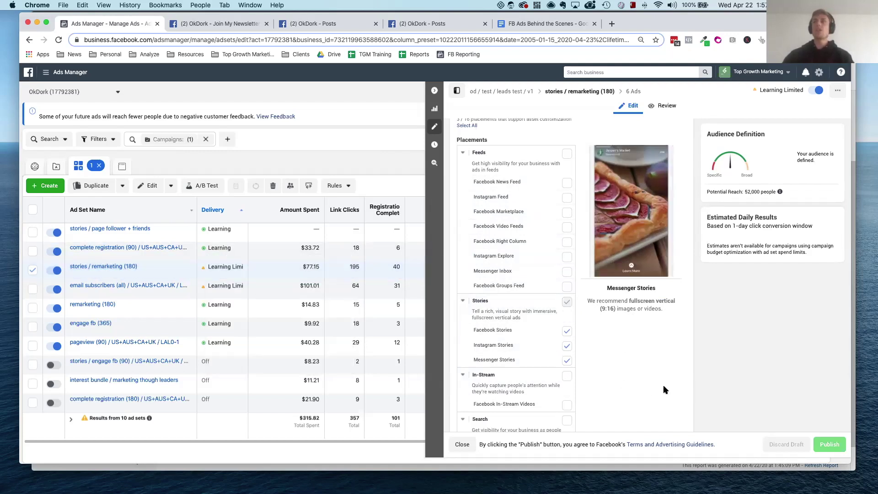
{"action": "left_click", "coordinate": [432, 91]}
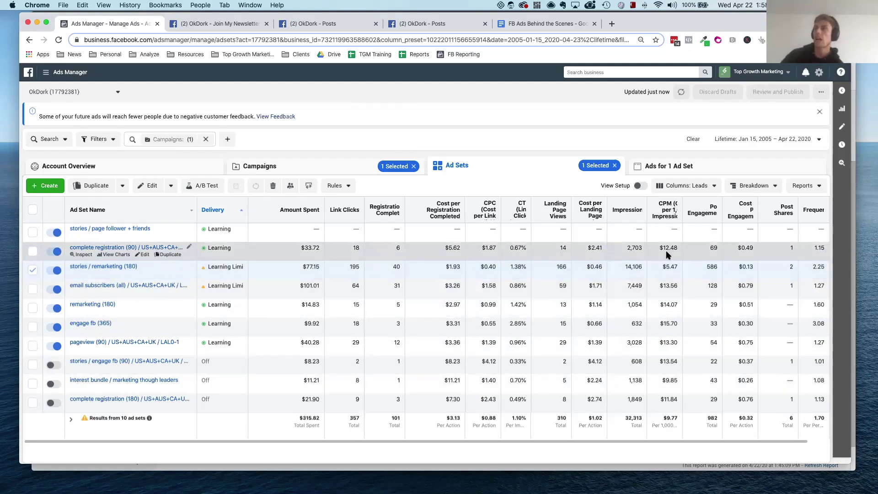
- Break the ad sets down by placement and check the Facebook Groups Feed CPM of the complete registration (90) ad set
{"action": "left_click", "coordinate": [752, 185]}
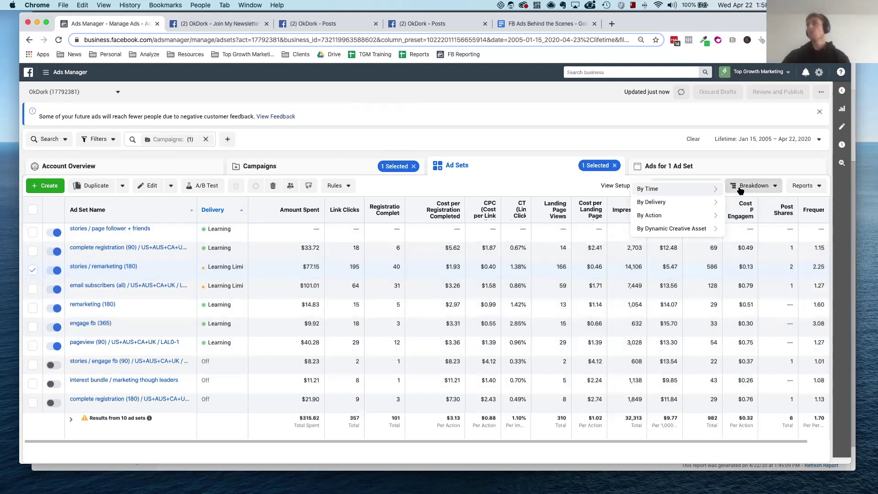
{"action": "mouse_move", "coordinate": [681, 215]}
{"action": "mouse_move", "coordinate": [663, 202]}
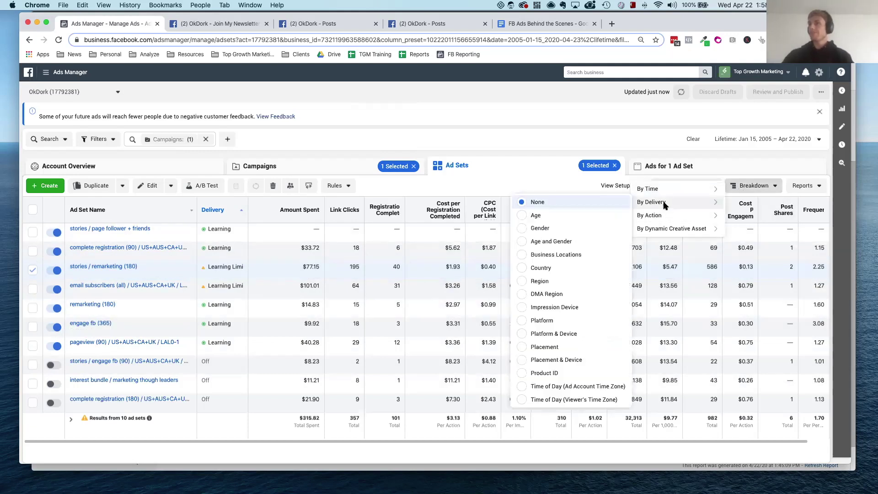
{"action": "left_click", "coordinate": [545, 347]}
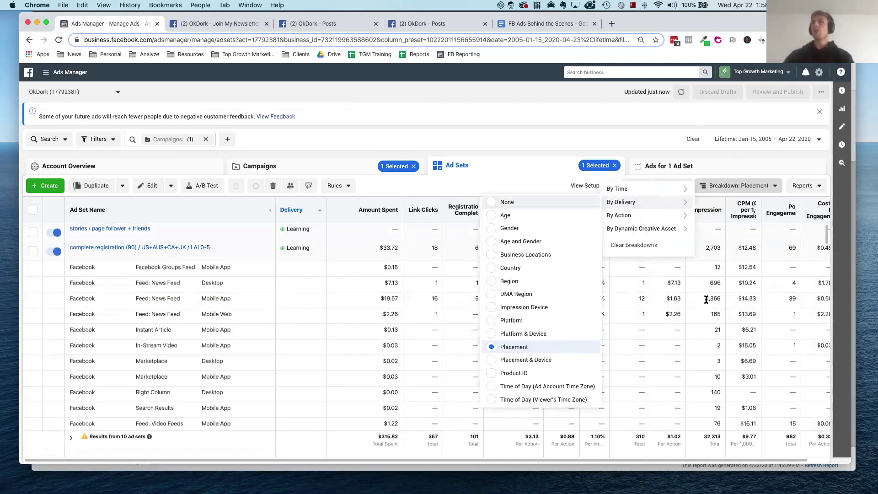
{"action": "scroll", "coordinate": [752, 286], "scroll_direction": "down", "scroll_amount": 1}
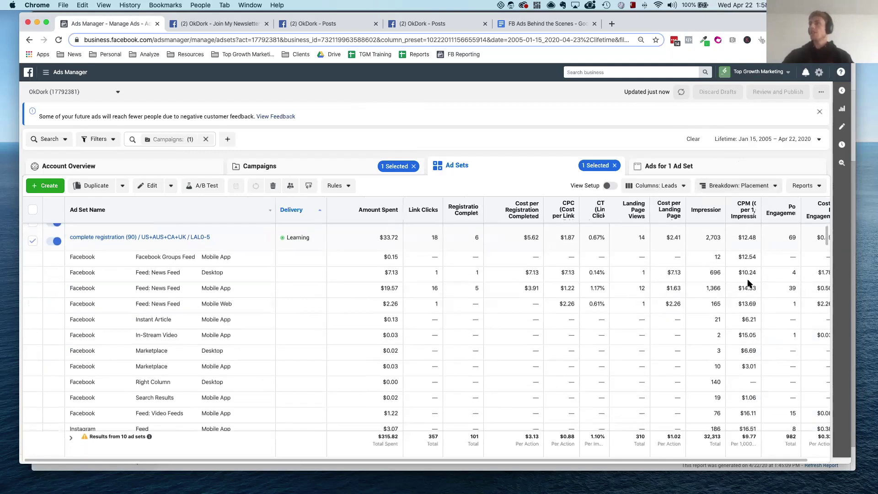
{"action": "left_click", "coordinate": [732, 257]}
{"action": "left_click_drag", "start_coordinate": [733, 255], "coordinate": [755, 255]}
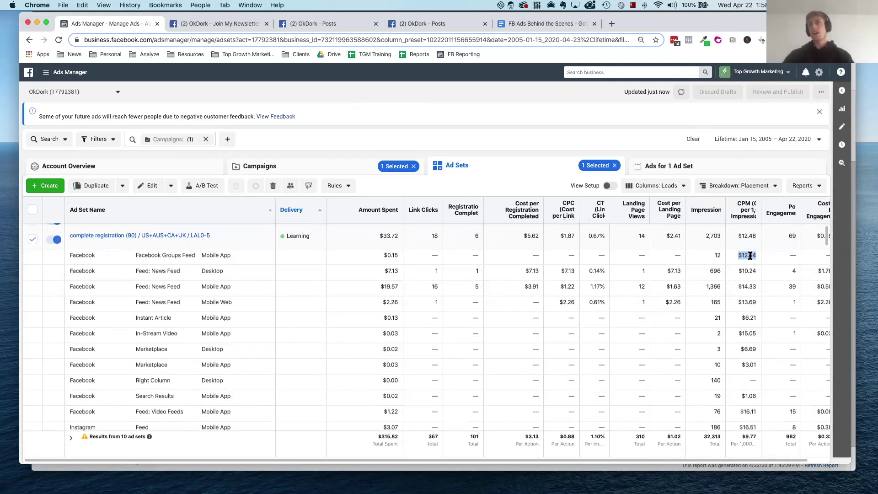
- Return to the campaign level and examine the CPM of the Audience Network and Facebook Groups Feed placements
{"action": "left_click", "coordinate": [325, 167]}
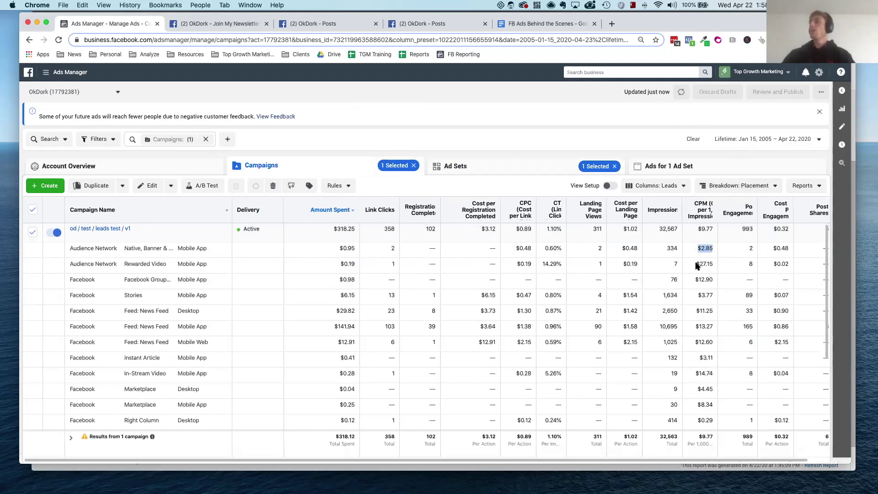
{"action": "left_click", "coordinate": [696, 251]}
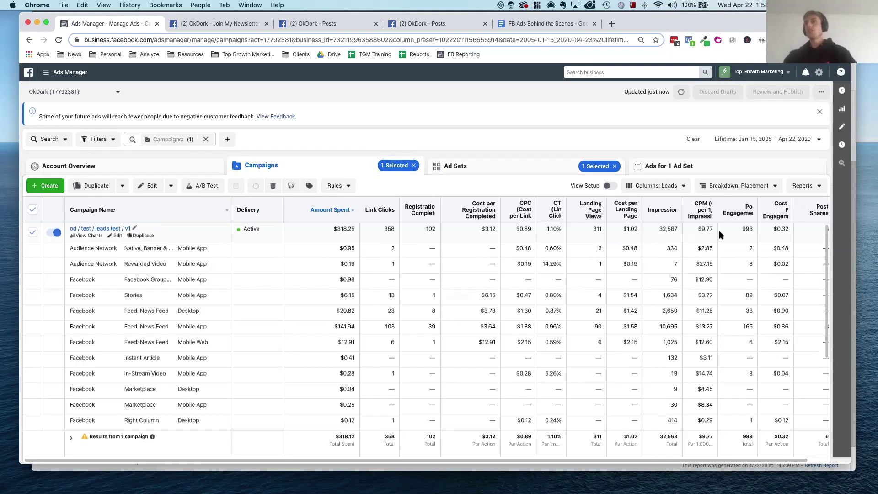
{"action": "scroll", "coordinate": [700, 251], "scroll_direction": "down", "scroll_amount": 1}
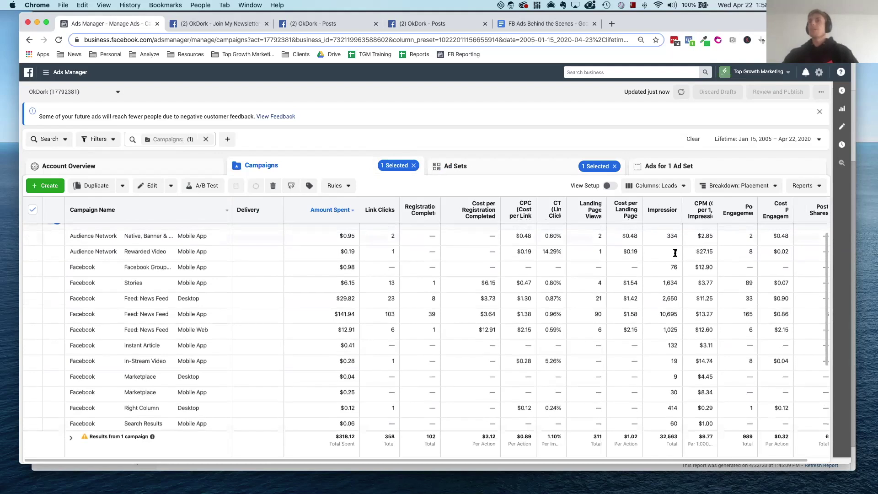
{"action": "scroll", "coordinate": [694, 258], "scroll_direction": "down", "scroll_amount": 1}
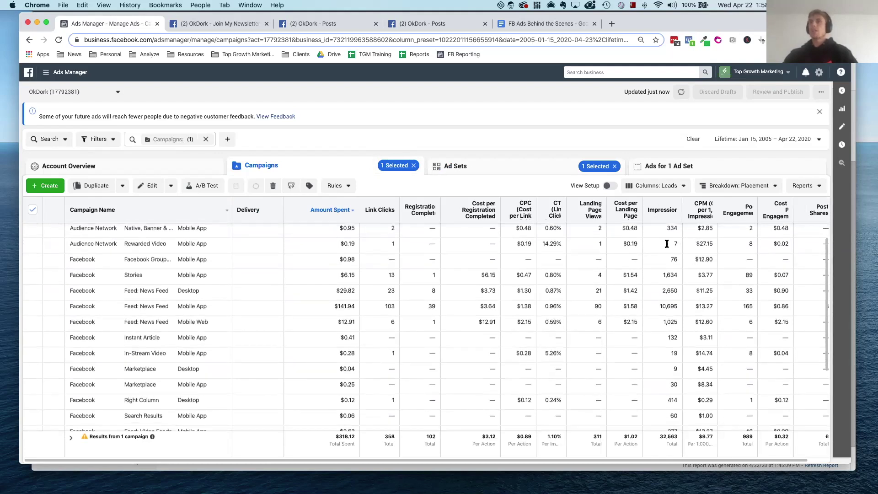
{"action": "scroll", "coordinate": [701, 243], "scroll_direction": "down", "scroll_amount": 1}
{"action": "left_click_drag", "start_coordinate": [697, 244], "coordinate": [720, 246]}
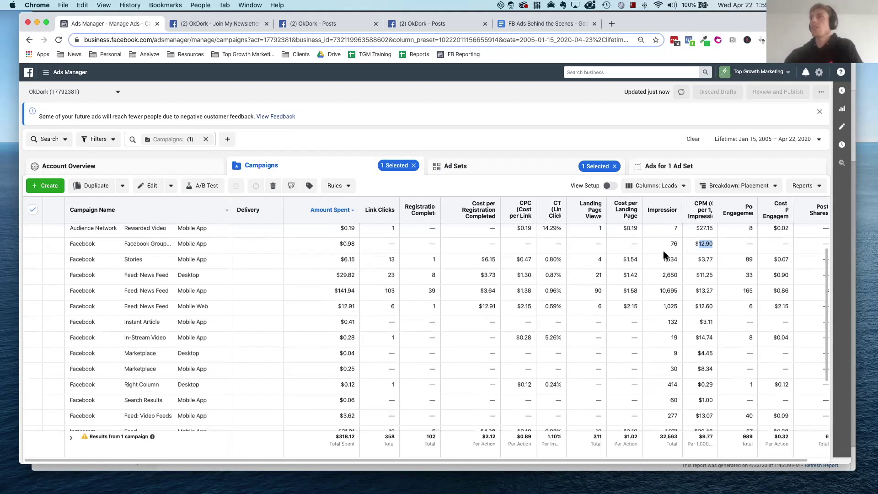
- Compare the CPM of Facebook Stories with that of the desktop News Feed placement
{"action": "mouse_move", "coordinate": [697, 259]}
{"action": "left_mouse_down"}
{"action": "mouse_move", "coordinate": [715, 260]}
{"action": "mouse_move", "coordinate": [696, 275]}
{"action": "left_mouse_up"}
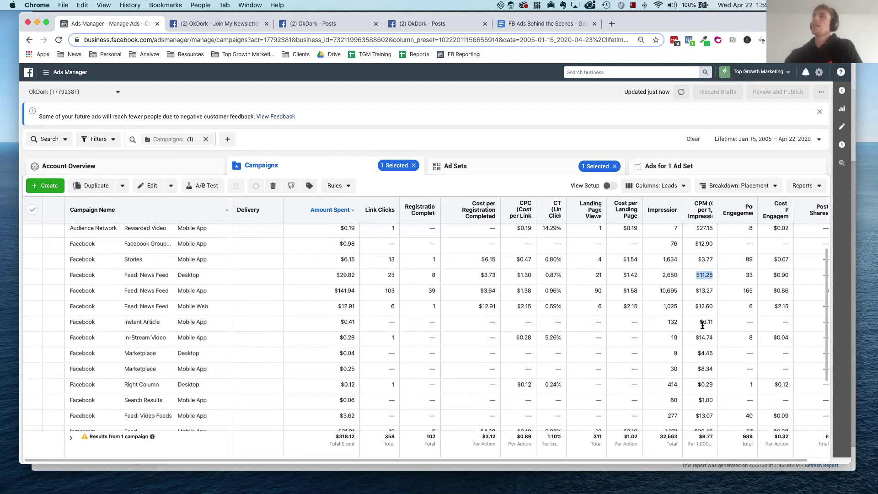
{"action": "double_click", "coordinate": [705, 259]}
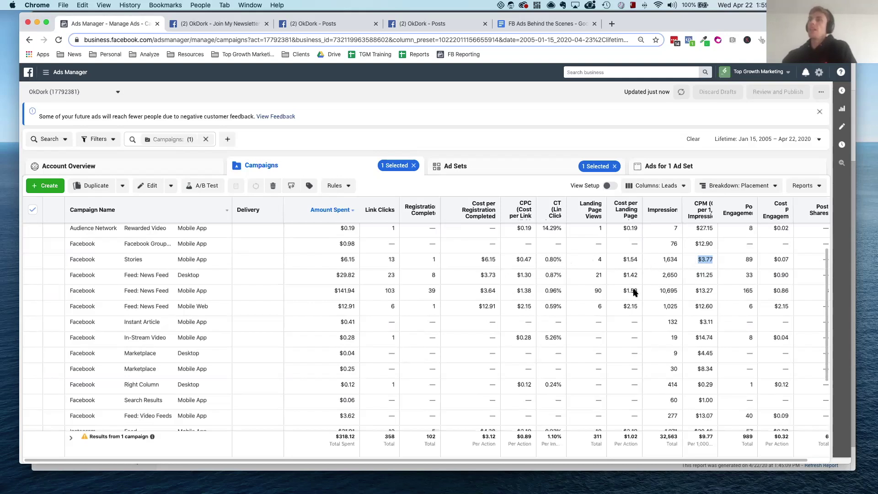
{"action": "double_click", "coordinate": [705, 274]}
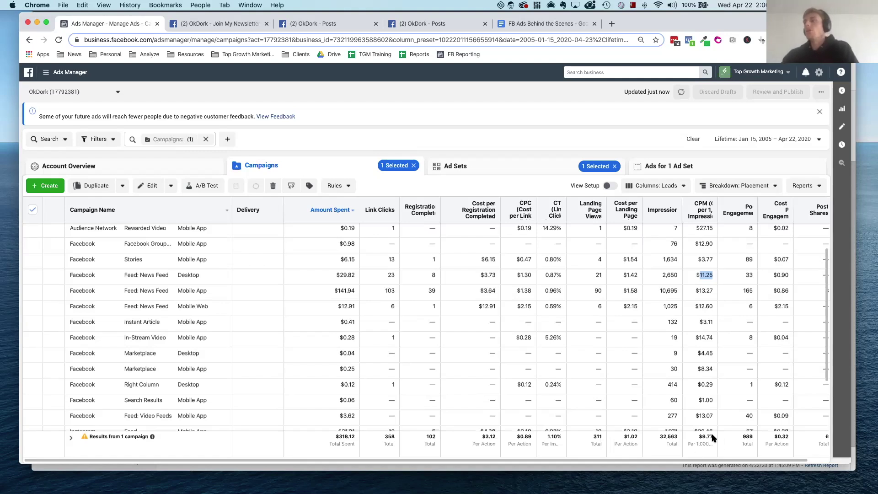
- Check the campaign's overall CPM and clear the placement breakdown from the campaigns table
{"action": "left_click_drag", "start_coordinate": [702, 436], "coordinate": [715, 437]}
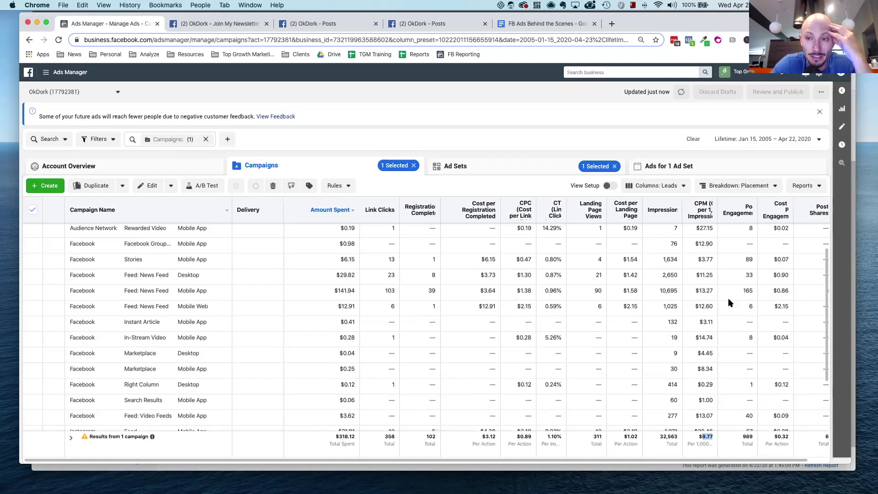
{"action": "left_click", "coordinate": [709, 185]}
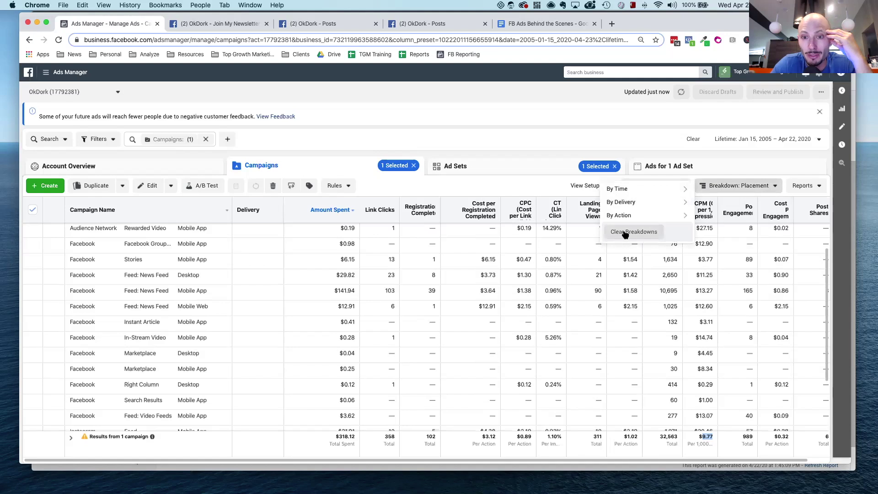
{"action": "left_click", "coordinate": [623, 232]}
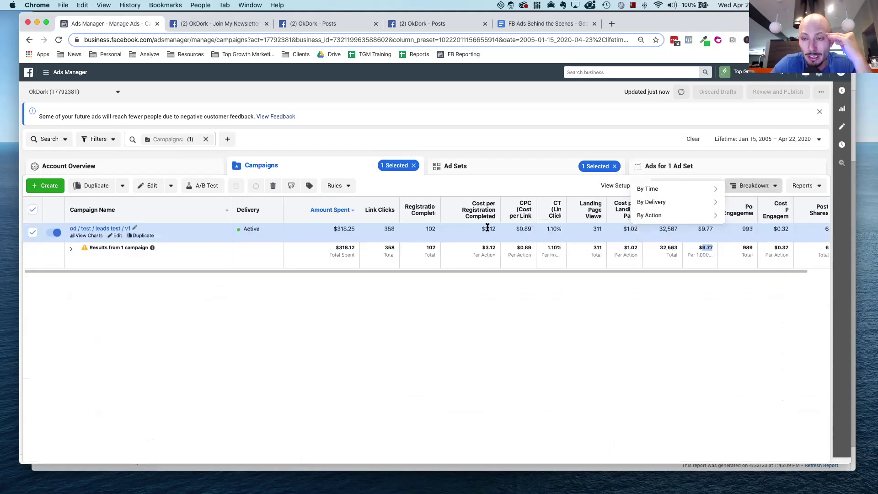
- Open the ads of the complete registration (90) ad set and examine their cost per registration
{"action": "left_click", "coordinate": [32, 232]}
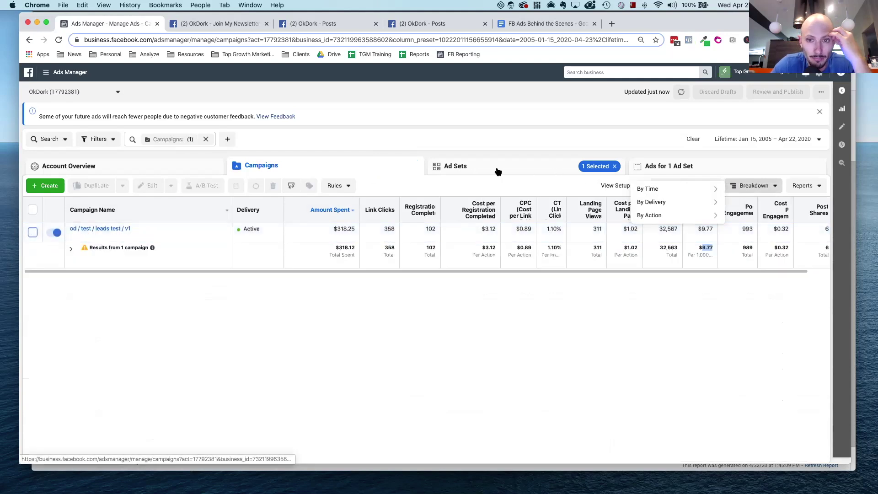
{"action": "left_click", "coordinate": [79, 231]}
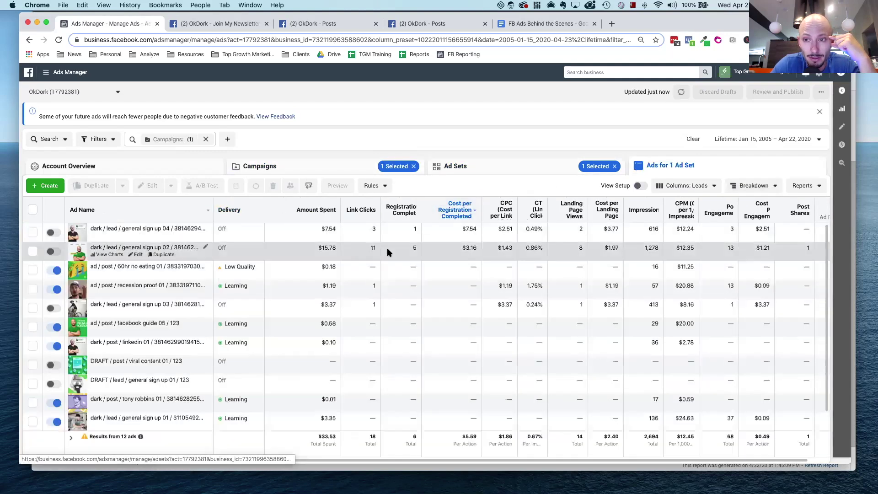
{"action": "mouse_move", "coordinate": [446, 206]}
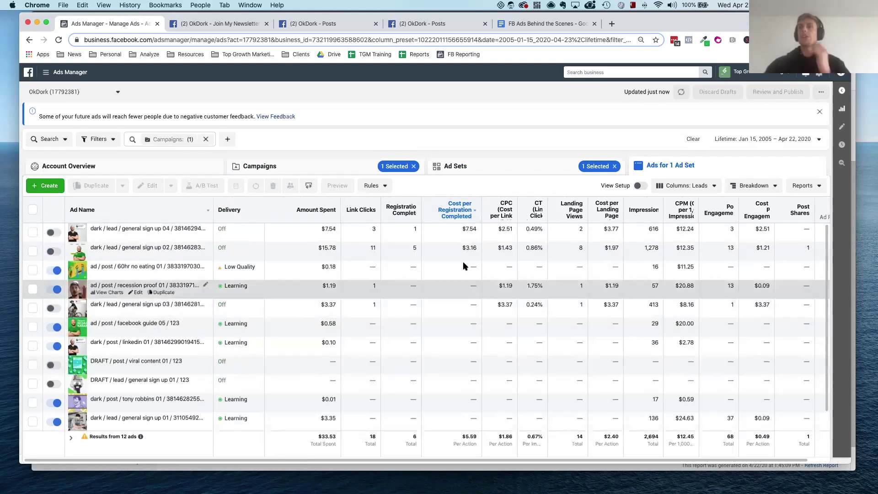
- Clear the ad set selection to list all the campaign's ads and examine the general sign up 02 ad with the highest spend
{"action": "left_click", "coordinate": [615, 167]}
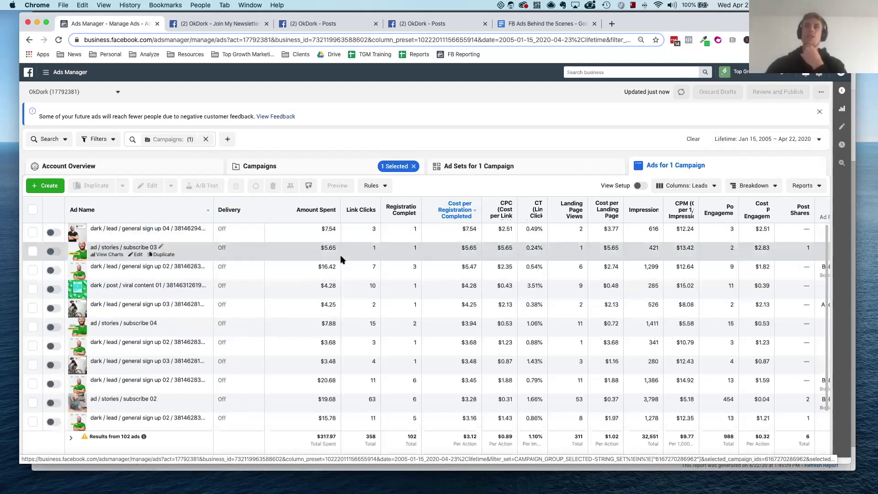
{"action": "scroll", "coordinate": [343, 251], "scroll_direction": "down", "scroll_amount": 3}
{"action": "scroll", "coordinate": [434, 364], "scroll_direction": "down", "scroll_amount": 3}
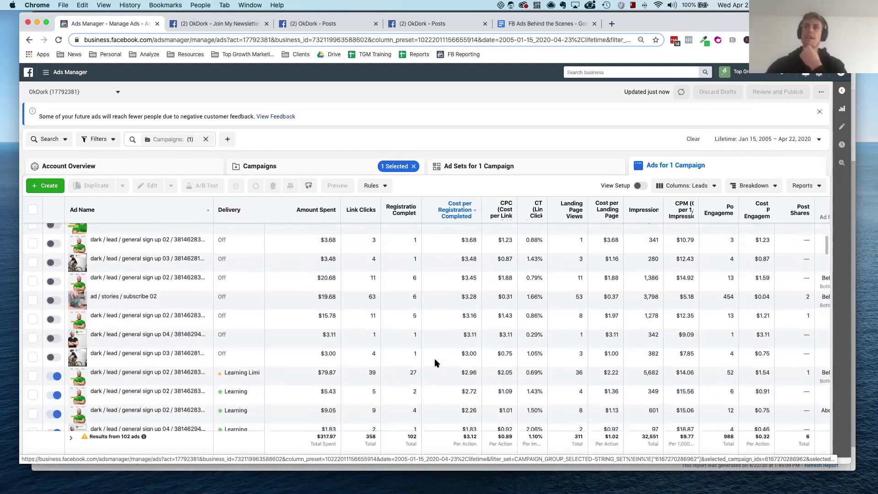
{"action": "left_click", "coordinate": [295, 353]}
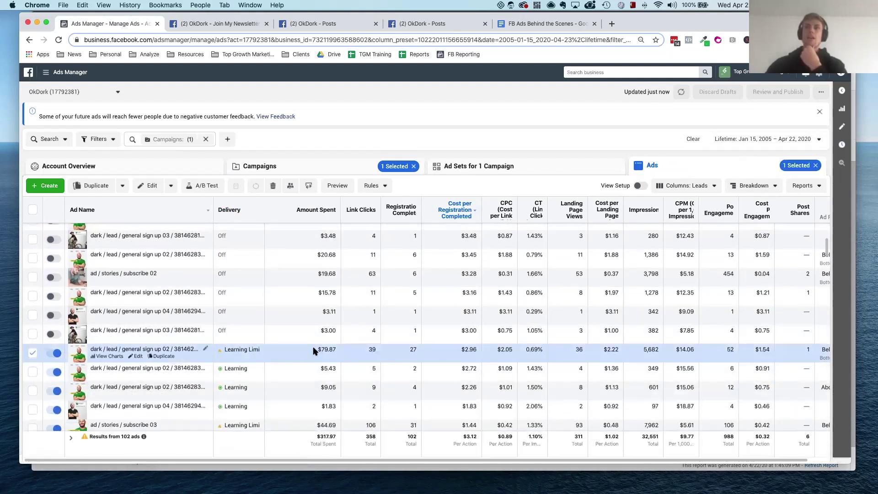
{"action": "scroll", "coordinate": [379, 331], "scroll_direction": "down", "scroll_amount": 1}
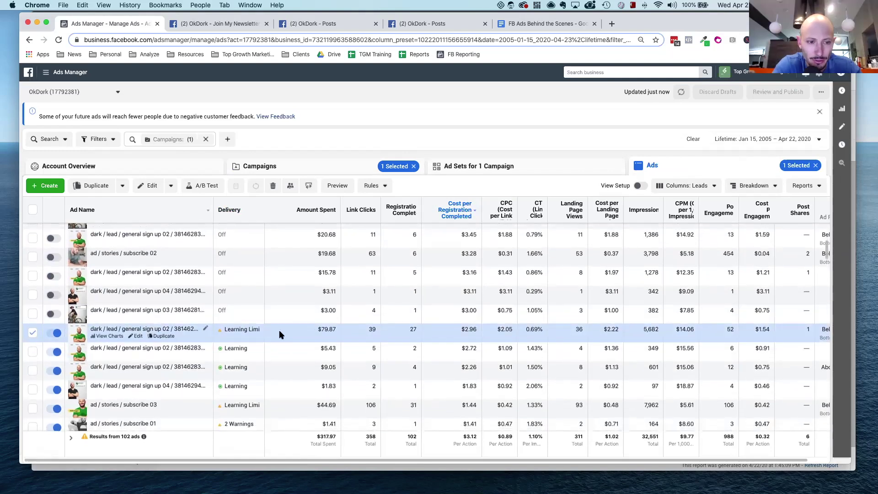
- Select the complete registration (90), email subscribers (all) and pageview (90) ad sets and list their ads
{"action": "left_click", "coordinate": [518, 167]}
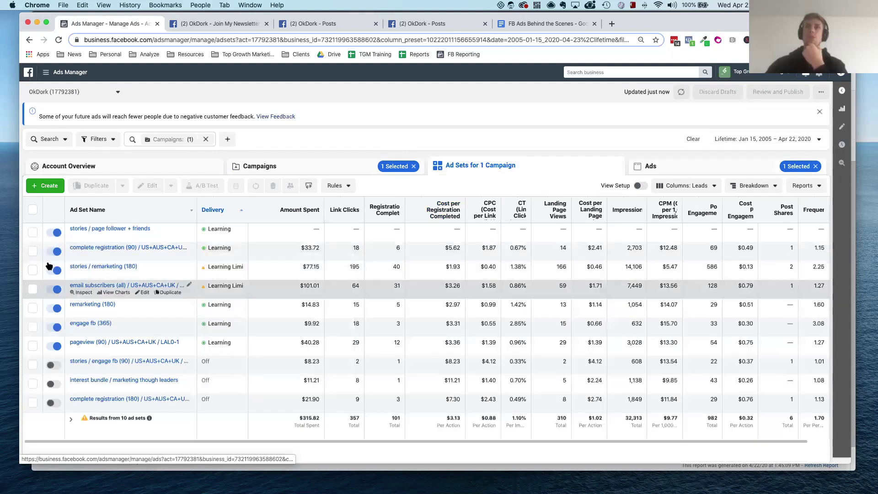
{"action": "left_click", "coordinate": [33, 250]}
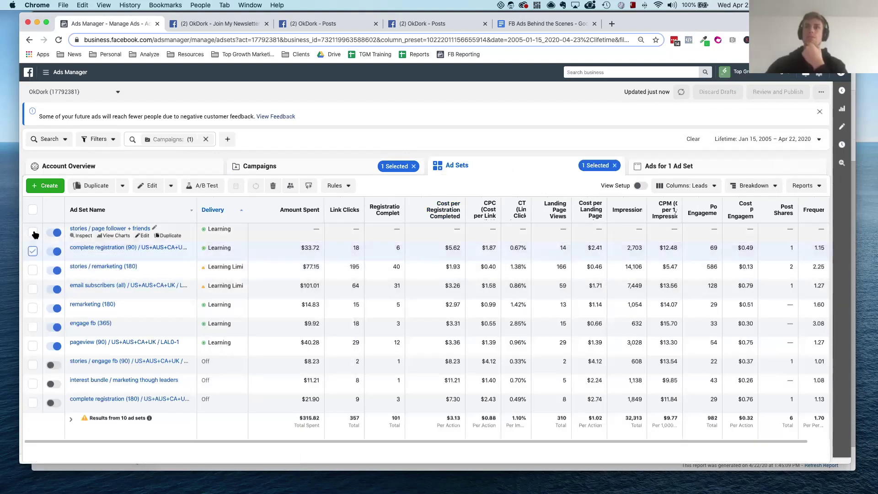
{"action": "left_click", "coordinate": [32, 289]}
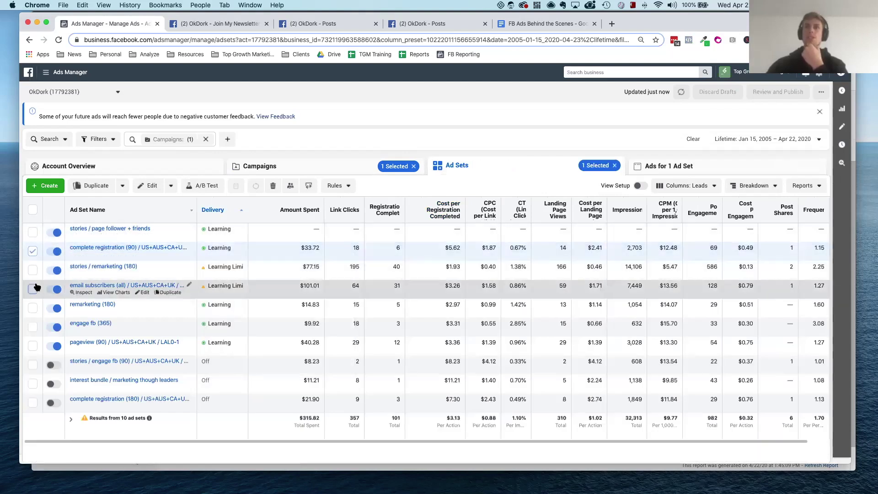
{"action": "left_click", "coordinate": [33, 327]}
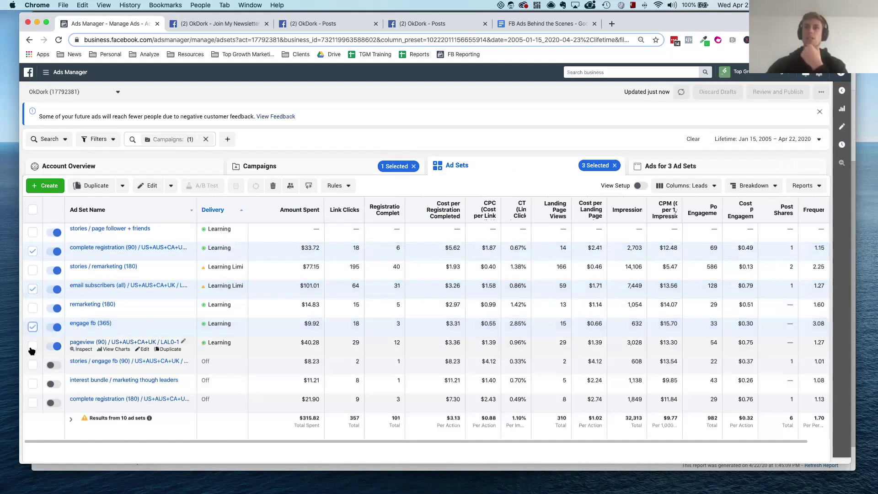
{"action": "left_click", "coordinate": [32, 346]}
{"action": "left_click", "coordinate": [33, 327]}
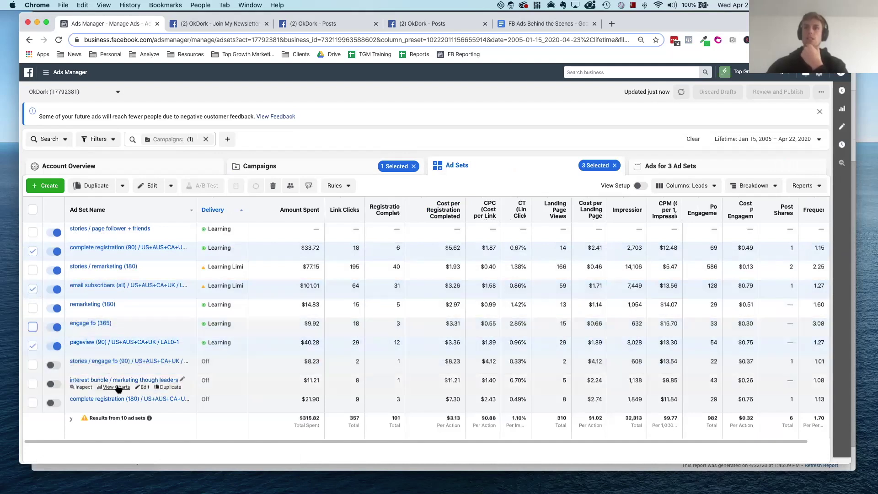
{"action": "left_click", "coordinate": [670, 166]}
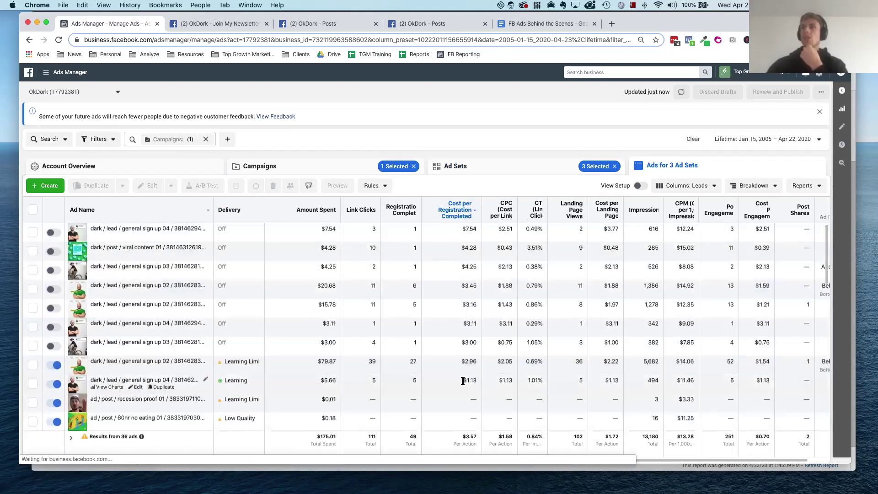
- Compare the cost per registration of the active general sign up 02 and general sign up 04 ads
{"action": "left_click", "coordinate": [459, 362]}
{"action": "mouse_move", "coordinate": [237, 362]}
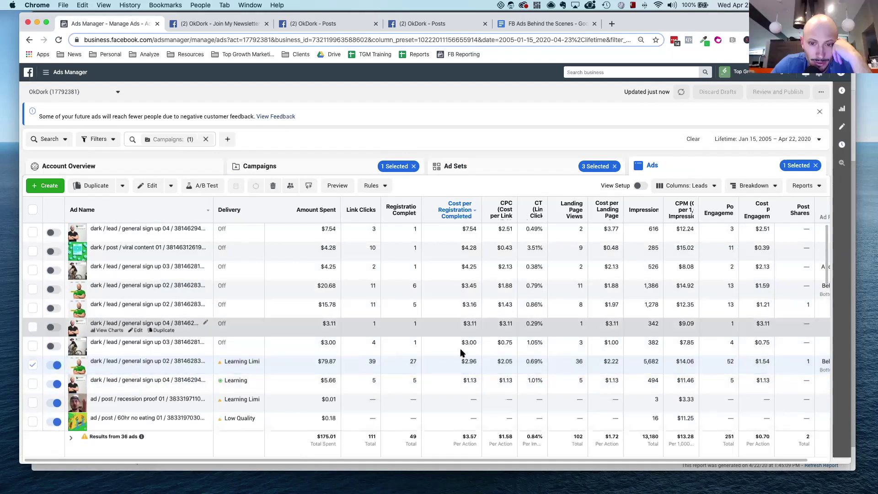
{"action": "left_click", "coordinate": [453, 380]}
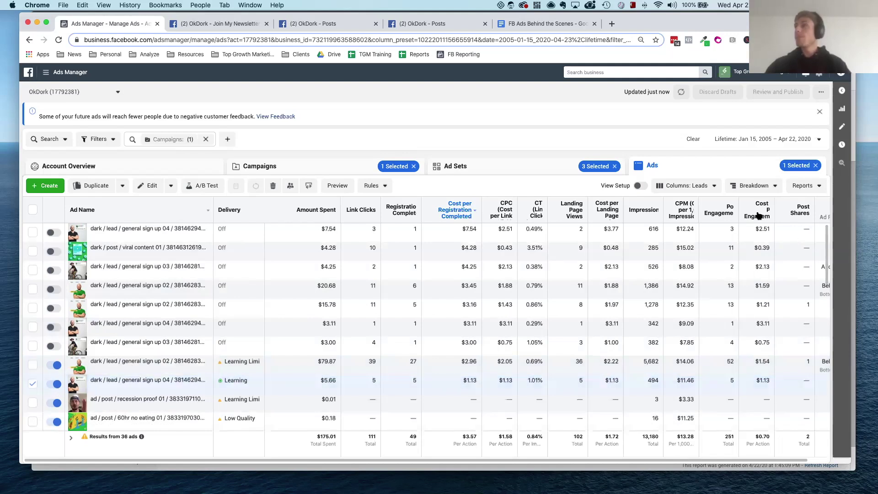
- Open the active general sign up 04 ad for editing and review its preview, creative and call to action
{"action": "left_click", "coordinate": [842, 126]}
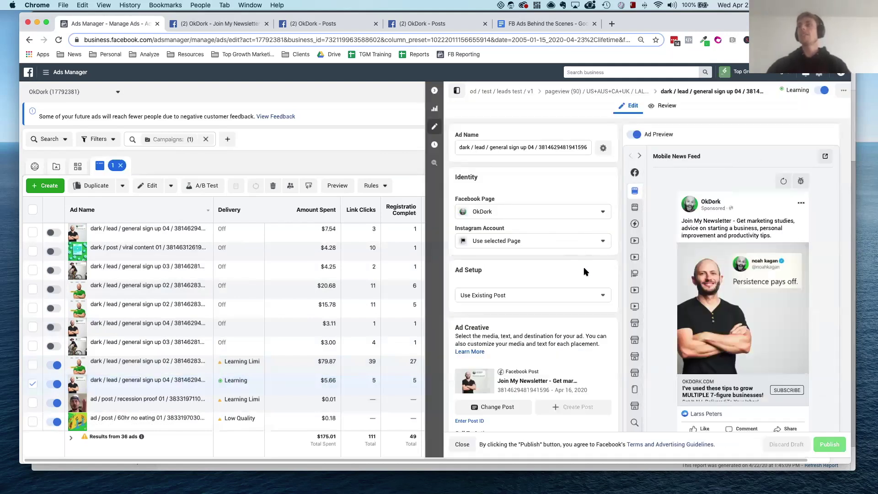
{"action": "scroll", "coordinate": [595, 304], "scroll_direction": "down", "scroll_amount": 2}
{"action": "scroll", "coordinate": [594, 304], "scroll_direction": "down", "scroll_amount": 2}
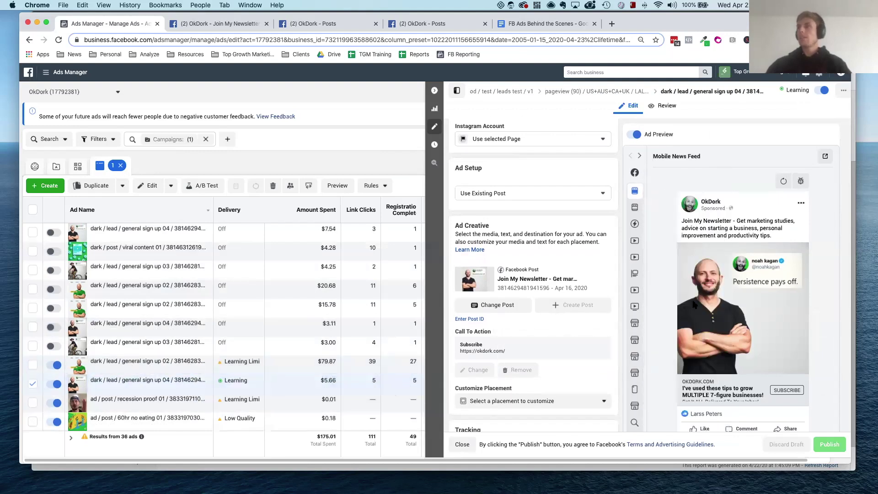
{"action": "scroll", "coordinate": [765, 303], "scroll_direction": "down", "scroll_amount": 1}
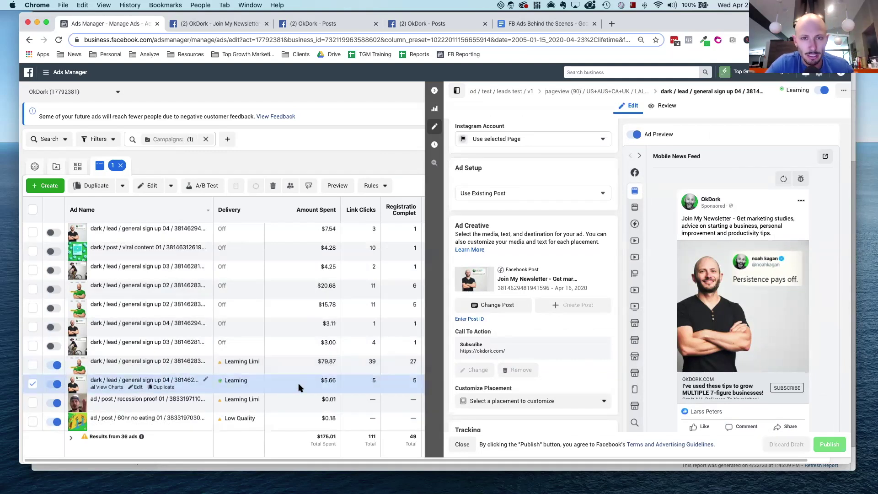
- Close the ad editor and examine the ads' delivery statuses, including the low quality explanation for a 60hr no eating 01 ad
{"action": "scroll", "coordinate": [299, 388], "scroll_direction": "down", "scroll_amount": 3}
{"action": "scroll", "coordinate": [299, 387], "scroll_direction": "down", "scroll_amount": 2}
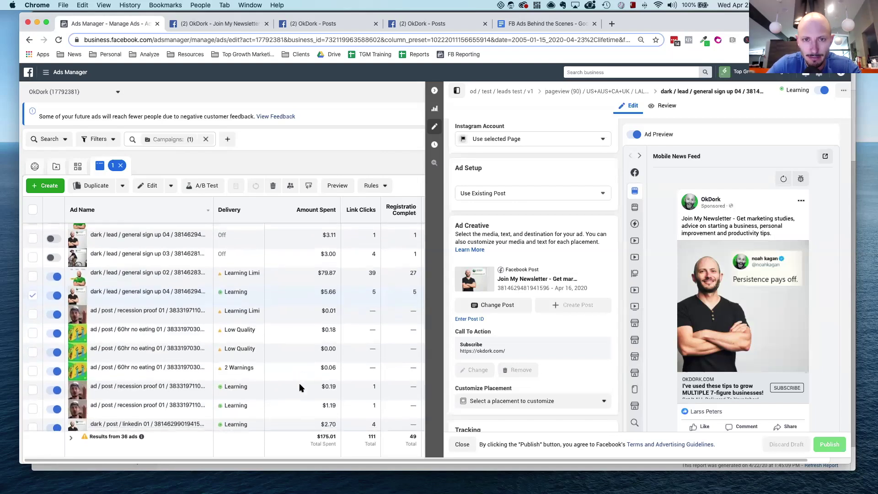
{"action": "left_click", "coordinate": [435, 90]}
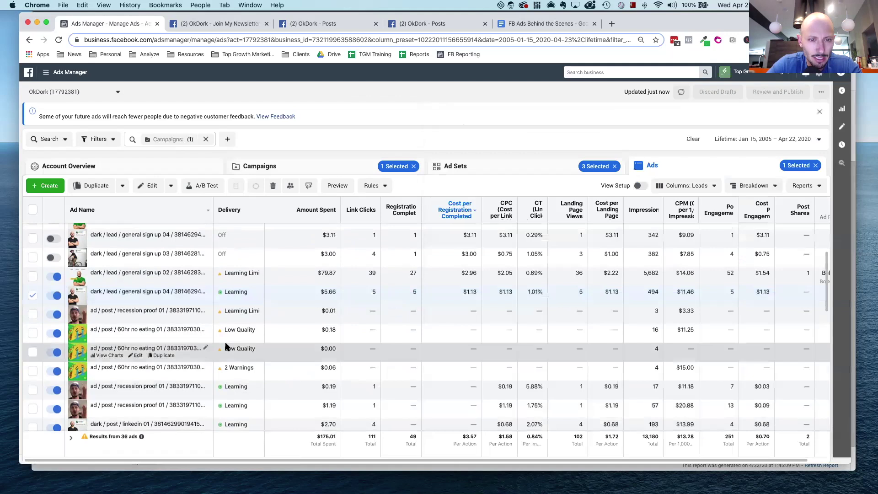
{"action": "scroll", "coordinate": [226, 346], "scroll_direction": "down", "scroll_amount": 1}
{"action": "mouse_move", "coordinate": [225, 346]}
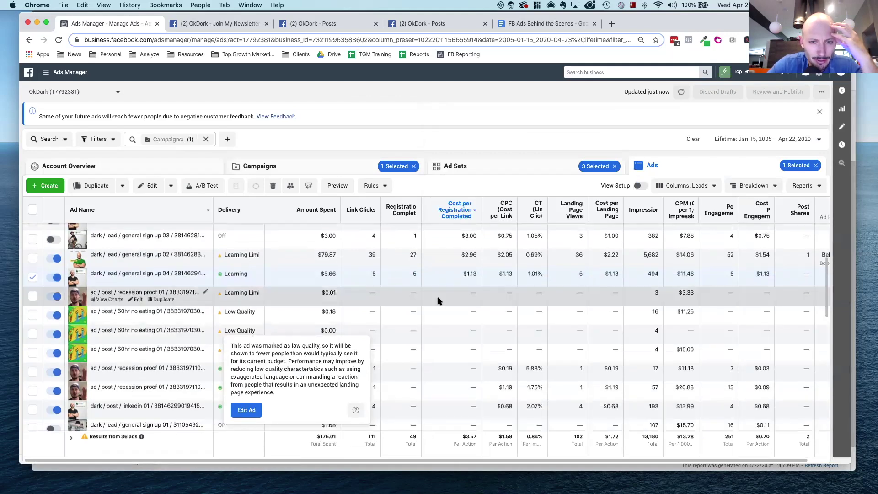
{"action": "scroll", "coordinate": [238, 320], "scroll_direction": "up", "scroll_amount": 5}
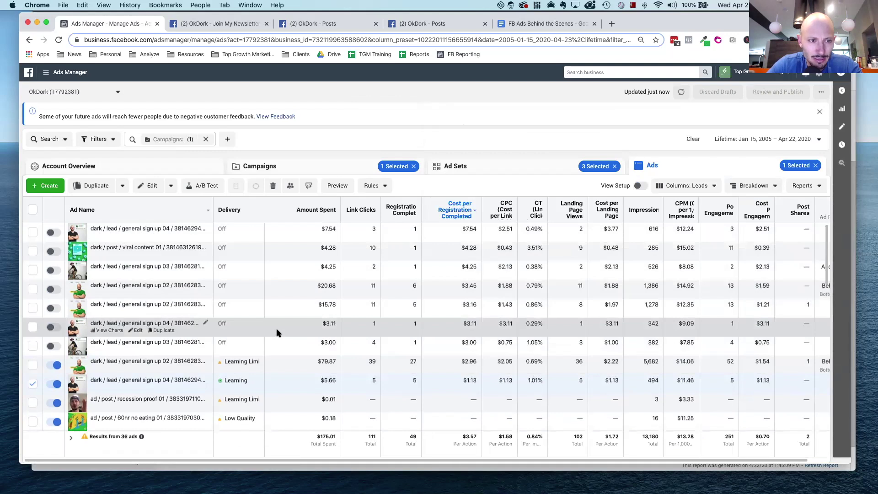
{"action": "scroll", "coordinate": [277, 333], "scroll_direction": "down", "scroll_amount": 6}
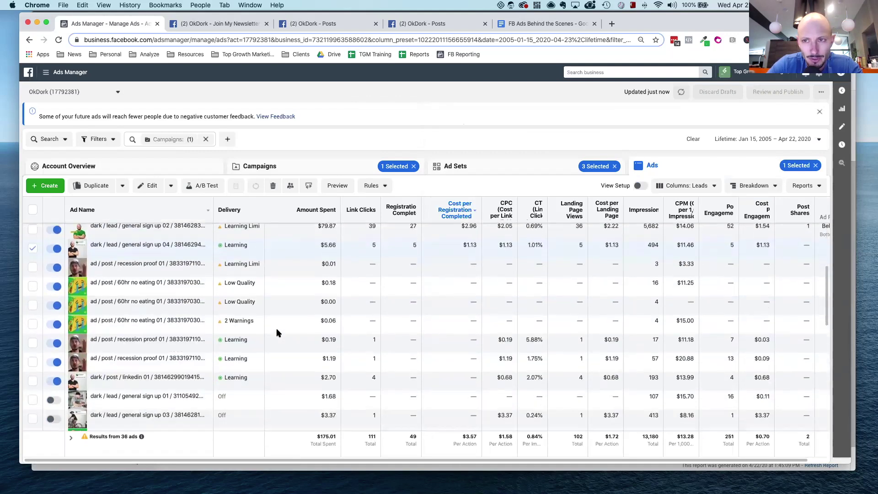
{"action": "scroll", "coordinate": [277, 332], "scroll_direction": "up", "scroll_amount": 7}
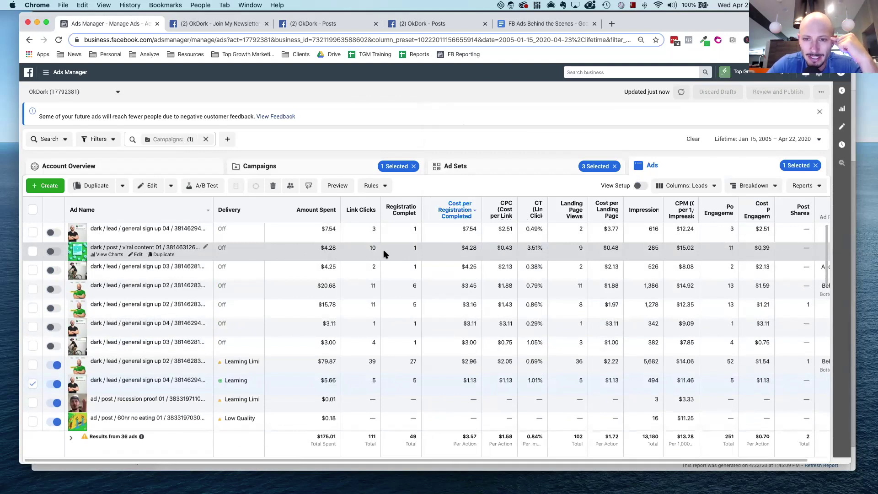
- Examine the click-through rate, CPC and CPM of the viral content 01 ad
{"action": "left_click_drag", "start_coordinate": [527, 248], "coordinate": [543, 249]}
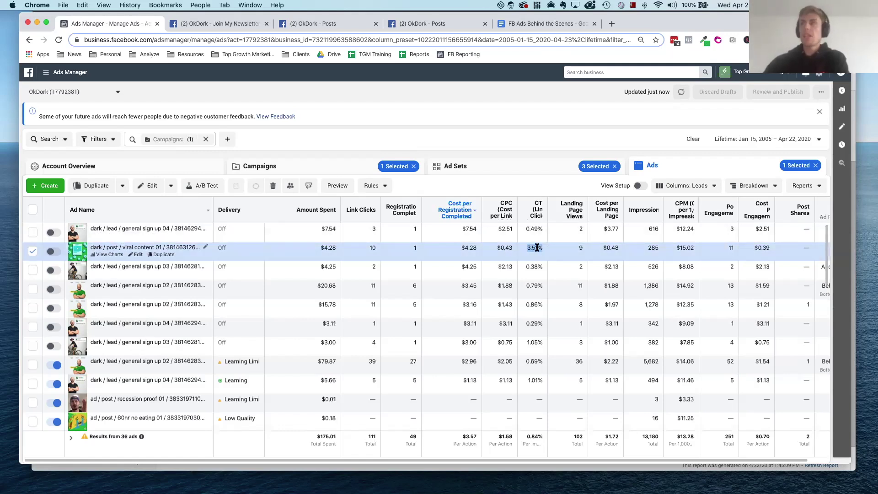
{"action": "left_click_drag", "start_coordinate": [676, 248], "coordinate": [693, 248]}
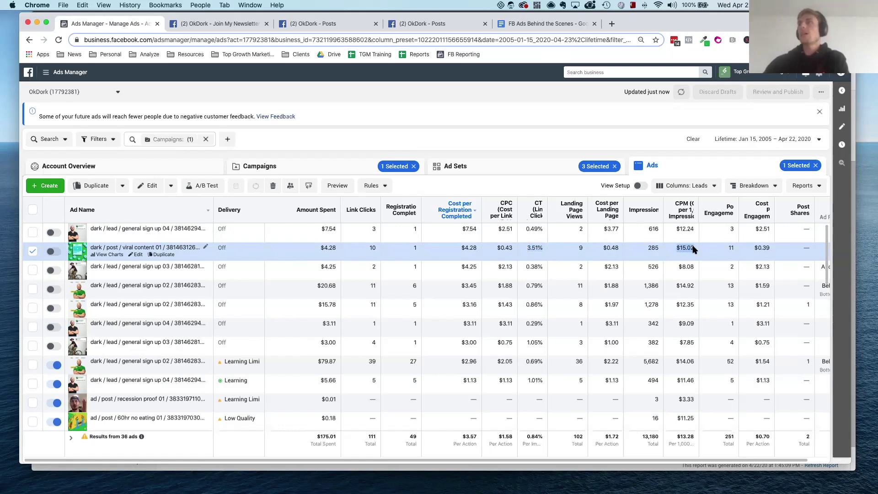
{"action": "double_click", "coordinate": [687, 248]}
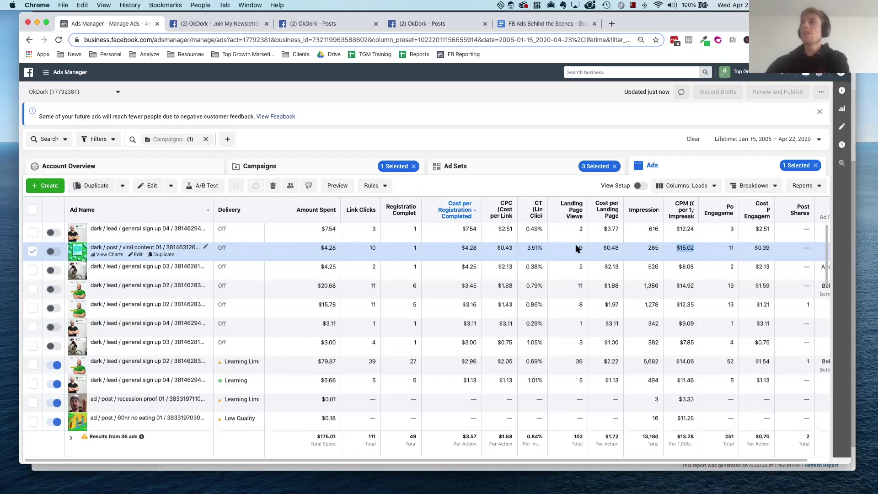
{"action": "left_click", "coordinate": [546, 248]}
{"action": "left_click_drag", "start_coordinate": [545, 248], "coordinate": [493, 249]}
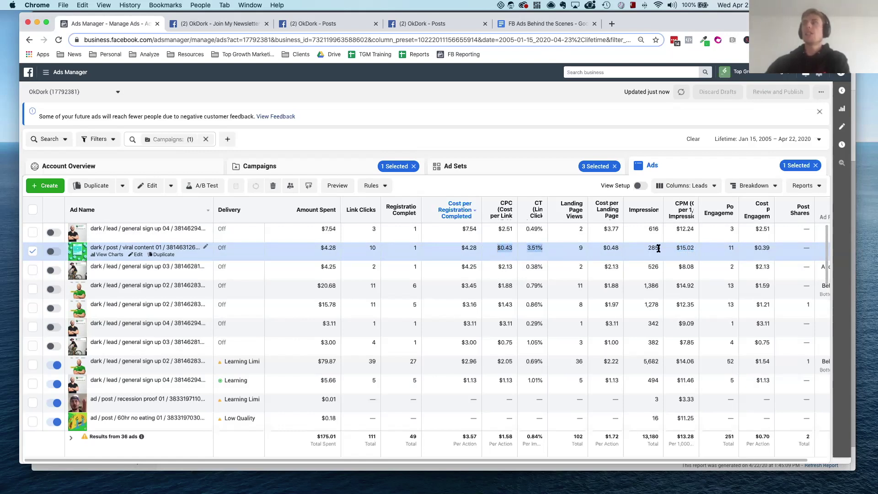
{"action": "left_click_drag", "start_coordinate": [696, 249], "coordinate": [676, 248]}
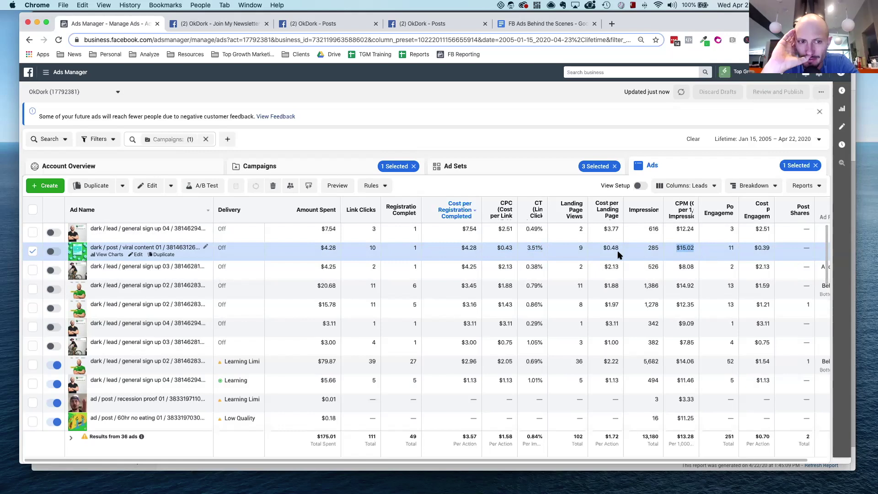
- Check the cost per registration of the viral content 01 ad
{"action": "left_click", "coordinate": [460, 249]}
{"action": "left_click_drag", "start_coordinate": [481, 249], "coordinate": [460, 248]}
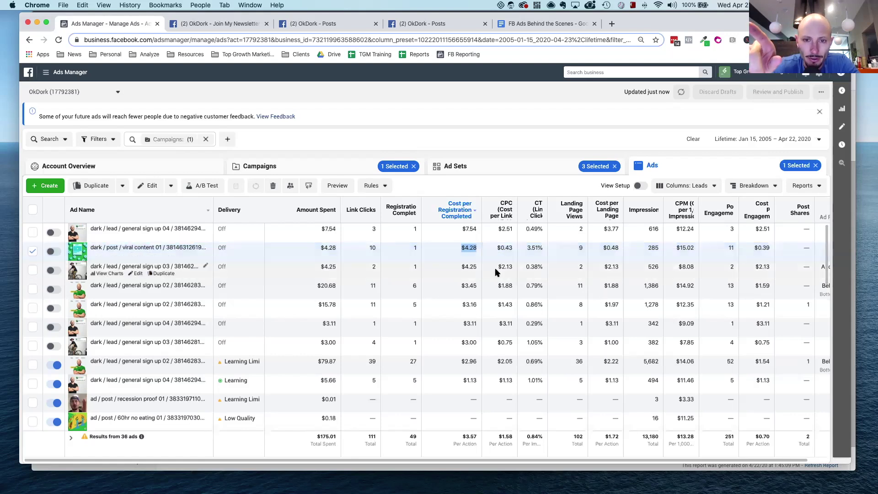
{"action": "left_click", "coordinate": [425, 249]}
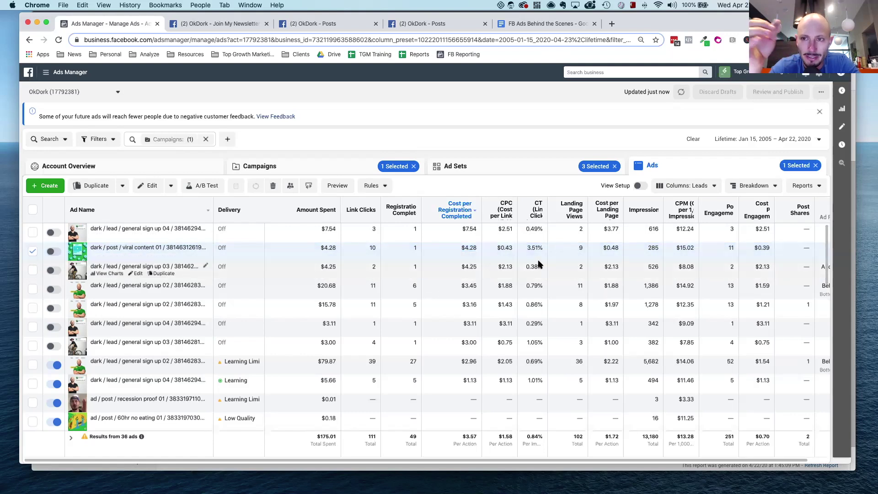
- Open the viral content 01 ad's Facebook post from its preview and follow the Viral Content Blueprint link to the landing page
{"action": "left_click", "coordinate": [841, 127]}
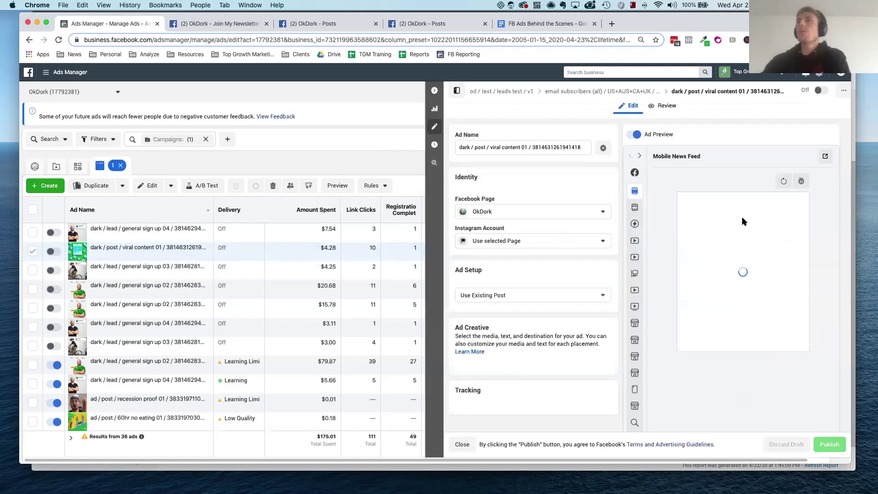
{"action": "left_click", "coordinate": [825, 156]}
{"action": "left_click", "coordinate": [758, 237]}
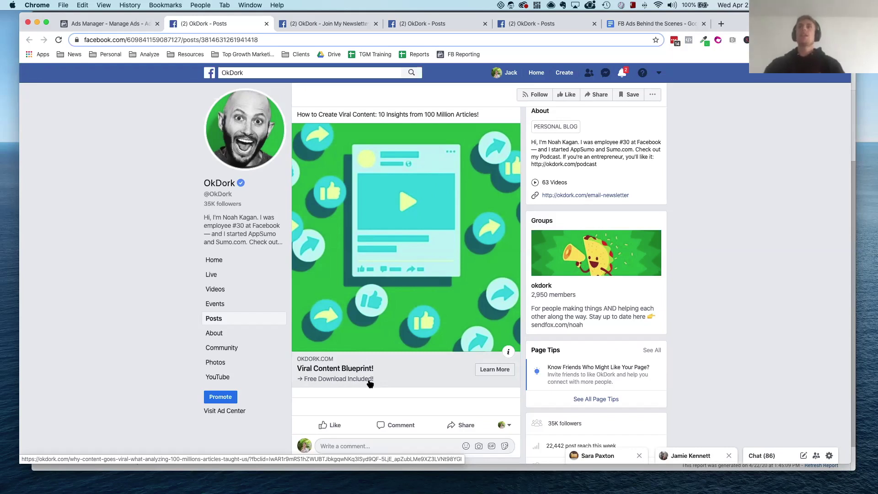
{"action": "scroll", "coordinate": [369, 383], "scroll_direction": "up", "scroll_amount": 1}
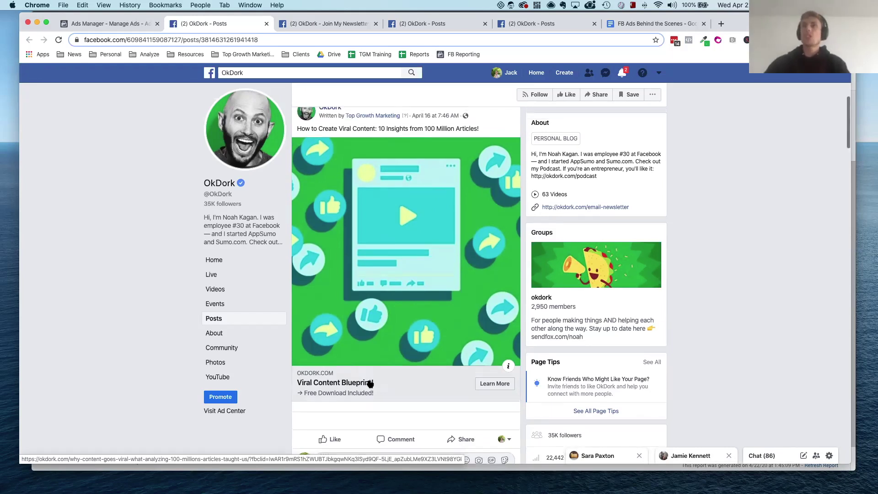
{"action": "left_click", "coordinate": [340, 384]}
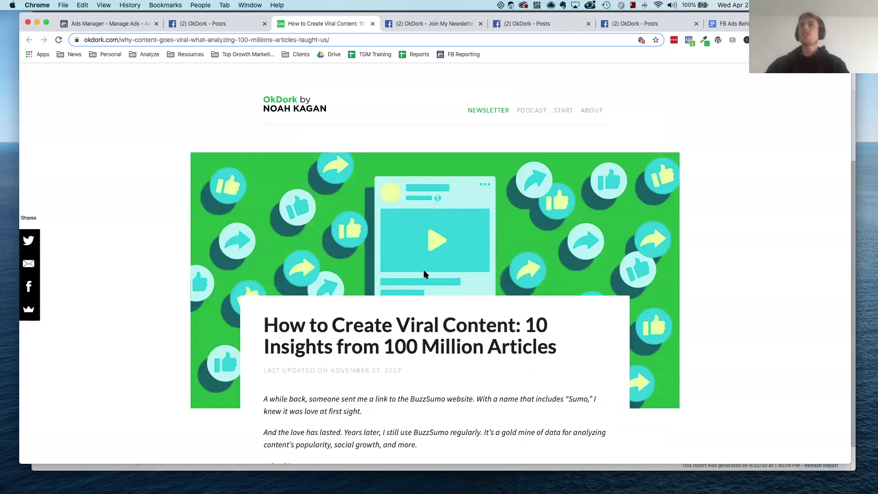
- Examine the introduction of the viral content article and its PDF download link
{"action": "scroll", "coordinate": [424, 274], "scroll_direction": "down", "scroll_amount": 6}
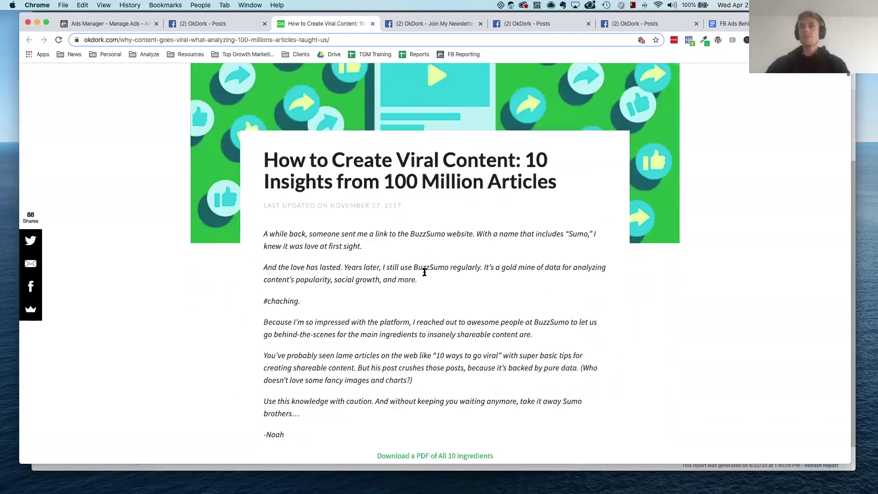
{"action": "scroll", "coordinate": [426, 259], "scroll_direction": "down", "scroll_amount": 1}
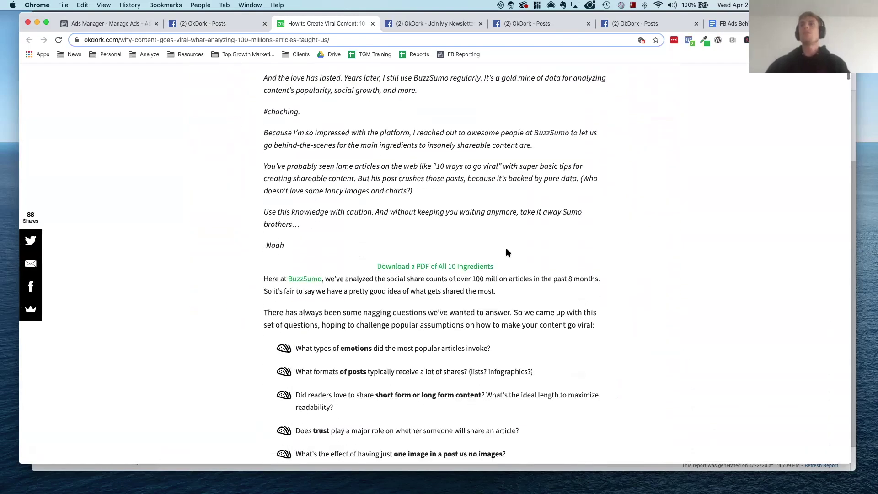
{"action": "scroll", "coordinate": [564, 243], "scroll_direction": "down", "scroll_amount": 1}
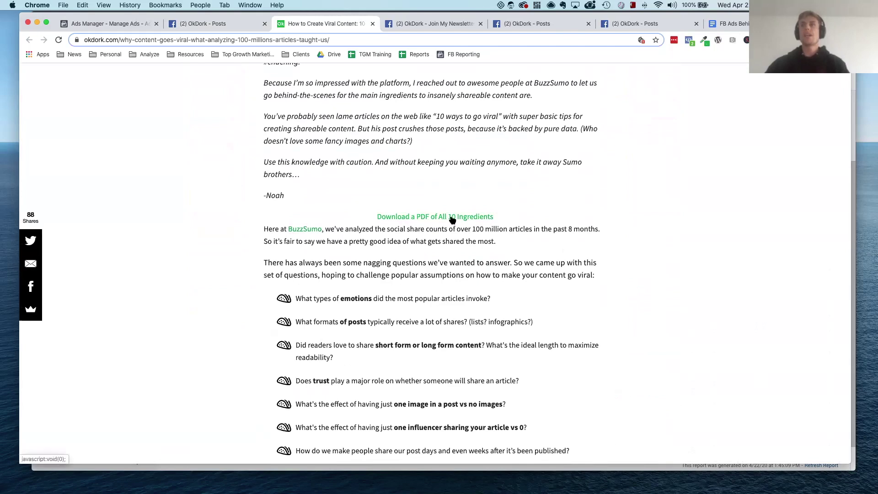
{"action": "scroll", "coordinate": [451, 220], "scroll_direction": "down", "scroll_amount": 1}
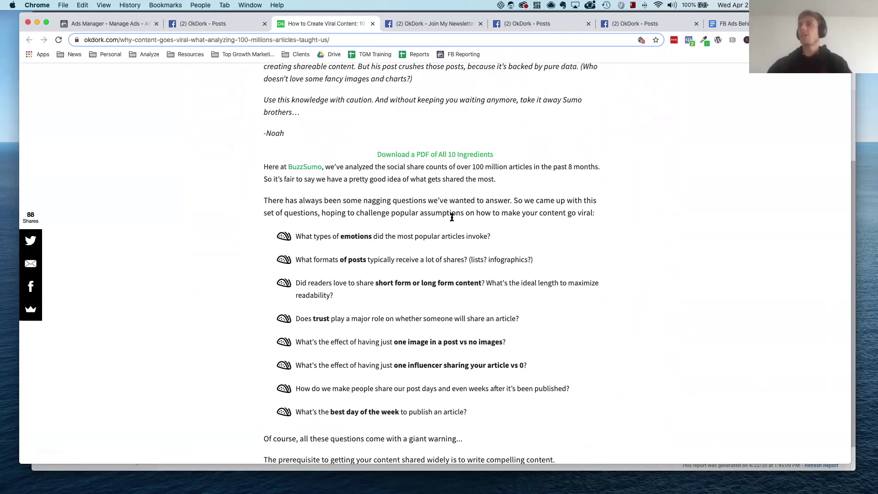
{"action": "scroll", "coordinate": [452, 218], "scroll_direction": "down", "scroll_amount": 1}
- Skim the article's charts and insights down to the ten-ingredient summary, dismissing the business tips sign-up pop-up
{"action": "scroll", "coordinate": [452, 218], "scroll_direction": "down", "scroll_amount": 10}
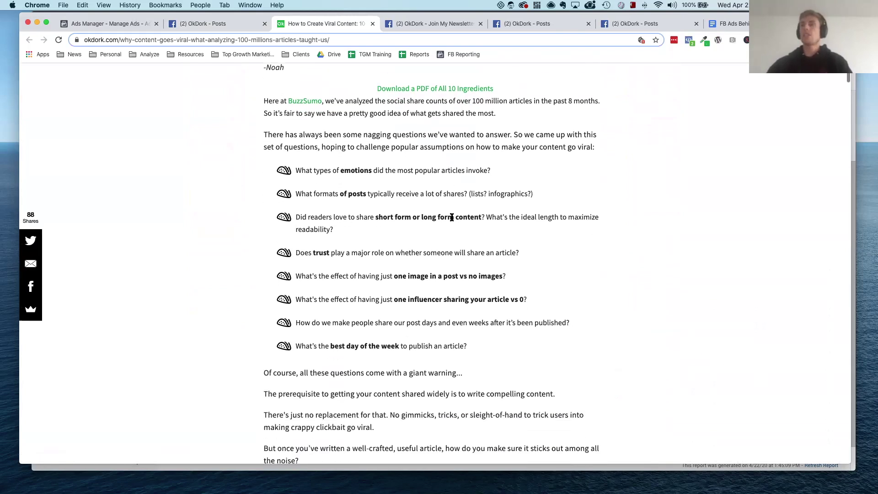
{"action": "scroll", "coordinate": [452, 219], "scroll_direction": "down", "scroll_amount": 15}
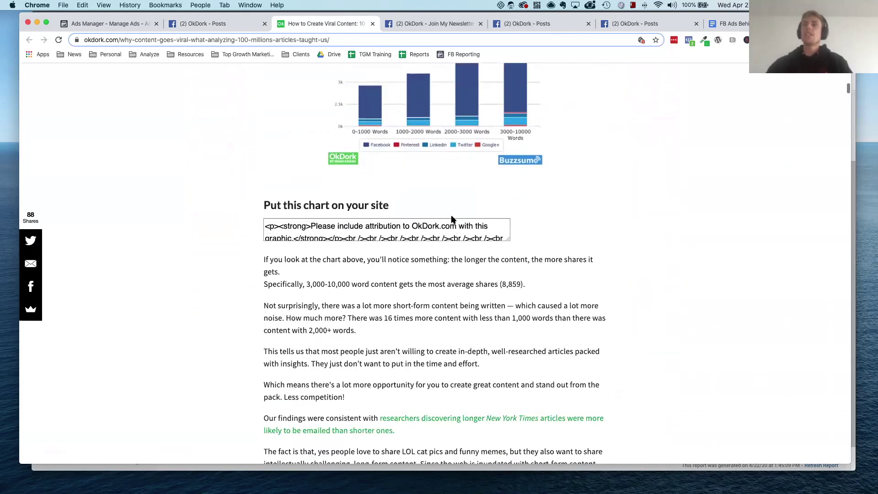
{"action": "scroll", "coordinate": [451, 218], "scroll_direction": "down", "scroll_amount": 20}
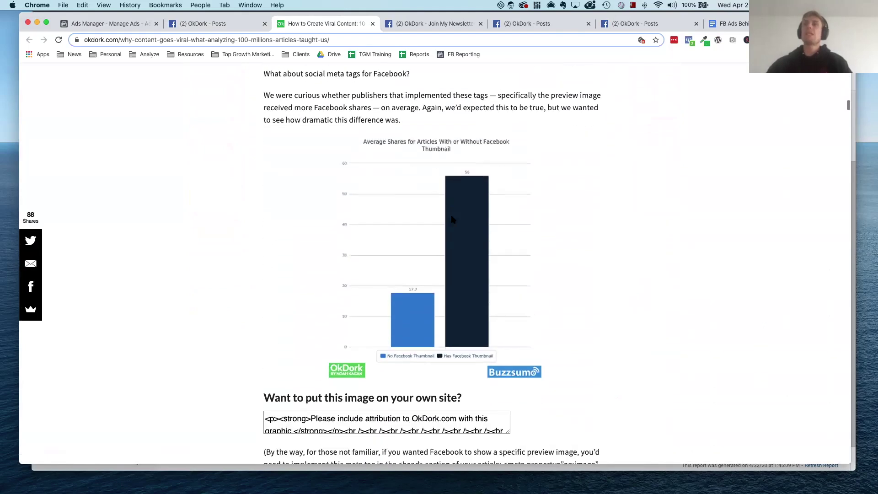
{"action": "scroll", "coordinate": [452, 218], "scroll_direction": "down", "scroll_amount": 20}
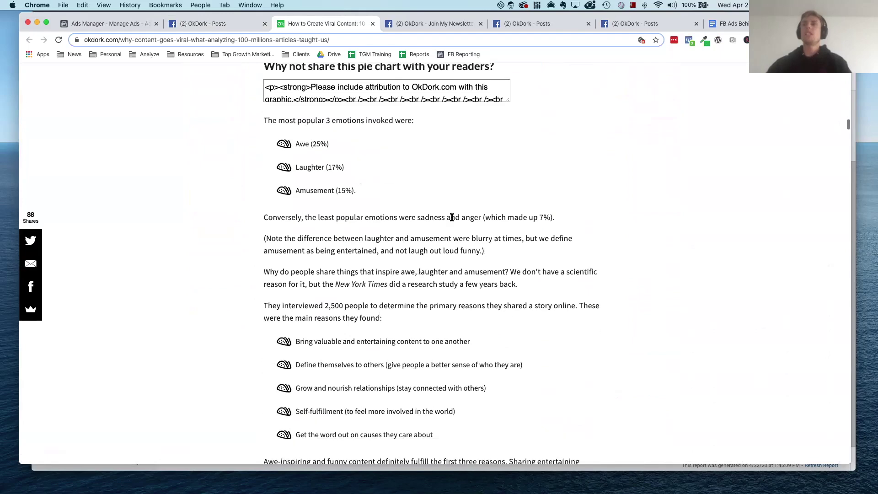
{"action": "scroll", "coordinate": [452, 218], "scroll_direction": "down", "scroll_amount": 20}
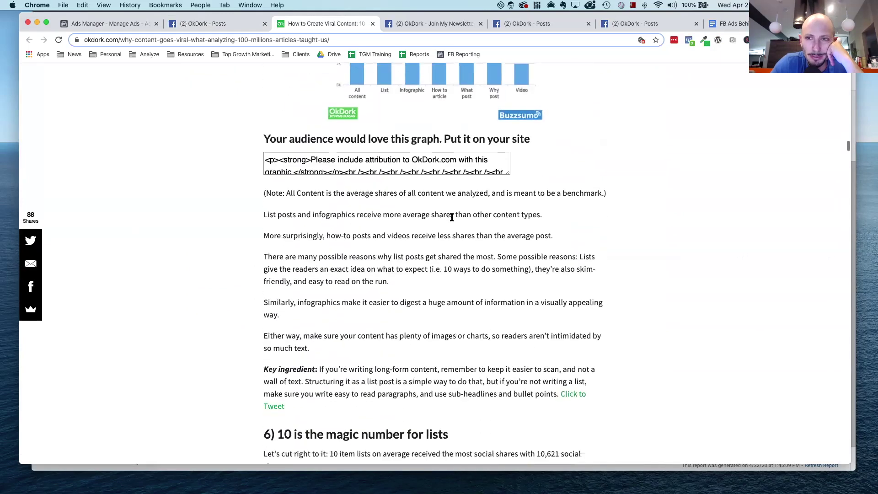
{"action": "scroll", "coordinate": [451, 219], "scroll_direction": "down", "scroll_amount": 20}
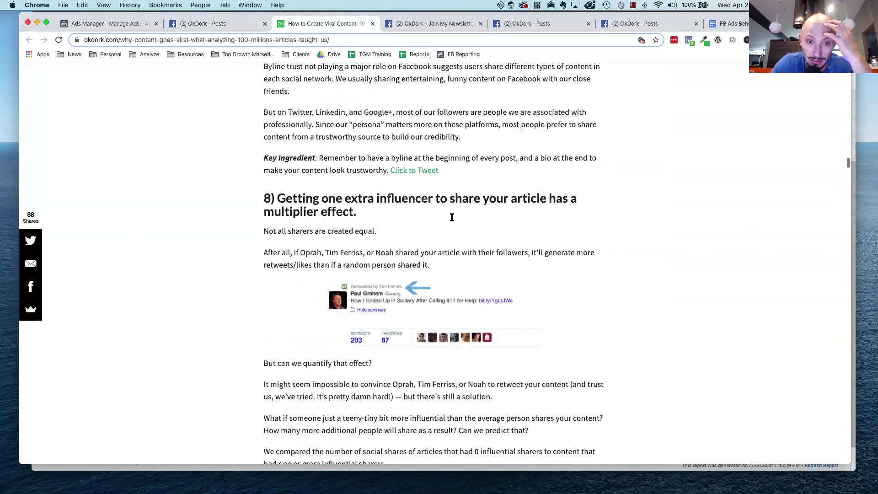
{"action": "scroll", "coordinate": [451, 219], "scroll_direction": "down", "scroll_amount": 20}
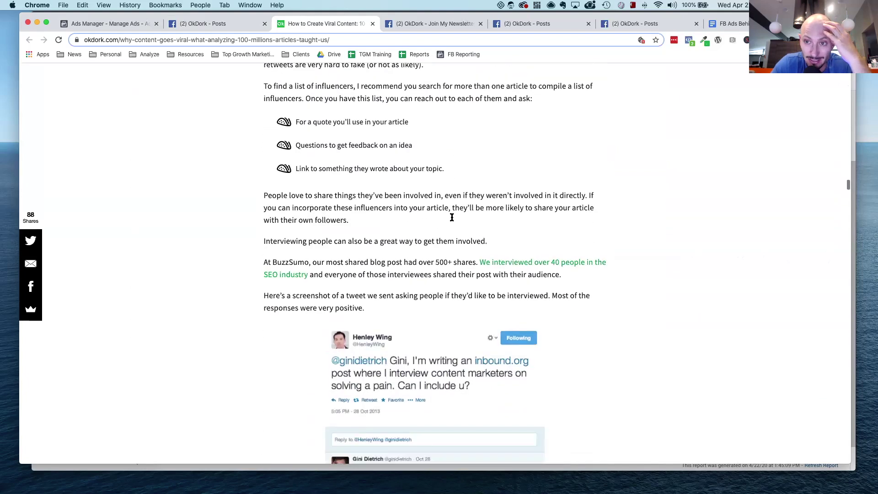
{"action": "scroll", "coordinate": [451, 219], "scroll_direction": "down", "scroll_amount": 20}
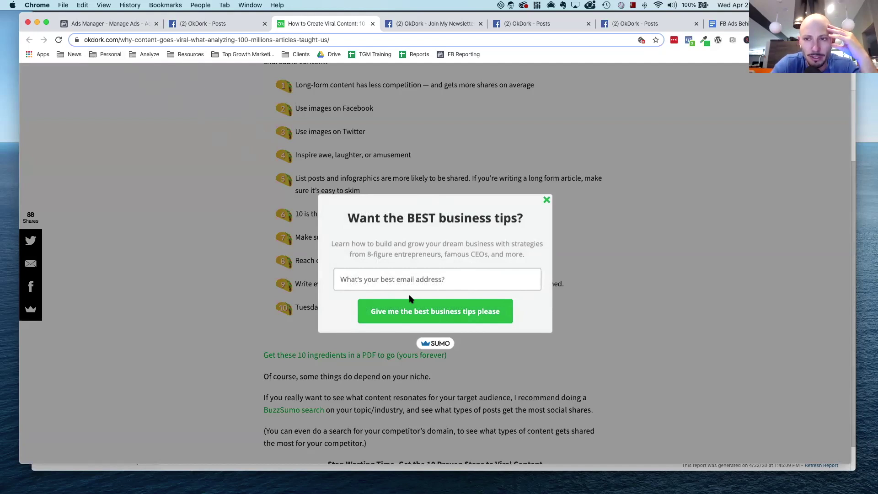
{"action": "left_click", "coordinate": [546, 199]}
{"action": "scroll", "coordinate": [395, 243], "scroll_direction": "down", "scroll_amount": 1}
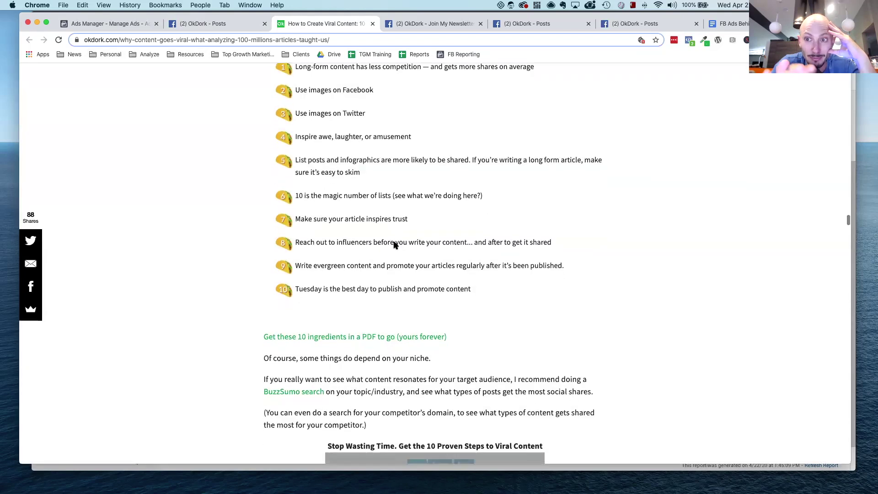
- Return to the start of the article and review its headline and opening text
{"action": "scroll", "coordinate": [389, 244], "scroll_direction": "up", "scroll_amount": 5}
{"action": "scroll", "coordinate": [385, 246], "scroll_direction": "up", "scroll_amount": 20}
{"action": "scroll", "coordinate": [385, 247], "scroll_direction": "up", "scroll_amount": 20}
{"action": "scroll", "coordinate": [385, 246], "scroll_direction": "up", "scroll_amount": 20}
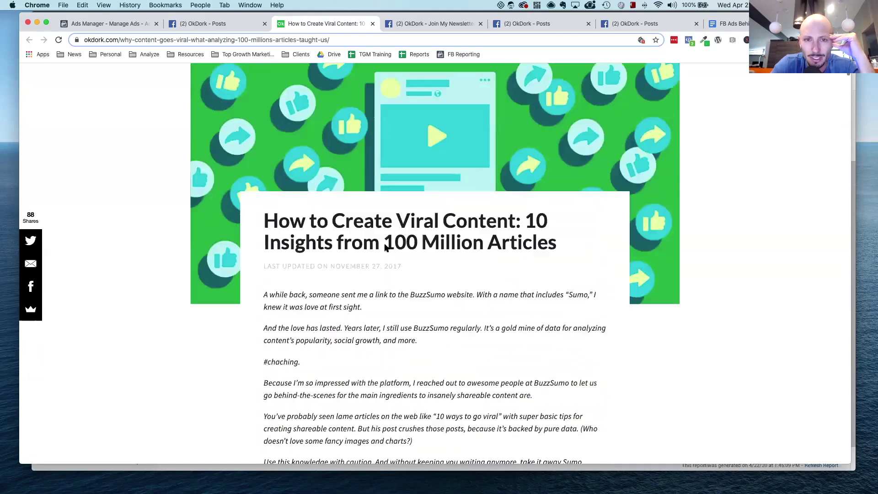
{"action": "scroll", "coordinate": [385, 247], "scroll_direction": "up", "scroll_amount": 3}
{"action": "scroll", "coordinate": [385, 247], "scroll_direction": "down", "scroll_amount": 3}
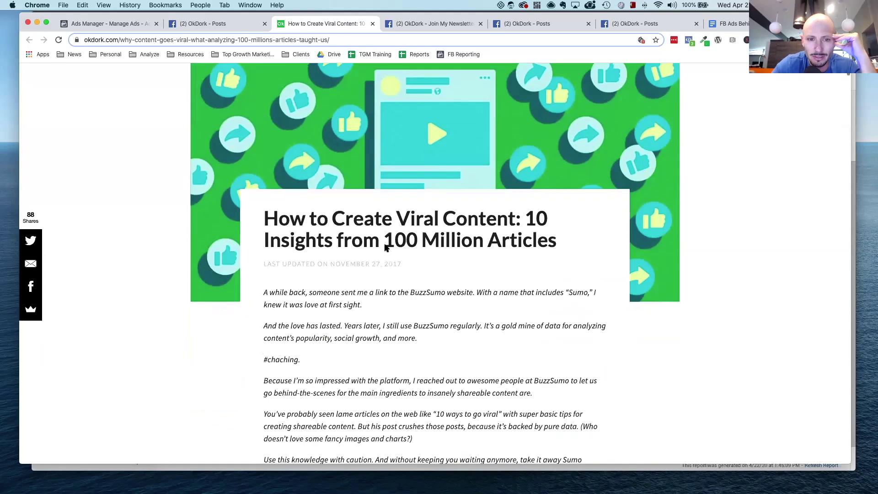
{"action": "scroll", "coordinate": [385, 245], "scroll_direction": "down", "scroll_amount": 3}
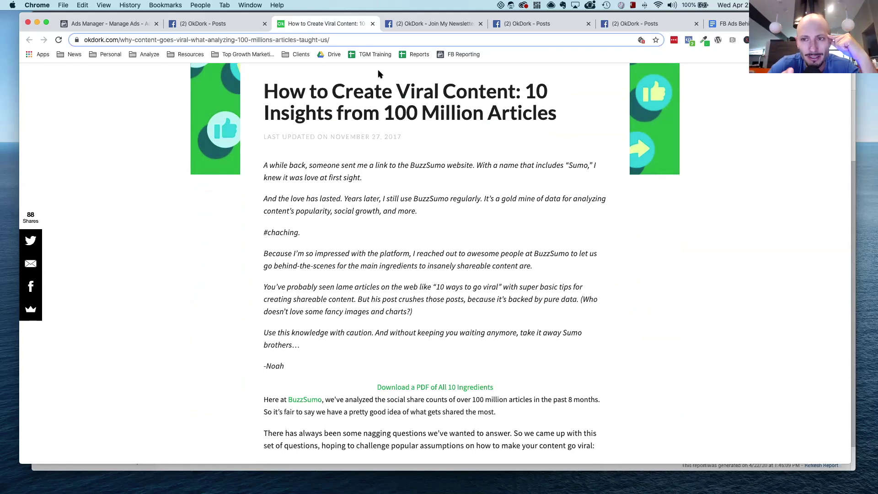
- Return to Ads Manager, close the ad editor and sort the ads by name
{"action": "left_click", "coordinate": [220, 24]}
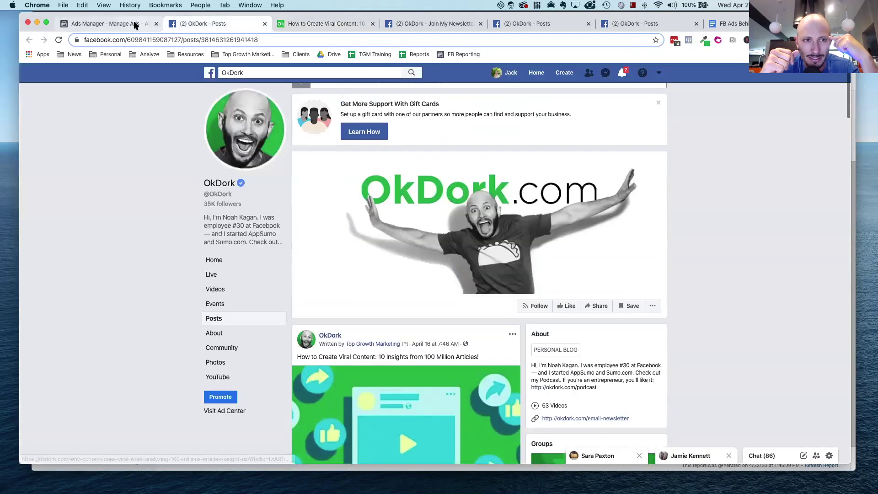
{"action": "left_click", "coordinate": [133, 25]}
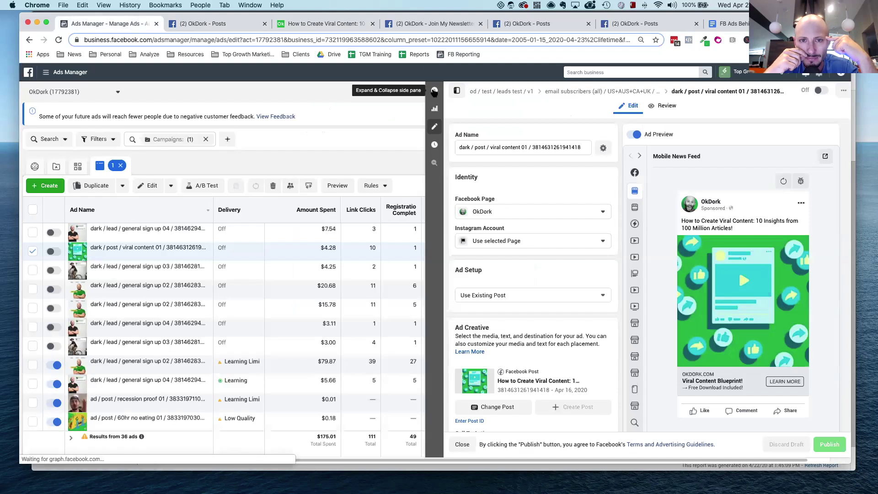
{"action": "left_click", "coordinate": [434, 90]}
{"action": "left_click", "coordinate": [138, 207]}
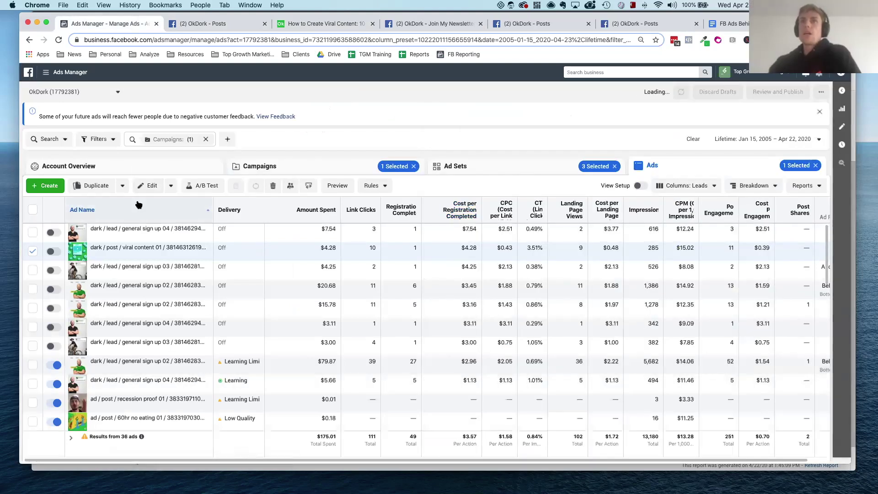
- Examine the cost per landing page view and CPC of the first facebook guide 05 ad
{"action": "scroll", "coordinate": [221, 349], "scroll_direction": "down", "scroll_amount": 3}
{"action": "scroll", "coordinate": [221, 349], "scroll_direction": "down", "scroll_amount": 3}
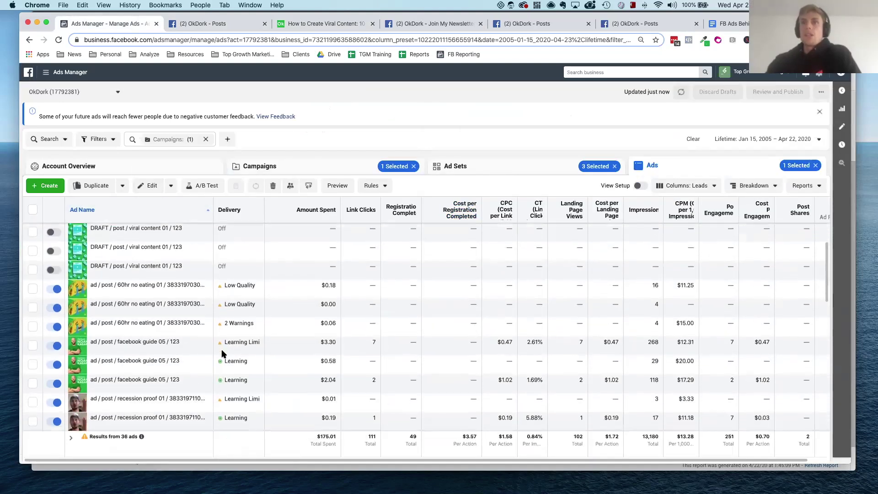
{"action": "mouse_move", "coordinate": [270, 251]}
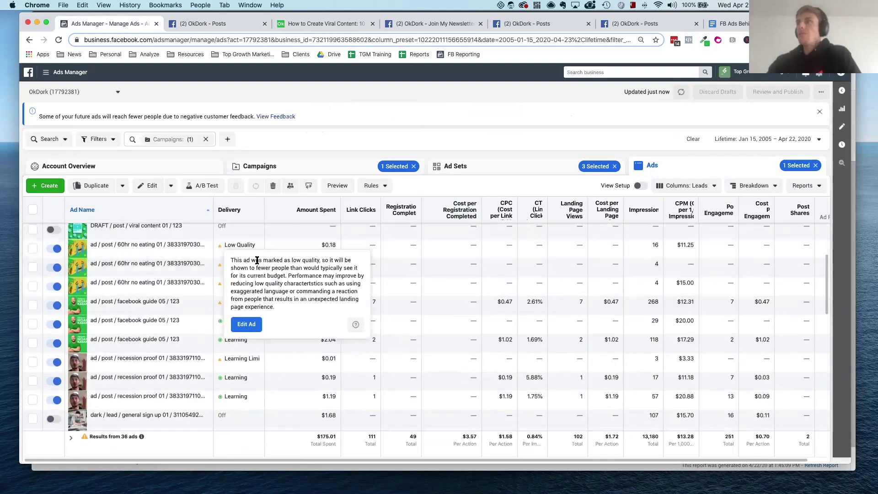
{"action": "scroll", "coordinate": [142, 304], "scroll_direction": "down", "scroll_amount": 3}
{"action": "scroll", "coordinate": [141, 309], "scroll_direction": "down", "scroll_amount": 1}
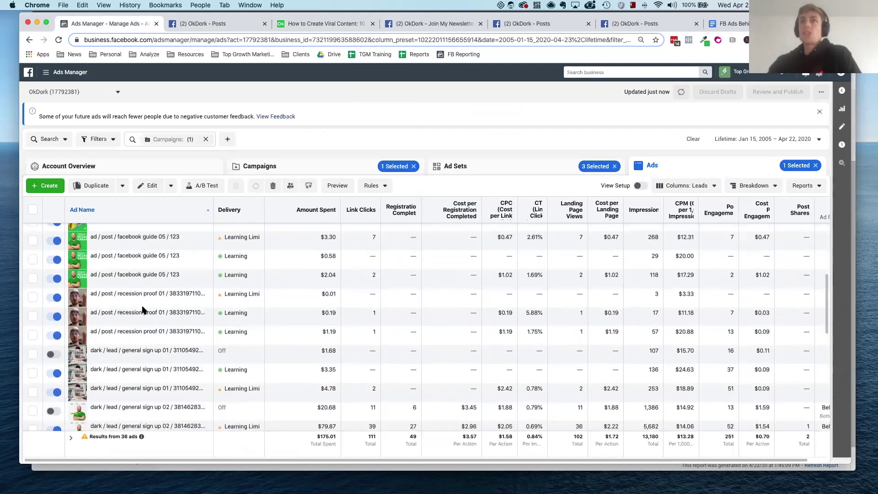
{"action": "mouse_move", "coordinate": [238, 237]}
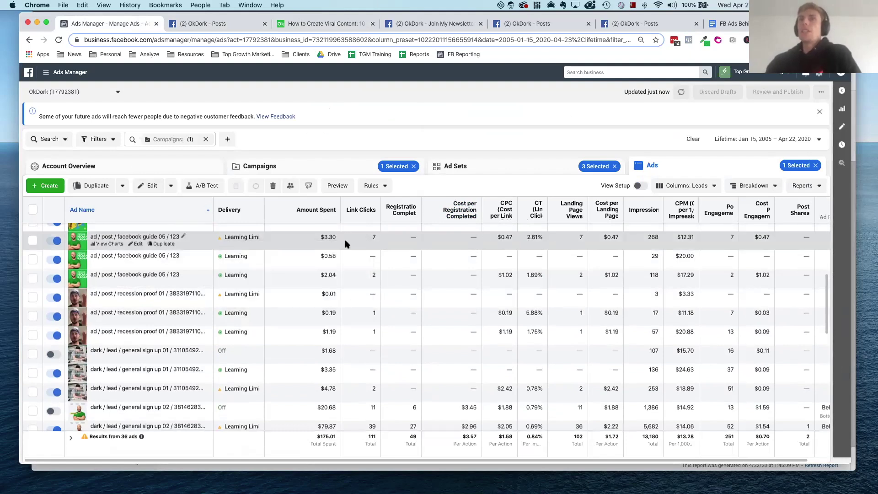
{"action": "double_click", "coordinate": [604, 238]}
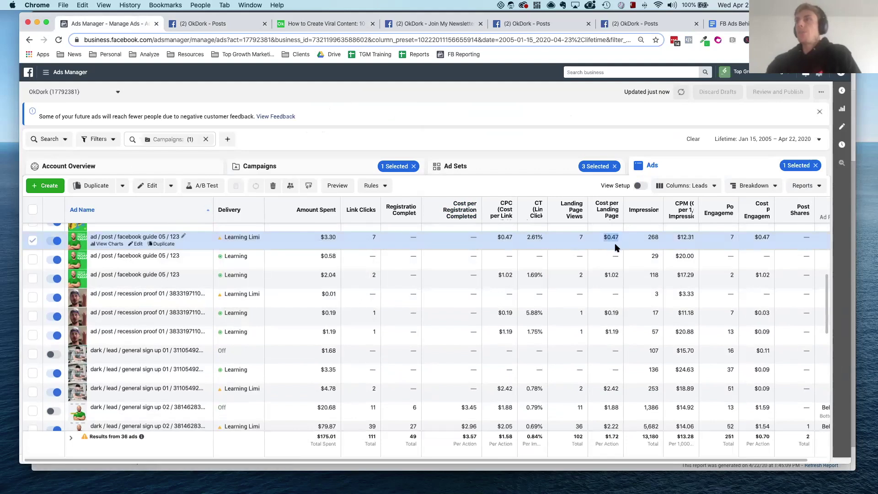
{"action": "double_click", "coordinate": [509, 236]}
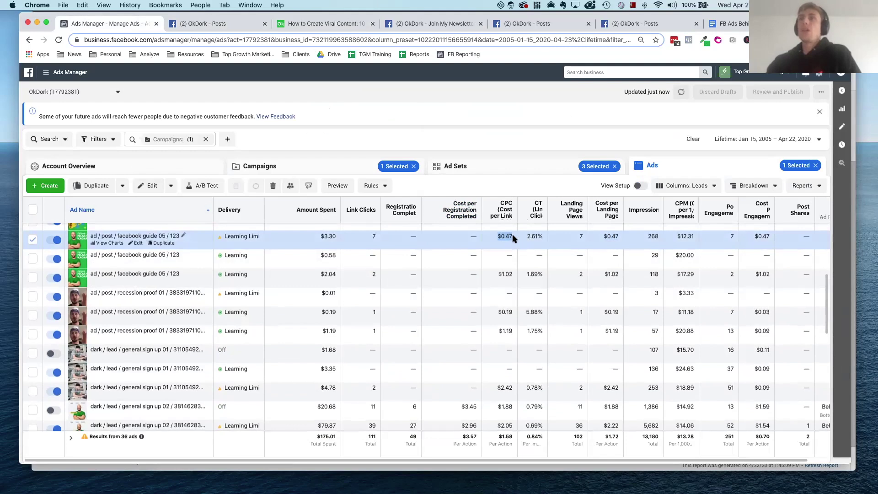
- Compare the CPC and click-through rate of the recession proof 01 ads
{"action": "scroll", "coordinate": [503, 256], "scroll_direction": "down", "scroll_amount": 1}
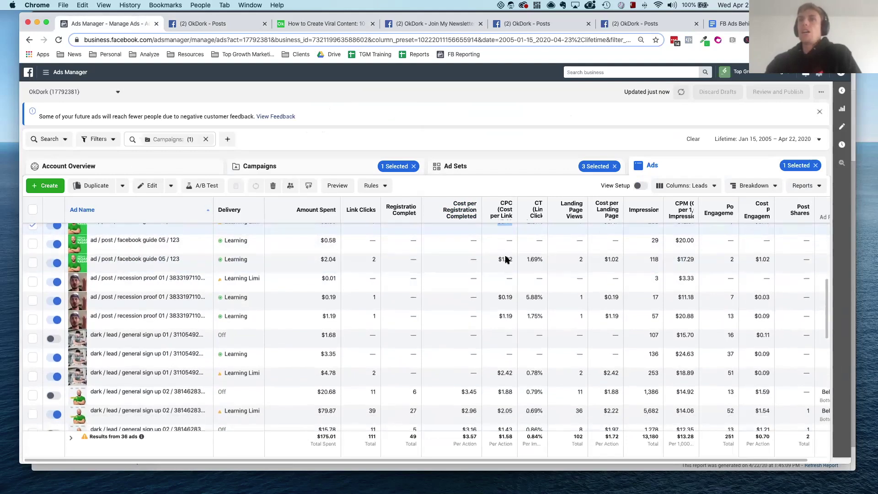
{"action": "double_click", "coordinate": [503, 302]}
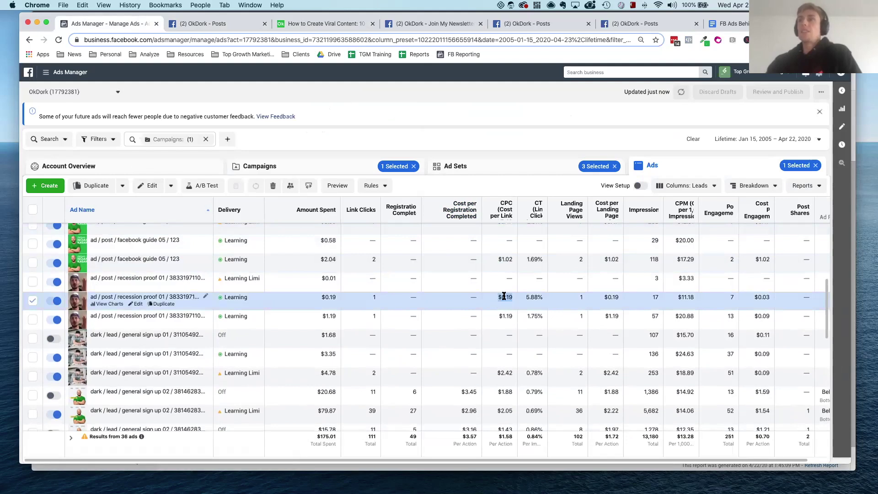
{"action": "triple_click", "coordinate": [535, 298]}
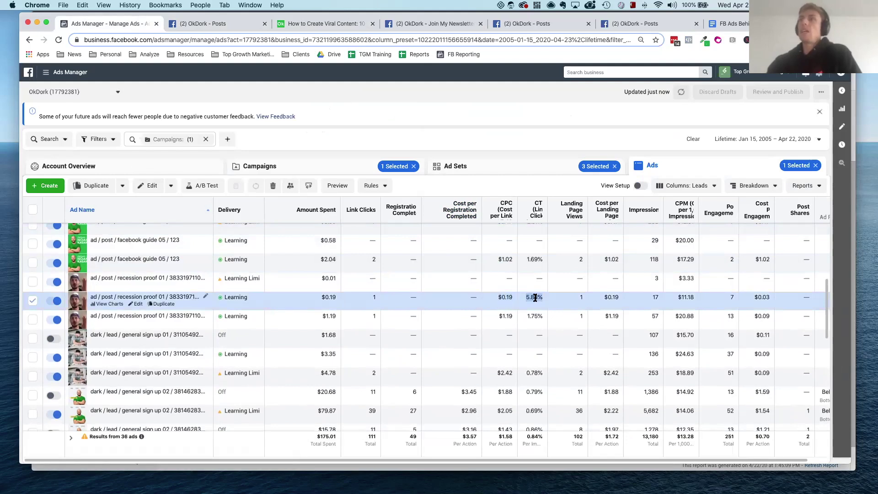
{"action": "scroll", "coordinate": [507, 300], "scroll_direction": "down", "scroll_amount": 1}
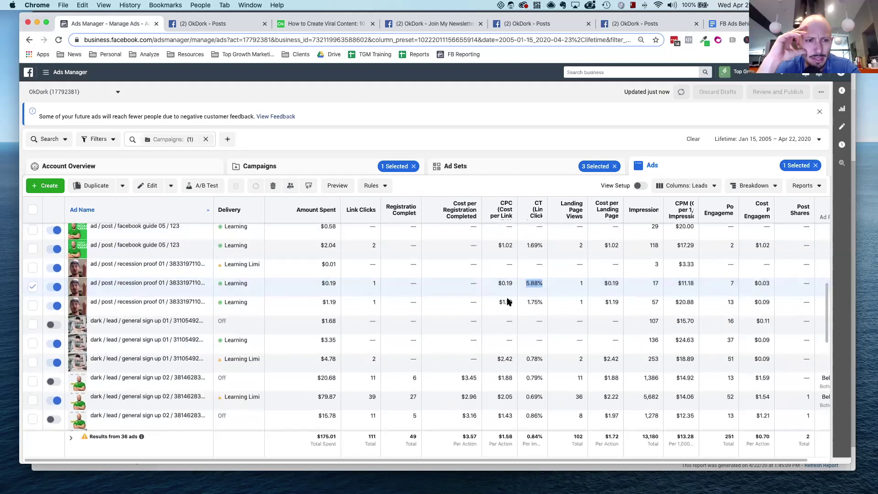
{"action": "scroll", "coordinate": [507, 302], "scroll_direction": "down", "scroll_amount": 1}
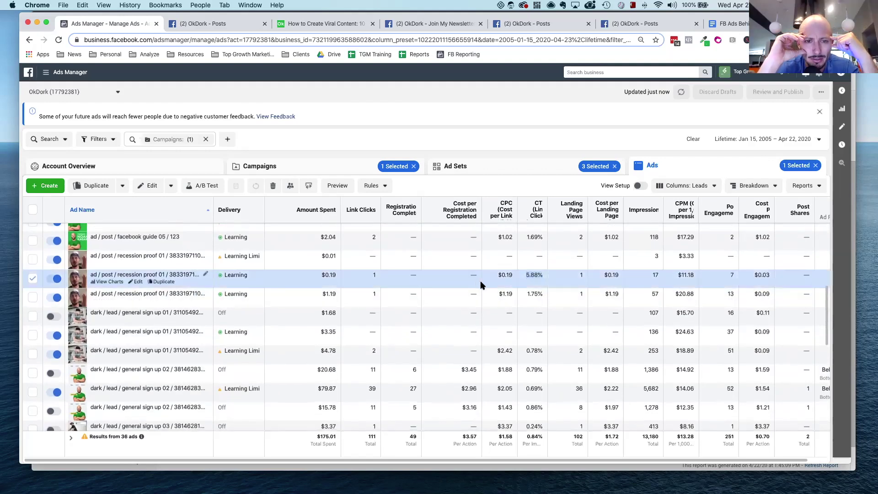
{"action": "left_click", "coordinate": [485, 297]}
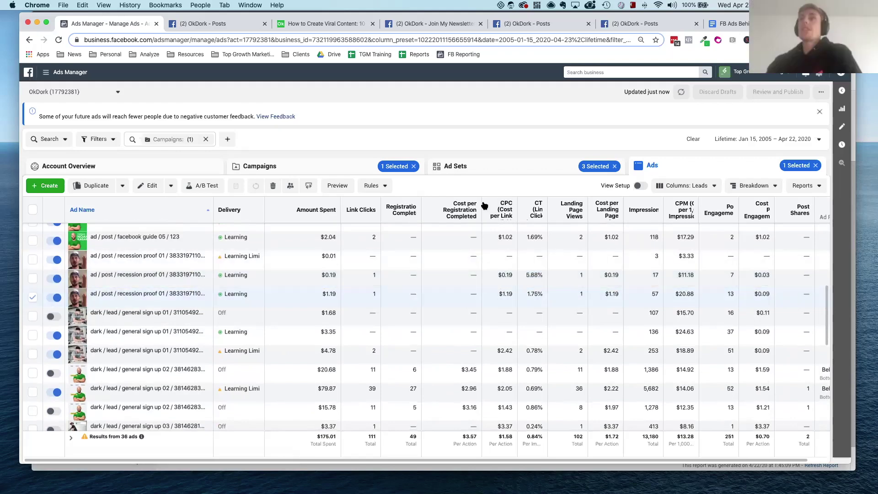
- Add the marketing thought leaders interest bundle and complete registration (180) ad sets to the selection and list their ads
{"action": "left_click", "coordinate": [494, 167]}
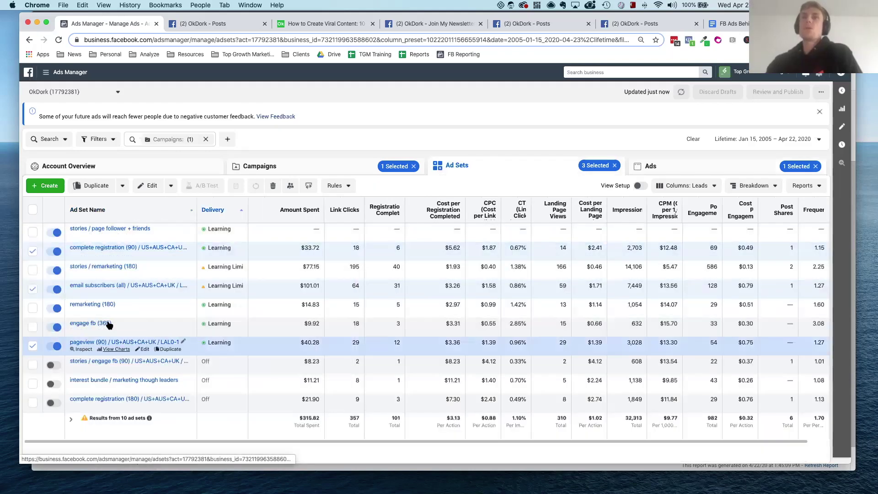
{"action": "left_click", "coordinate": [33, 384]}
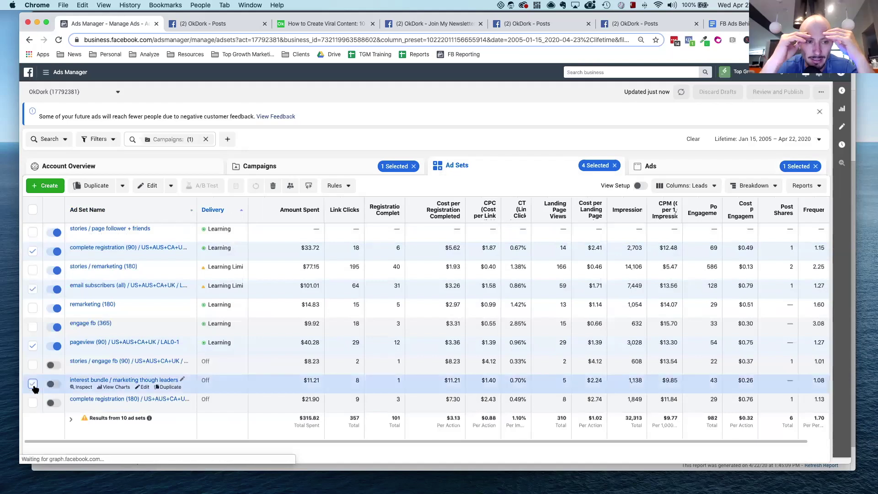
{"action": "left_click", "coordinate": [32, 402]}
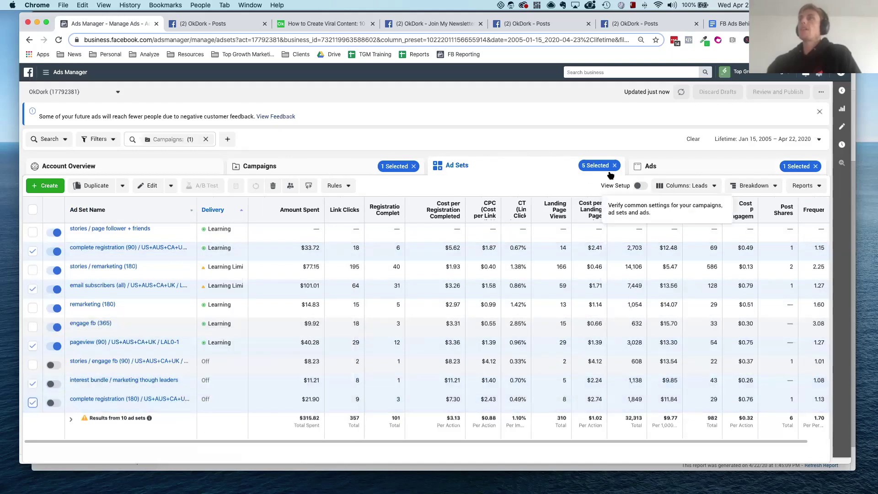
{"action": "left_click", "coordinate": [672, 163]}
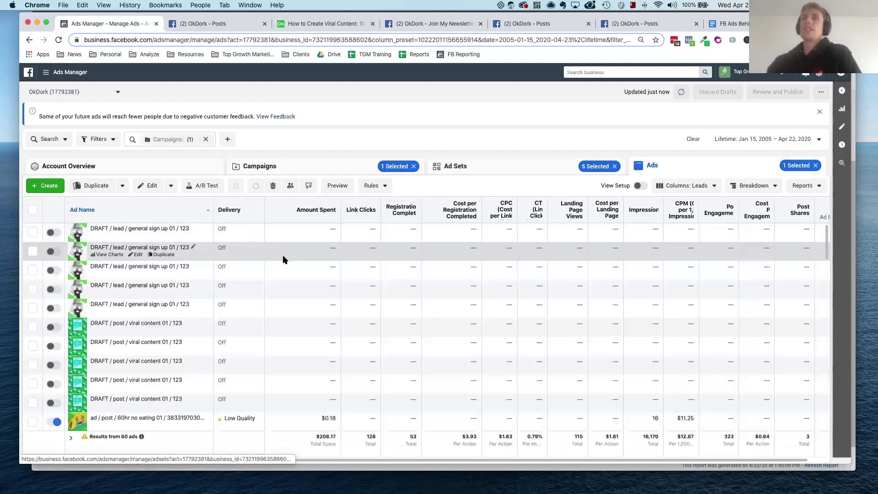
- Examine the link clicks, registrations and CPC of the linkedin 01, tony robbins 01 and viral content 01 ads
{"action": "scroll", "coordinate": [283, 259], "scroll_direction": "down", "scroll_amount": 10}
{"action": "scroll", "coordinate": [308, 255], "scroll_direction": "down", "scroll_amount": 8}
{"action": "scroll", "coordinate": [308, 255], "scroll_direction": "down", "scroll_amount": 6}
{"action": "scroll", "coordinate": [308, 255], "scroll_direction": "down", "scroll_amount": 5}
{"action": "scroll", "coordinate": [308, 255], "scroll_direction": "down", "scroll_amount": 5}
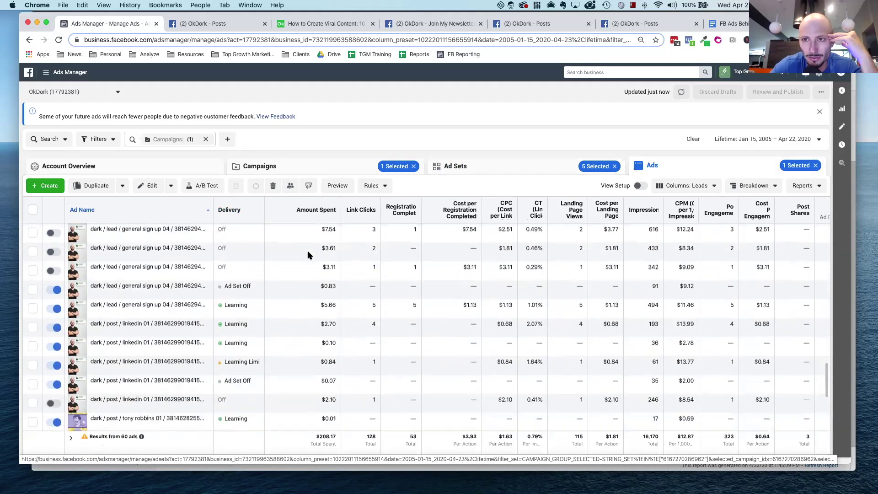
{"action": "scroll", "coordinate": [308, 255], "scroll_direction": "down", "scroll_amount": 1}
{"action": "scroll", "coordinate": [452, 312], "scroll_direction": "down", "scroll_amount": 2}
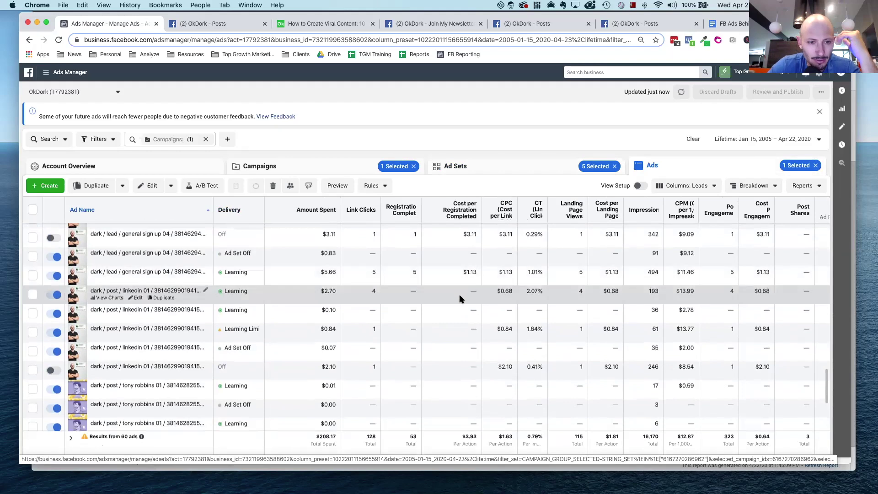
{"action": "scroll", "coordinate": [461, 299], "scroll_direction": "down", "scroll_amount": 4}
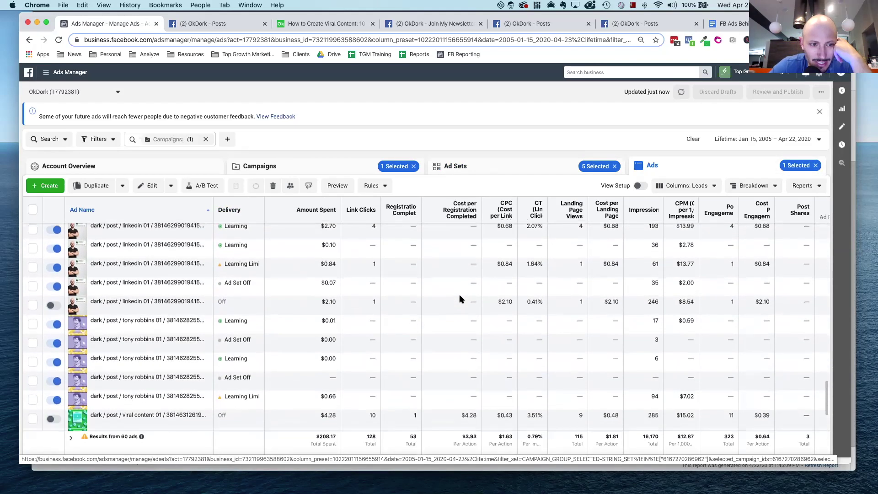
{"action": "scroll", "coordinate": [460, 299], "scroll_direction": "down", "scroll_amount": 2}
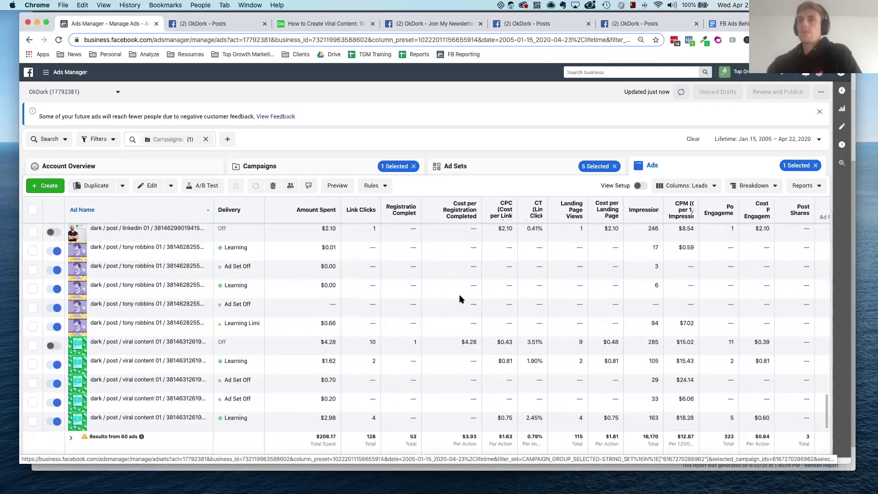
{"action": "scroll", "coordinate": [461, 299], "scroll_direction": "up", "scroll_amount": 3}
{"action": "scroll", "coordinate": [461, 299], "scroll_direction": "up", "scroll_amount": 4}
{"action": "scroll", "coordinate": [460, 299], "scroll_direction": "down", "scroll_amount": 6}
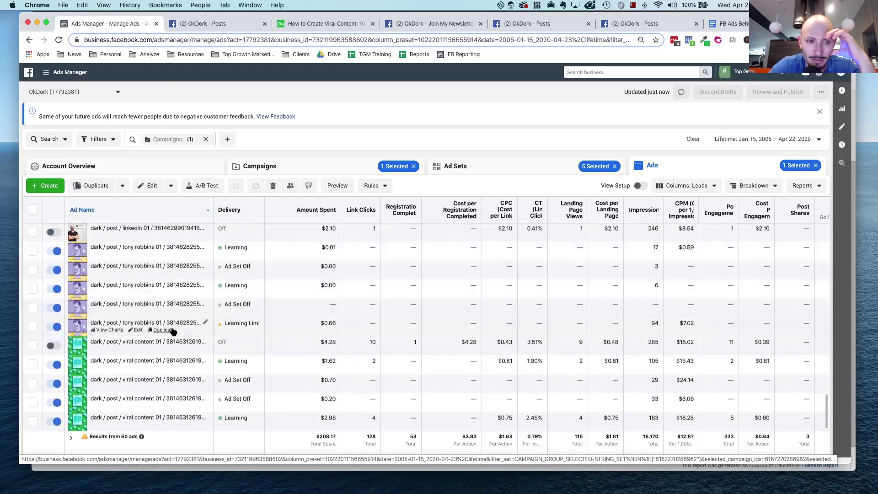
- Compare the cost per registration of the general sign up 02, 03 and 04 ads
{"action": "scroll", "coordinate": [348, 329], "scroll_direction": "up", "scroll_amount": 10}
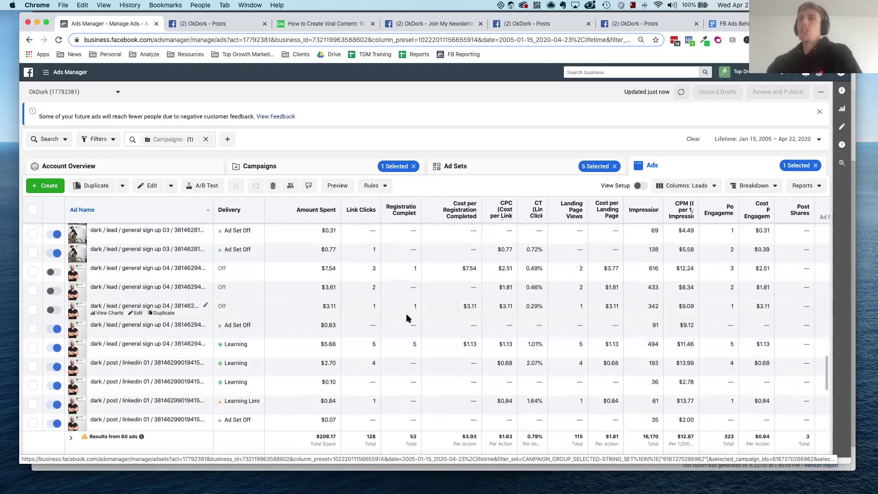
{"action": "scroll", "coordinate": [407, 284], "scroll_direction": "up", "scroll_amount": 4}
{"action": "scroll", "coordinate": [409, 265], "scroll_direction": "up", "scroll_amount": 3}
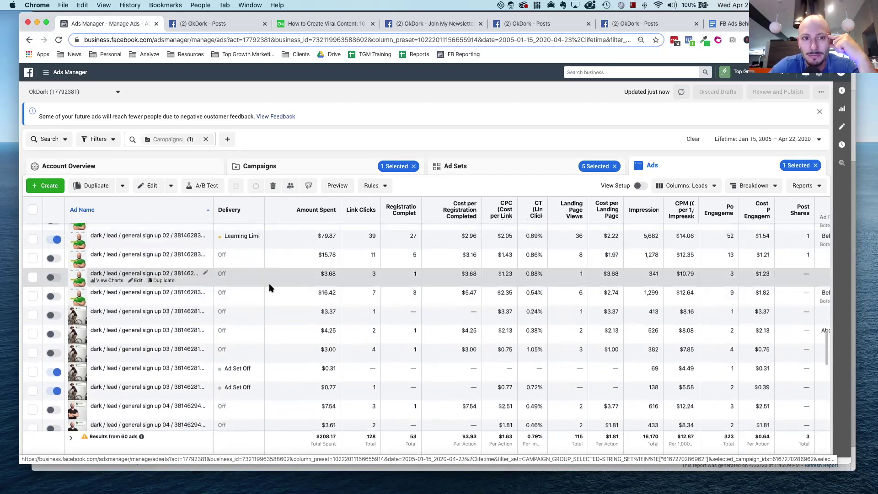
{"action": "double_click", "coordinate": [470, 292]}
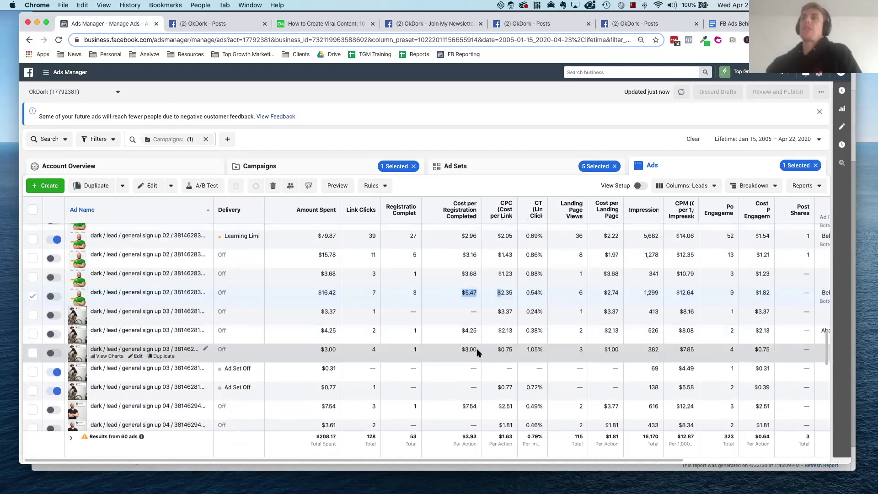
{"action": "scroll", "coordinate": [443, 362], "scroll_direction": "down", "scroll_amount": 1}
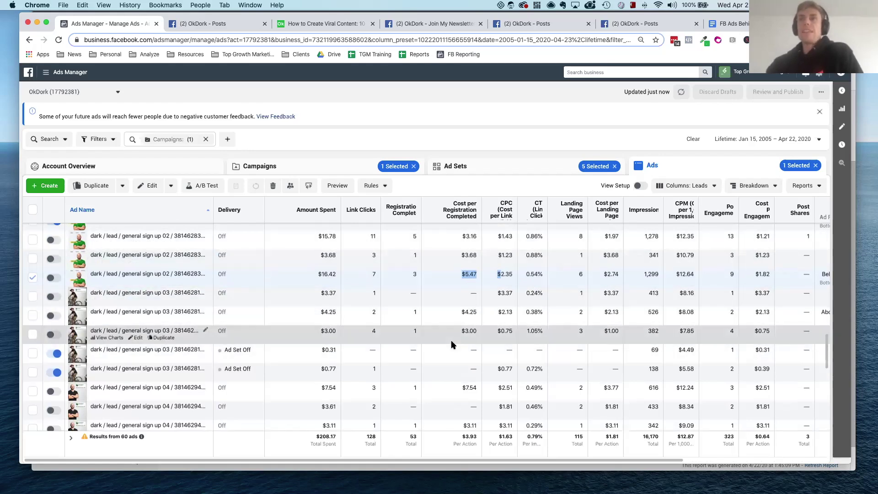
- Look over the full ad list, from the viral content ads back to the drafts, for completed registrations
{"action": "scroll", "coordinate": [452, 343], "scroll_direction": "down", "scroll_amount": 10}
{"action": "scroll", "coordinate": [340, 359], "scroll_direction": "down", "scroll_amount": 3}
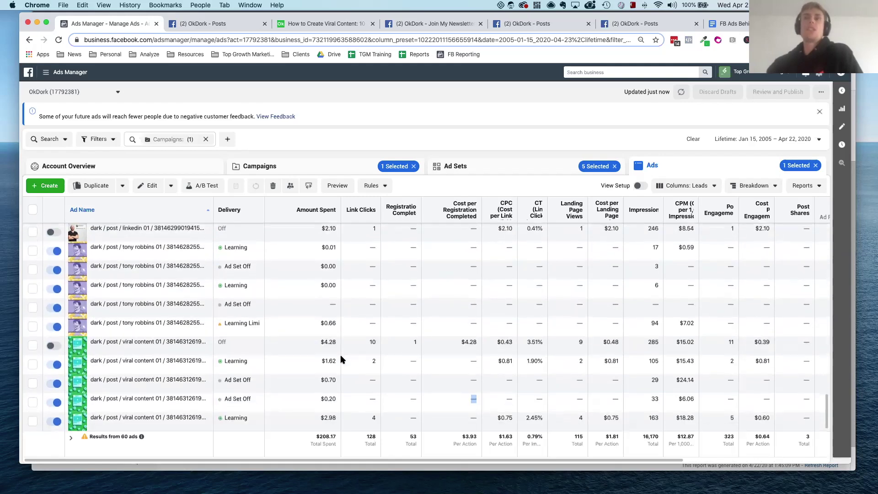
{"action": "scroll", "coordinate": [427, 313], "scroll_direction": "up", "scroll_amount": 10}
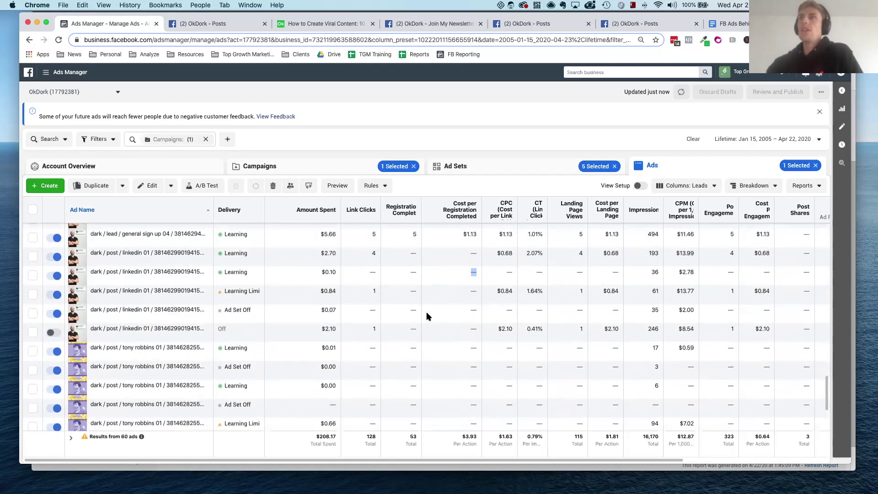
{"action": "scroll", "coordinate": [427, 315], "scroll_direction": "up", "scroll_amount": 10}
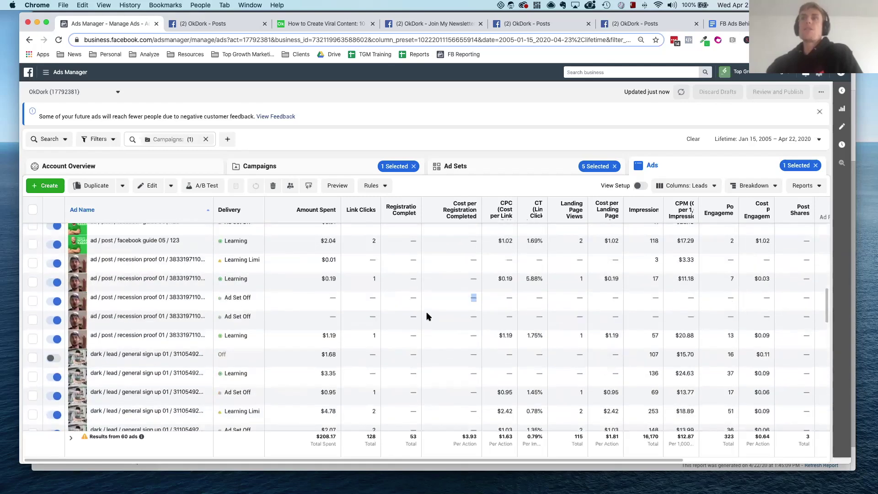
{"action": "scroll", "coordinate": [427, 315], "scroll_direction": "up", "scroll_amount": 10}
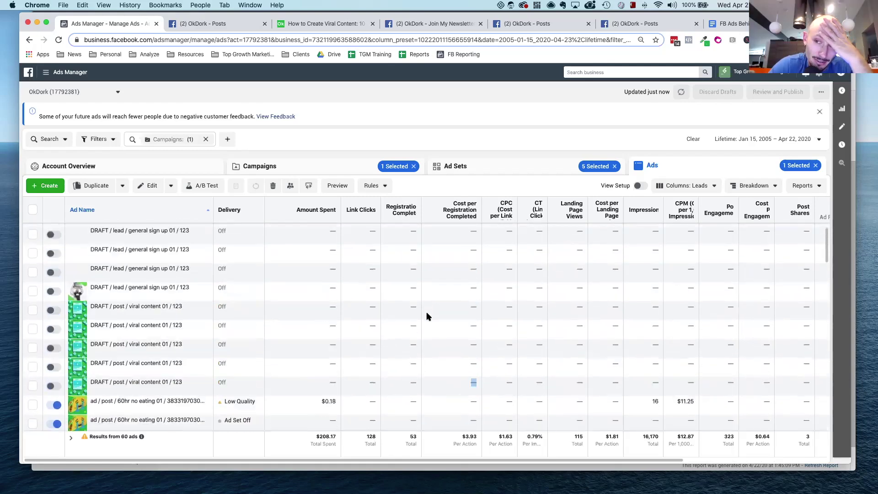
{"action": "scroll", "coordinate": [426, 315], "scroll_direction": "down", "scroll_amount": 10}
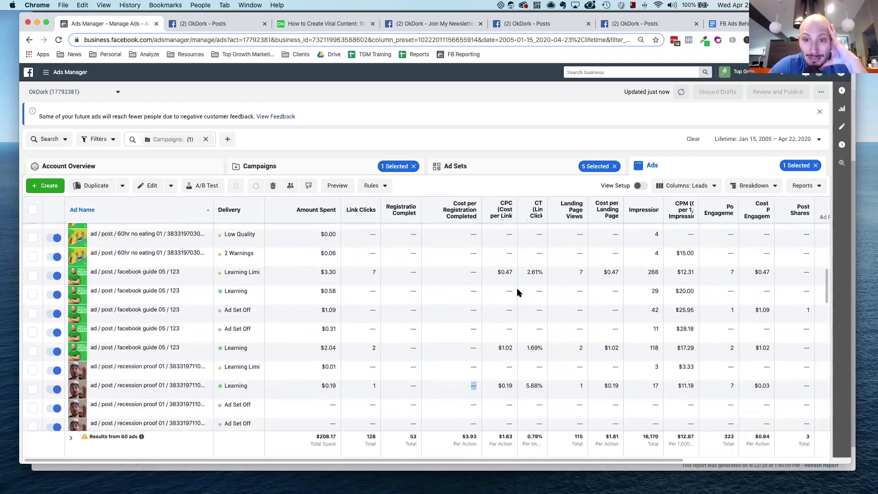
- Examine the cost per registration and cost per landing page view of the general sign up 02 ads
{"action": "scroll", "coordinate": [454, 297], "scroll_direction": "down", "scroll_amount": 5}
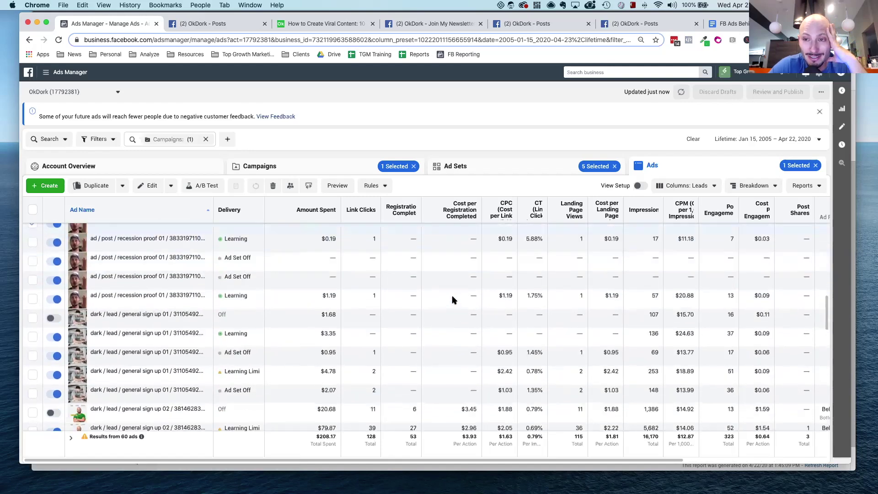
{"action": "scroll", "coordinate": [453, 299], "scroll_direction": "down", "scroll_amount": 1}
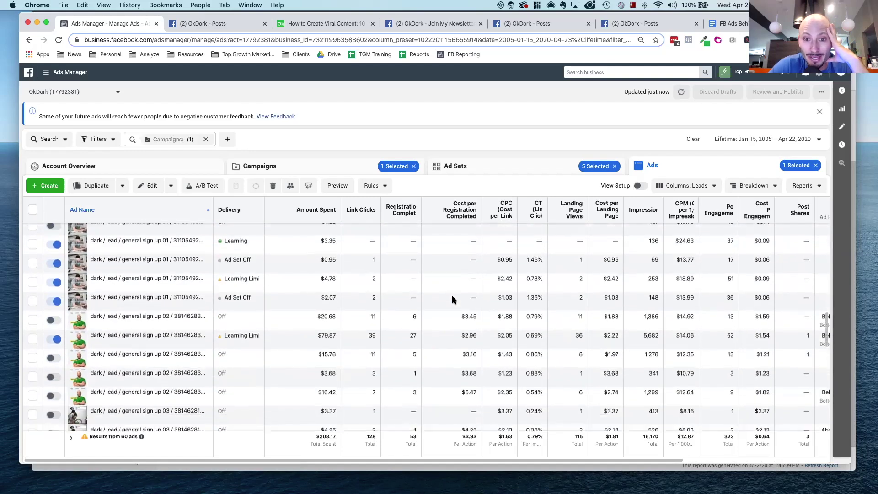
{"action": "scroll", "coordinate": [453, 300], "scroll_direction": "down", "scroll_amount": 2}
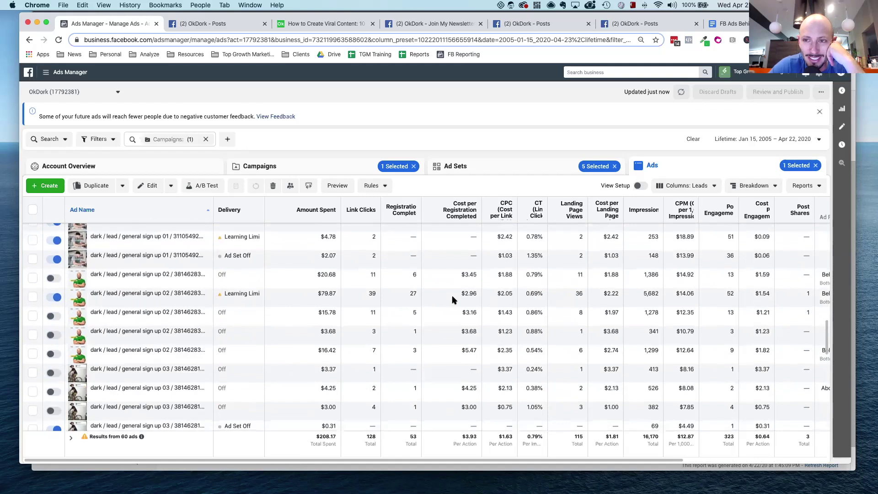
{"action": "scroll", "coordinate": [452, 300], "scroll_direction": "down", "scroll_amount": 1}
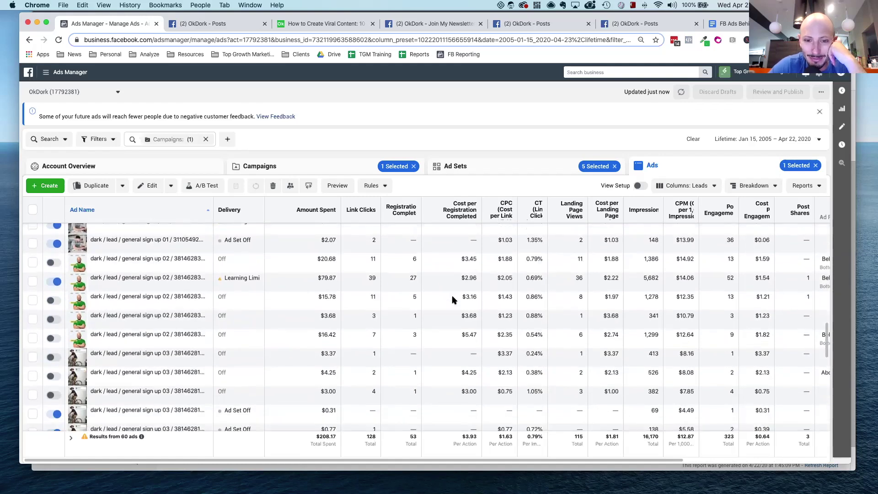
{"action": "scroll", "coordinate": [453, 300], "scroll_direction": "down", "scroll_amount": 1}
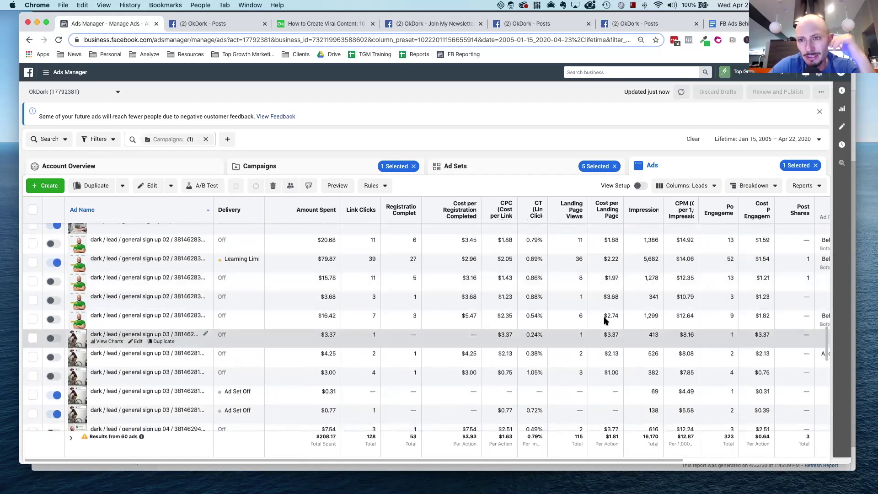
- Compare the CPC and click-through rate of the viral content 01 ads with those of the general sign up ads
{"action": "scroll", "coordinate": [604, 320], "scroll_direction": "down", "scroll_amount": 10}
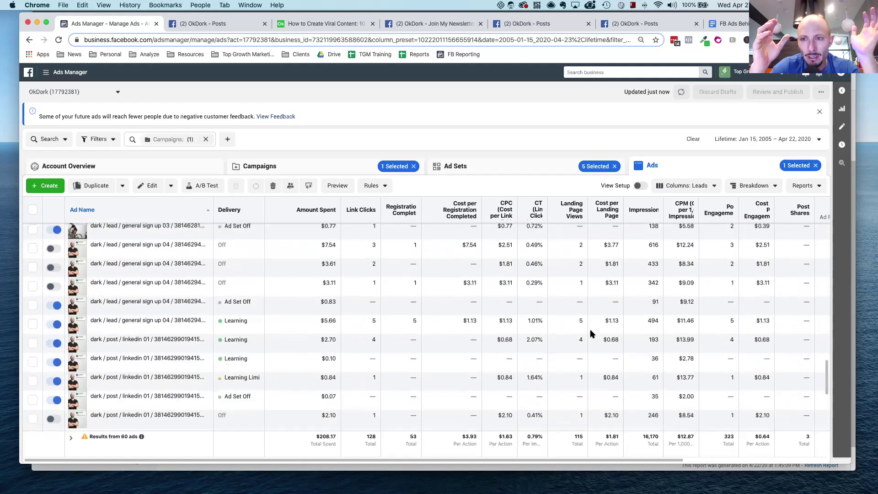
{"action": "scroll", "coordinate": [590, 334], "scroll_direction": "down", "scroll_amount": 6}
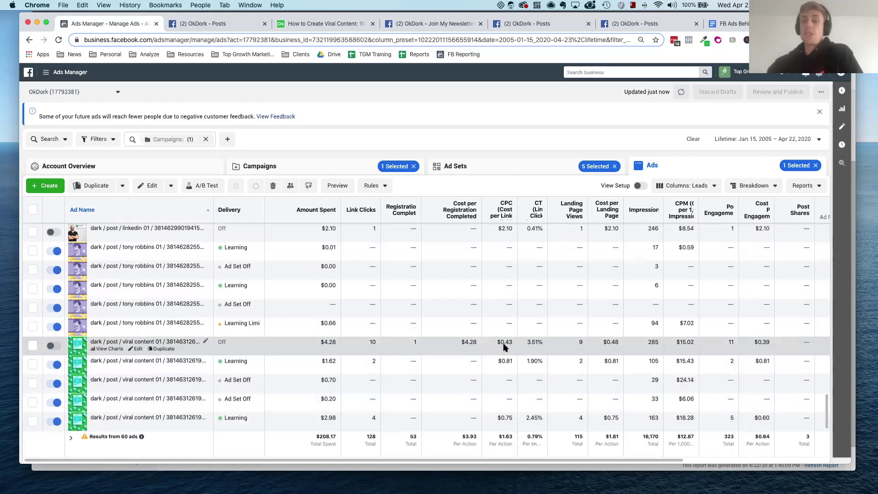
{"action": "scroll", "coordinate": [503, 348], "scroll_direction": "up", "scroll_amount": 10}
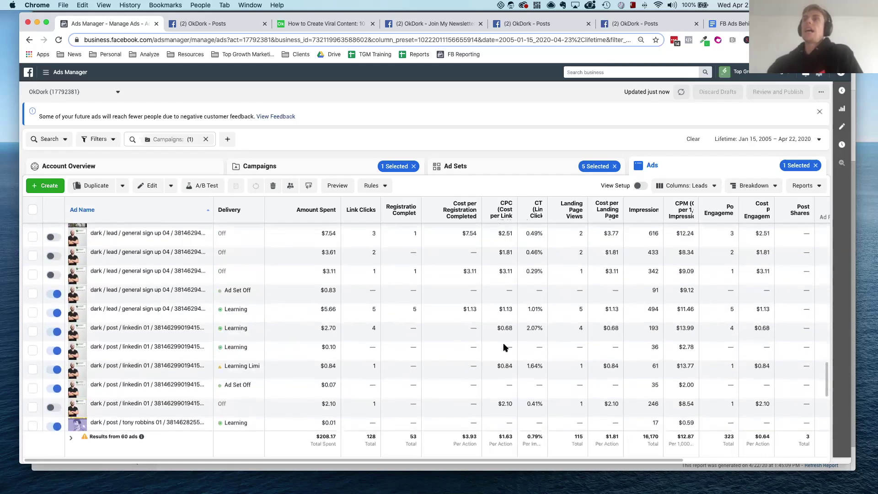
{"action": "scroll", "coordinate": [503, 347], "scroll_direction": "up", "scroll_amount": 5}
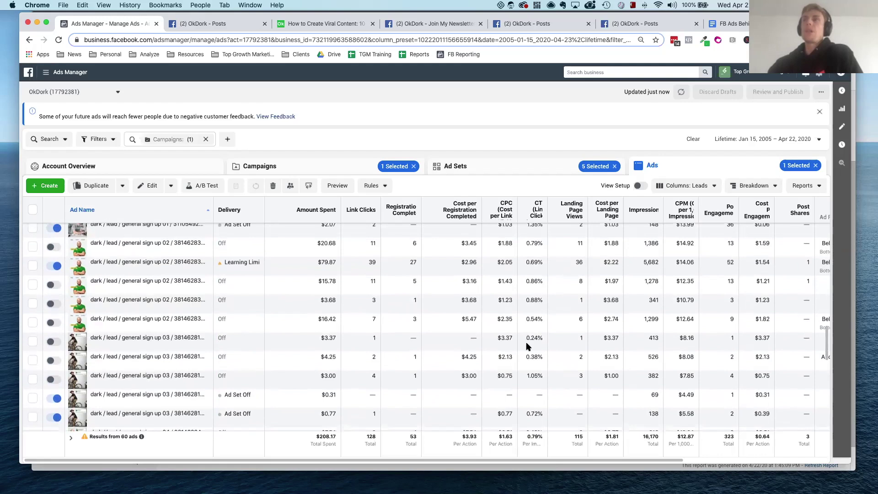
- Compare the registrations and CPC of the general sign up 04 ads with those of the linkedin 01 ads
{"action": "scroll", "coordinate": [458, 325], "scroll_direction": "down", "scroll_amount": 1}
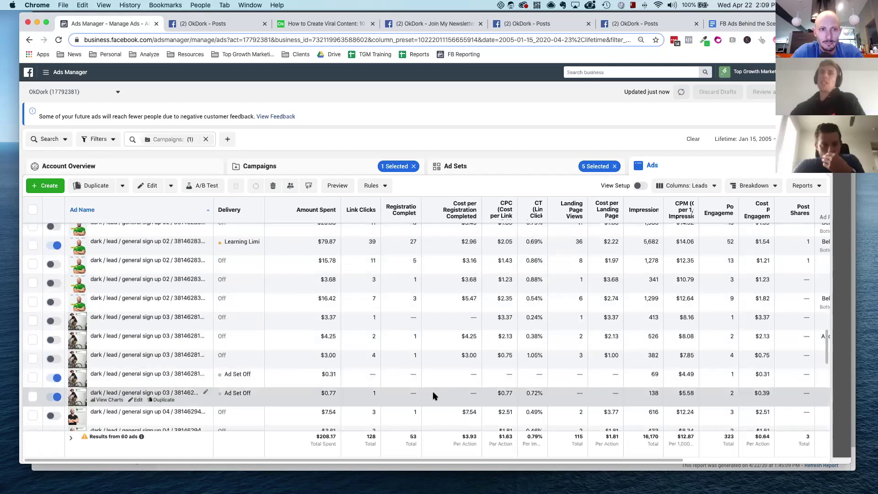
{"action": "scroll", "coordinate": [433, 392], "scroll_direction": "down", "scroll_amount": 1}
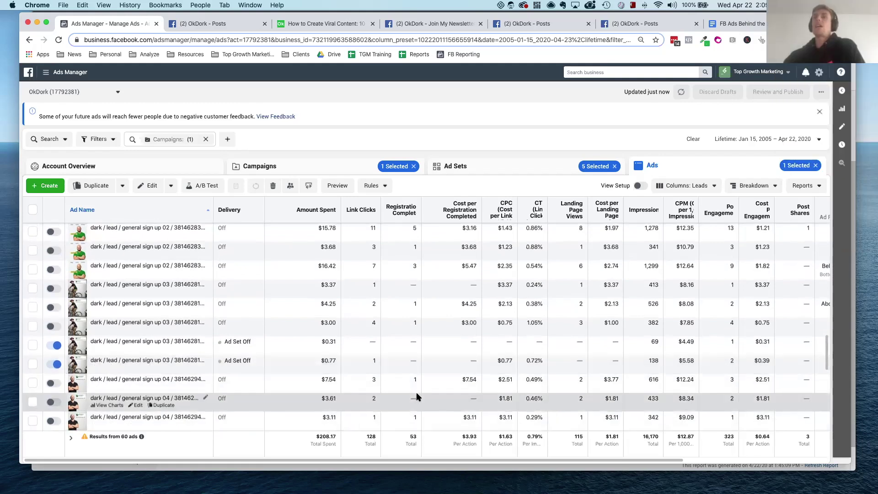
{"action": "scroll", "coordinate": [416, 392], "scroll_direction": "down", "scroll_amount": 4}
{"action": "scroll", "coordinate": [405, 387], "scroll_direction": "down", "scroll_amount": 4}
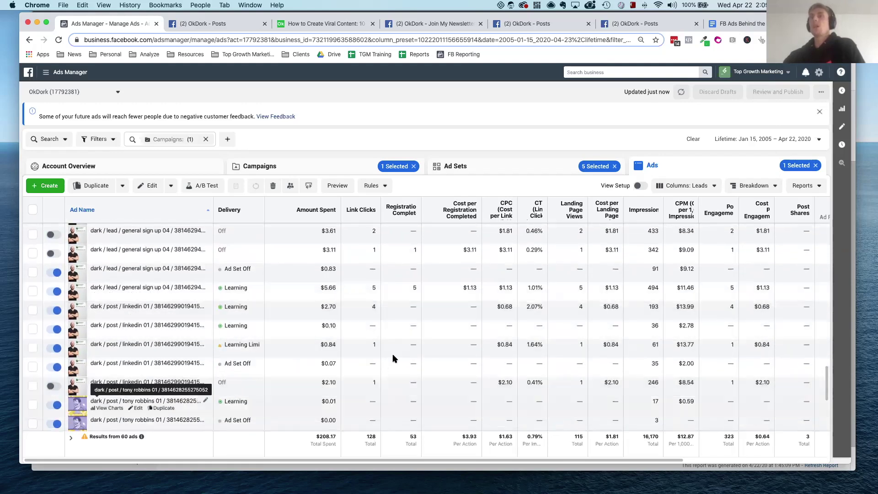
{"action": "scroll", "coordinate": [497, 361], "scroll_direction": "down", "scroll_amount": 1}
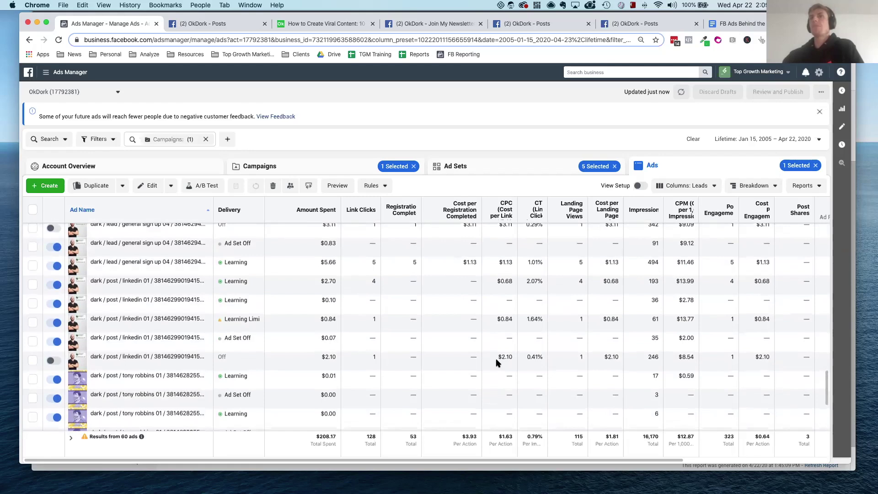
{"action": "scroll", "coordinate": [498, 363], "scroll_direction": "down", "scroll_amount": 1}
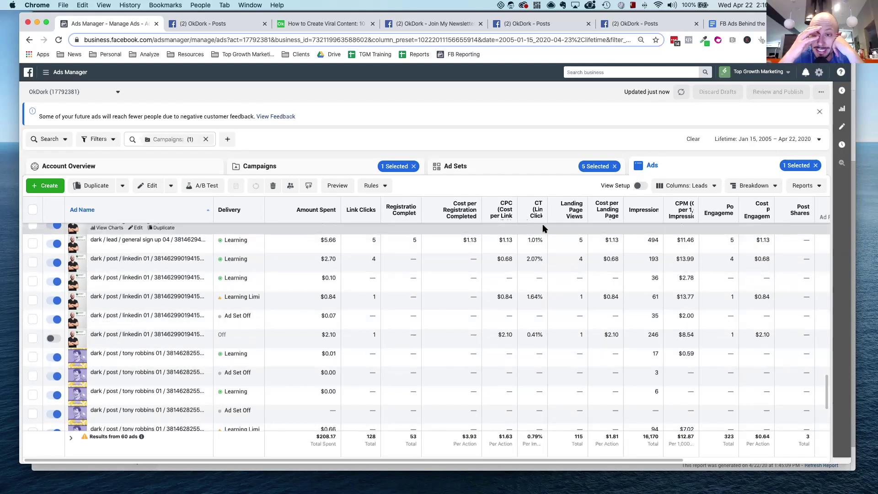
- Open the settings of the od / test / leads test / v1 campaign and review its objective, budget and bid strategy
{"action": "left_click", "coordinate": [512, 167]}
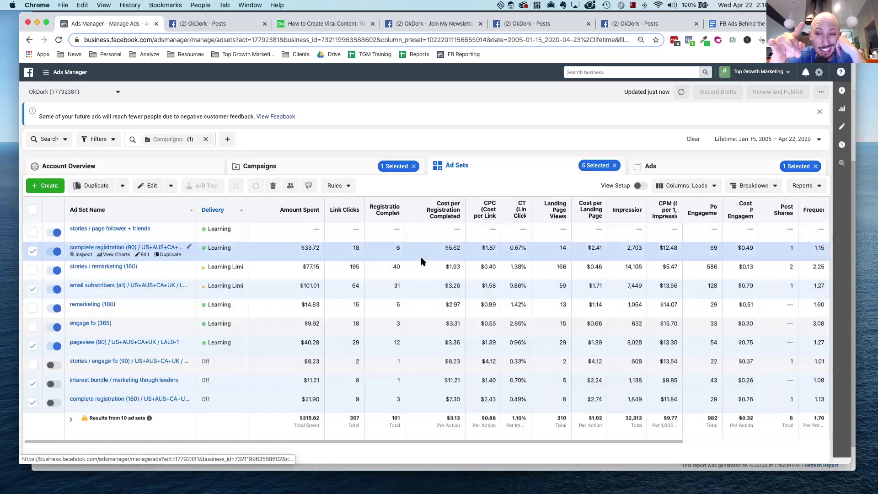
{"action": "left_click", "coordinate": [311, 170]}
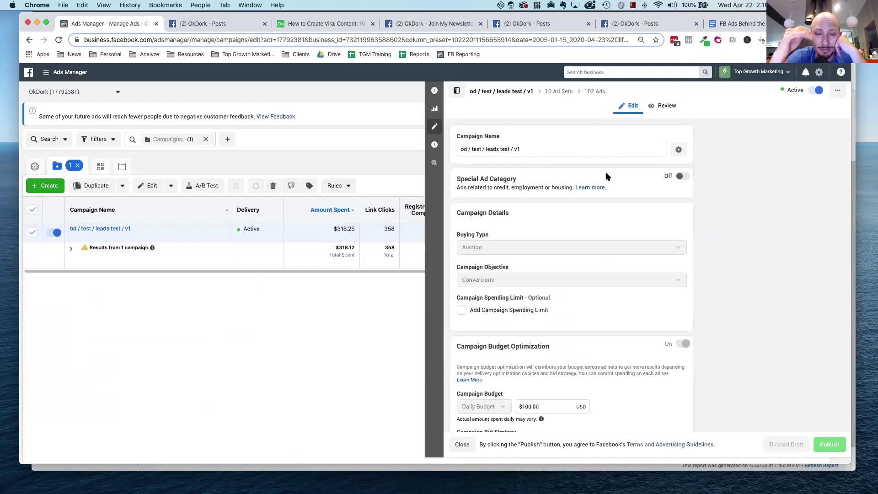
{"action": "scroll", "coordinate": [531, 256], "scroll_direction": "down", "scroll_amount": 1}
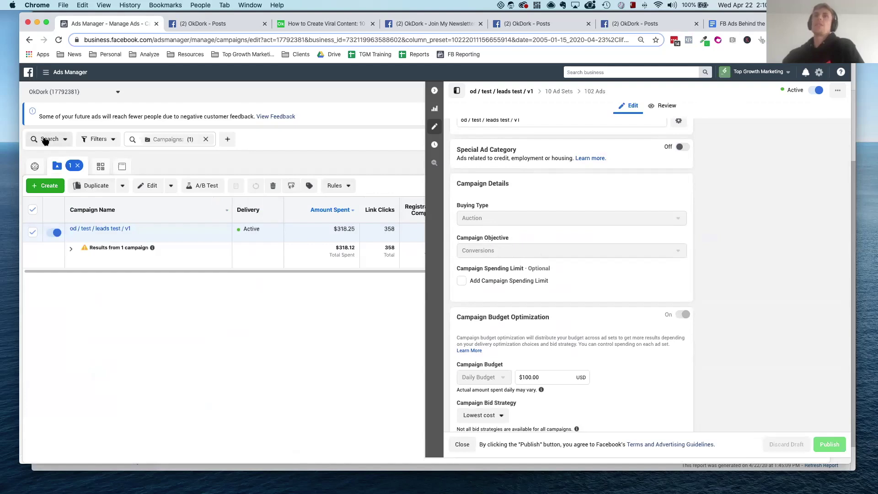
- Start a new campaign, review the available objectives, try Reach as the campaign objective, and discard the new campaign
{"action": "left_click", "coordinate": [45, 186]}
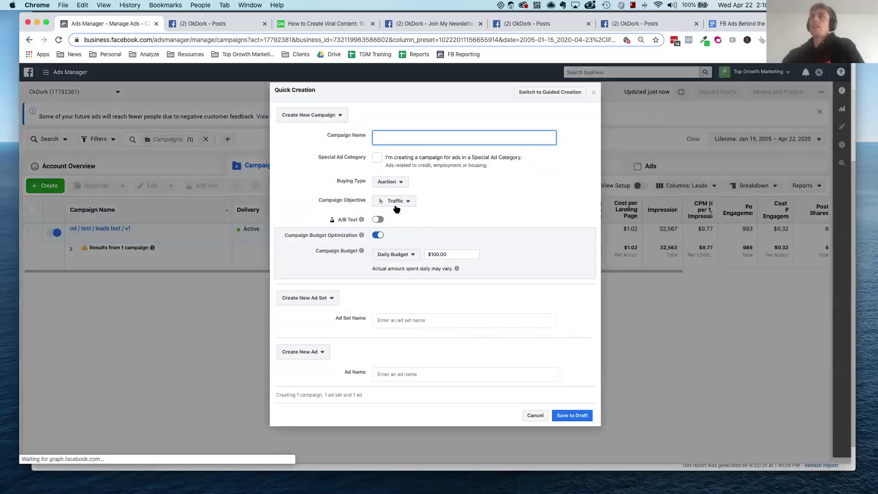
{"action": "left_click", "coordinate": [397, 202]}
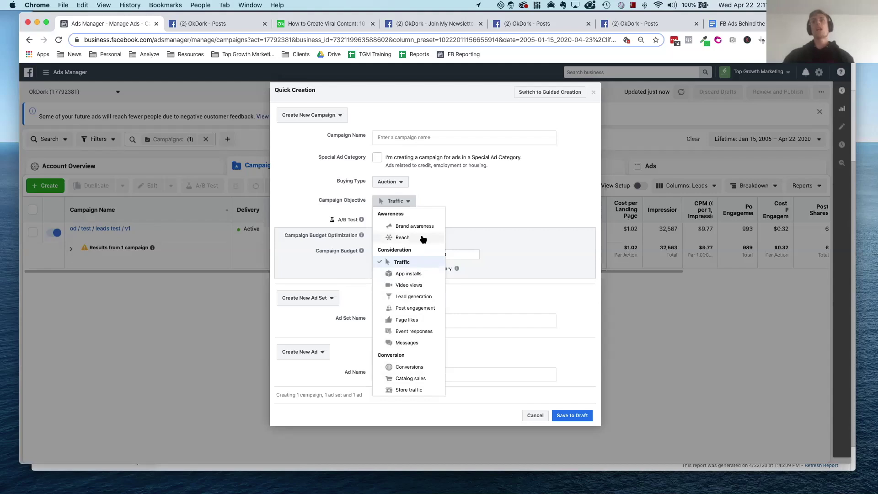
{"action": "left_click", "coordinate": [404, 238]}
{"action": "mouse_move", "coordinate": [456, 266]}
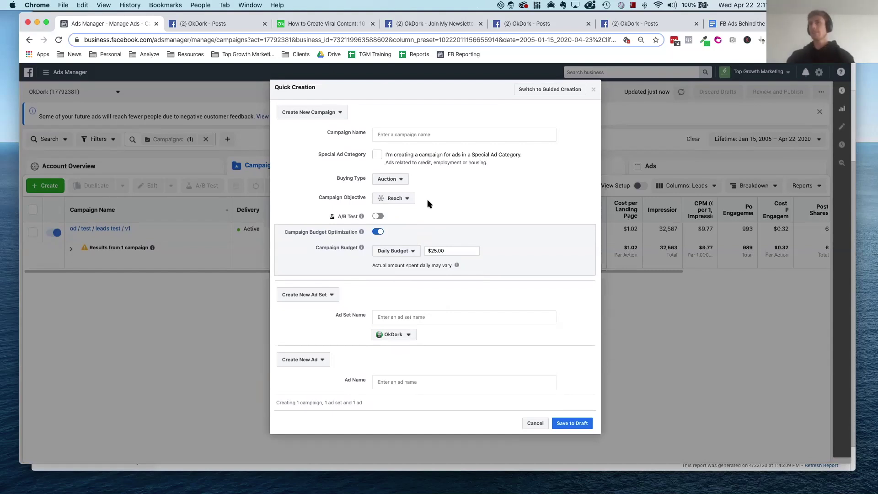
{"action": "left_click", "coordinate": [396, 200]}
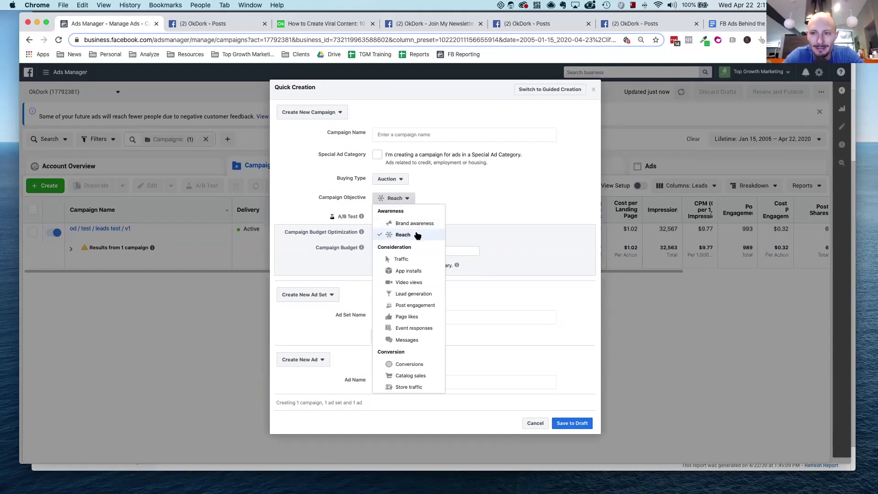
{"action": "left_click", "coordinate": [495, 199]}
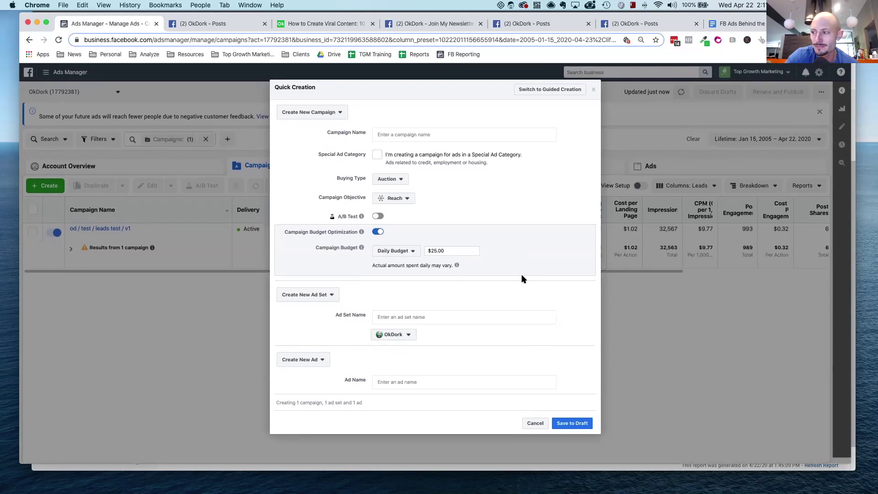
{"action": "left_click", "coordinate": [593, 89]}
- Compare the CPC of the od / test / leads test / v1 campaign with its cost per registration completed
{"action": "left_click", "coordinate": [338, 230]}
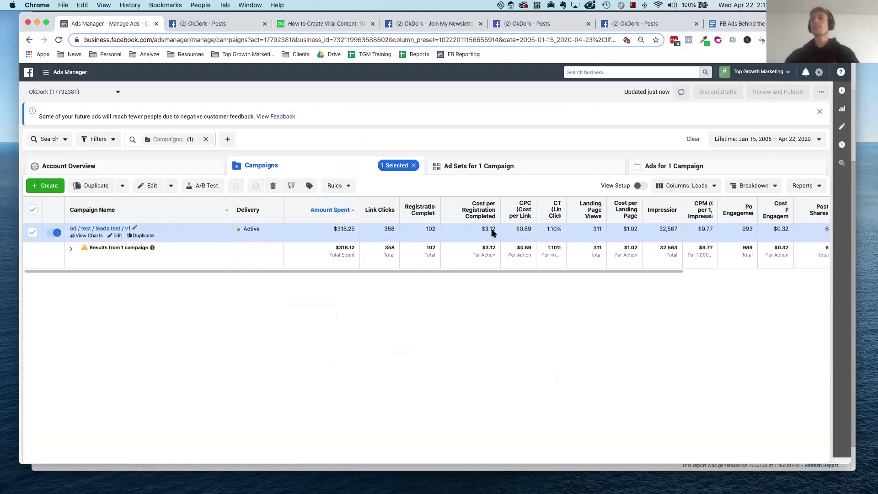
{"action": "left_click_drag", "start_coordinate": [517, 229], "coordinate": [536, 232]}
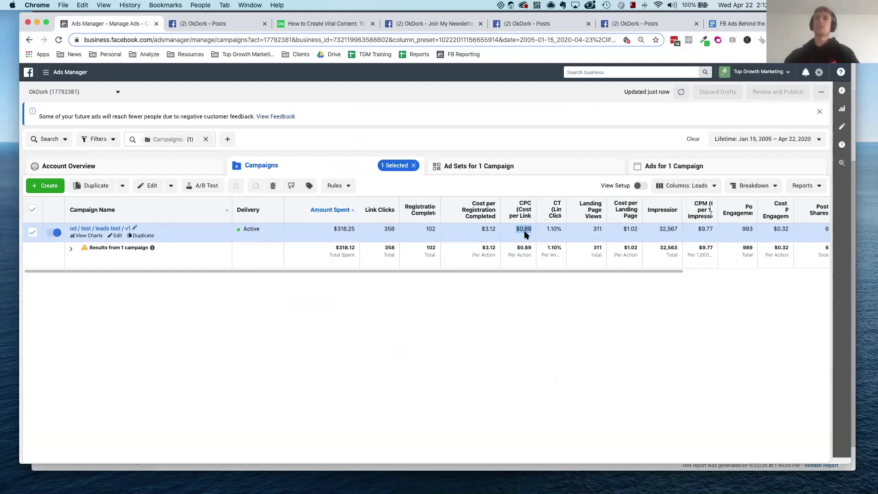
{"action": "double_click", "coordinate": [521, 230]}
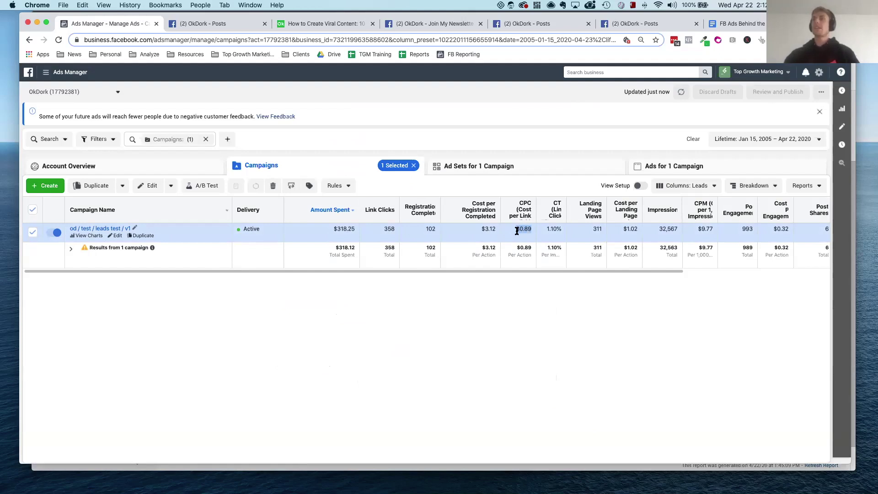
{"action": "double_click", "coordinate": [487, 230]}
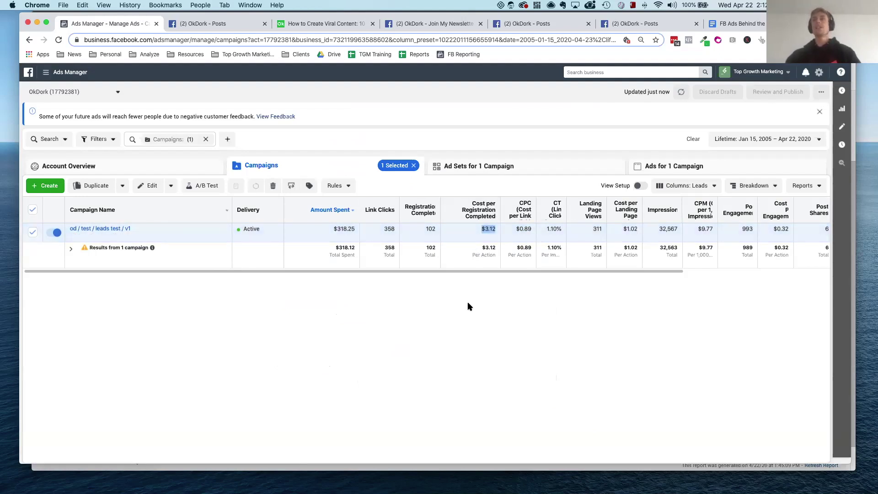
{"action": "left_click_drag", "start_coordinate": [531, 230], "coordinate": [475, 232]}
{"action": "left_click", "coordinate": [504, 404]}
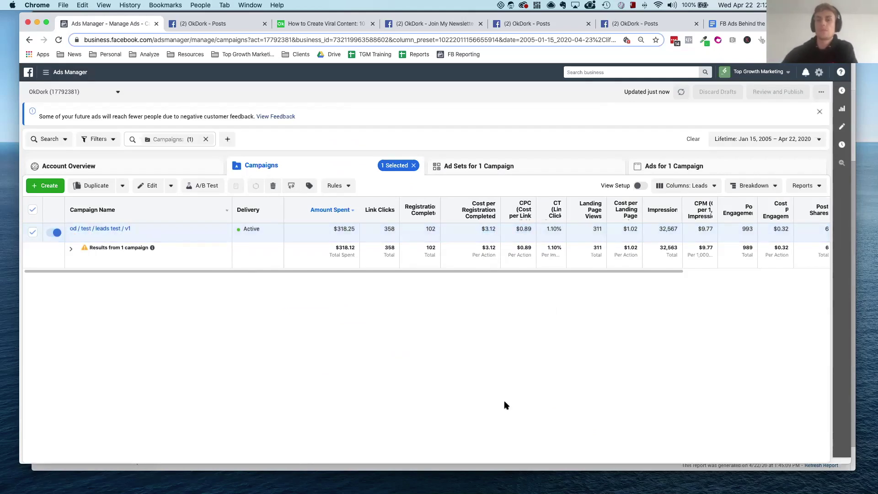
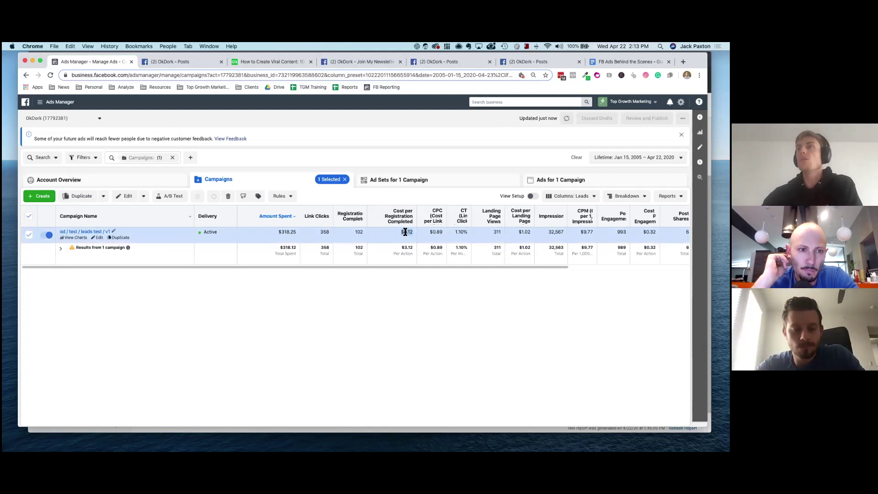
{"action": "left_click", "coordinate": [401, 292]}
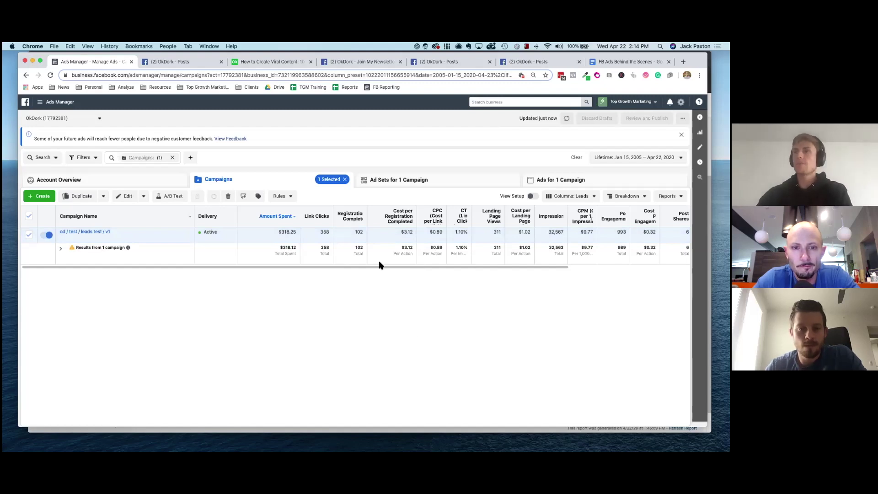
- Check the amount spent by the od / test / leads test / v1 campaign and clear the campaign selection
{"action": "left_click_drag", "start_coordinate": [280, 232], "coordinate": [298, 233]}
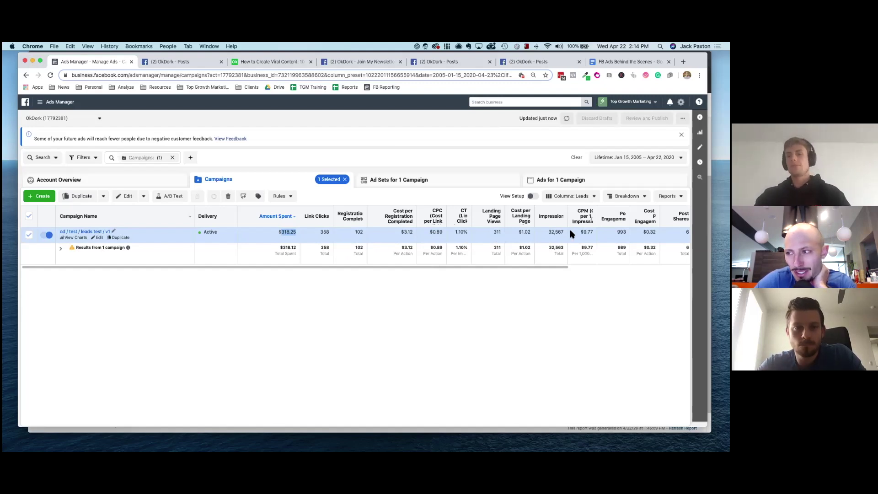
{"action": "left_click", "coordinate": [438, 316]}
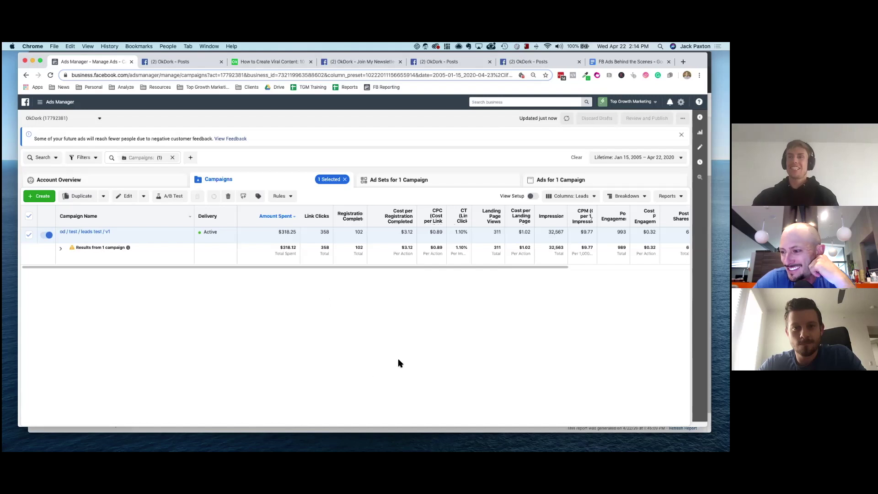
{"action": "left_click", "coordinate": [345, 179]}
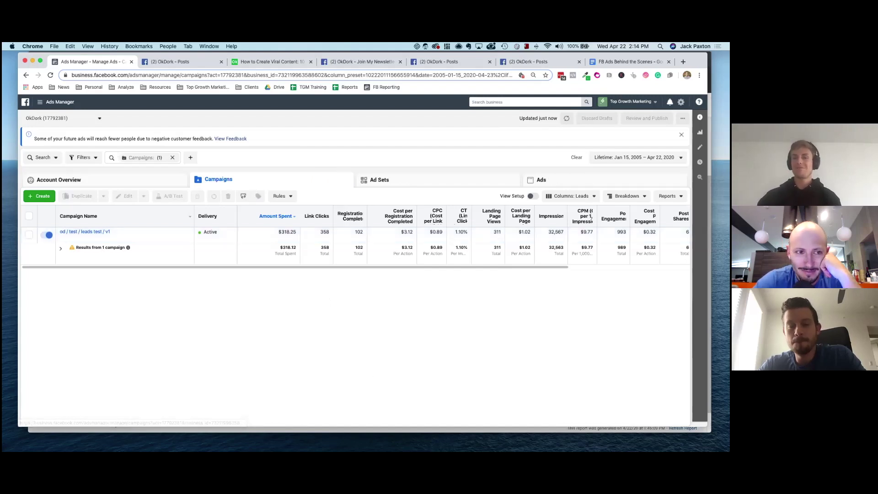
{"action": "mouse_move", "coordinate": [366, 450]}
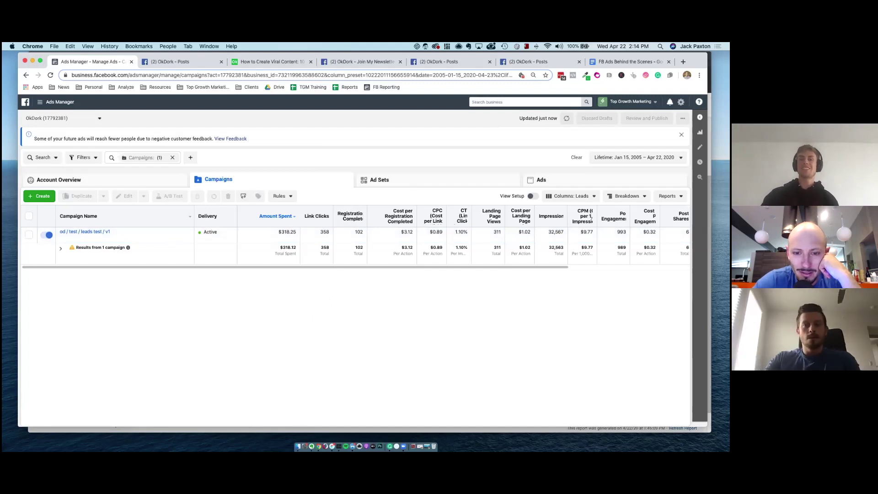